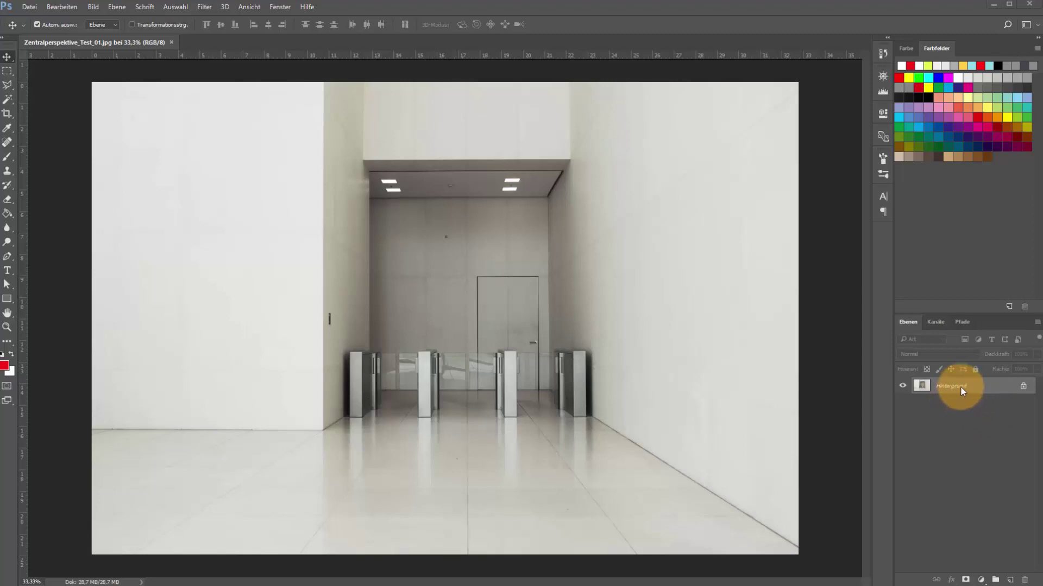
Convert the locked Hintergrund layer into an editable layer named Background
left_click(1022, 386)
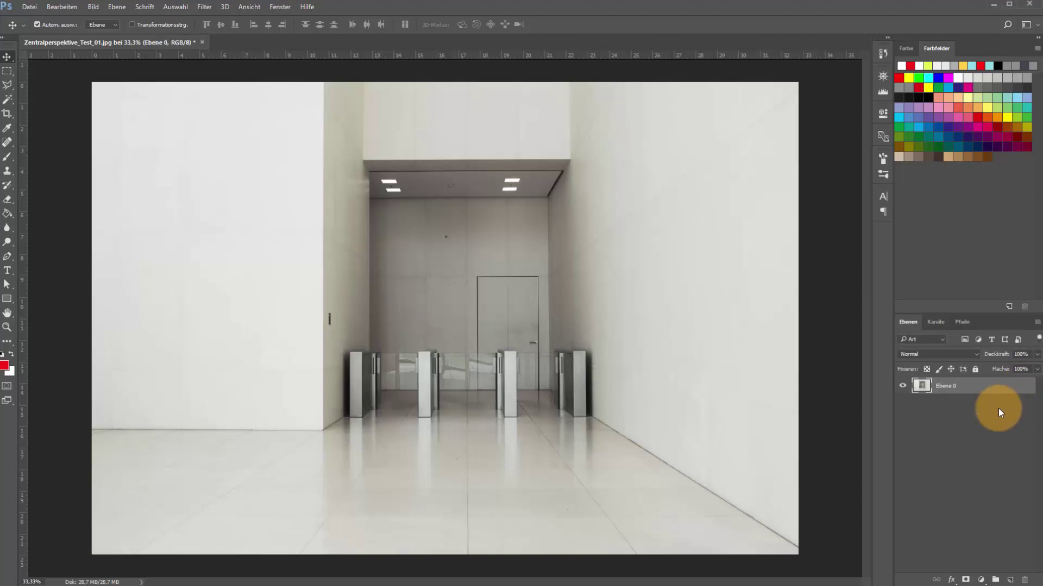
key("ctrl+z")
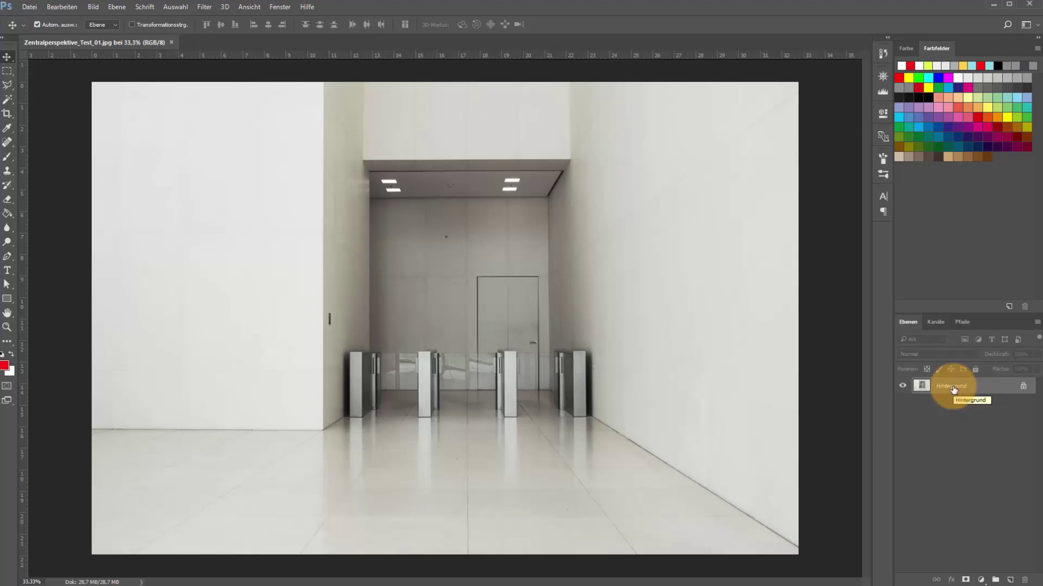
double_click(952, 389)
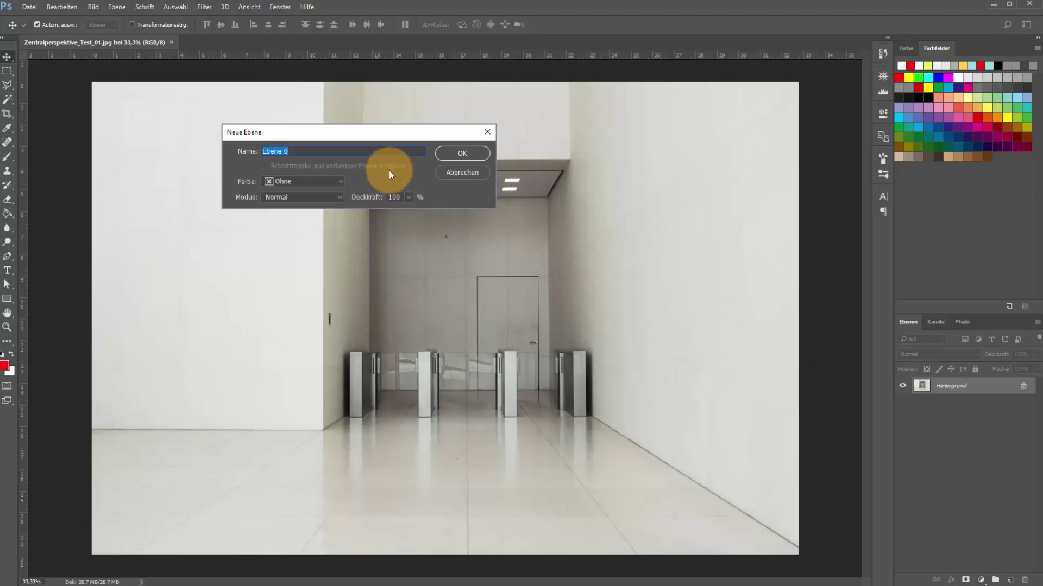
type("Back")
type("ground")
key("Return")
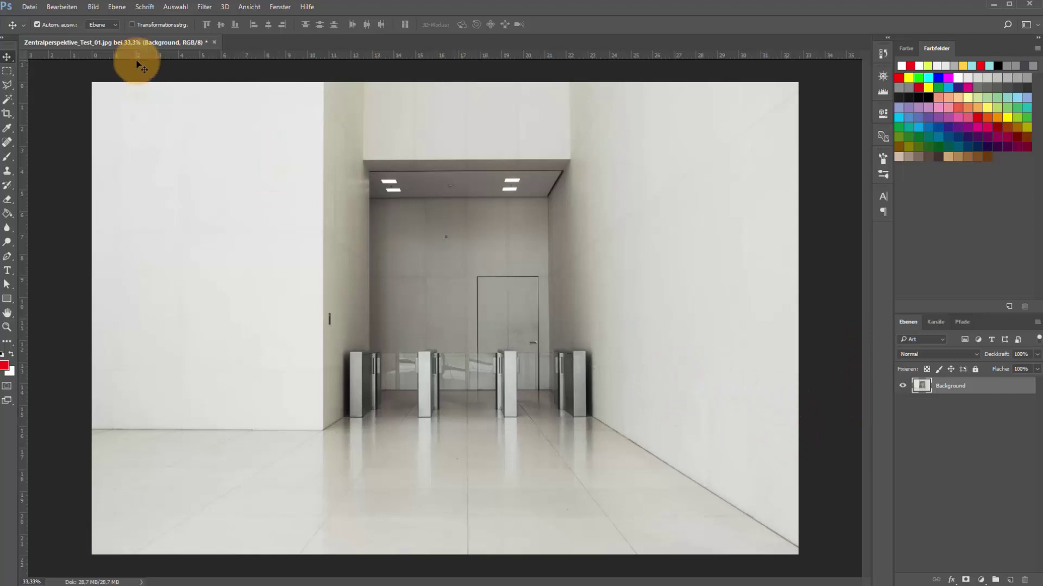
Apply Bild > Korrekturen > Tonwertkorrektur with input levels 17, 1.14 and 239 to the corridor photo
left_click(89, 8)
mouse_move(112, 34)
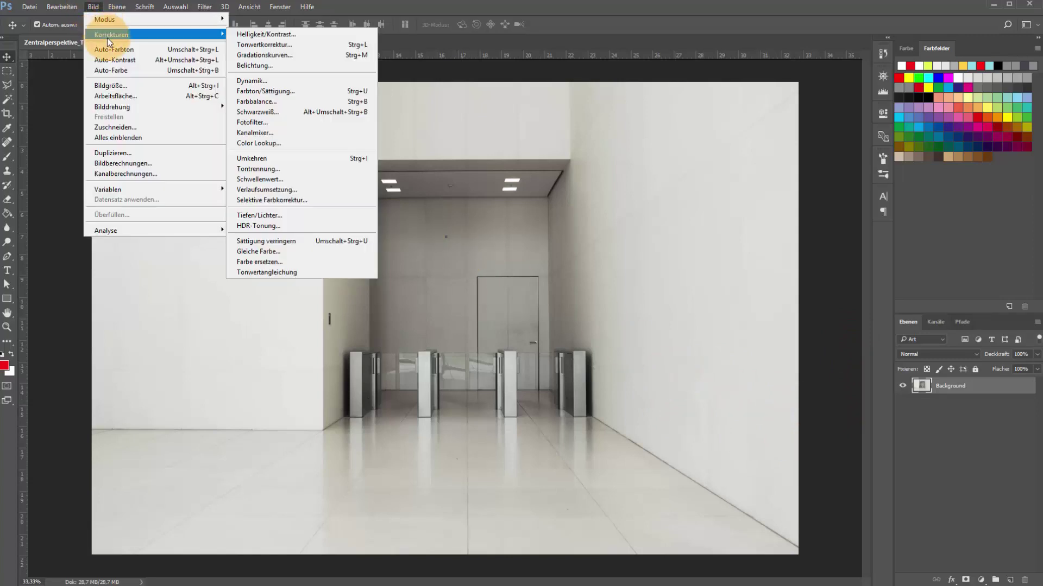
left_click(274, 47)
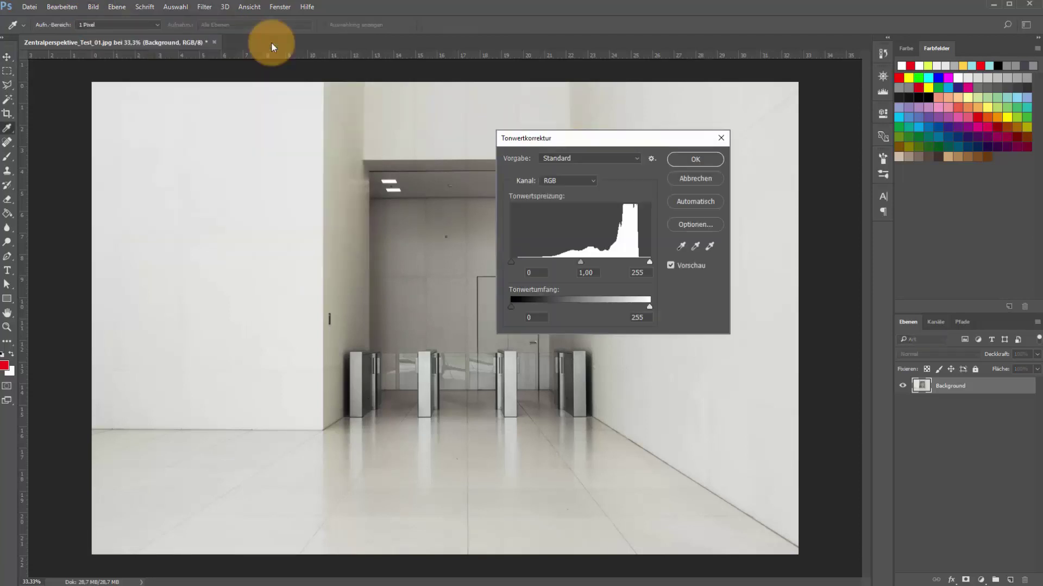
left_click_drag(574, 138, 586, 135)
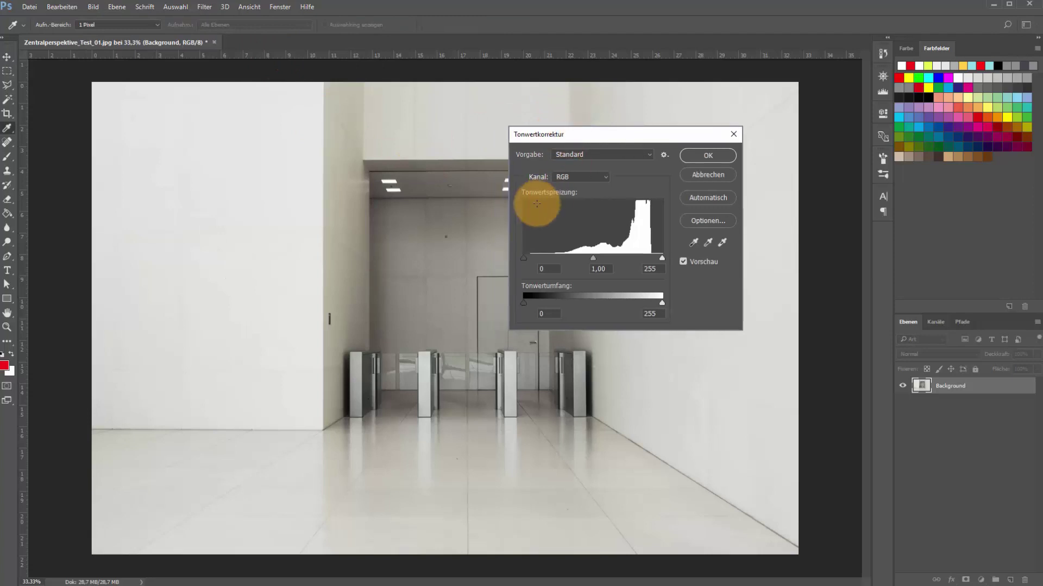
left_click_drag(524, 257, 533, 259)
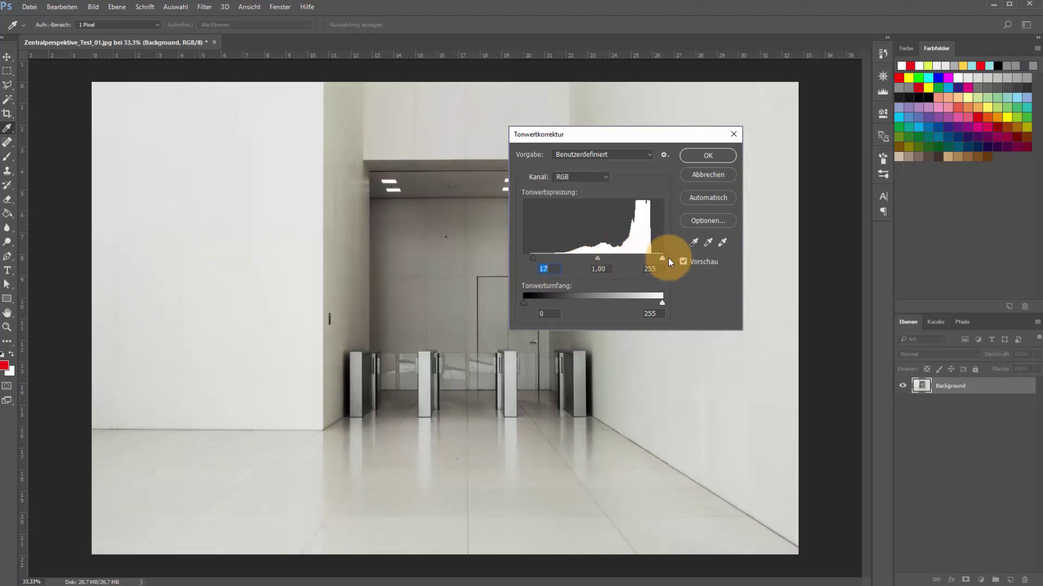
left_click_drag(661, 258, 658, 258)
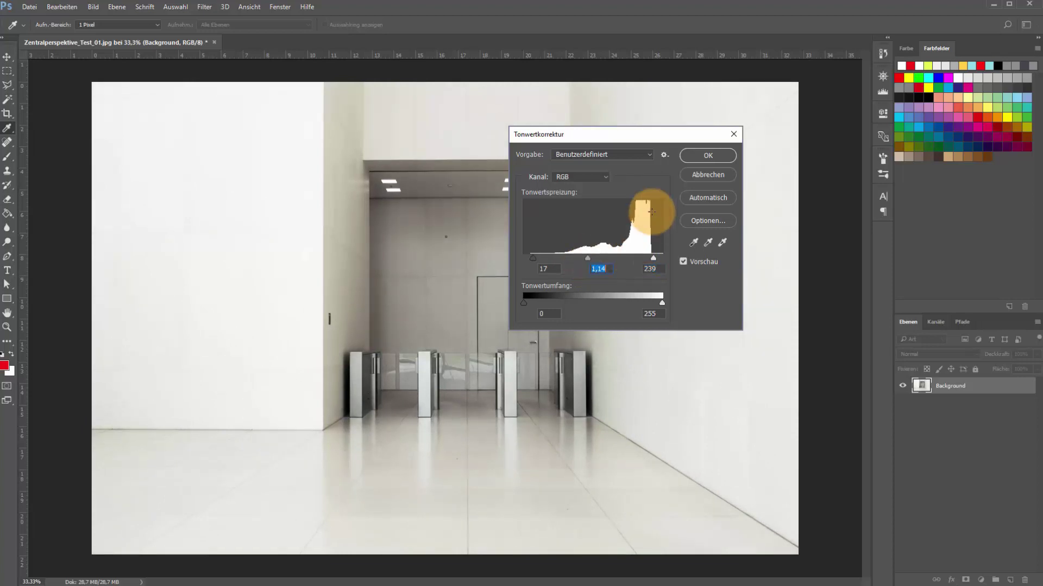
left_click(727, 155)
Show the Protokoll panel and revert to the 'Als Ebene einsetzen' state, undoing the Levels correction
key("v")
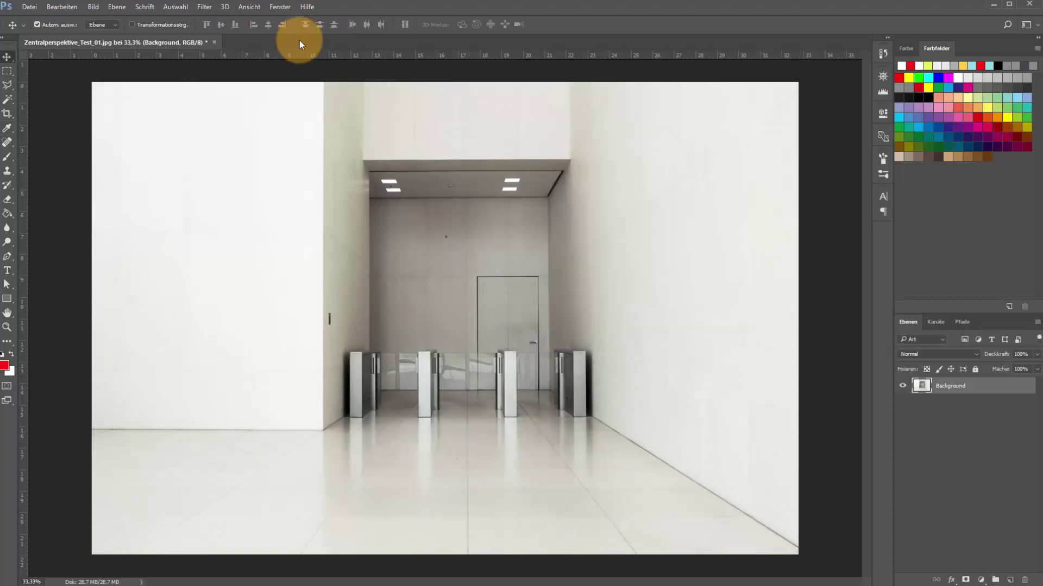
left_click(282, 7)
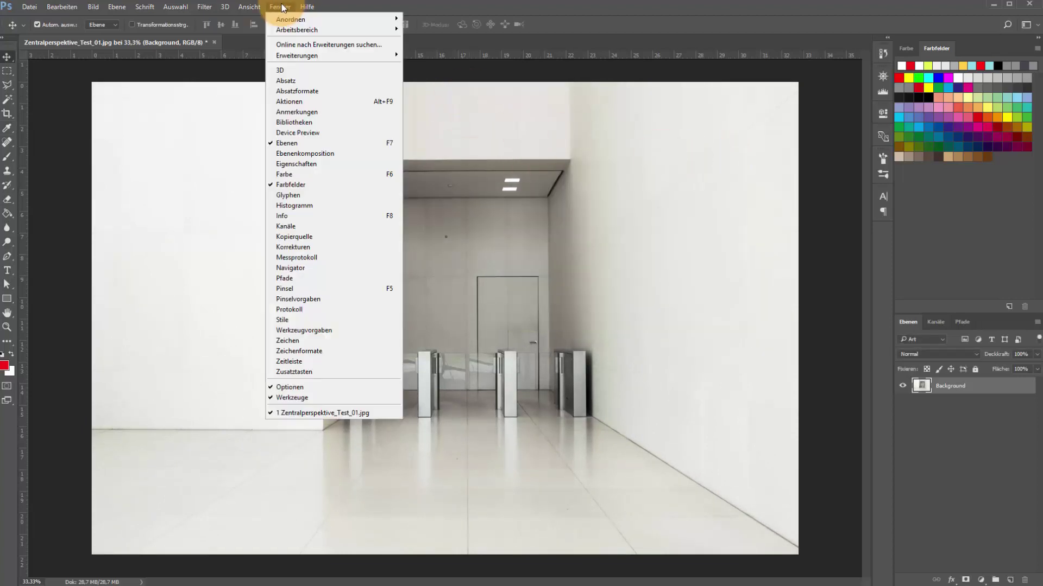
left_click(304, 309)
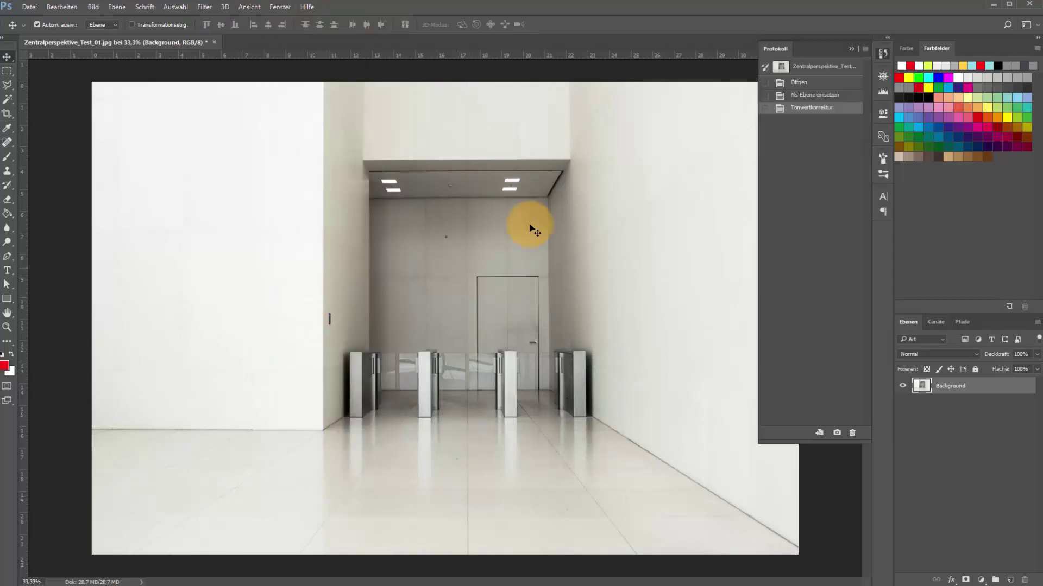
left_click(823, 97)
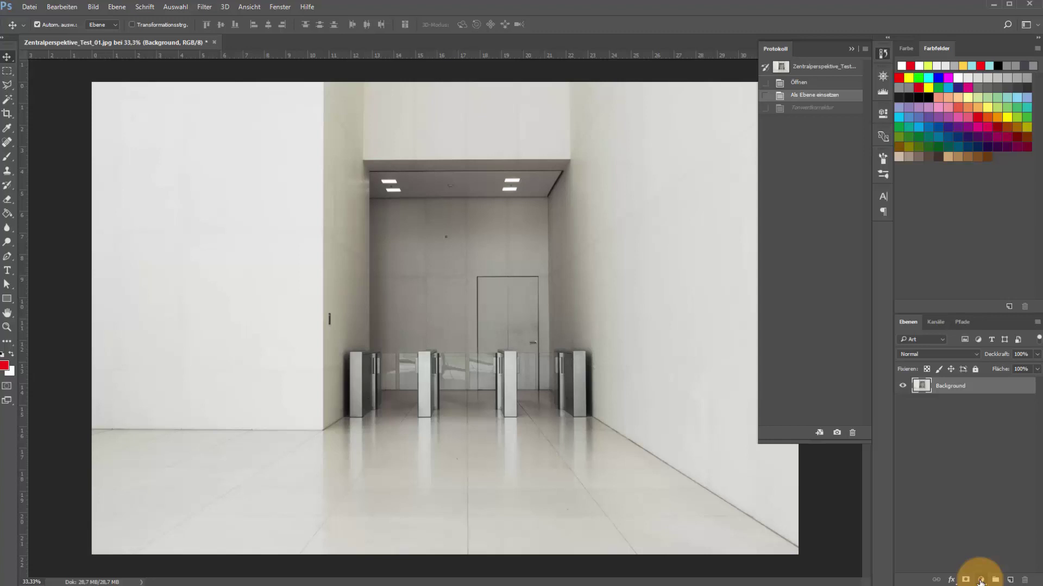
left_click(980, 582)
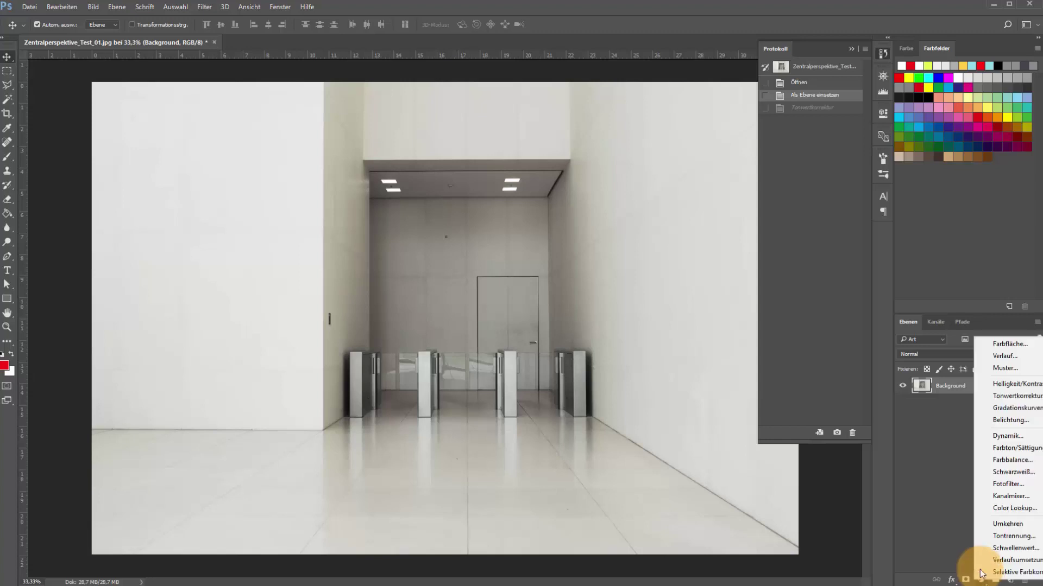
Add a Tonwertkorrektur adjustment layer with black input 48, white 234 and brighter midtones
left_click(1011, 395)
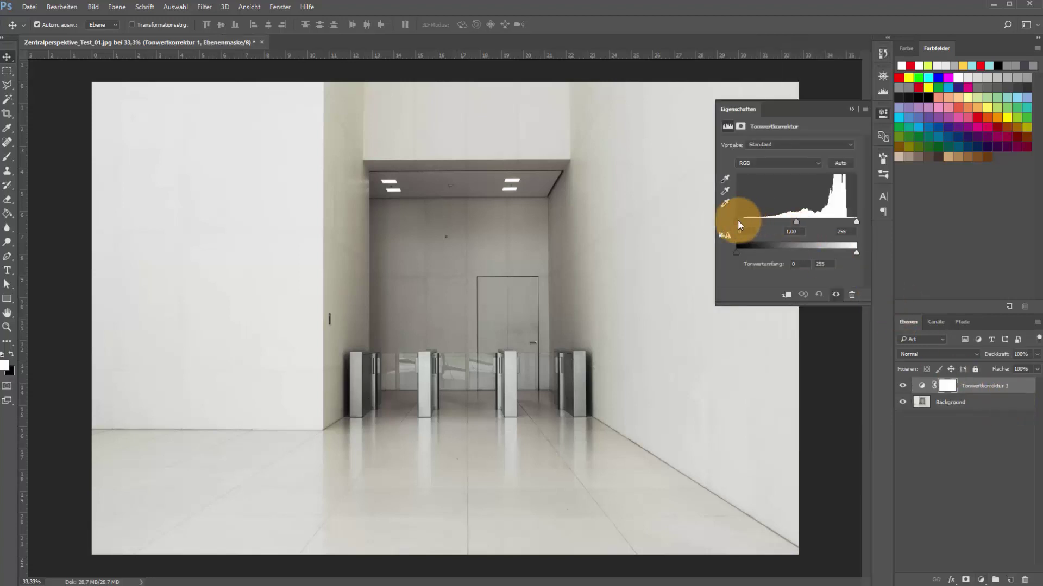
left_click_drag(737, 221, 758, 221)
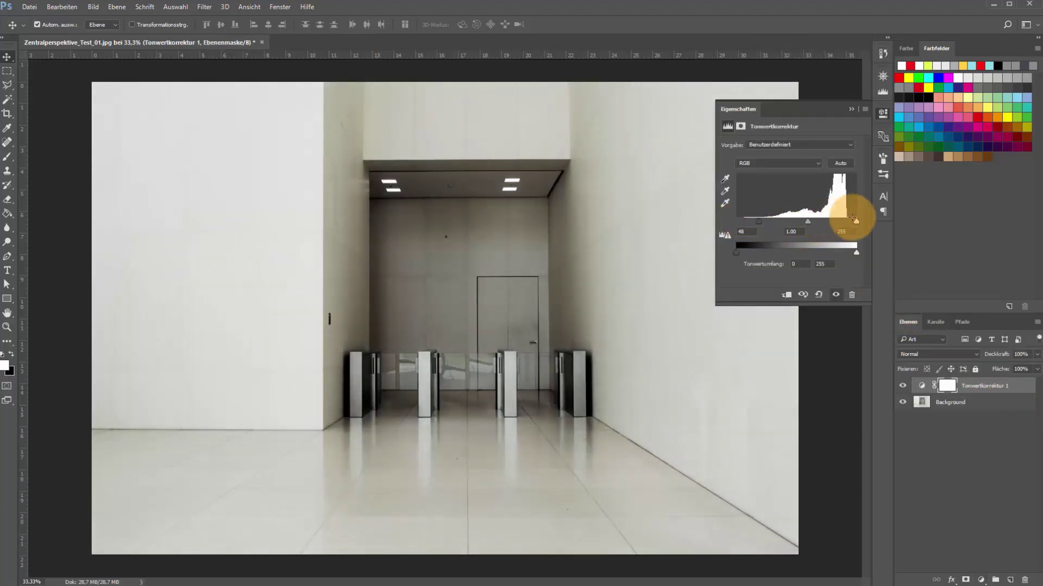
left_click_drag(856, 221, 846, 221)
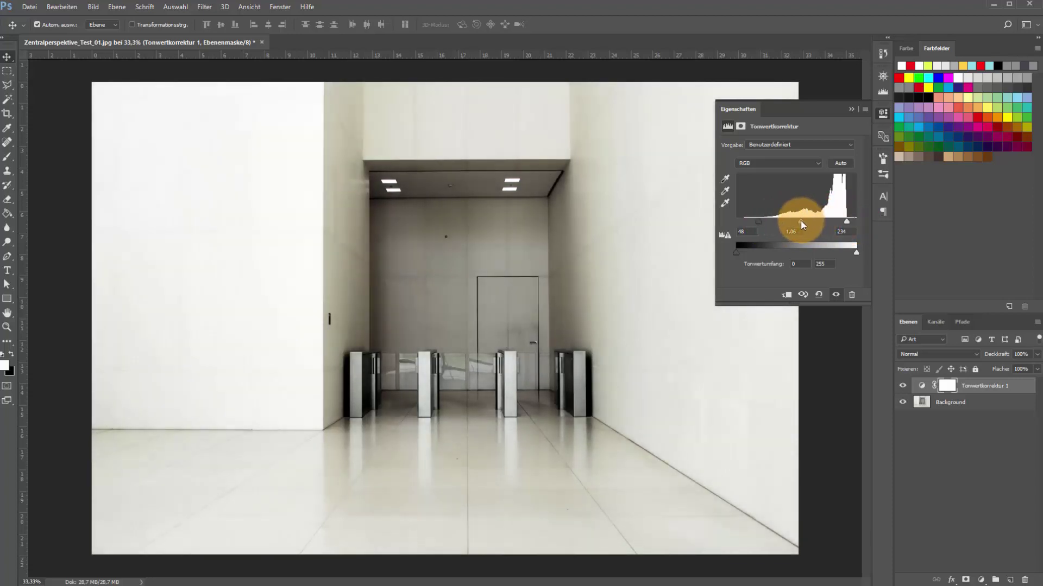
left_click_drag(802, 222, 795, 224)
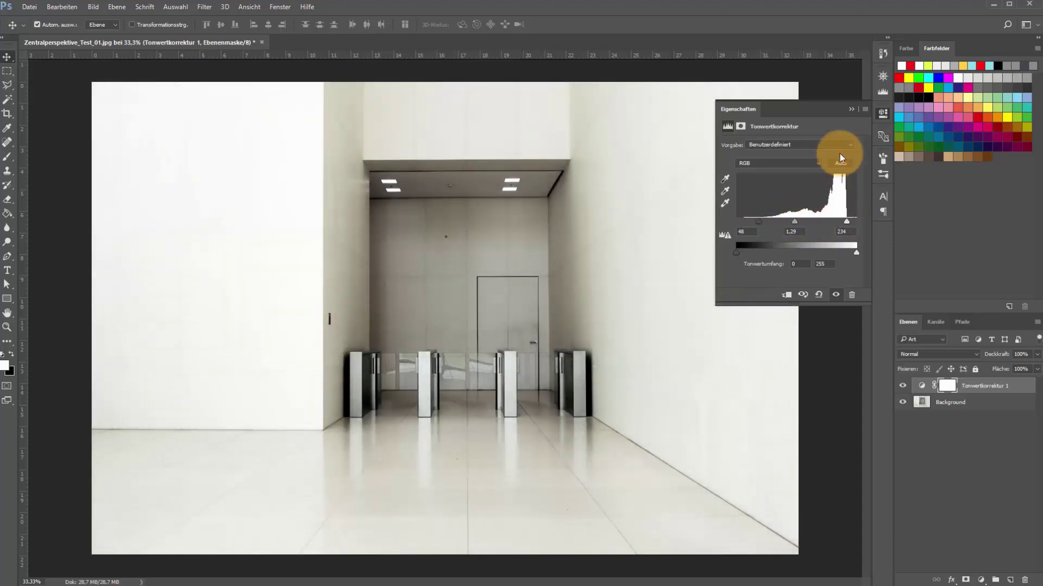
left_click(850, 108)
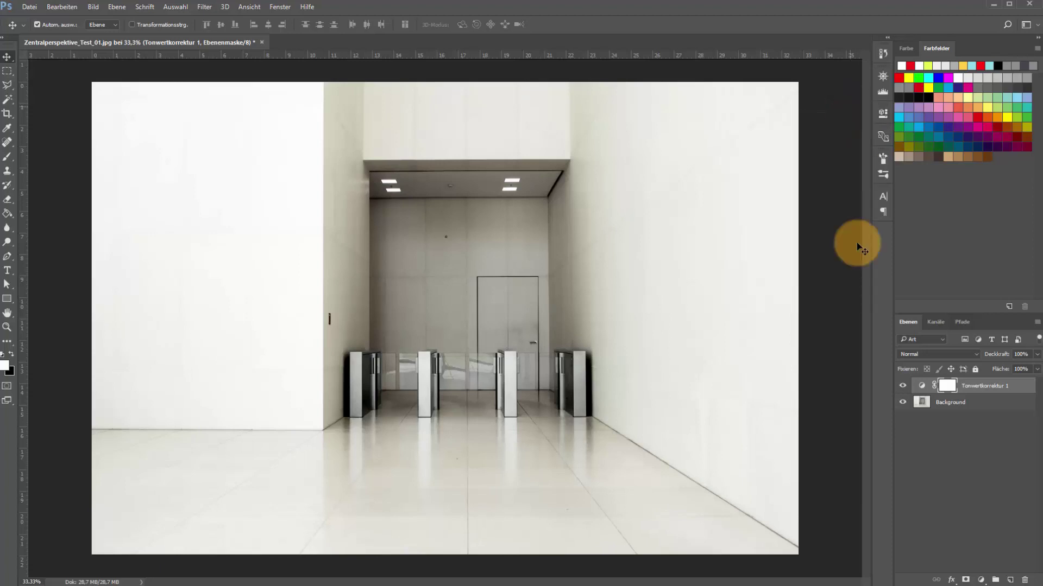
Toggle the adjustment layer to compare, then raise its black input to 52
left_click(901, 388)
left_click(901, 388)
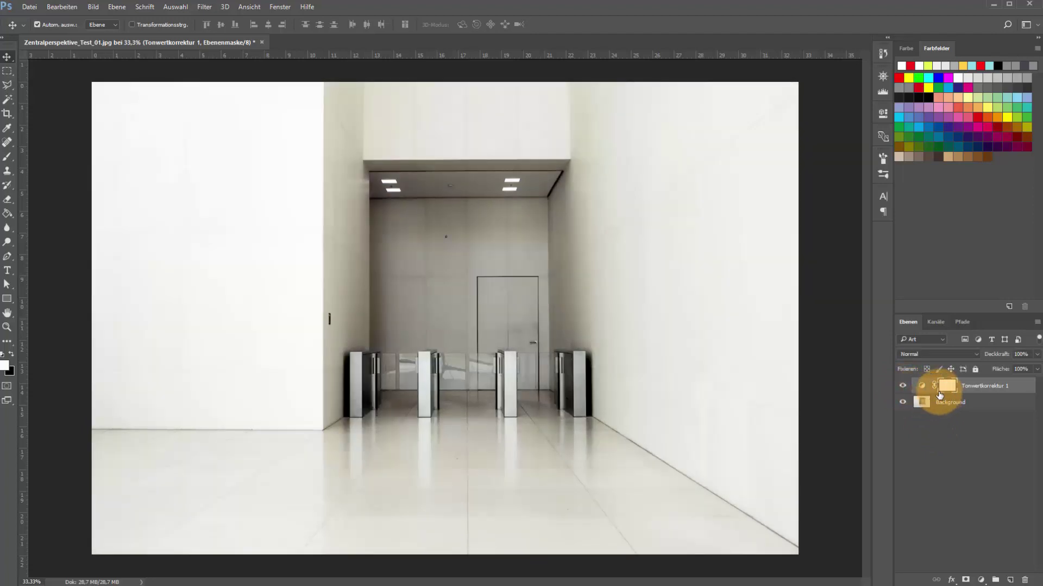
left_click(919, 388)
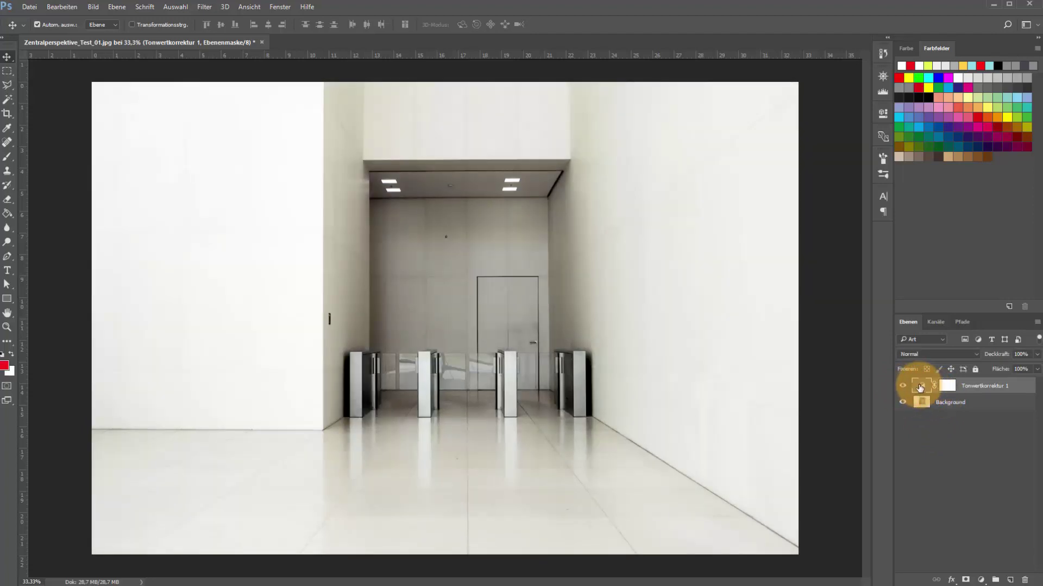
double_click(919, 387)
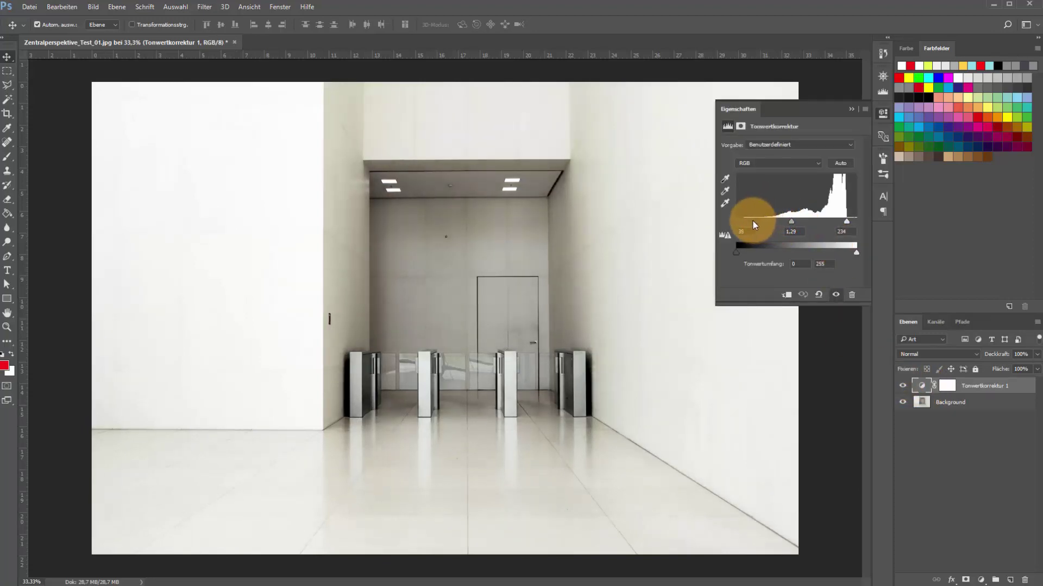
left_click_drag(759, 222, 761, 222)
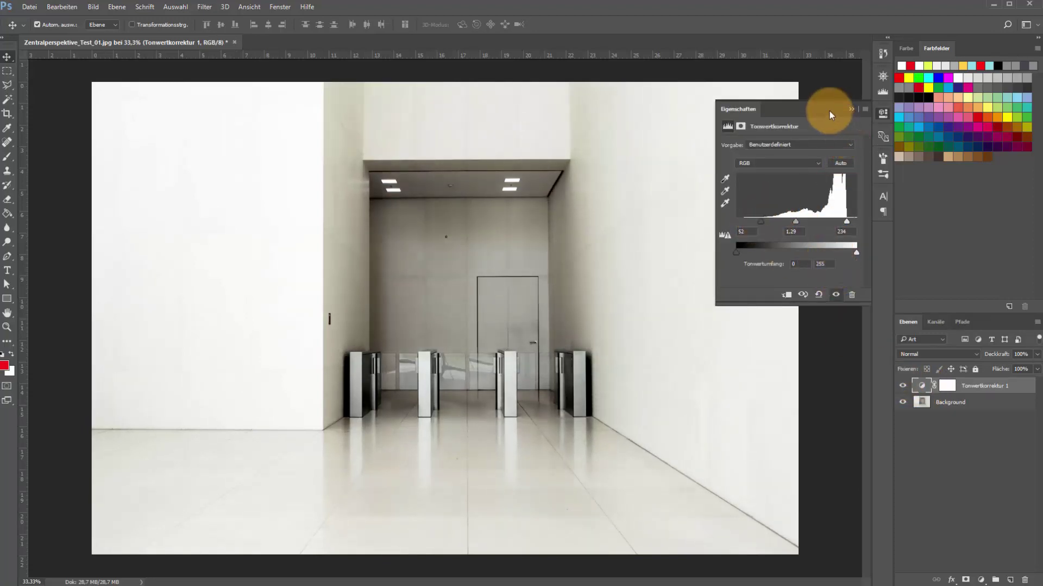
left_click(850, 111)
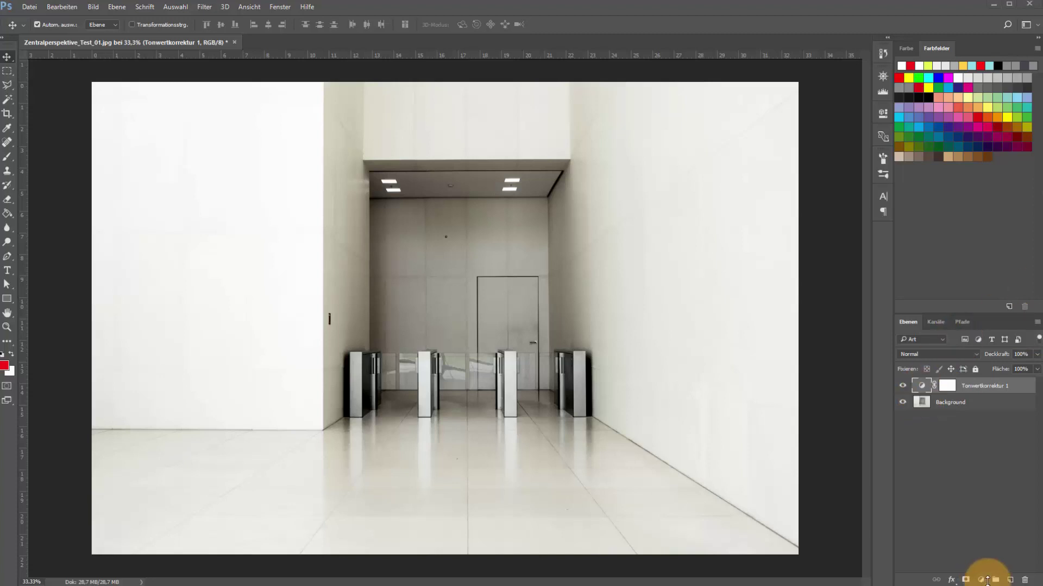
Dismiss the adjustment layer list and switch to the portrait painting document
left_click(980, 580)
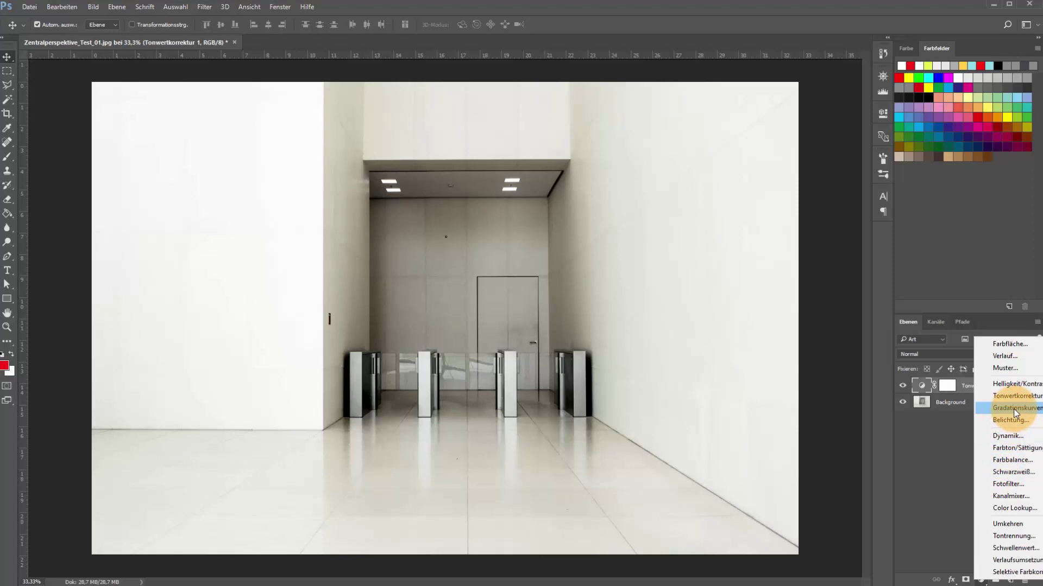
left_click(918, 454)
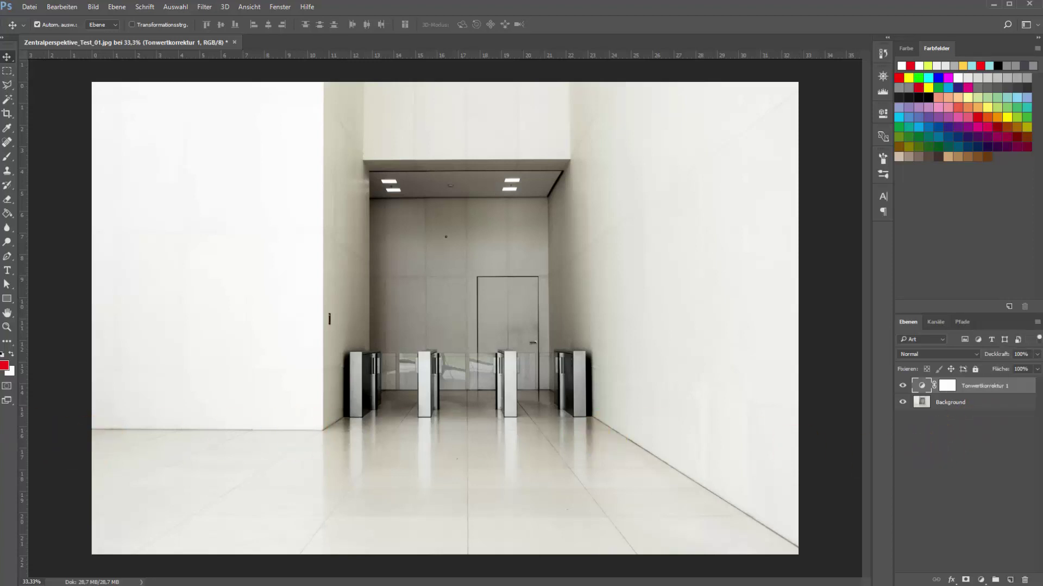
left_click_drag(139, 277, 363, 47)
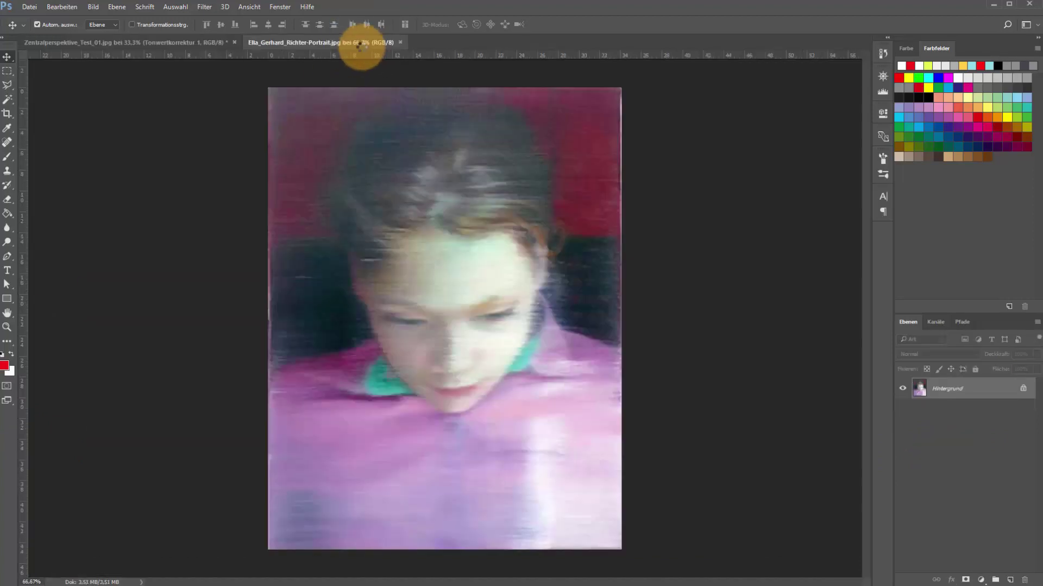
key("ctrl+a")
left_click(150, 45)
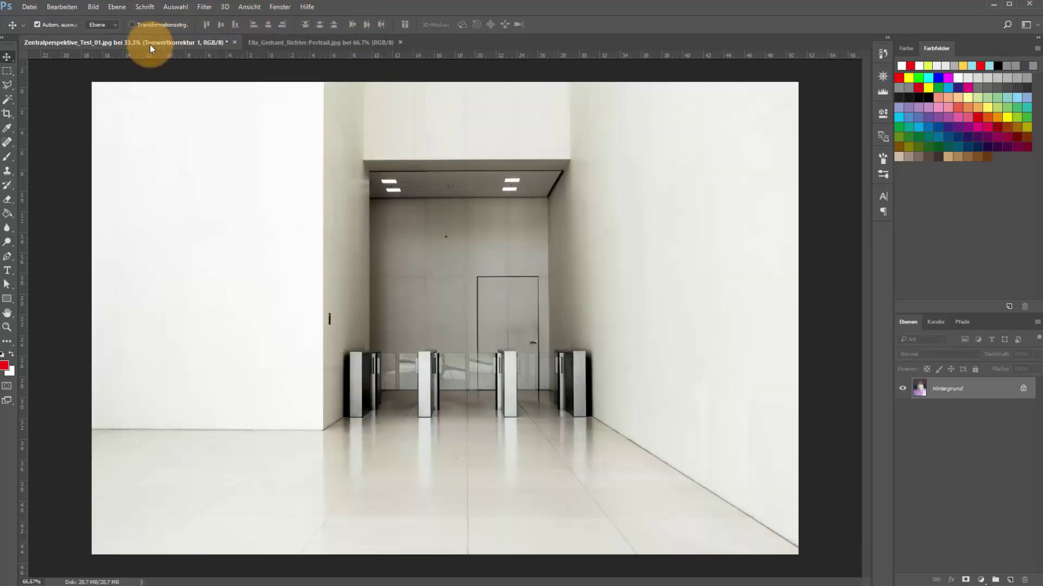
key("ctrl+v")
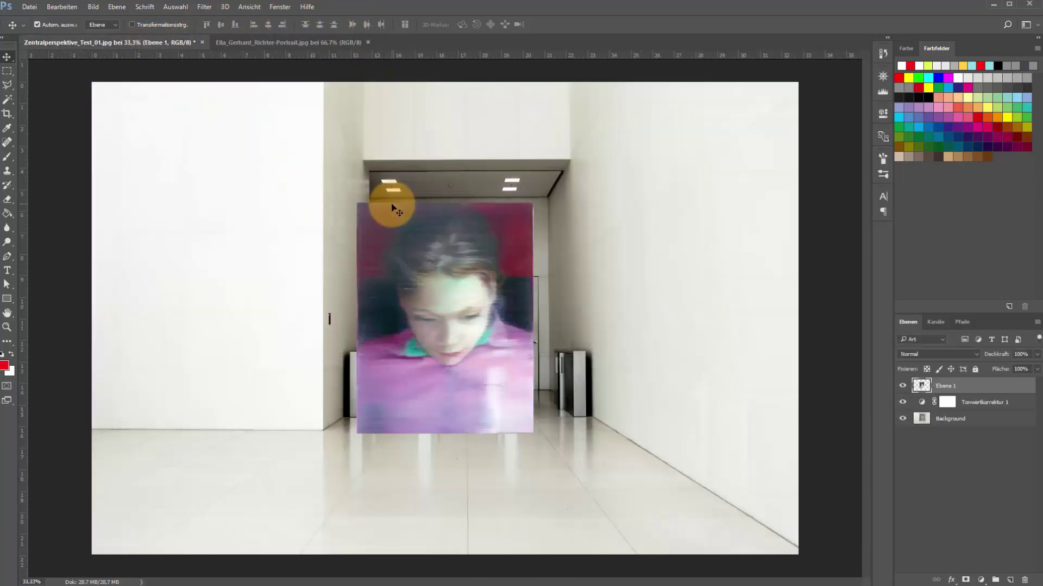
left_click_drag(498, 292, 317, 252)
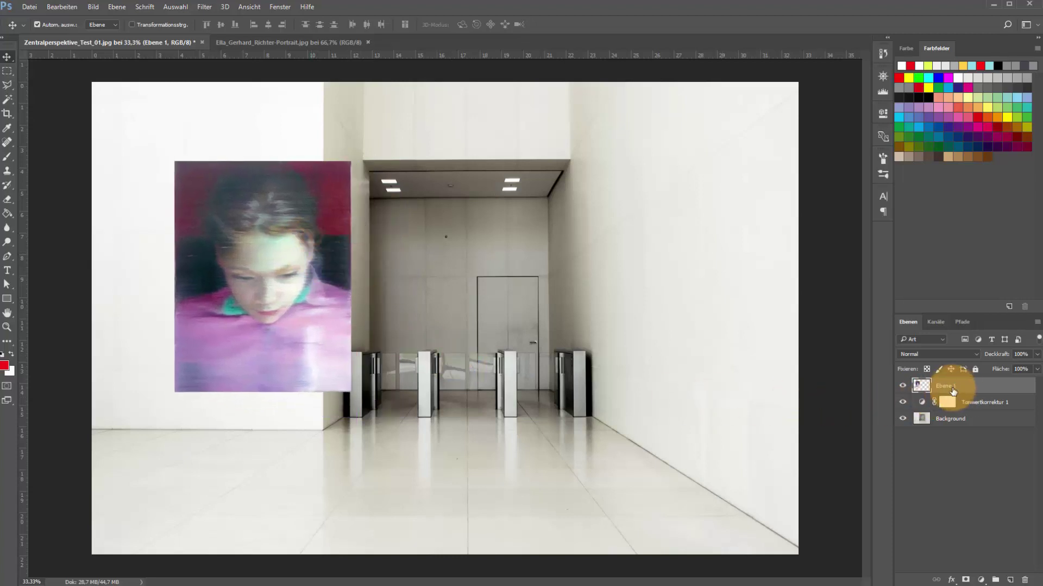
left_click_drag(955, 386, 958, 408)
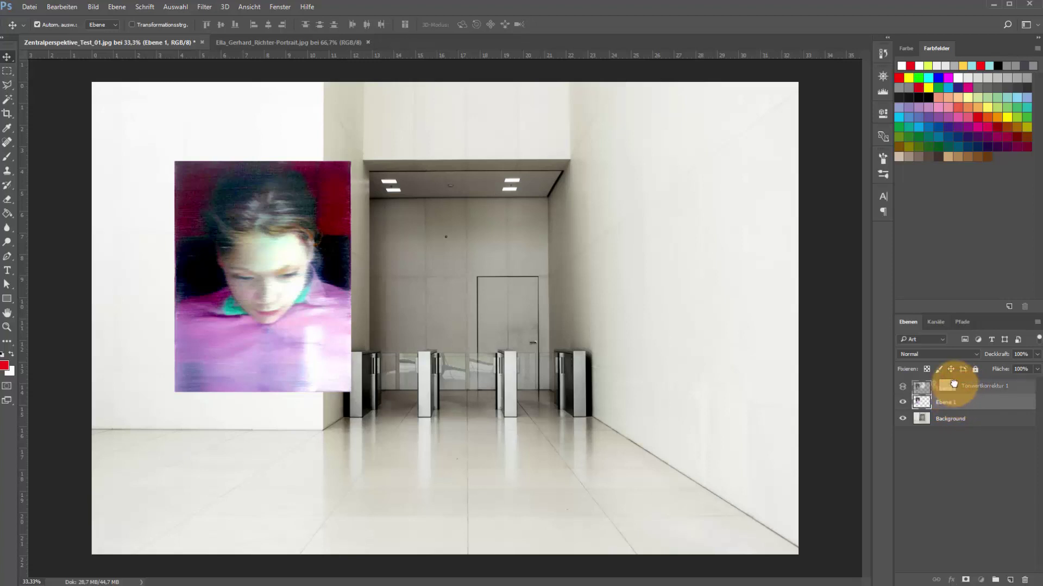
left_click_drag(954, 407, 955, 384)
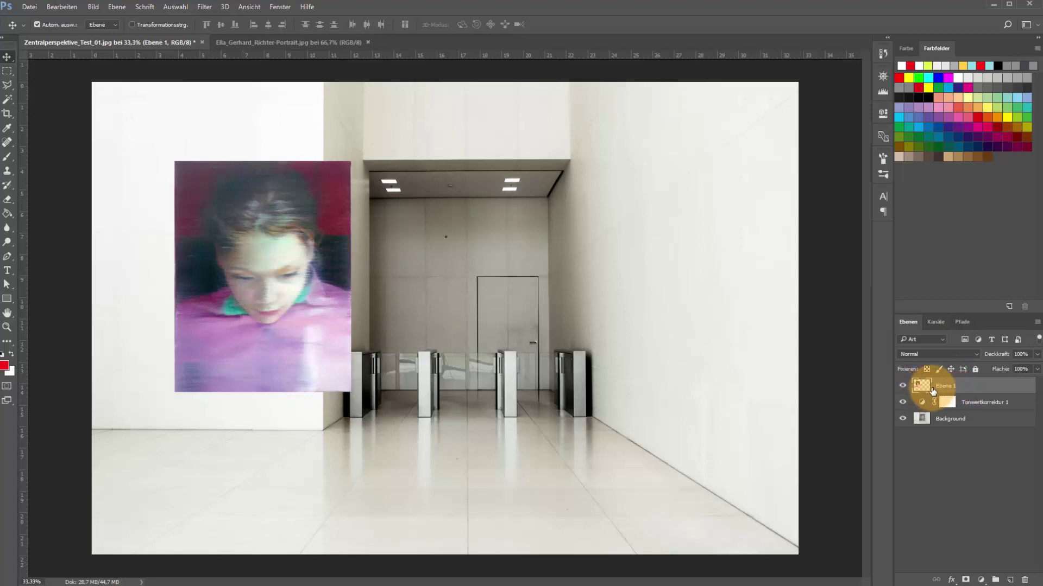
left_click_drag(944, 387, 1025, 579)
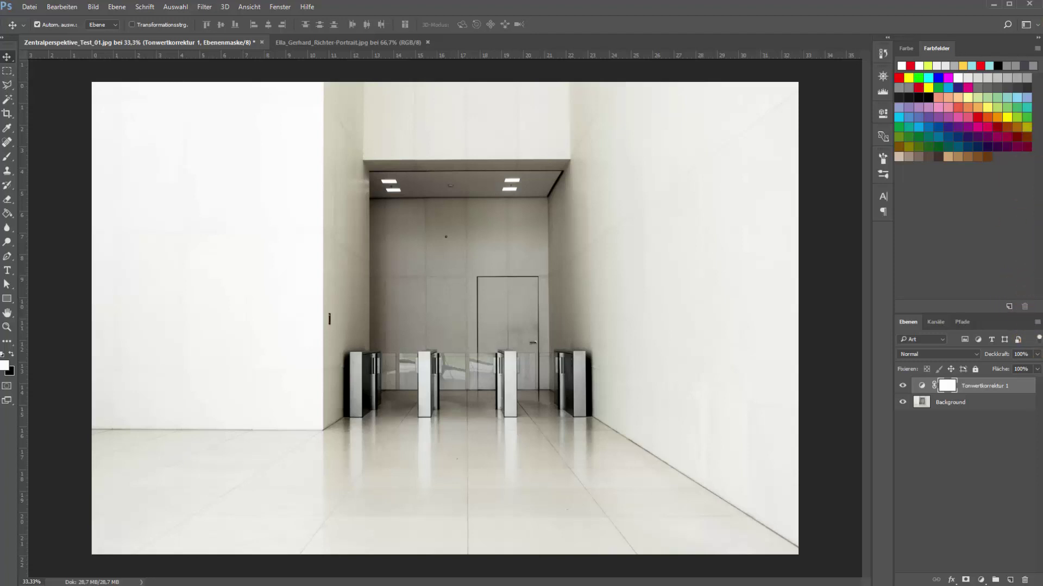
Create an empty layer named VanishingPoints and open the Fluchtpunkt filter
key("ctrl+shift+n")
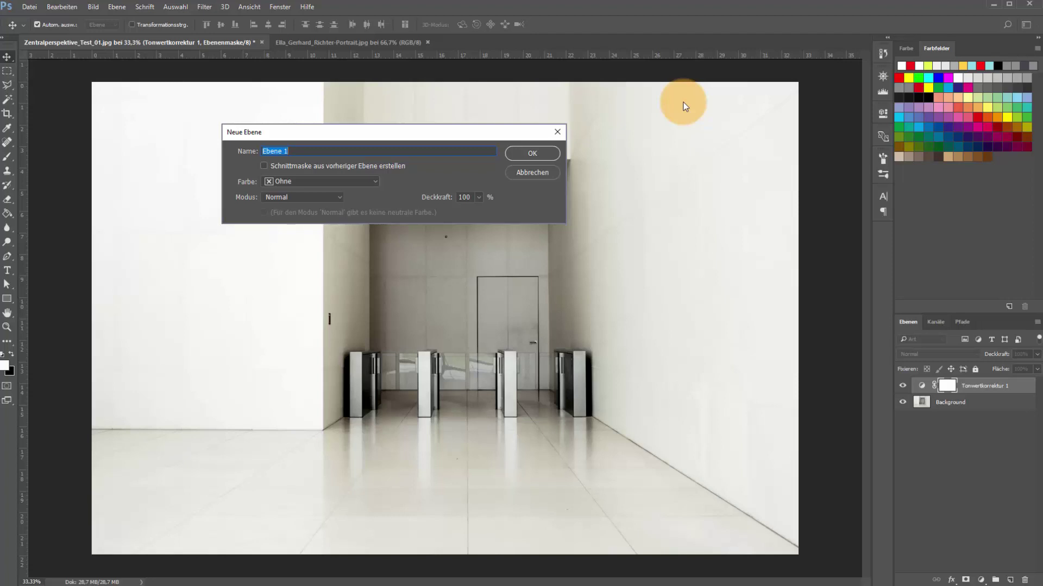
type("VanishingPoints")
key("Return")
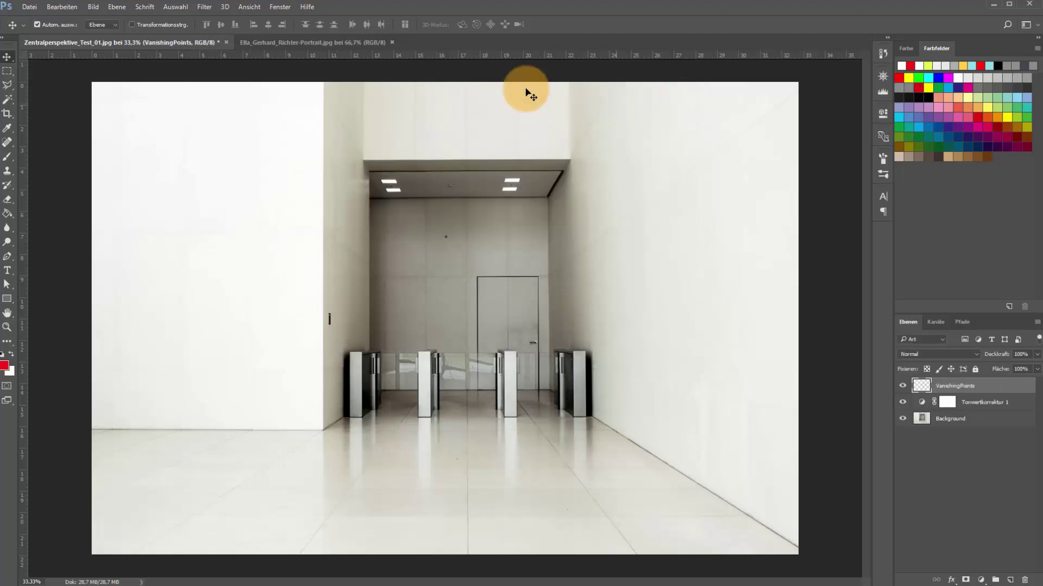
left_click(205, 8)
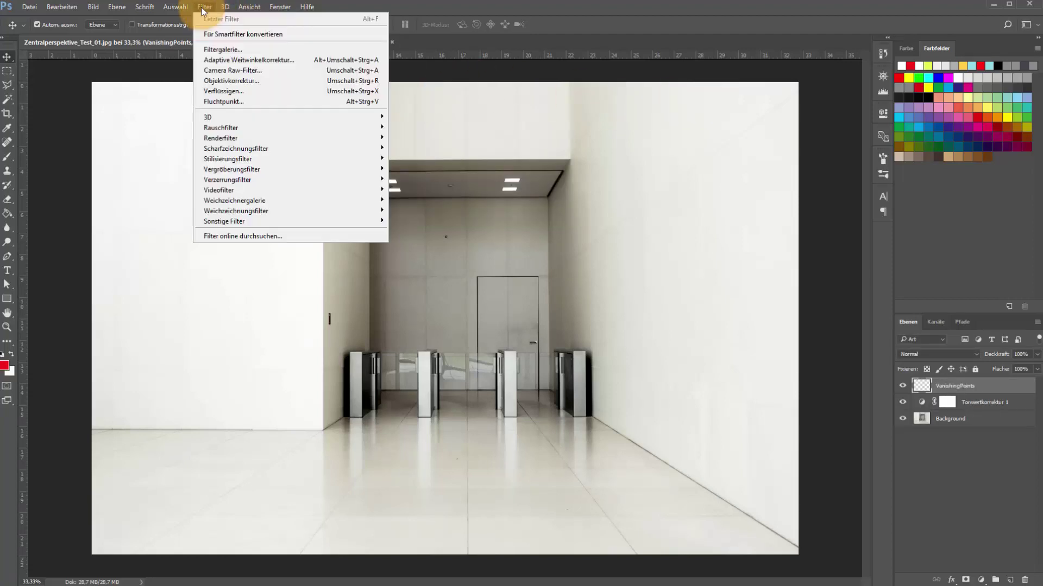
left_click(226, 102)
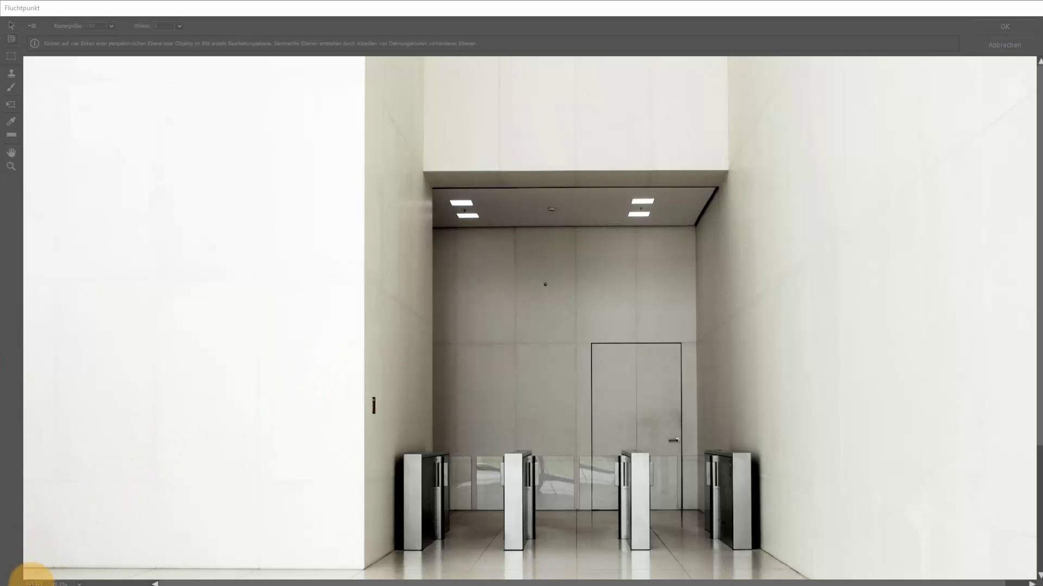
Place a perspective plane on the left wall's four corners and adjust them into a valid grid
left_click(30, 584)
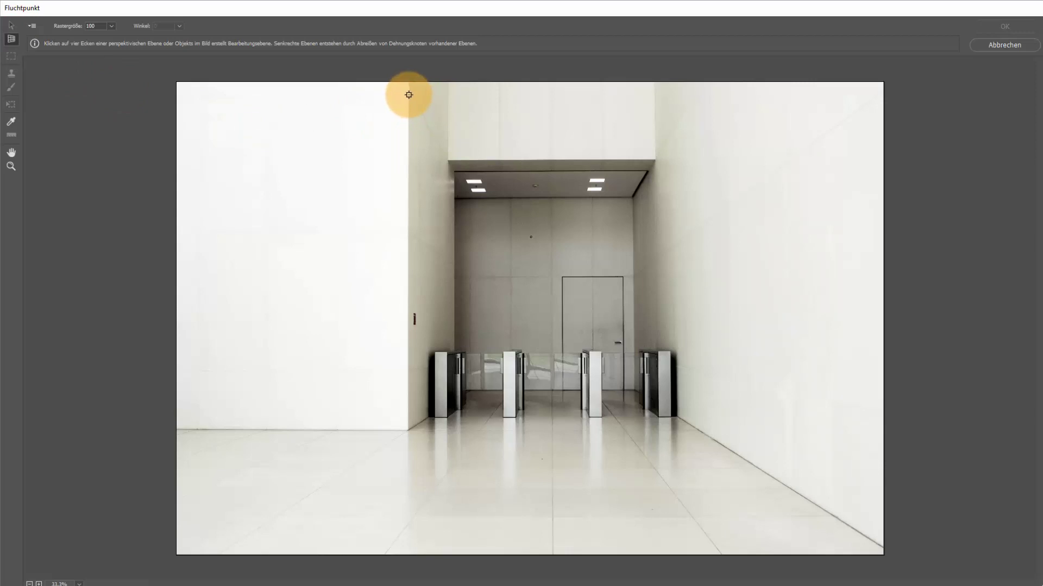
left_click(409, 94)
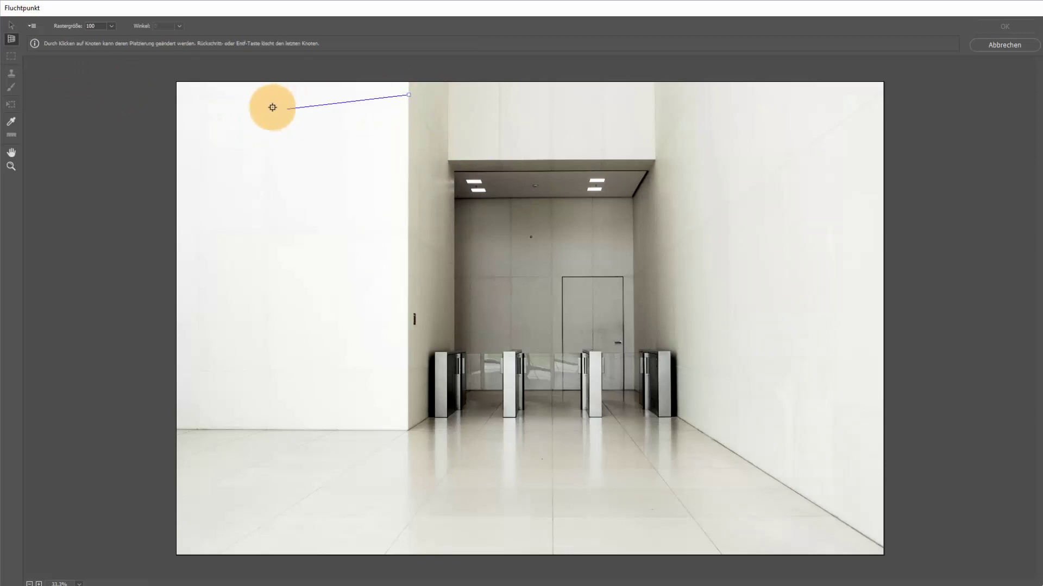
left_click(218, 96)
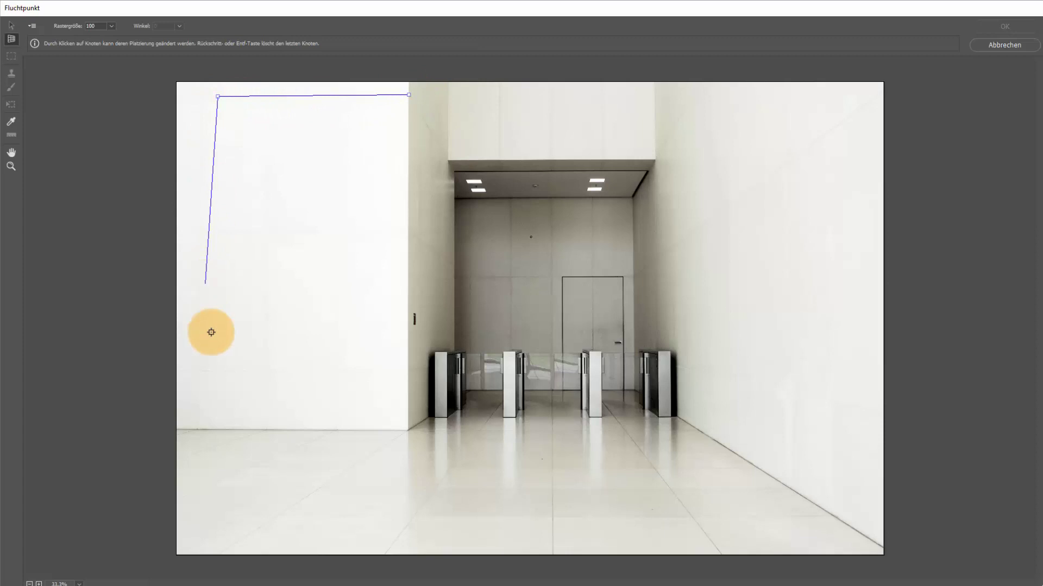
left_click(199, 430)
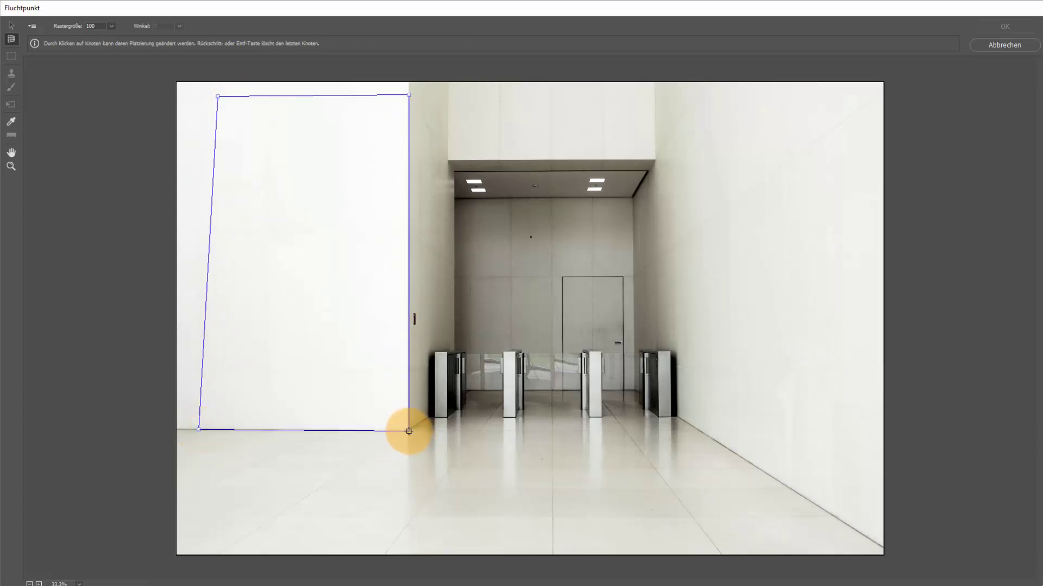
left_click(409, 432)
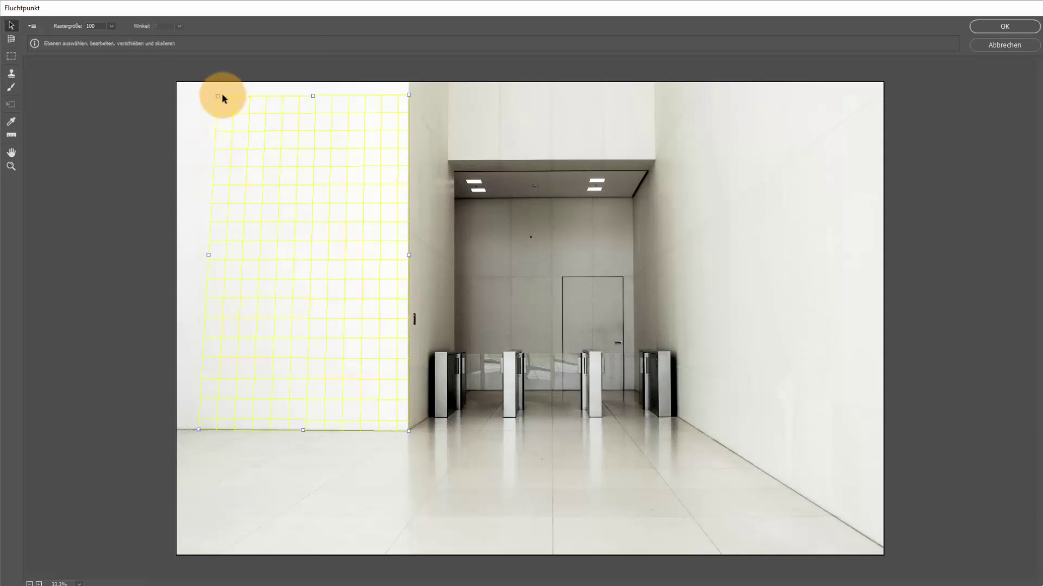
left_click_drag(216, 100, 202, 103)
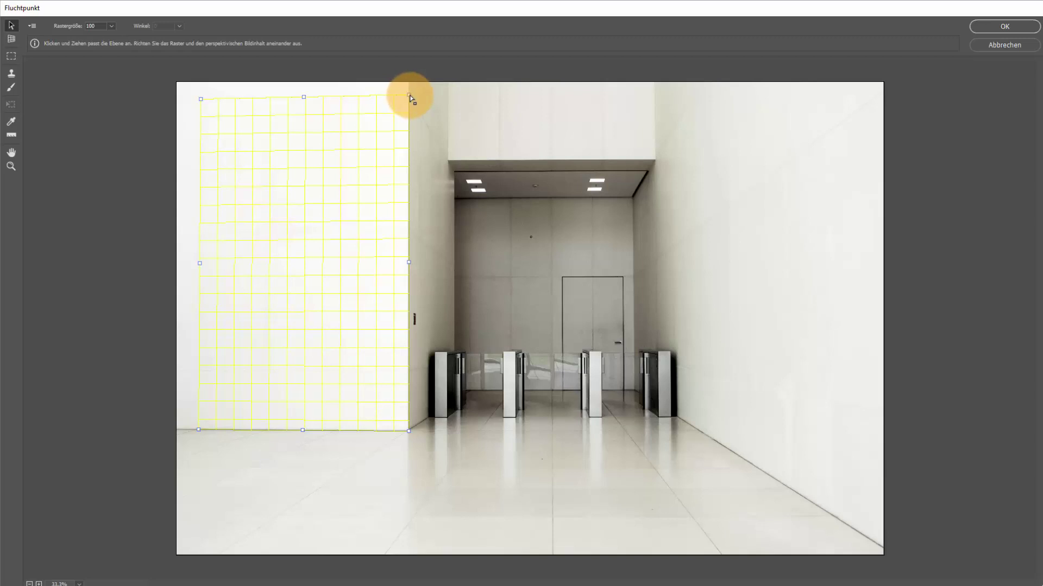
left_click_drag(409, 95, 410, 97)
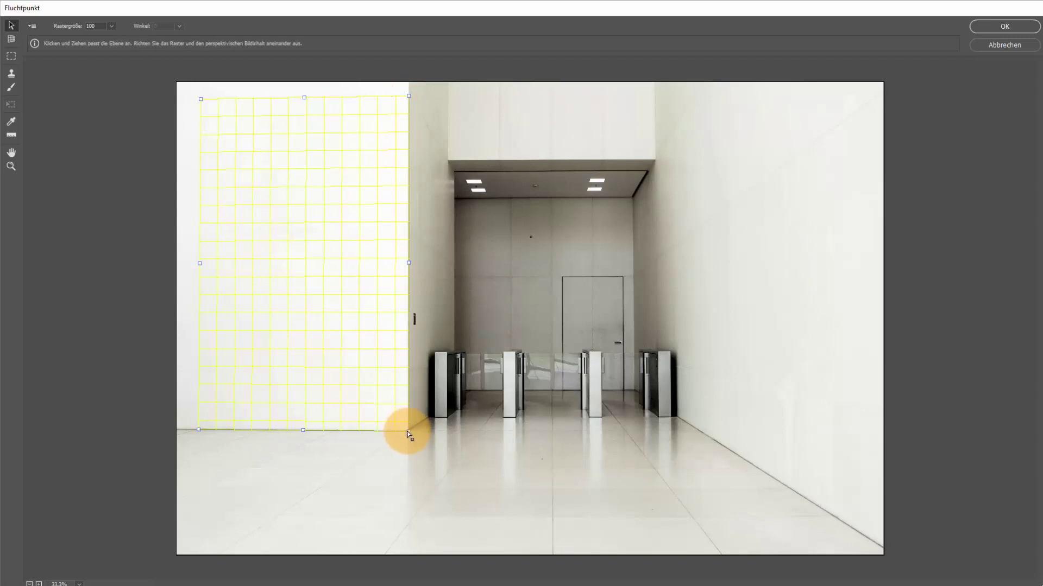
left_click_drag(406, 431, 405, 429)
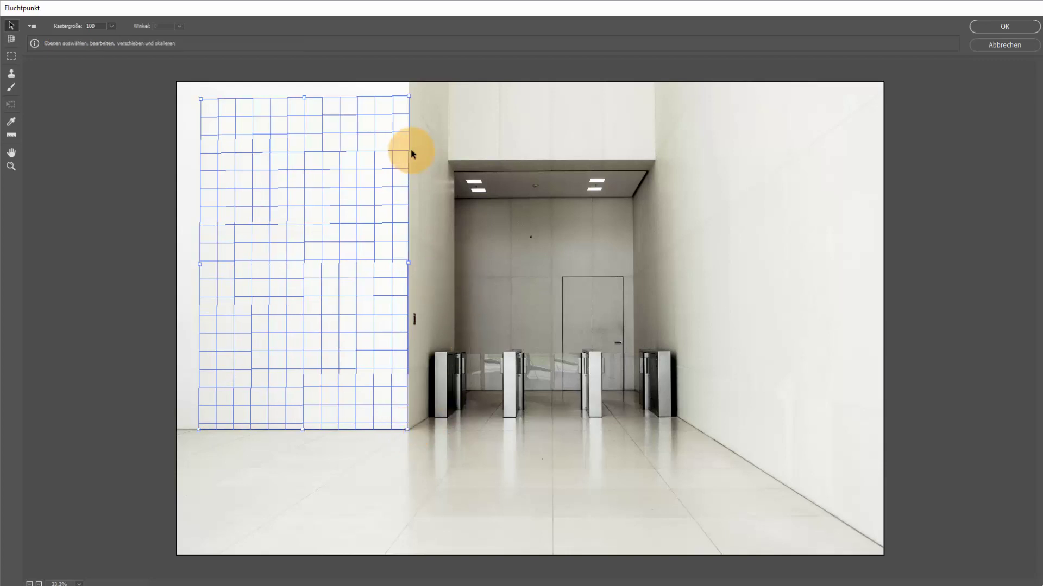
Draw a floor plane from the walls' bases and stretch it down to the photo's bottom edge
left_click(11, 41)
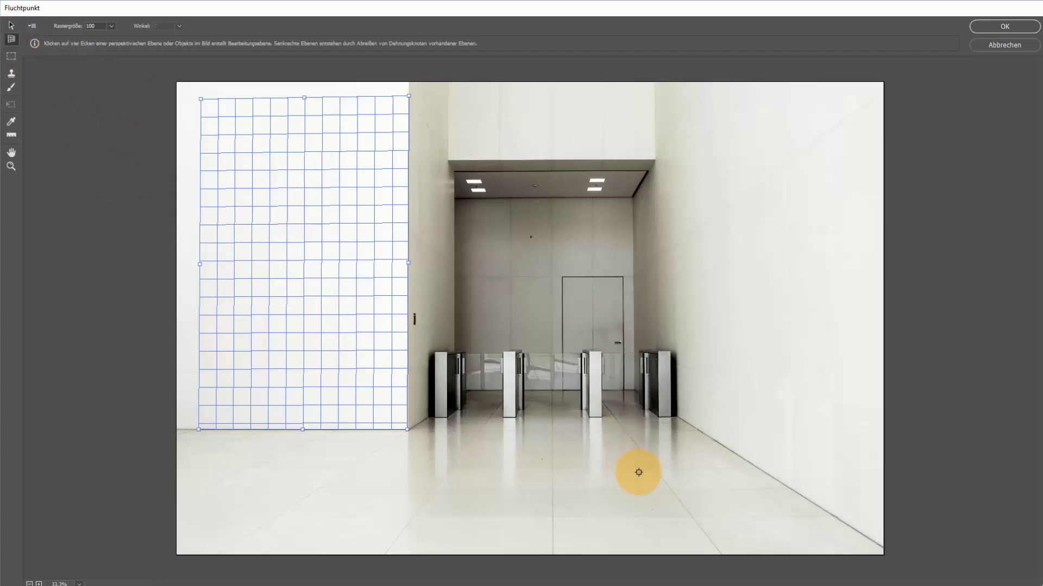
left_click(699, 430)
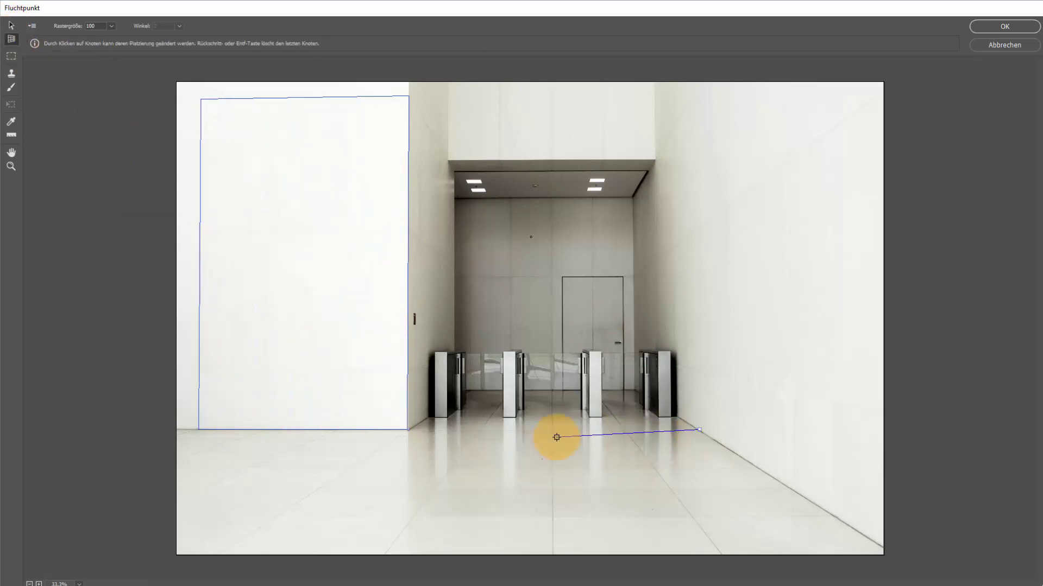
left_click(407, 431)
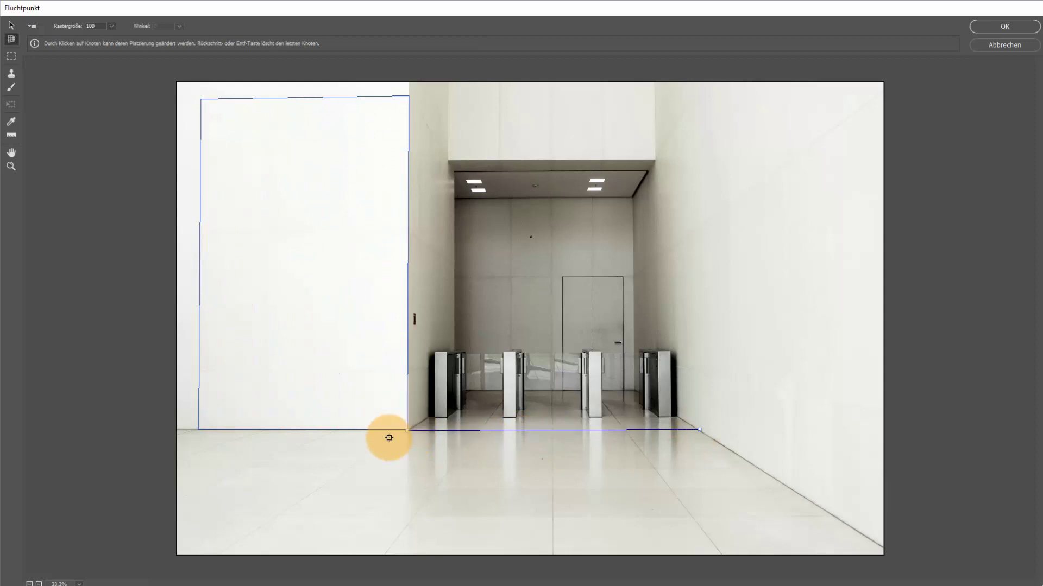
left_click(277, 514)
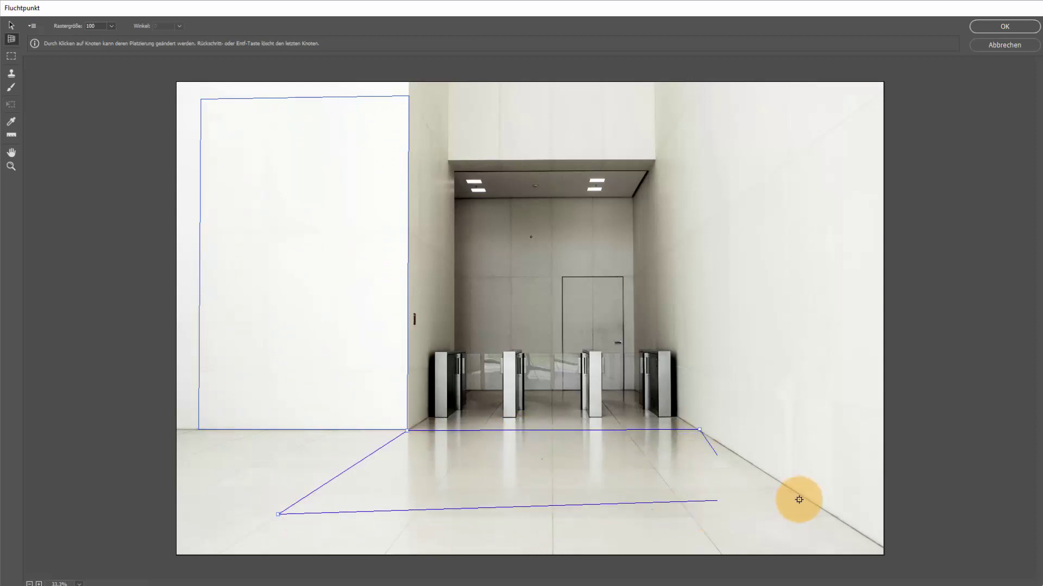
left_click(837, 518)
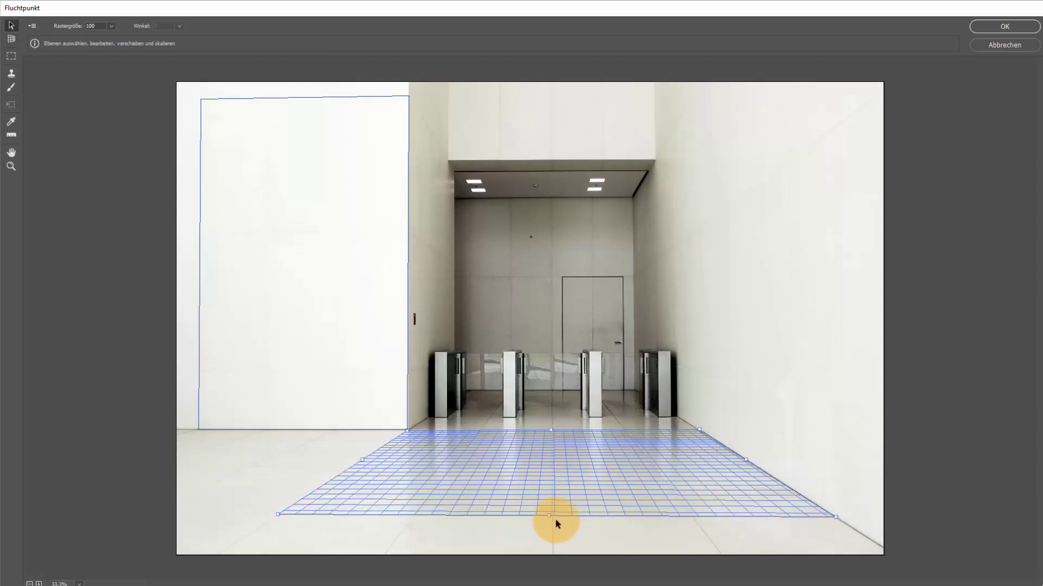
left_click_drag(552, 517, 548, 561)
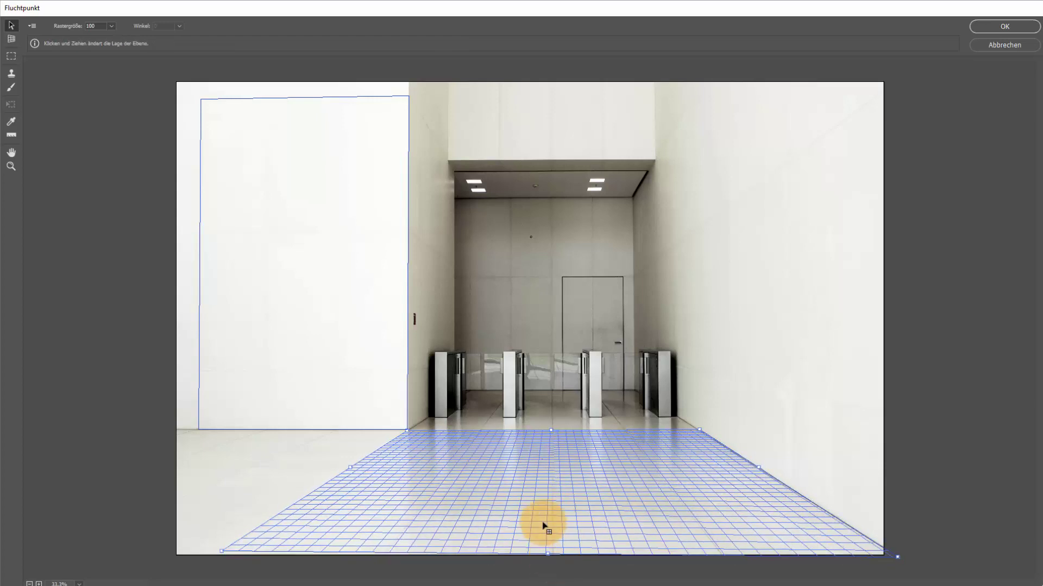
Add a third plane on the narrow left side wall beside the turnstiles, adjusting its top corner
left_click(12, 39)
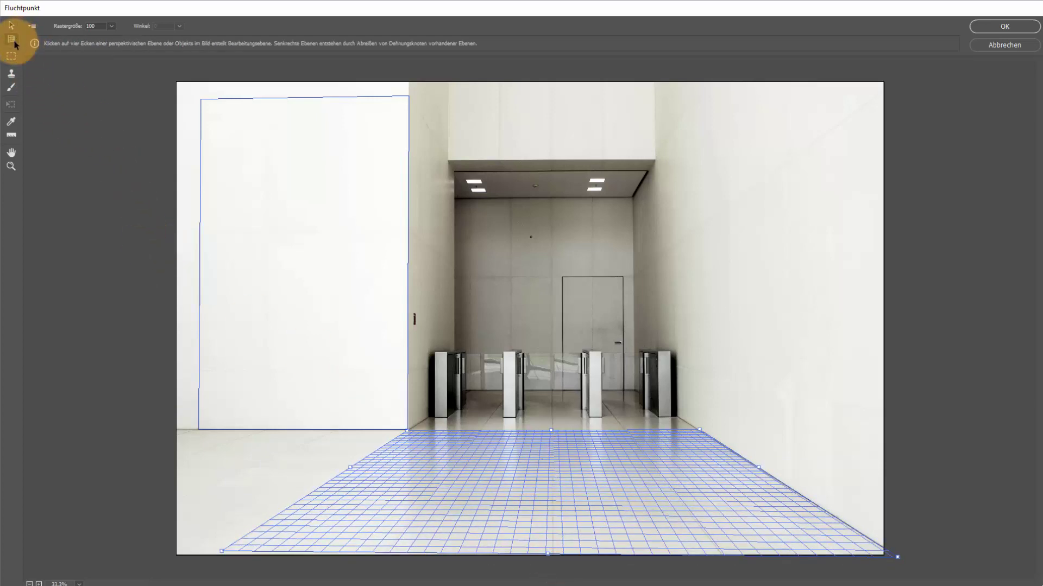
left_click(456, 172)
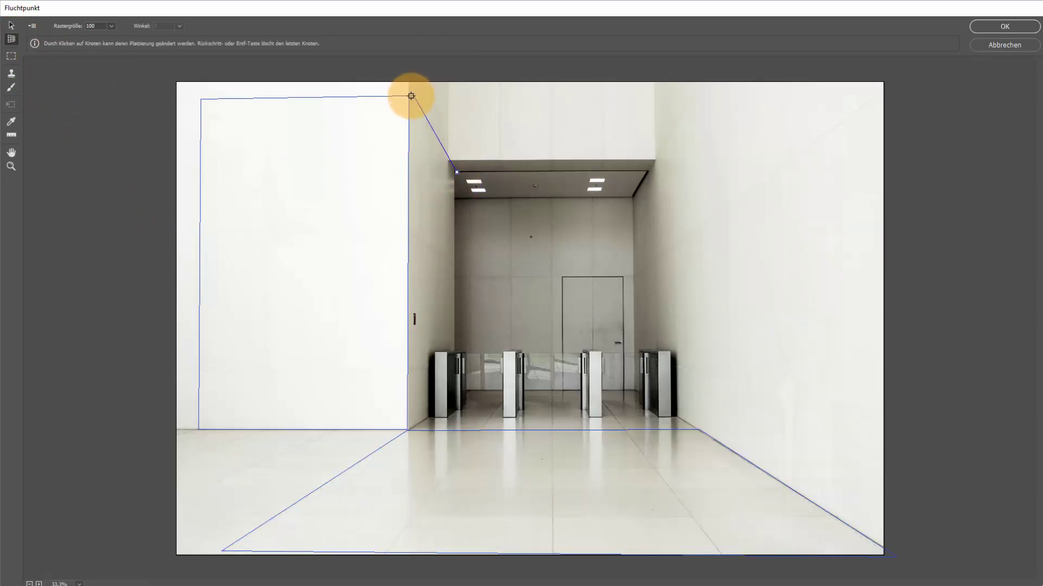
left_click(409, 96)
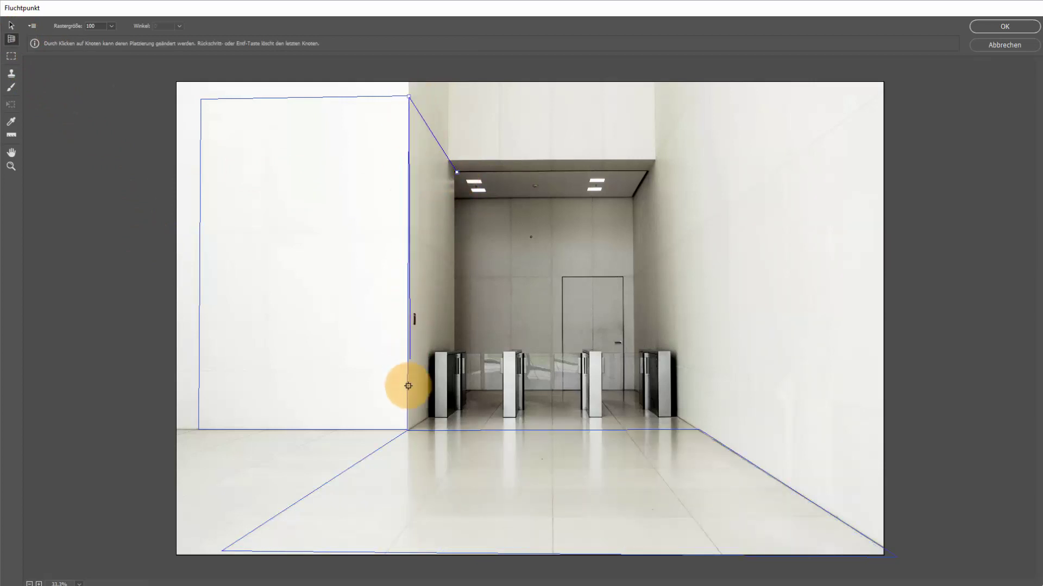
left_click_drag(408, 430, 407, 427)
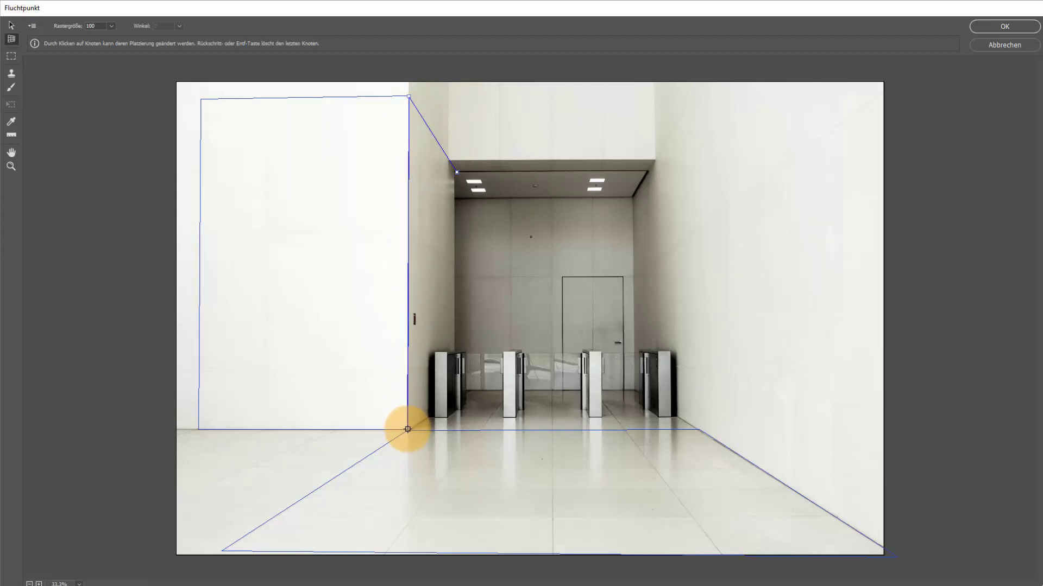
left_click(408, 429)
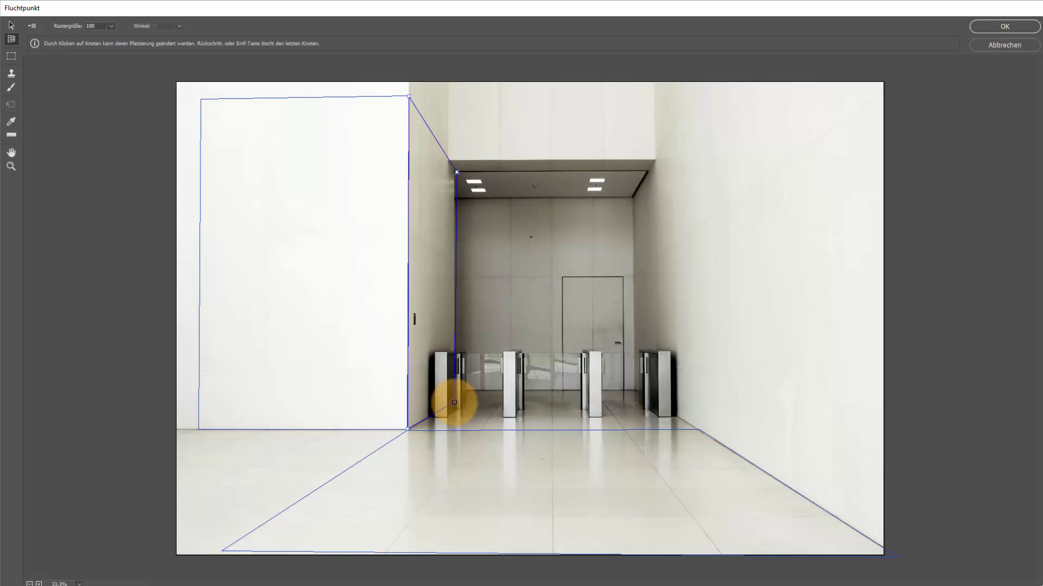
left_click(454, 403)
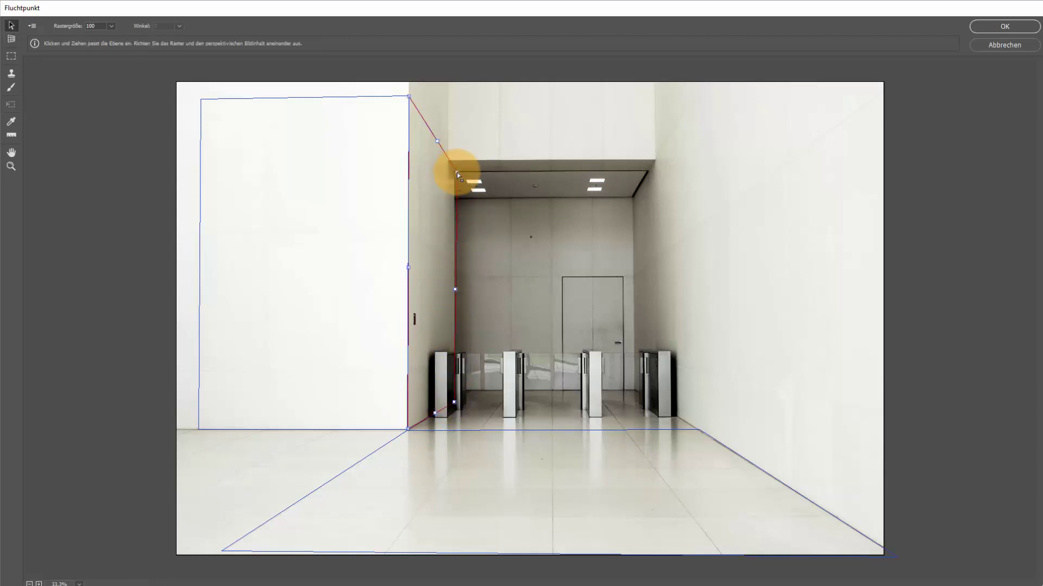
left_click_drag(457, 174, 454, 174)
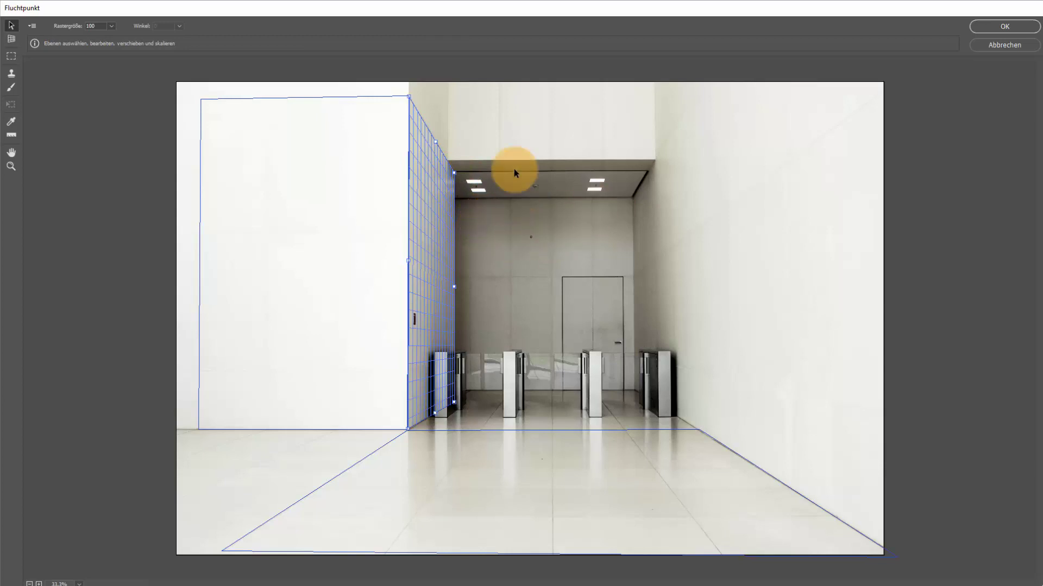
left_click(10, 39)
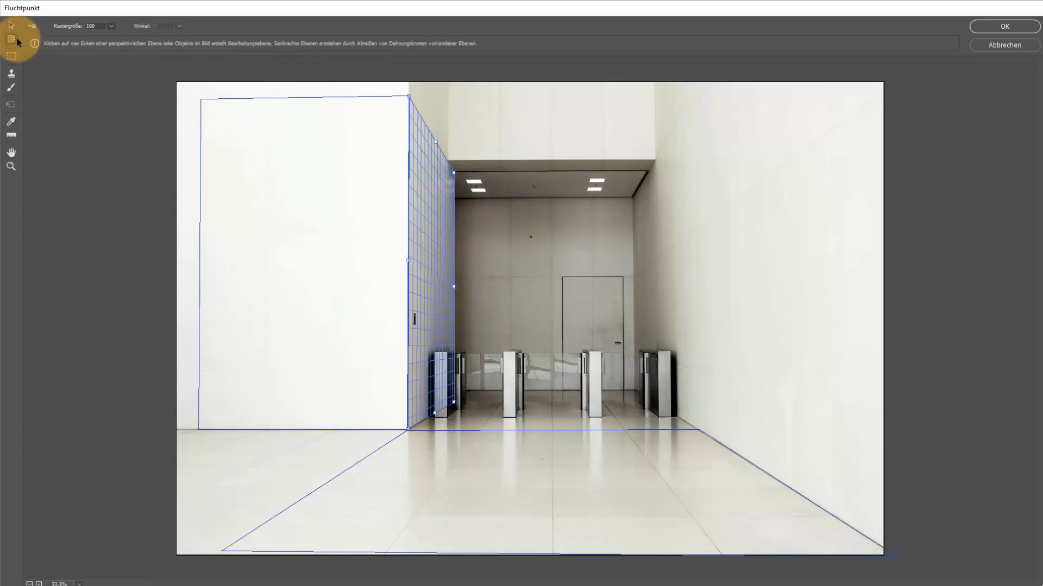
Place a perspective plane on the four corners of the right corridor wall
left_click(632, 198)
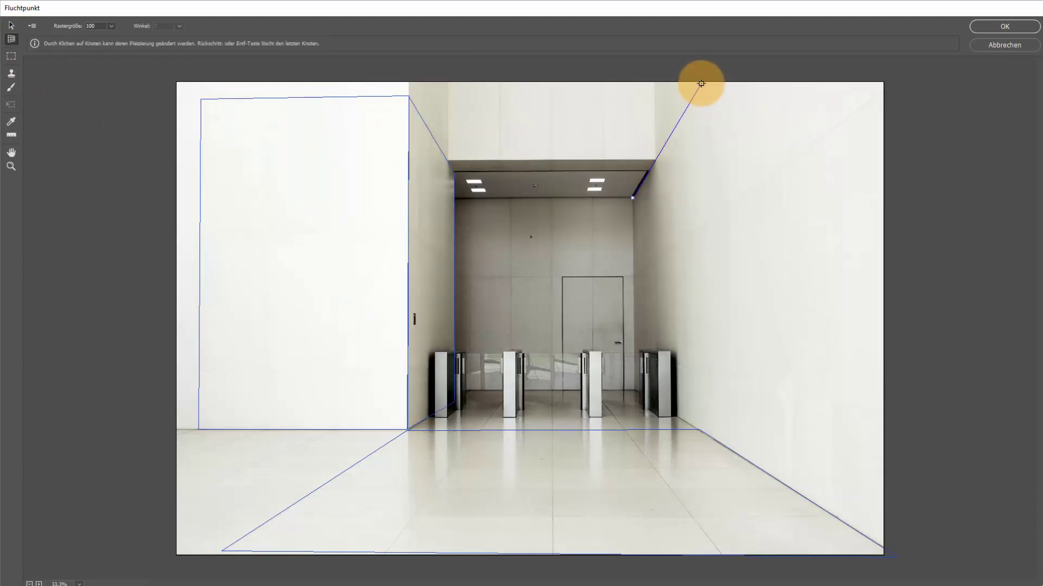
left_click(701, 85)
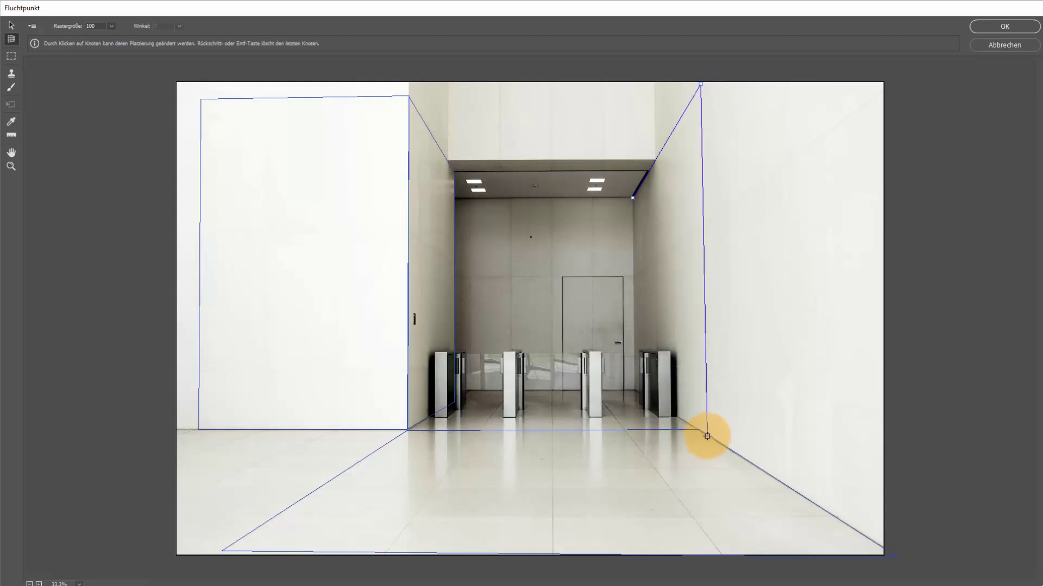
left_click(707, 435)
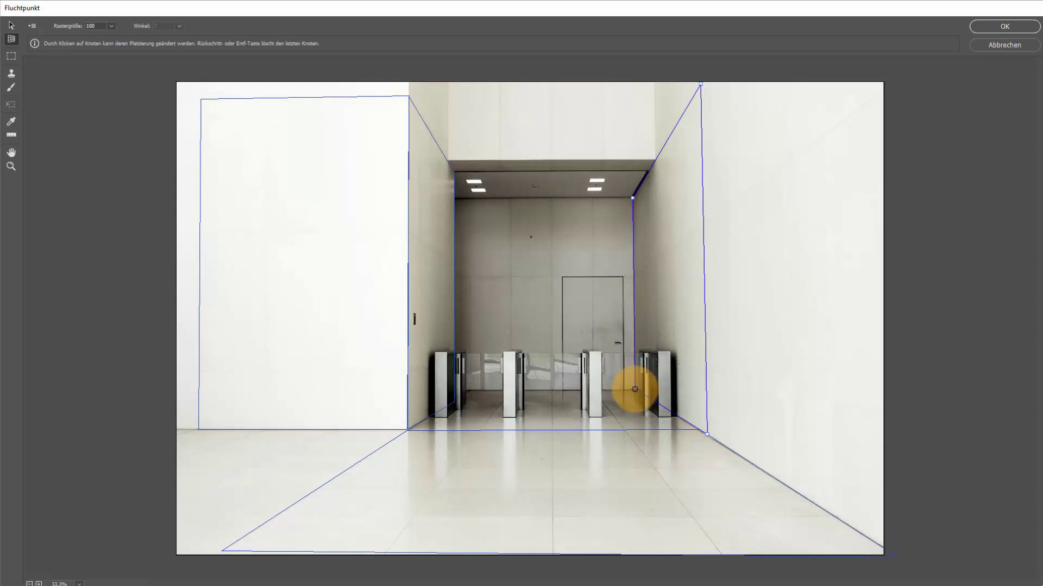
left_click(635, 389)
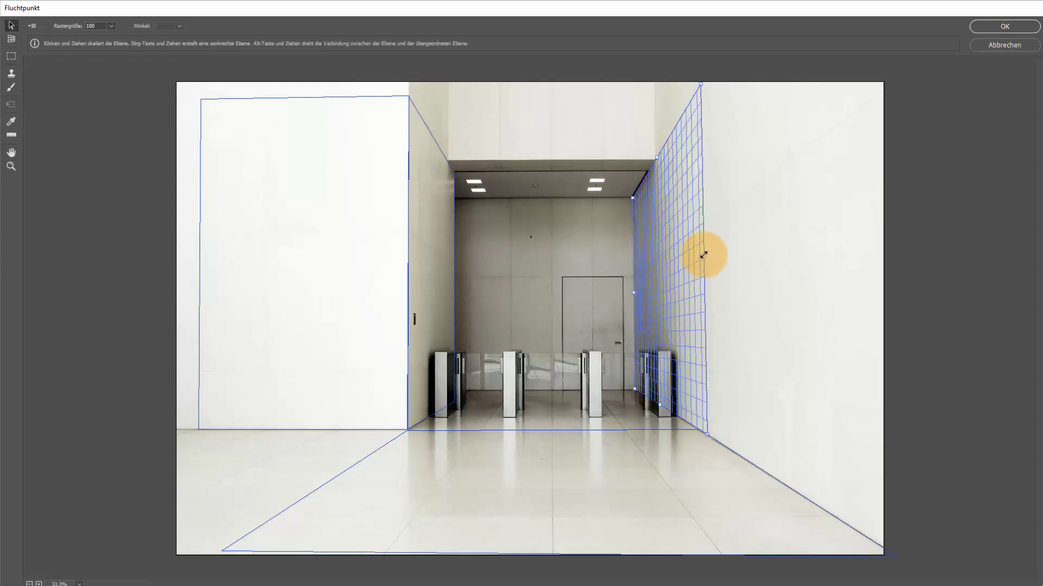
Extend the right wall plane to the image edge and pull a perpendicular plane across the back wall
mouse_move(714, 255)
left_mouse_down()
mouse_move(884, 273)
mouse_move(693, 255)
left_mouse_up()
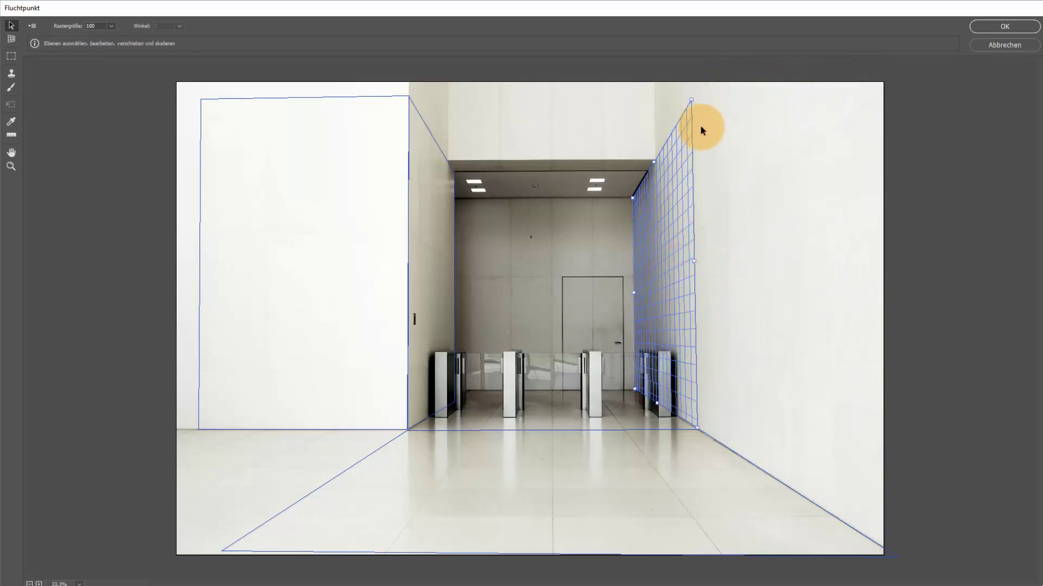
left_click_drag(691, 100, 692, 98)
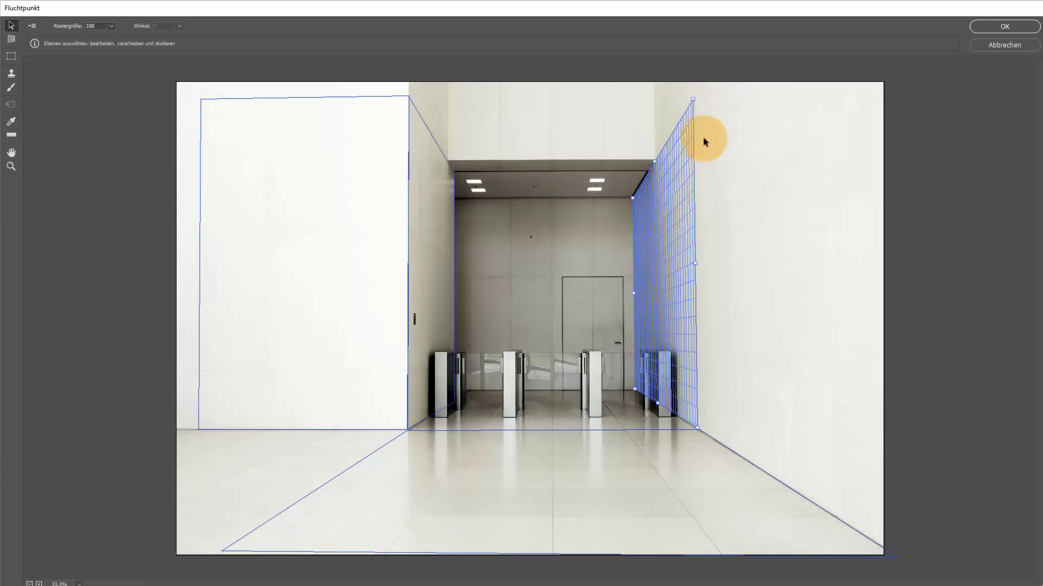
left_click_drag(698, 261, 888, 266)
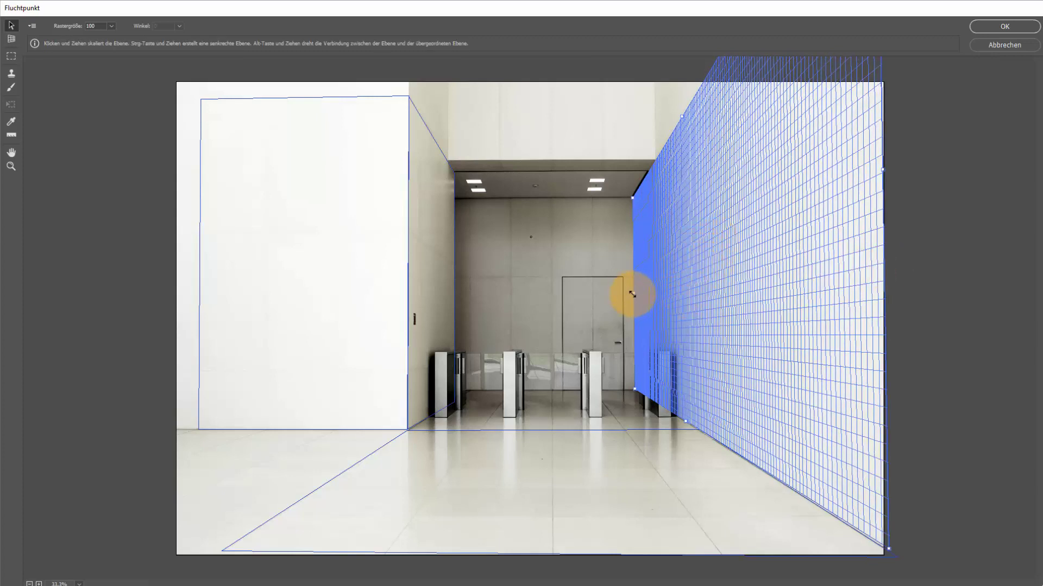
left_click(589, 256)
left_click(675, 282)
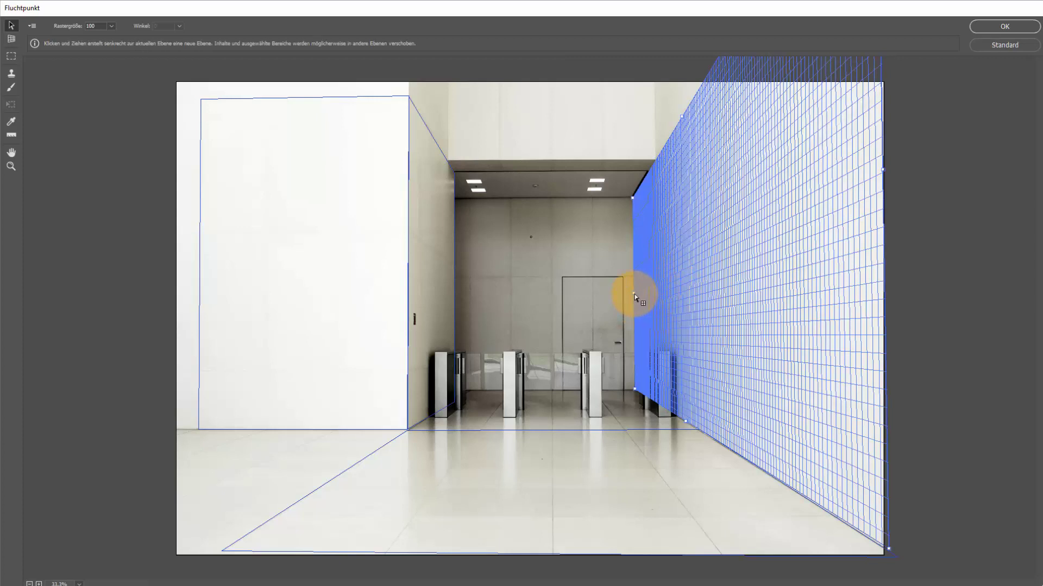
left_click_drag(633, 294, 457, 304)
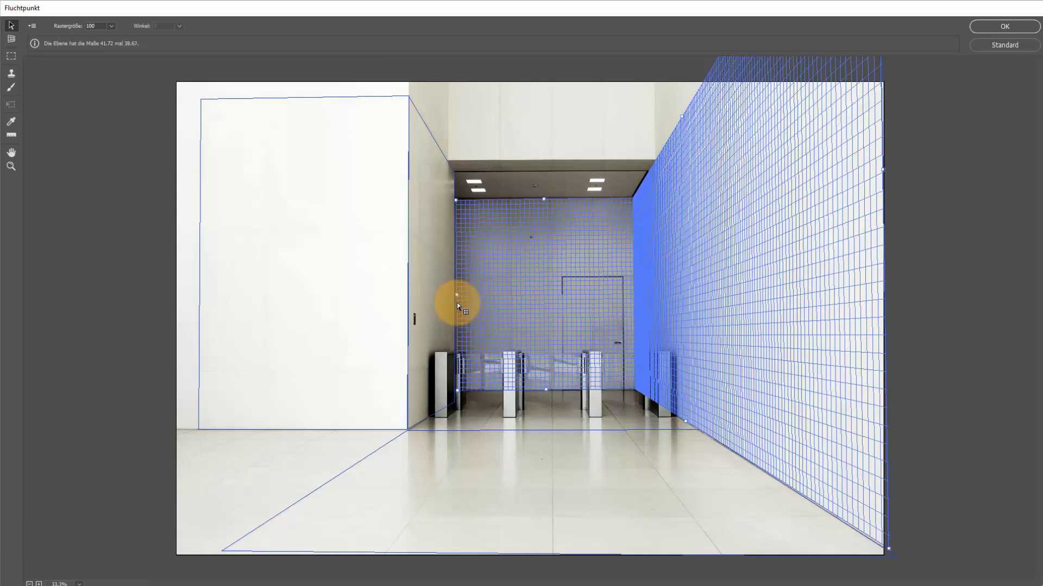
Select the back-wall plane fitted between the corridor's side walls
left_click(471, 319)
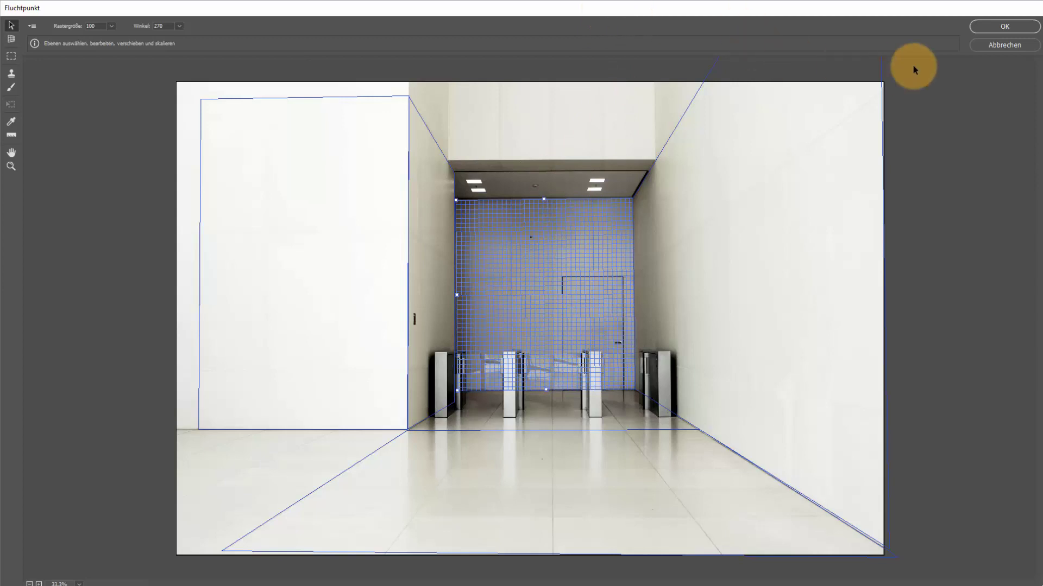
Close Vanishing Point keeping the planes, copy the entire portrait, and return to the corridor photo
left_click(1005, 27)
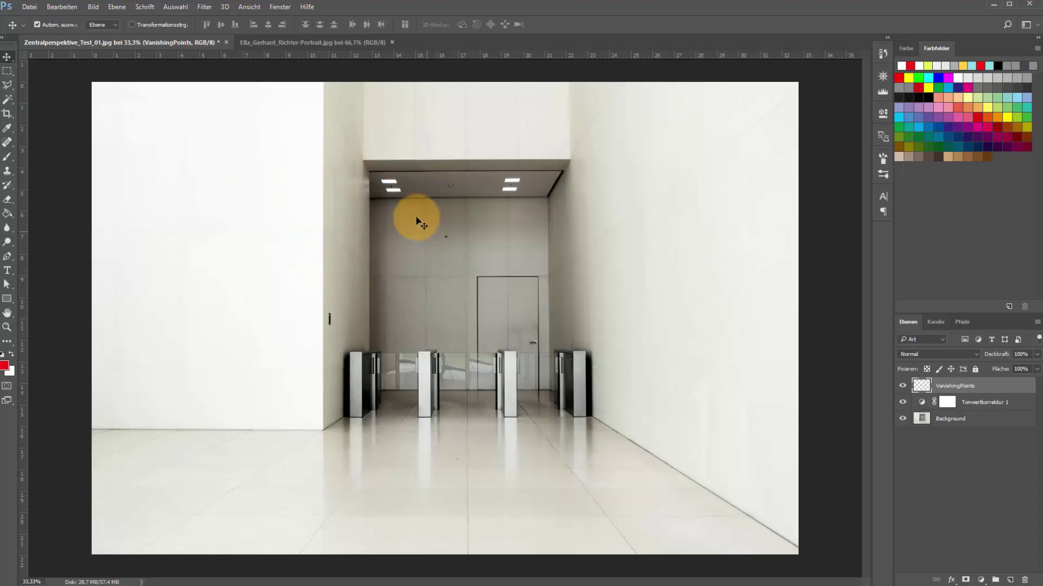
left_click(294, 40)
key("ctrl+a")
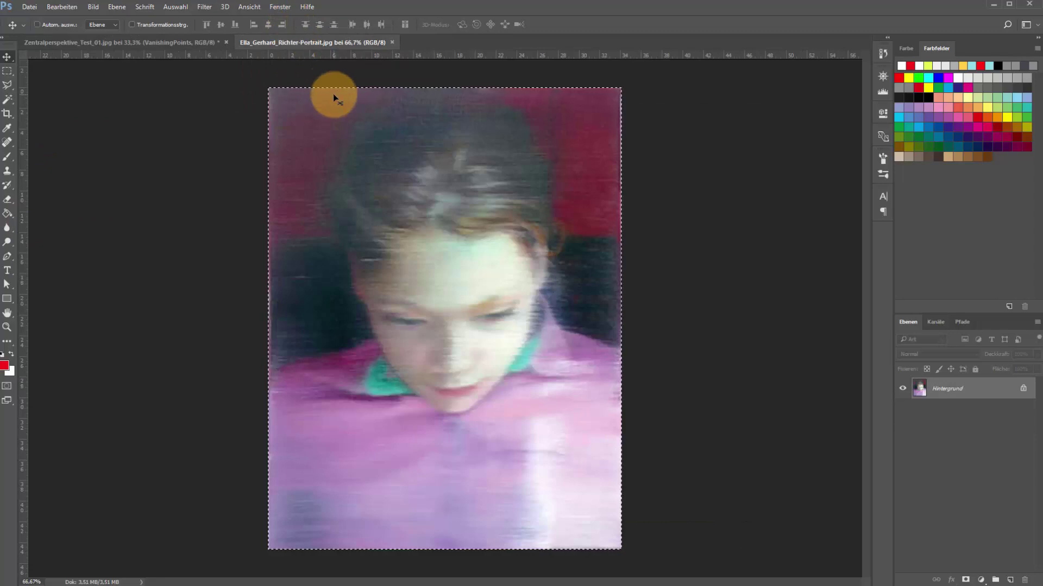
key("ctrl")
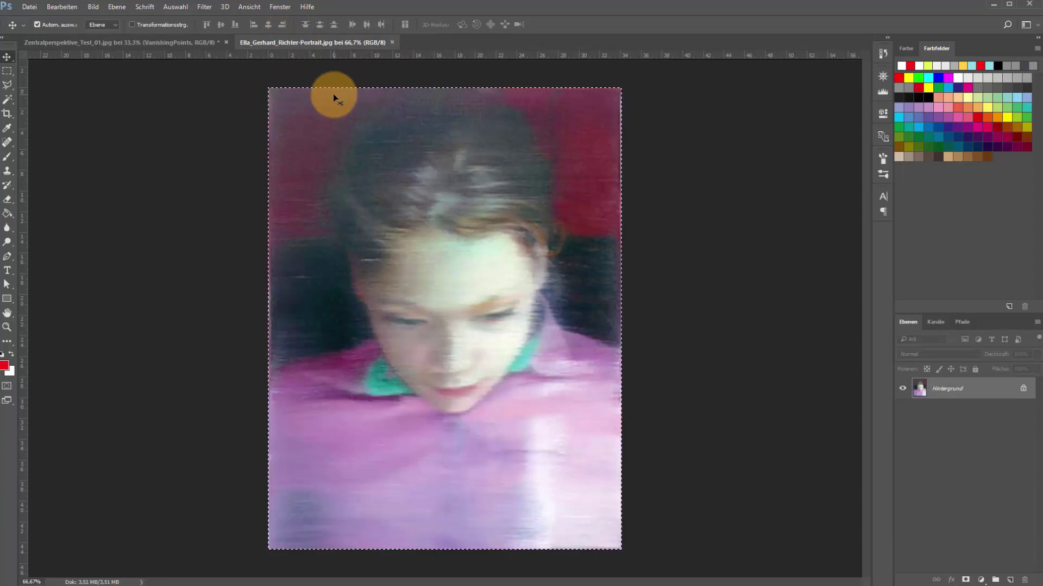
left_click_drag(333, 94, 173, 33)
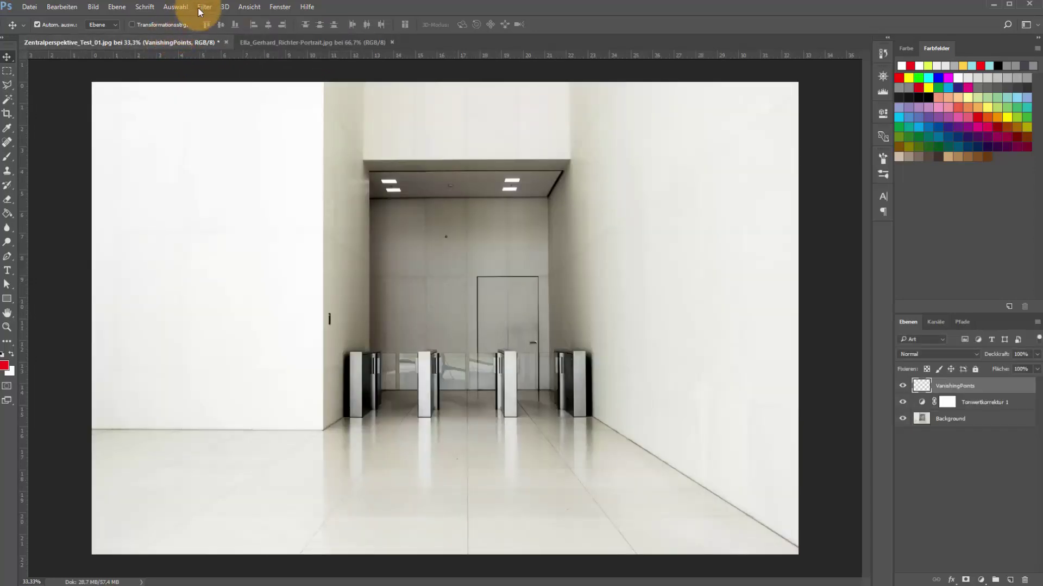
Reopen Vanishing Point, paste the portrait and drag it across the back and right wall planes
left_click(204, 6)
left_click(237, 103)
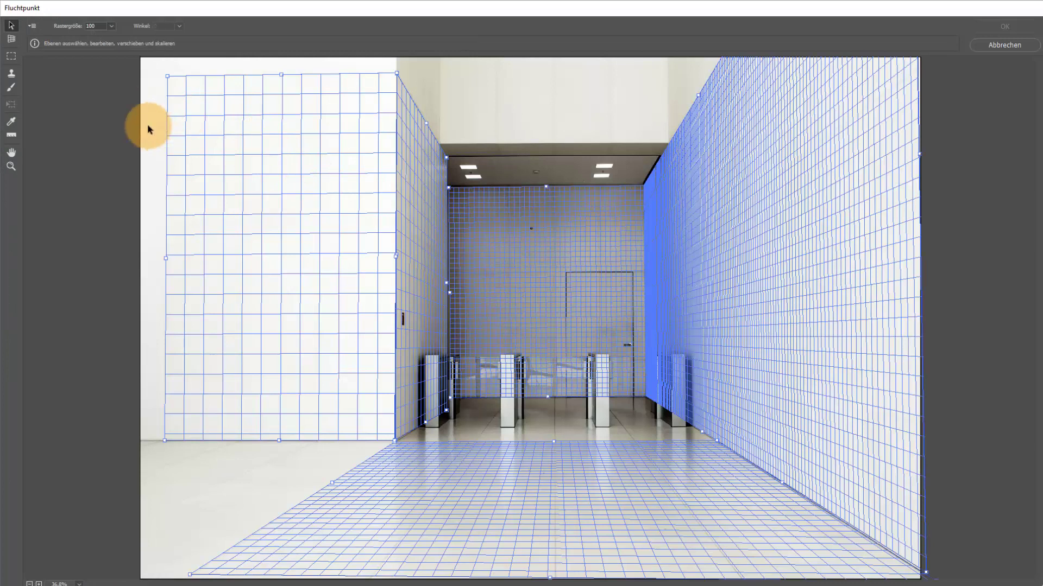
left_click(478, 103)
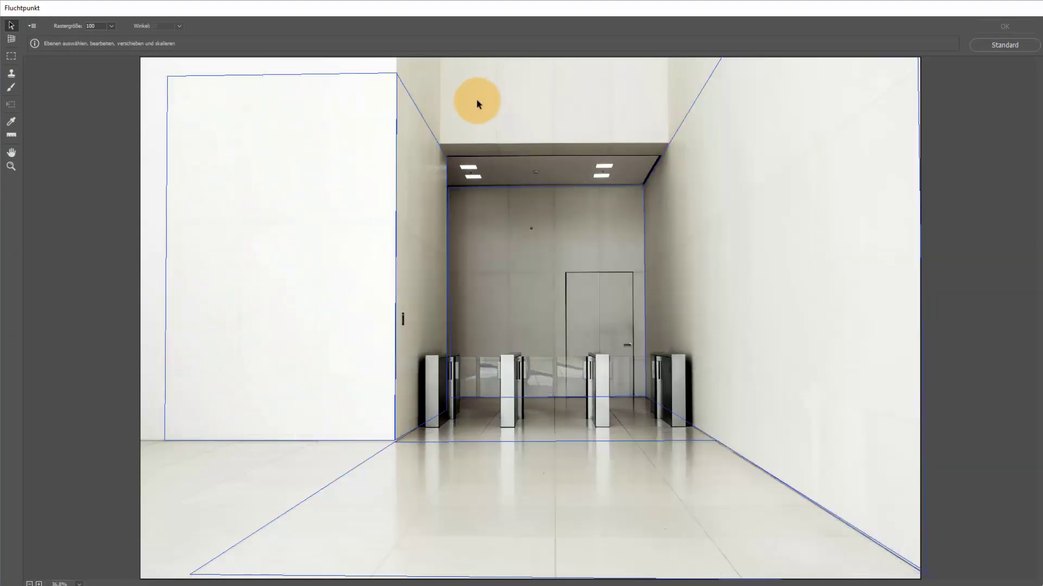
key("ctrl+v")
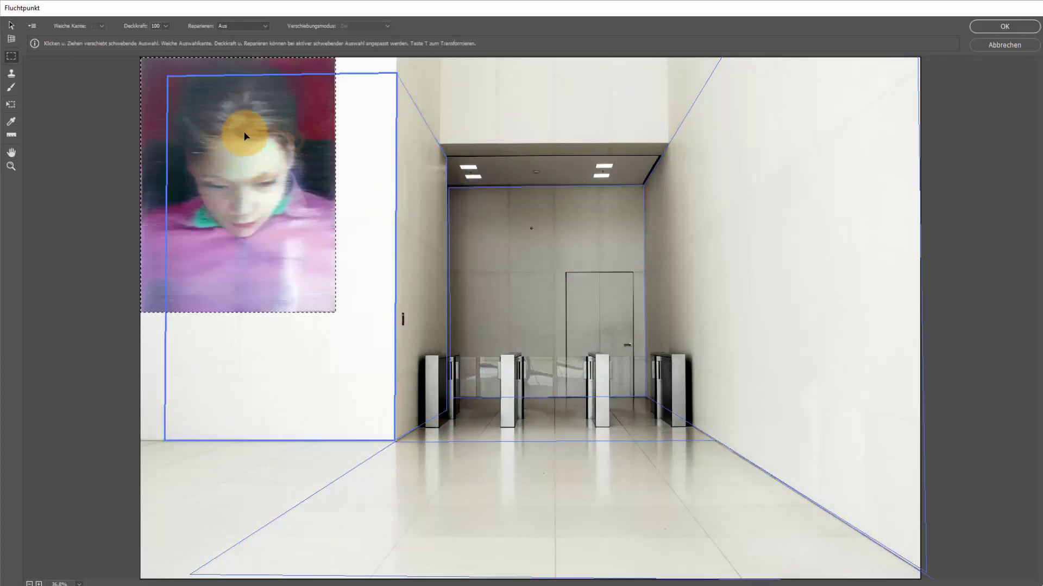
mouse_move(246, 147)
left_mouse_down()
mouse_move(302, 192)
mouse_move(411, 203)
mouse_move(402, 215)
mouse_move(349, 214)
mouse_move(426, 229)
mouse_move(467, 256)
left_mouse_up()
mouse_move(485, 267)
left_mouse_down()
mouse_move(693, 270)
mouse_move(569, 277)
left_mouse_up()
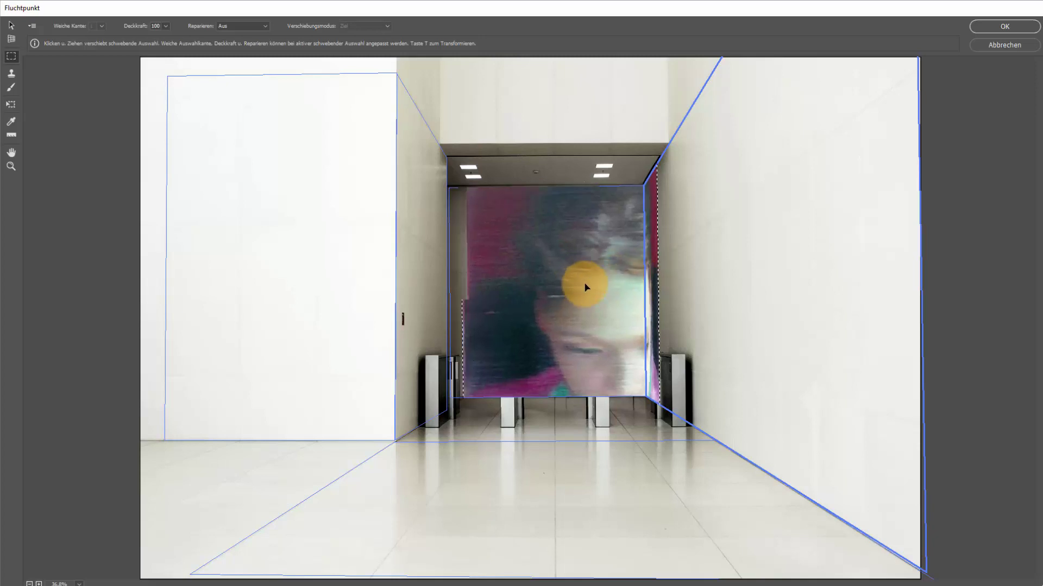
mouse_move(581, 288)
left_mouse_down()
mouse_move(718, 295)
mouse_move(629, 265)
mouse_move(615, 266)
mouse_move(651, 272)
mouse_move(366, 261)
mouse_move(663, 280)
mouse_move(561, 277)
left_mouse_up()
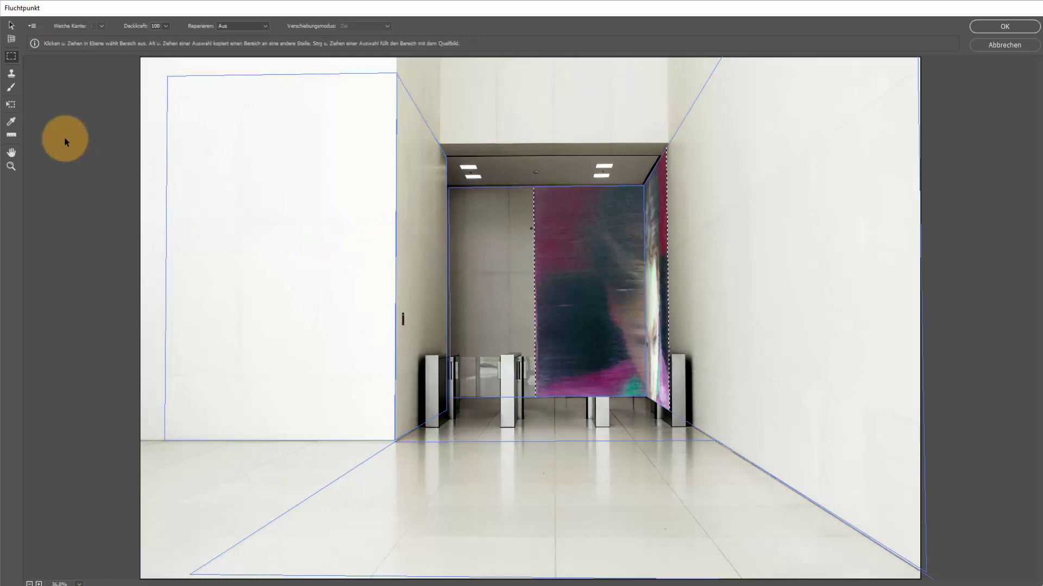
With the Transform tool, move the portrait onto the right wall and reshape it into a tall panel
left_click(11, 106)
mouse_move(596, 257)
left_mouse_down()
mouse_move(717, 275)
mouse_move(701, 366)
mouse_move(693, 220)
mouse_move(740, 258)
mouse_move(711, 195)
left_mouse_up()
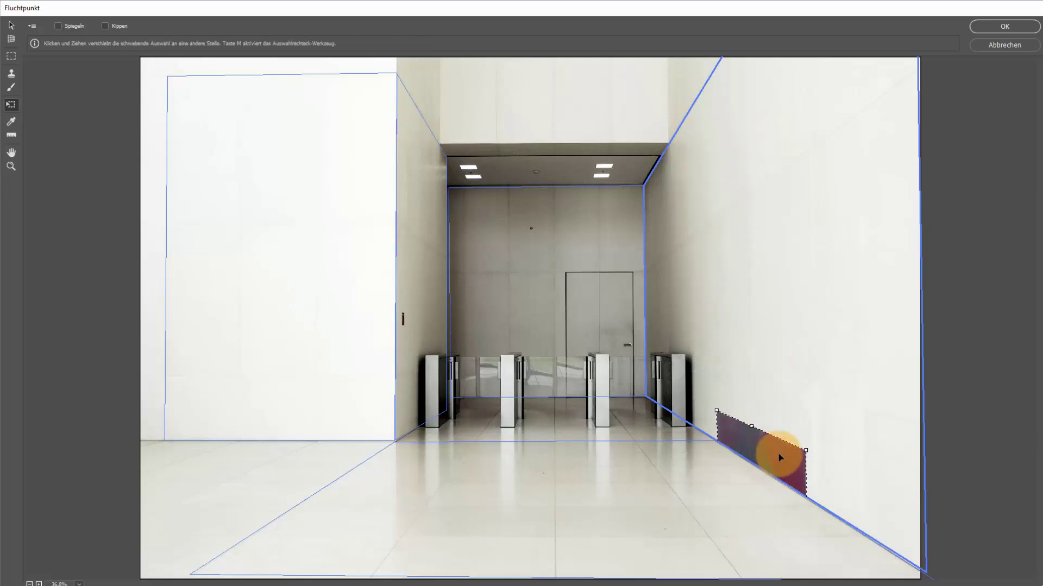
mouse_move(806, 450)
left_mouse_down()
mouse_move(823, 295)
mouse_move(798, 128)
left_mouse_up()
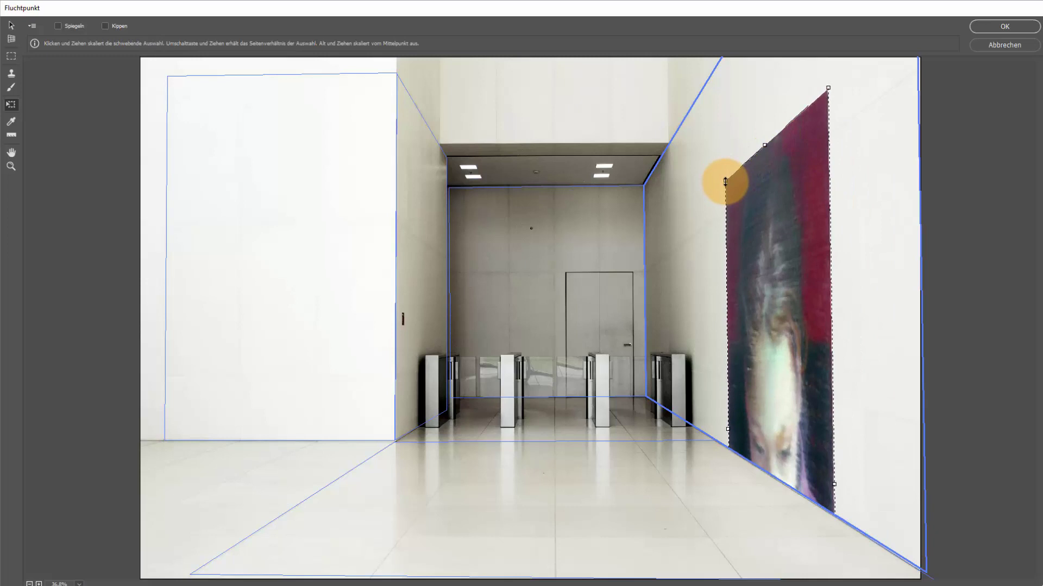
left_click_drag(725, 181, 756, 249)
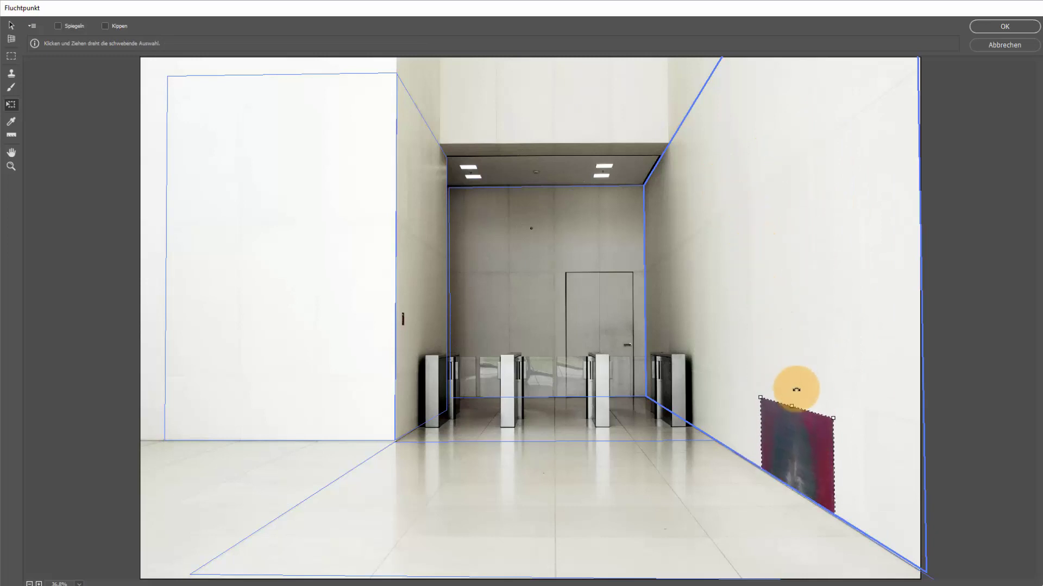
mouse_move(796, 390)
left_mouse_down()
mouse_move(798, 433)
mouse_move(817, 226)
mouse_move(805, 154)
mouse_move(768, 179)
mouse_move(794, 295)
mouse_move(787, 313)
left_mouse_up()
mouse_move(811, 358)
left_mouse_down()
mouse_move(784, 268)
mouse_move(782, 286)
mouse_move(643, 284)
mouse_move(694, 296)
left_mouse_up()
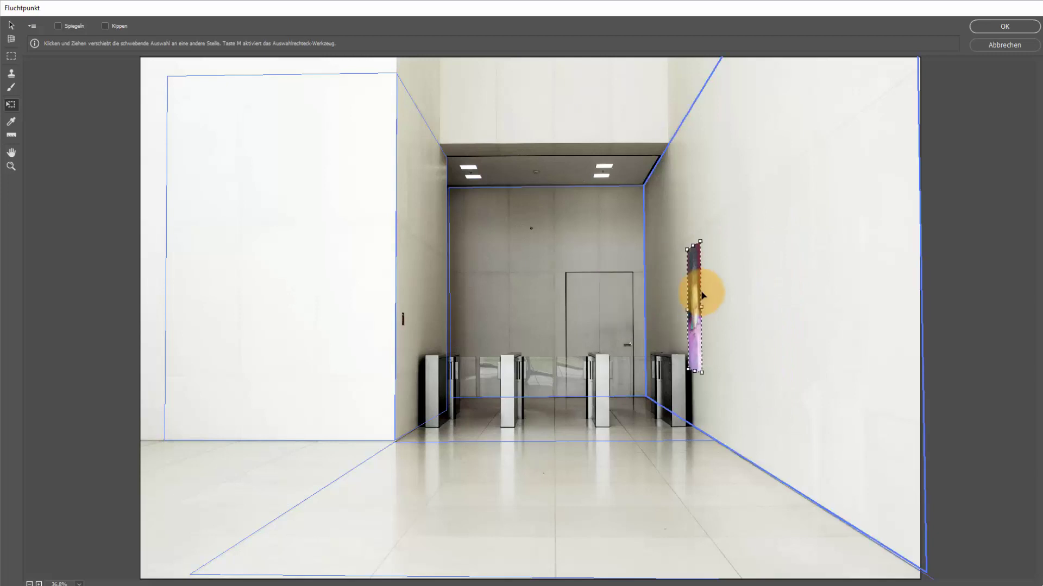
mouse_move(708, 238)
left_mouse_down()
mouse_move(806, 149)
mouse_move(823, 158)
left_mouse_up()
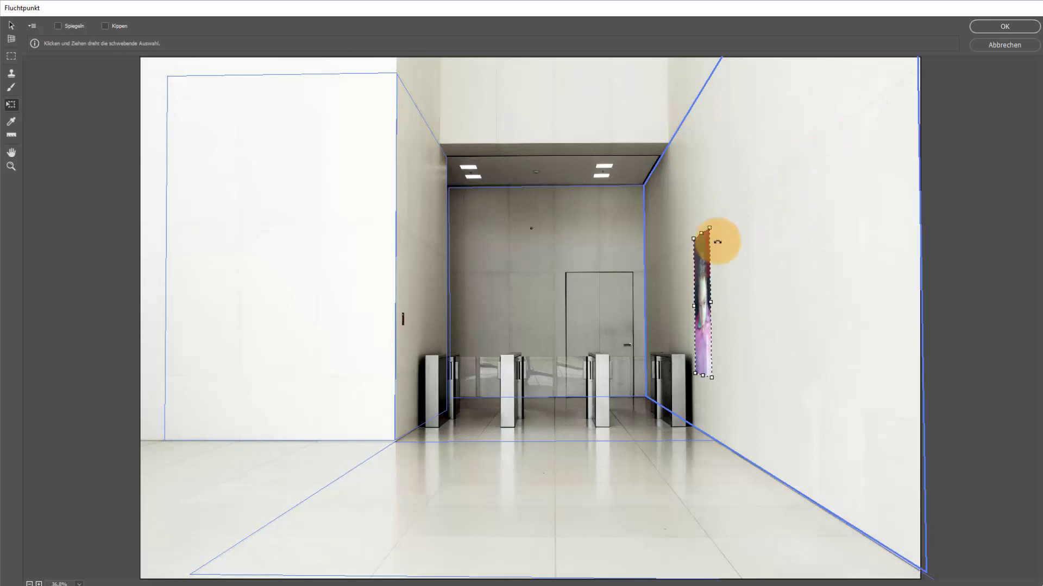
mouse_move(711, 230)
left_mouse_down()
mouse_move(787, 143)
mouse_move(760, 179)
left_mouse_up()
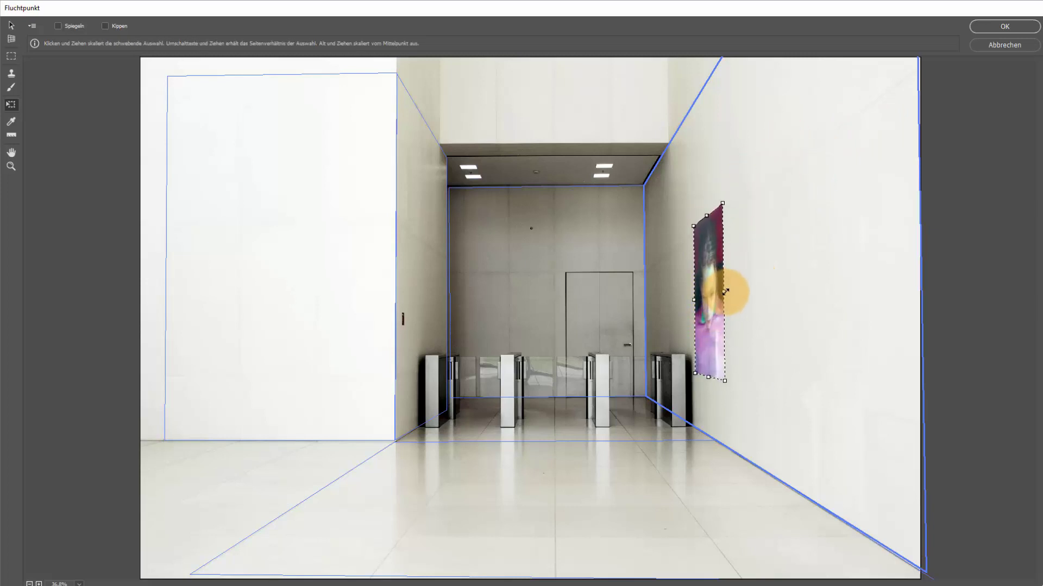
left_click_drag(713, 293, 733, 291)
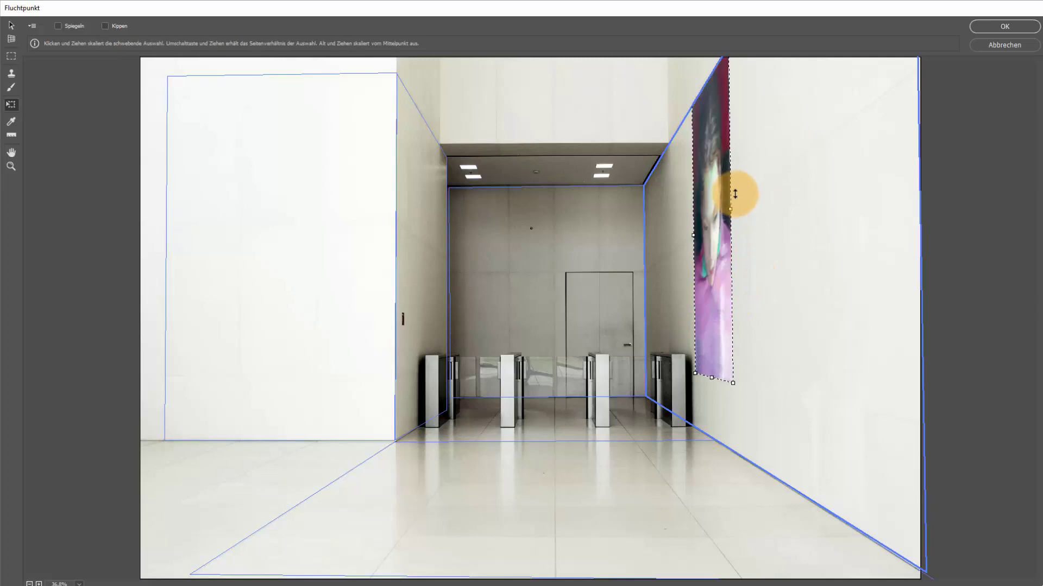
mouse_move(731, 197)
left_mouse_down()
mouse_move(728, 249)
mouse_move(750, 273)
mouse_move(855, 274)
mouse_move(647, 297)
mouse_move(835, 276)
mouse_move(765, 253)
left_mouse_up()
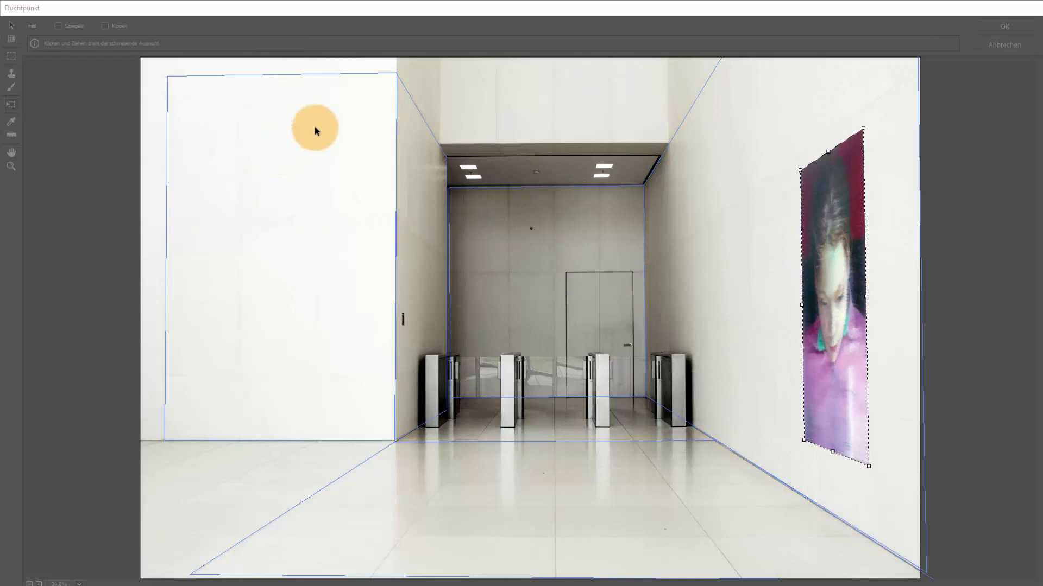
Choose Render Grids to Photoshop in Vanishing Point and apply the filter
key("c")
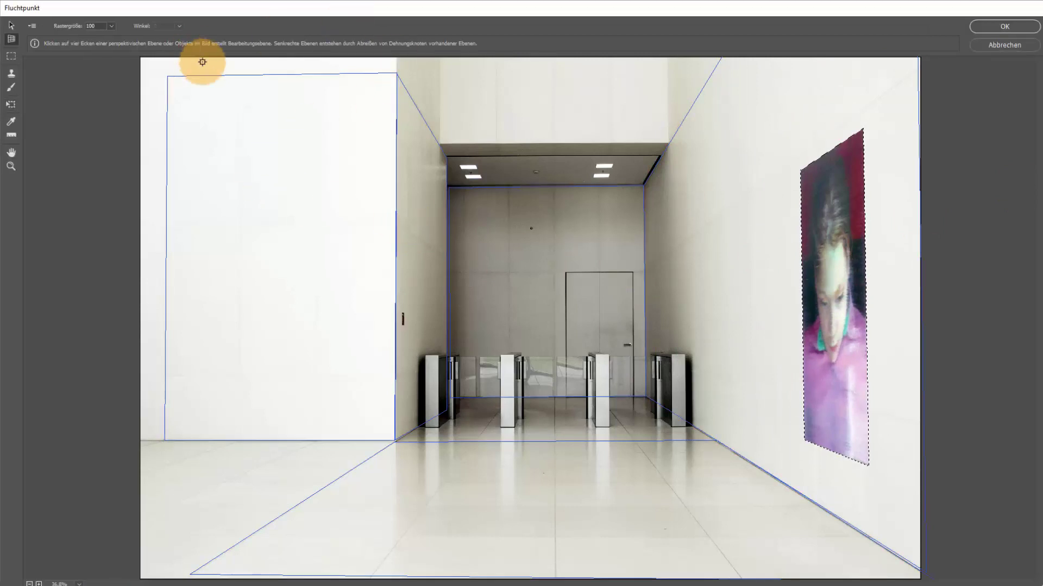
left_click(33, 27)
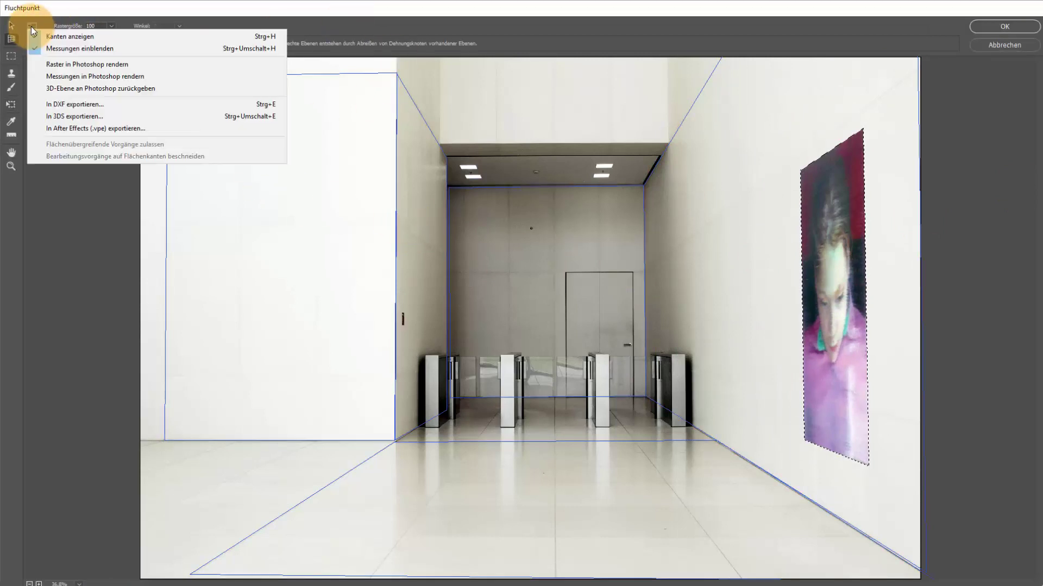
left_click(87, 68)
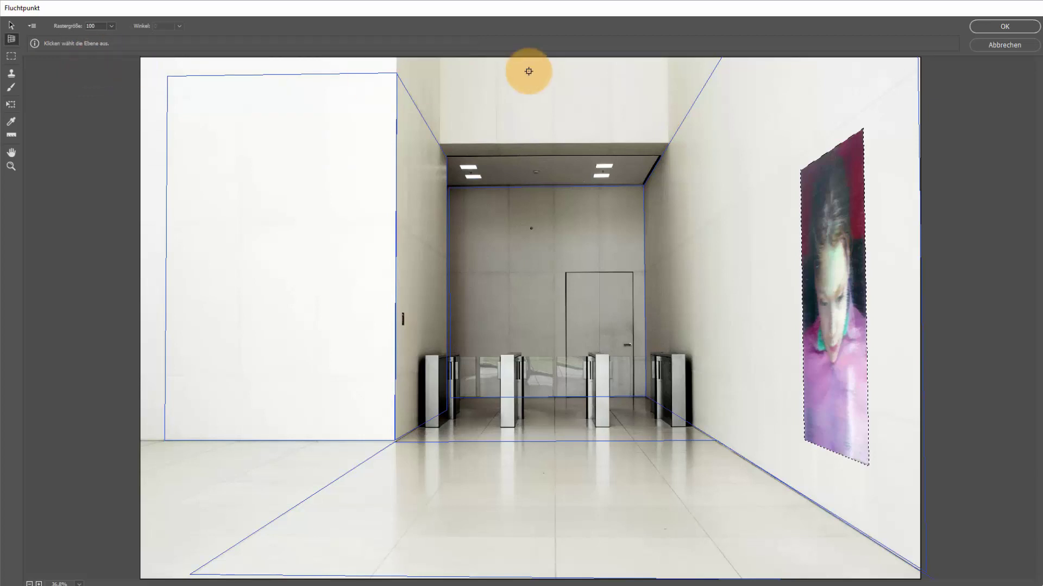
left_click(1009, 25)
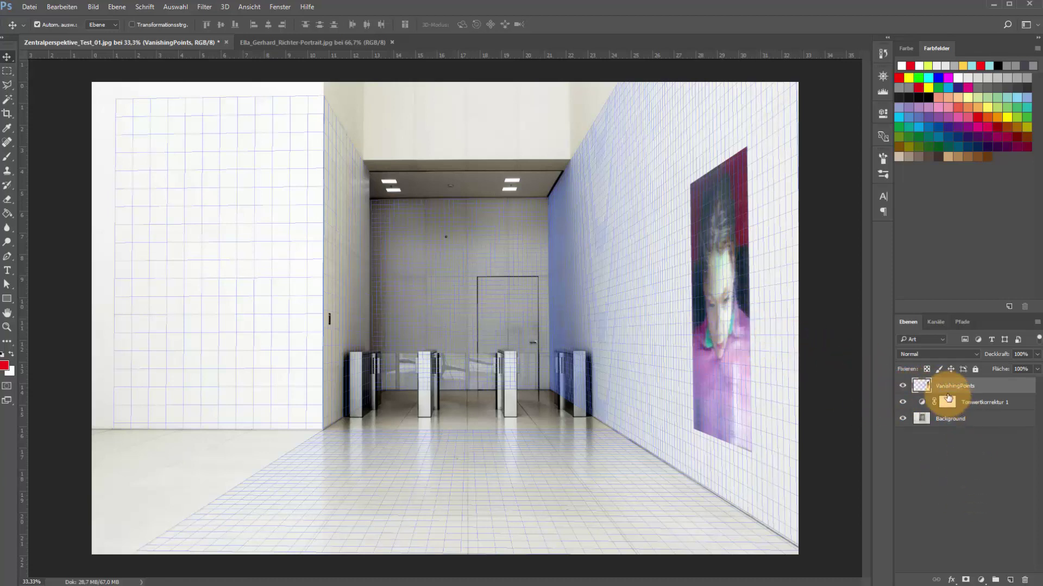
Open the History panel and revert to the earlier Fluchtpunkt state
left_click(902, 386)
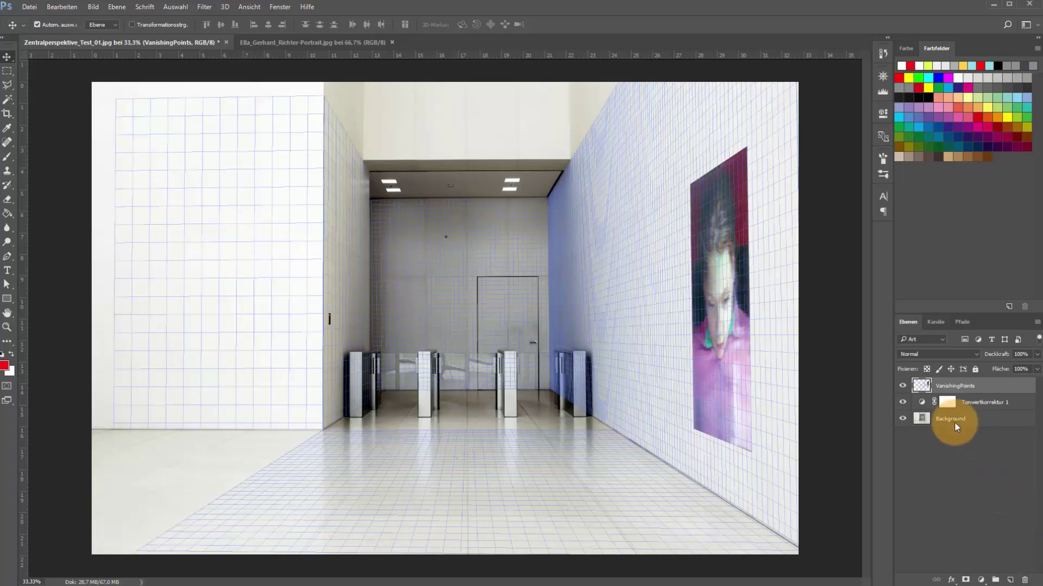
left_click(287, 8)
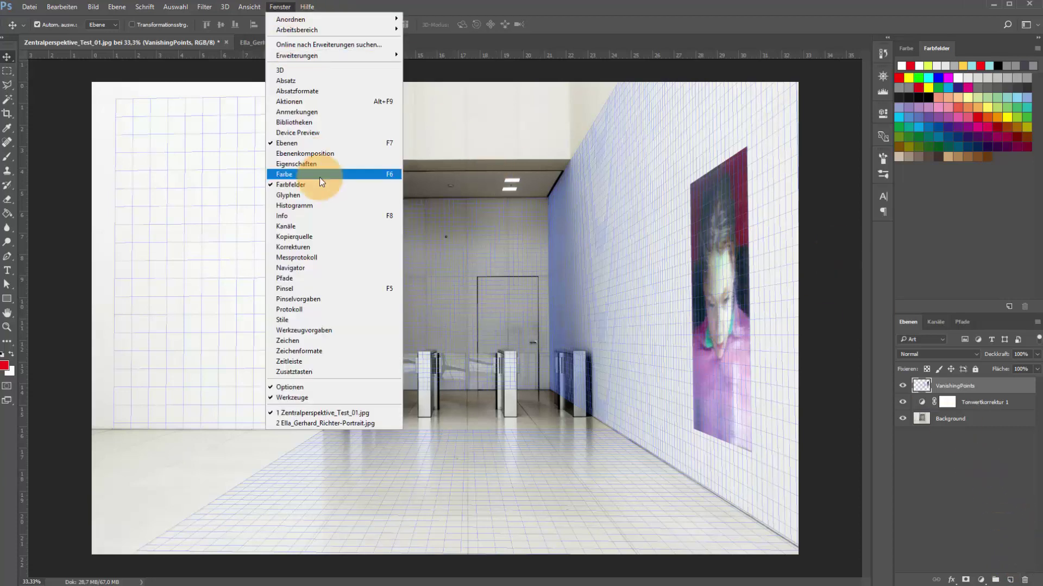
left_click(313, 311)
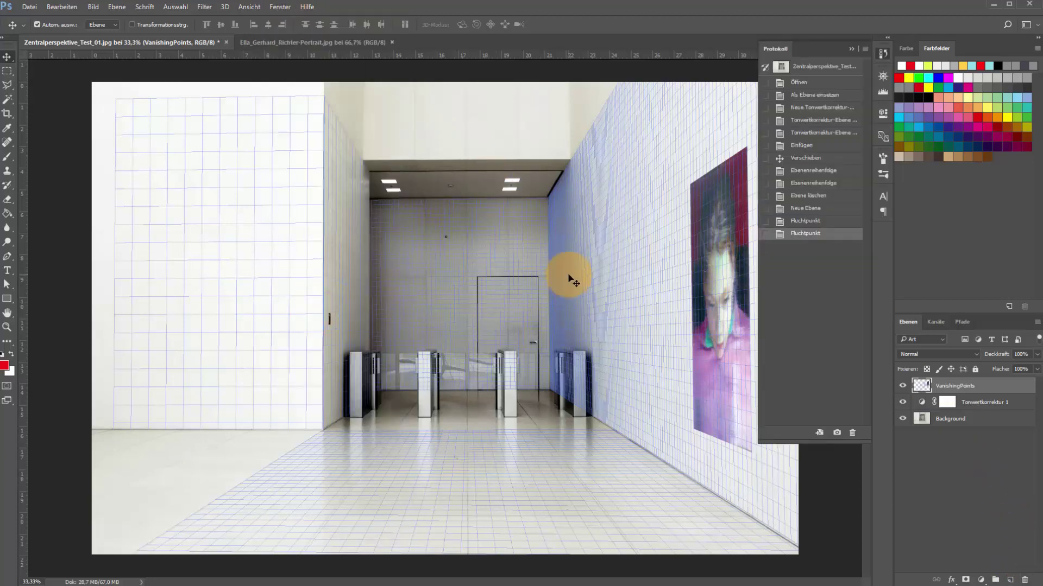
left_click(823, 223)
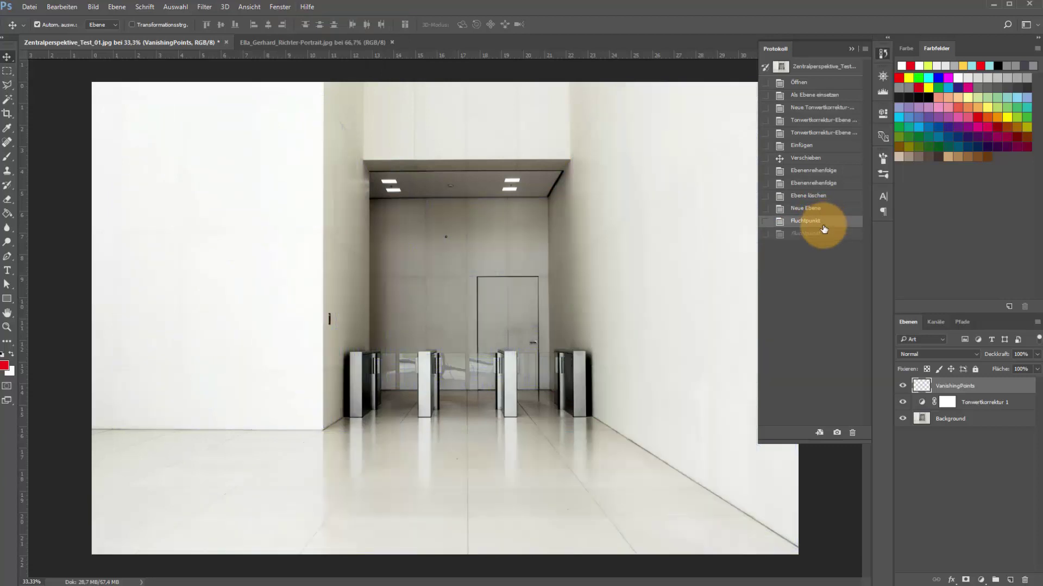
Reselect the VanishingPoints layer and open the Vanishing Point filter
left_click(954, 496)
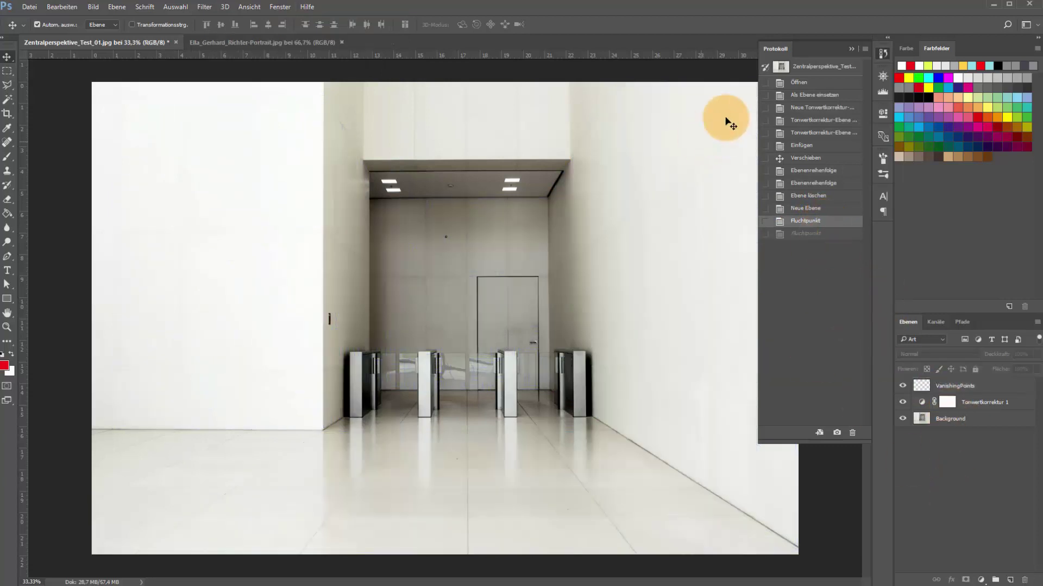
left_click(204, 7)
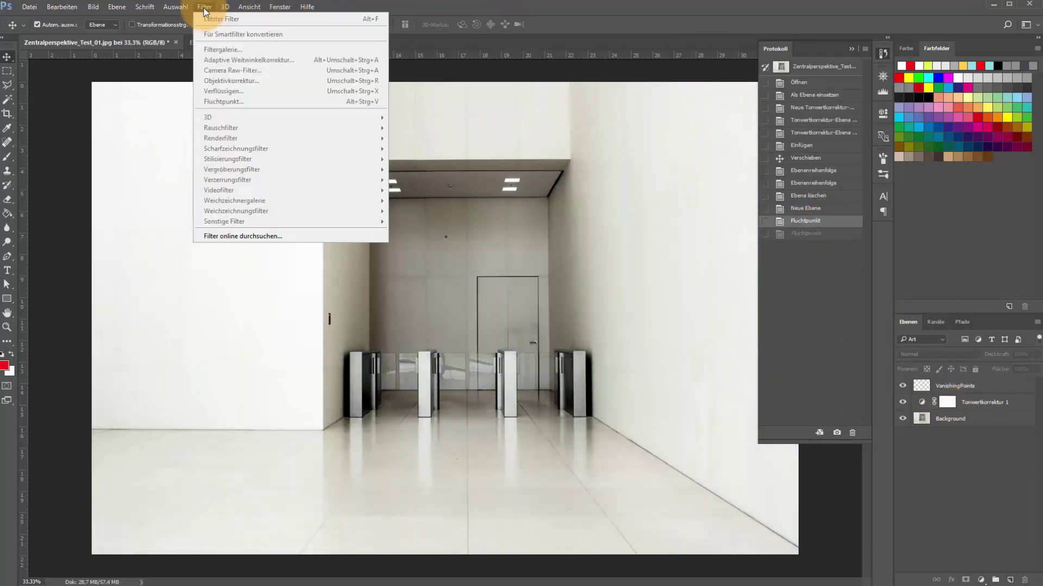
left_click(975, 489)
left_click(946, 390)
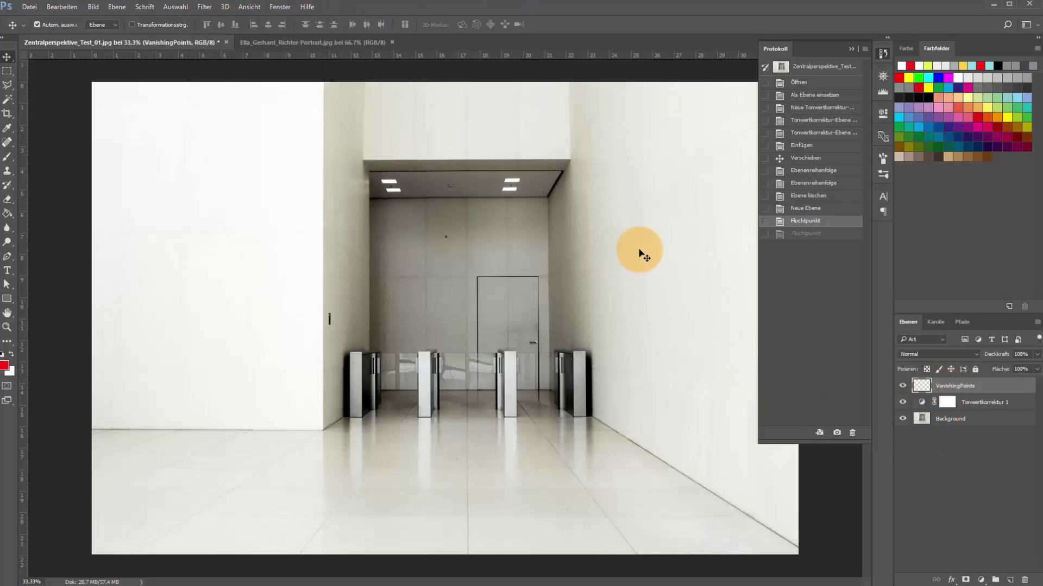
left_click(215, 17)
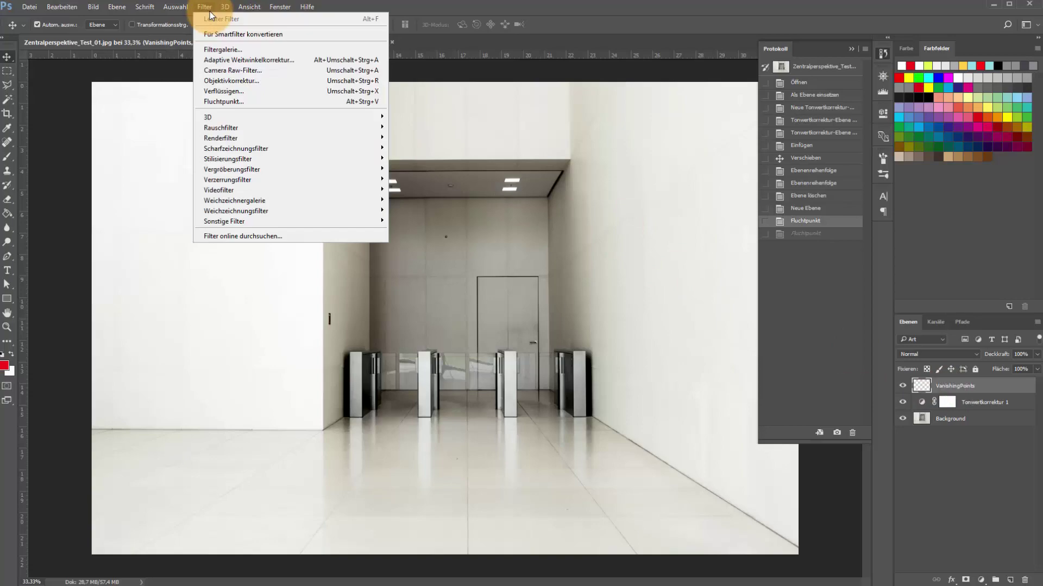
Render the grids to Photoshop without the portrait, then toggle the VanishingPoints layer to compare
left_click(230, 103)
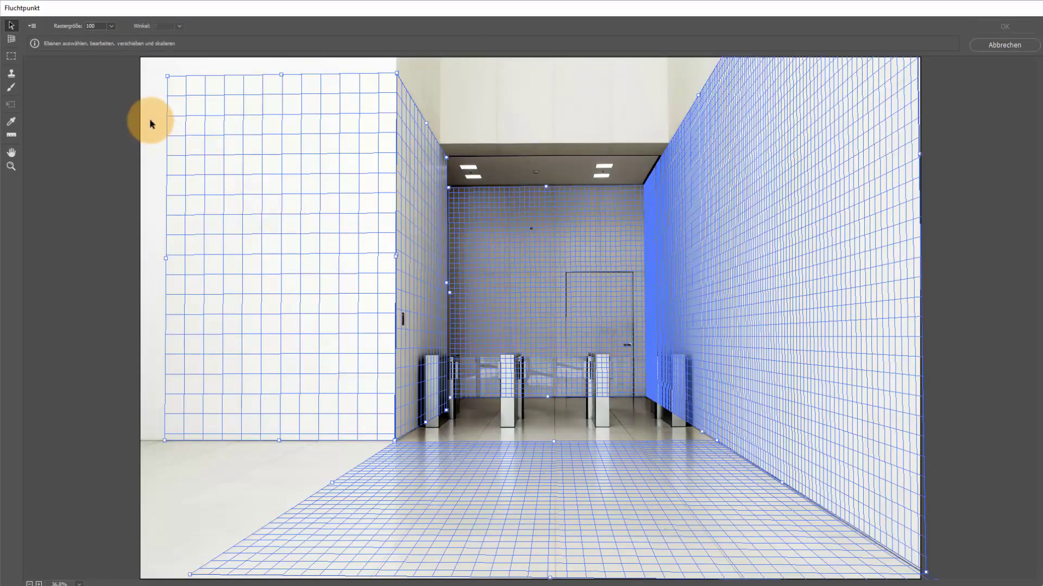
left_click(32, 27)
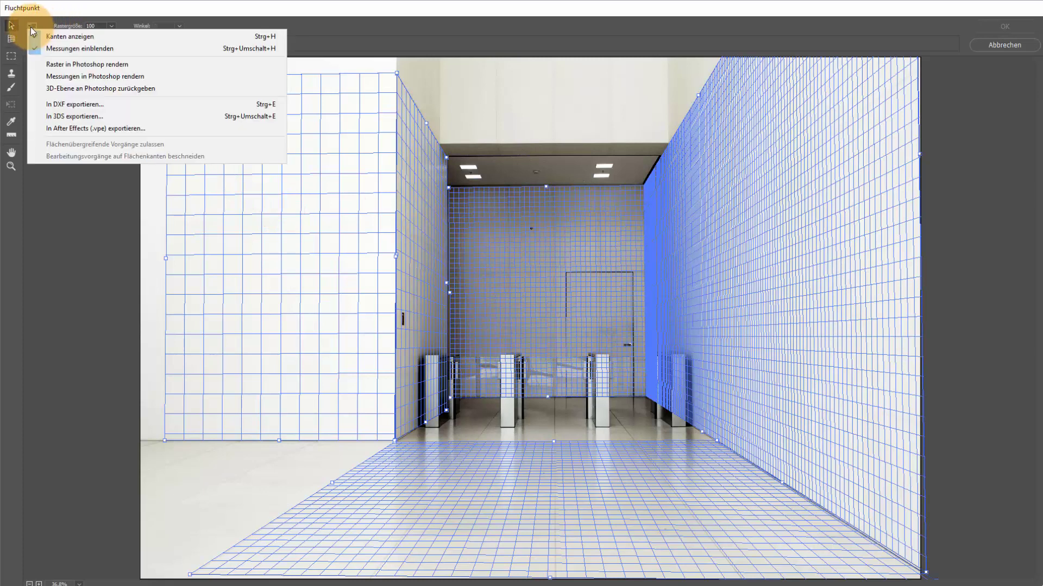
left_click(59, 65)
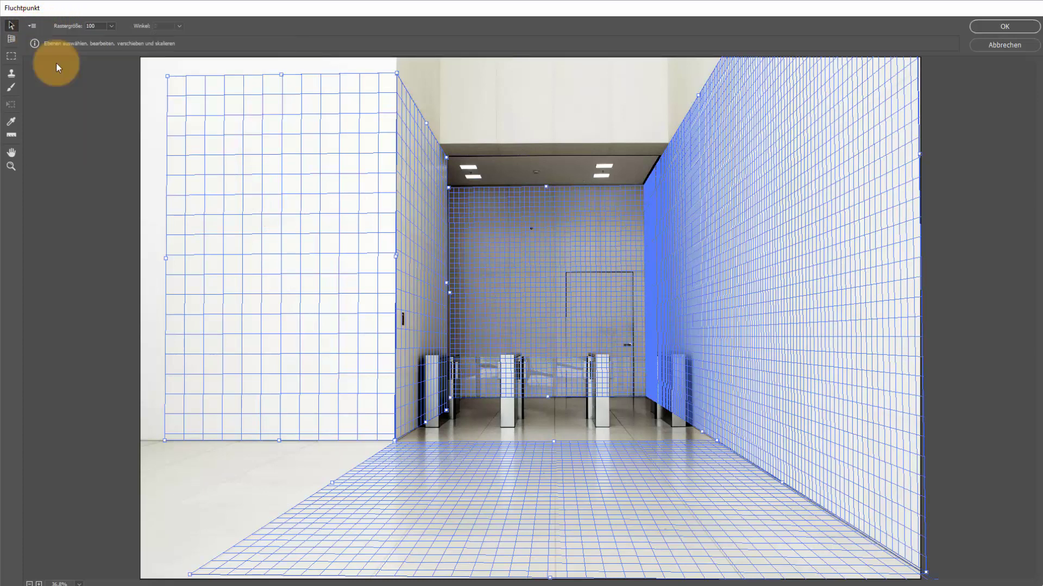
left_click(1005, 27)
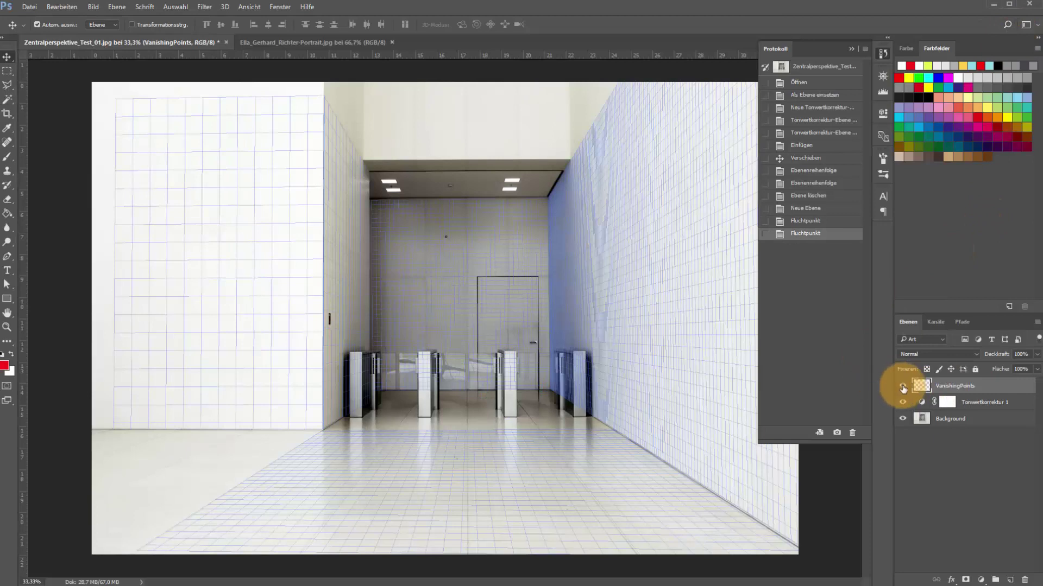
left_click(903, 387)
left_click(902, 387)
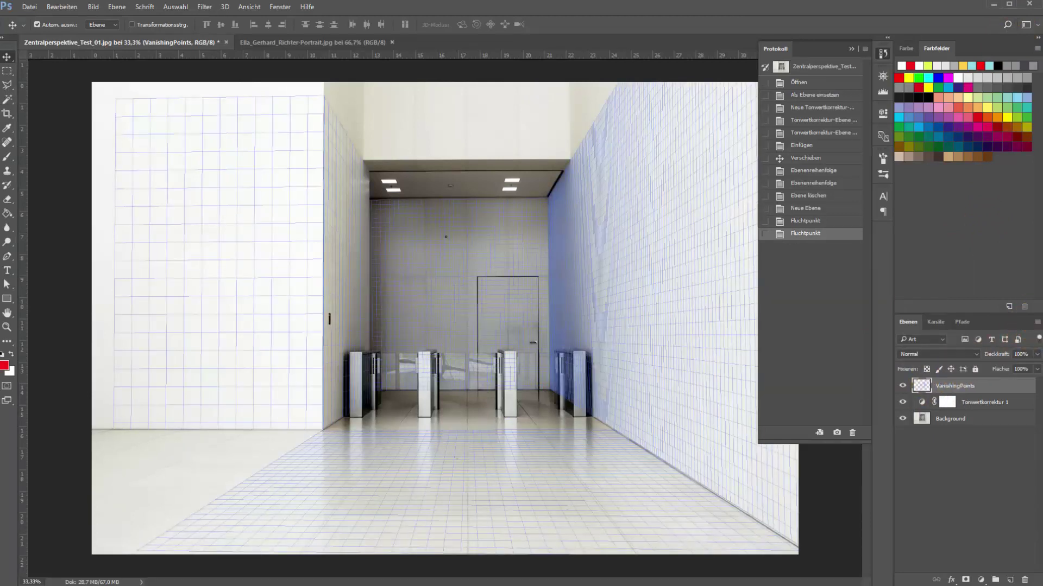
Create a new layer named Picture for the portraits
key("ctrl+shift+n")
type("Picture")
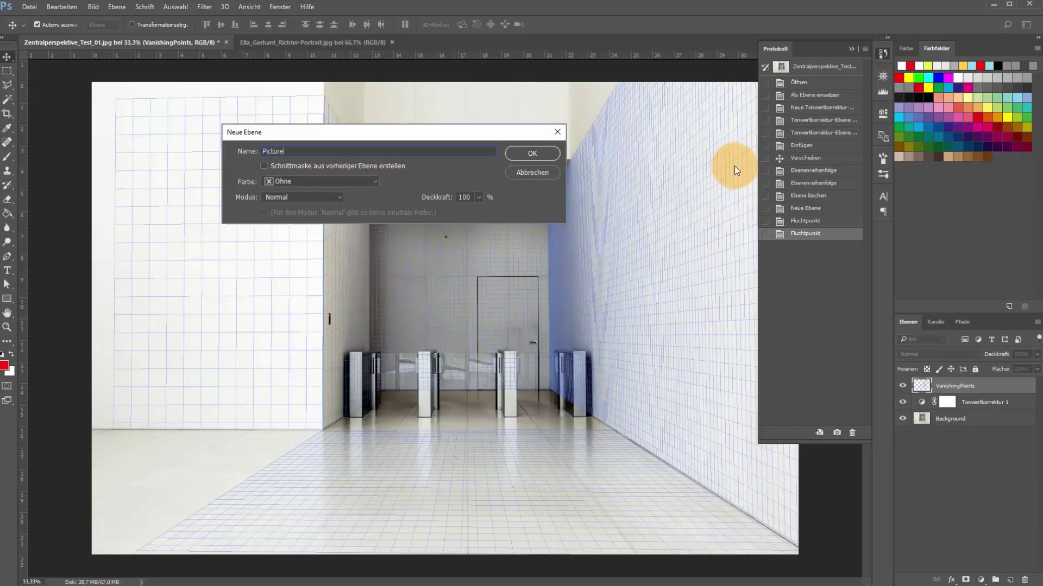
key("Return")
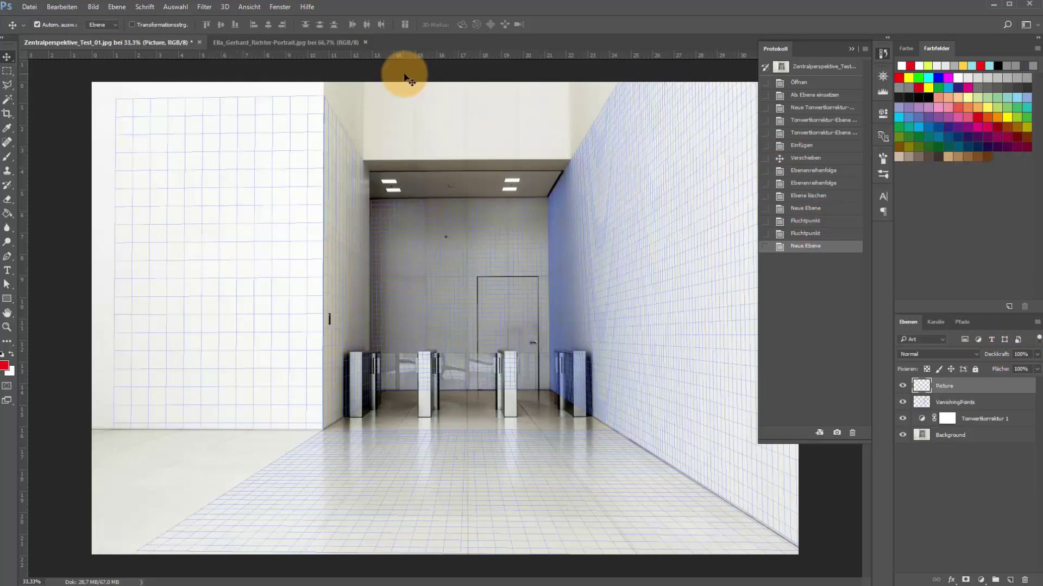
left_click(302, 40)
left_click(302, 40)
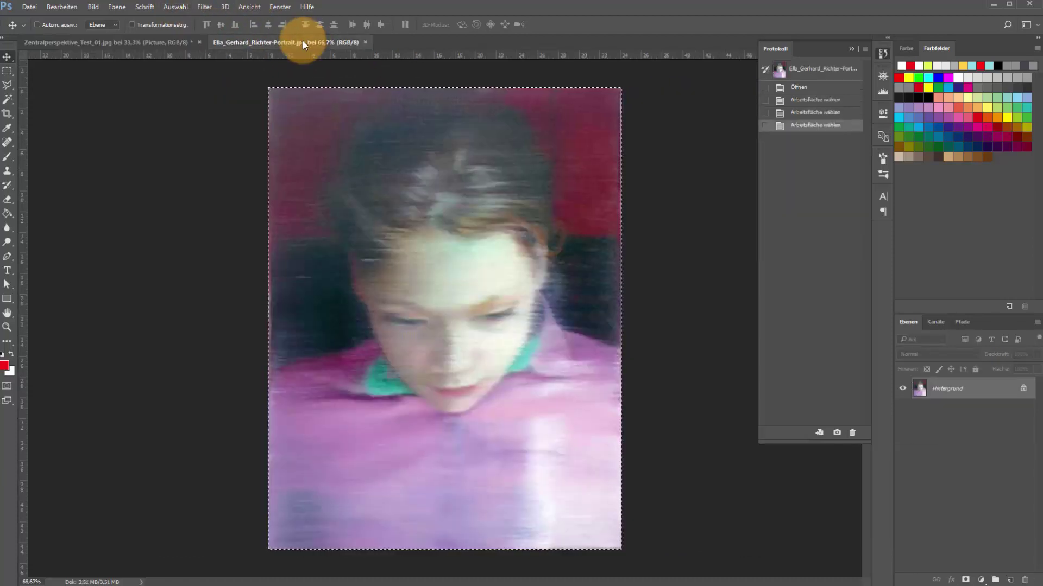
left_click(153, 45)
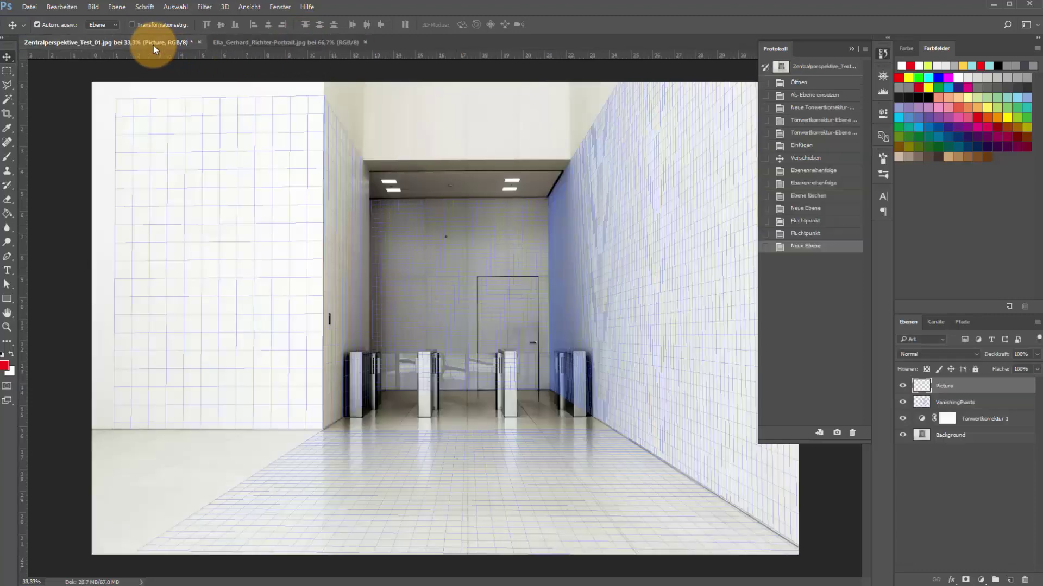
Reopen Vanishing Point and paste the portrait onto the right wall plane
left_click(208, 7)
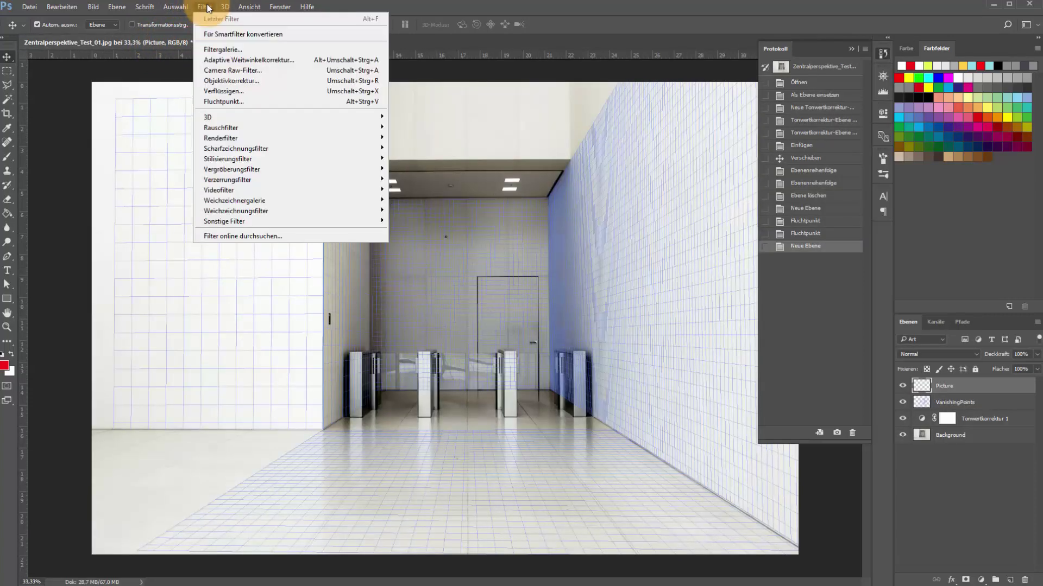
left_click(223, 105)
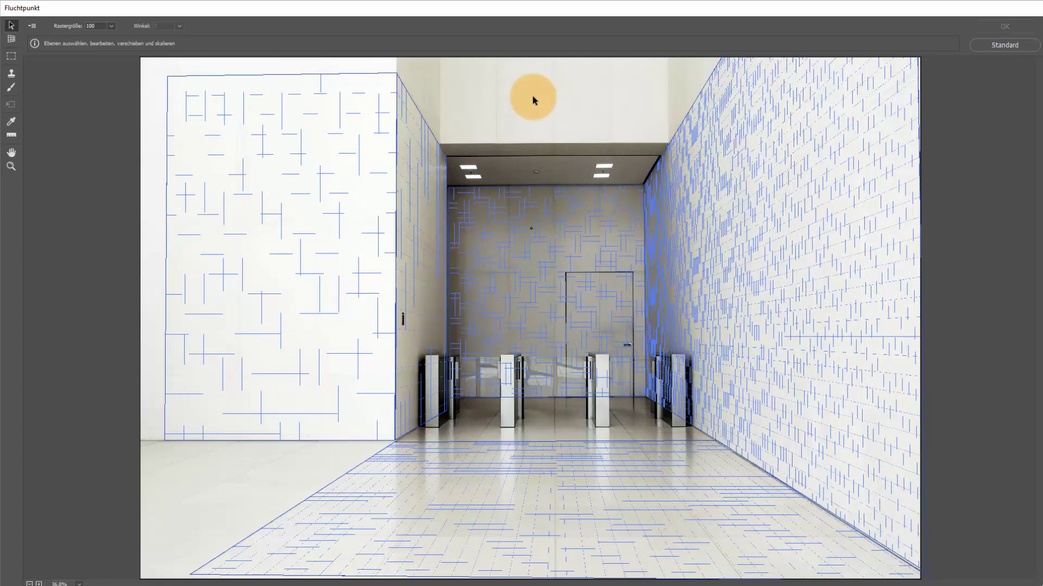
key("ctrl+v")
mouse_move(261, 153)
left_mouse_down()
mouse_move(749, 253)
mouse_move(782, 319)
mouse_move(756, 472)
mouse_move(761, 410)
left_mouse_up()
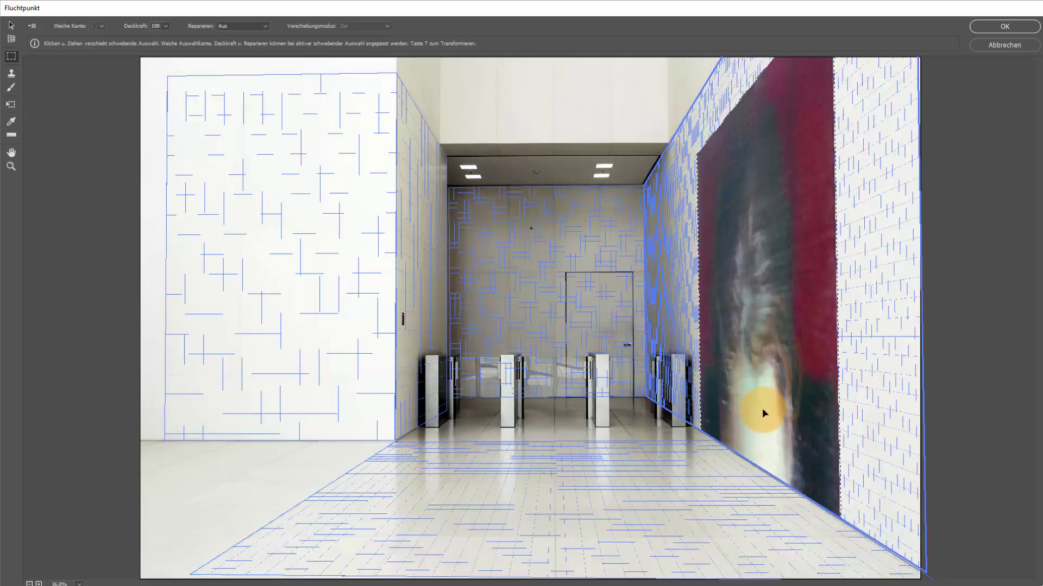
Reshape the portrait and Alt-drag copies so three portraits recede along the right wall, then apply
key("t")
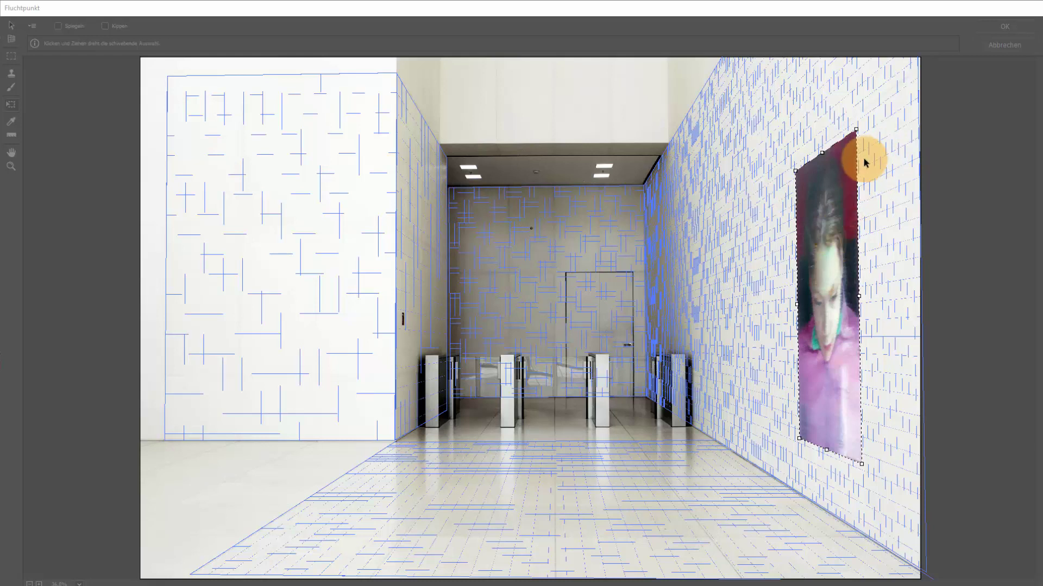
left_click_drag(856, 132, 857, 128)
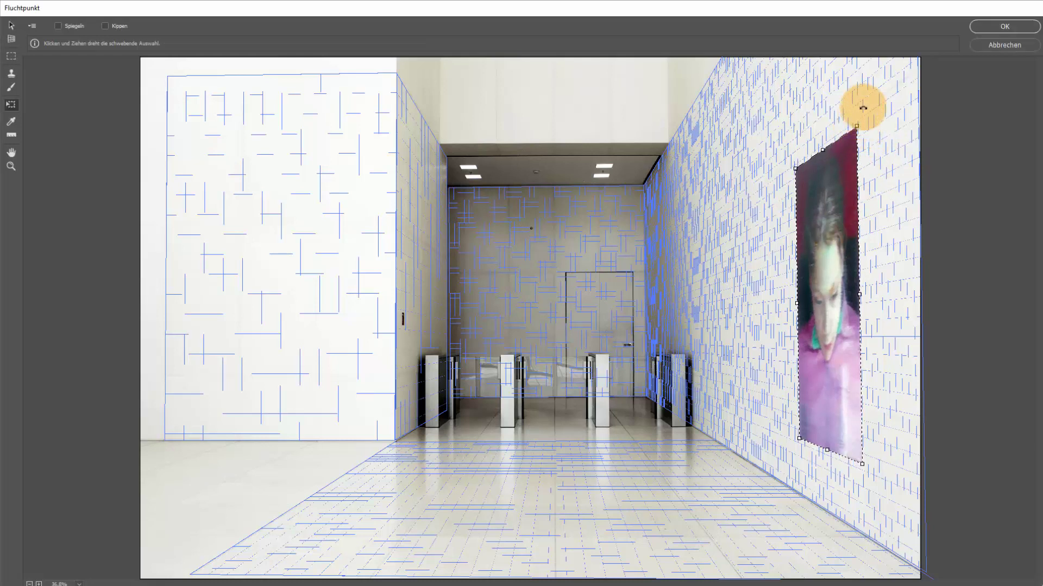
mouse_move(828, 265)
left_mouse_down()
mouse_move(782, 280)
mouse_move(812, 268)
left_mouse_up()
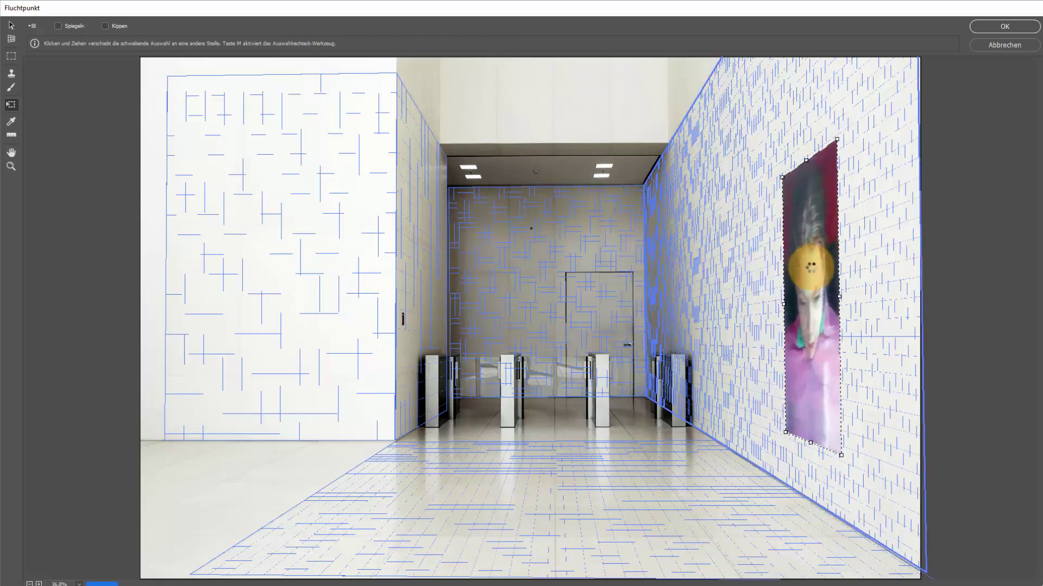
key("alt")
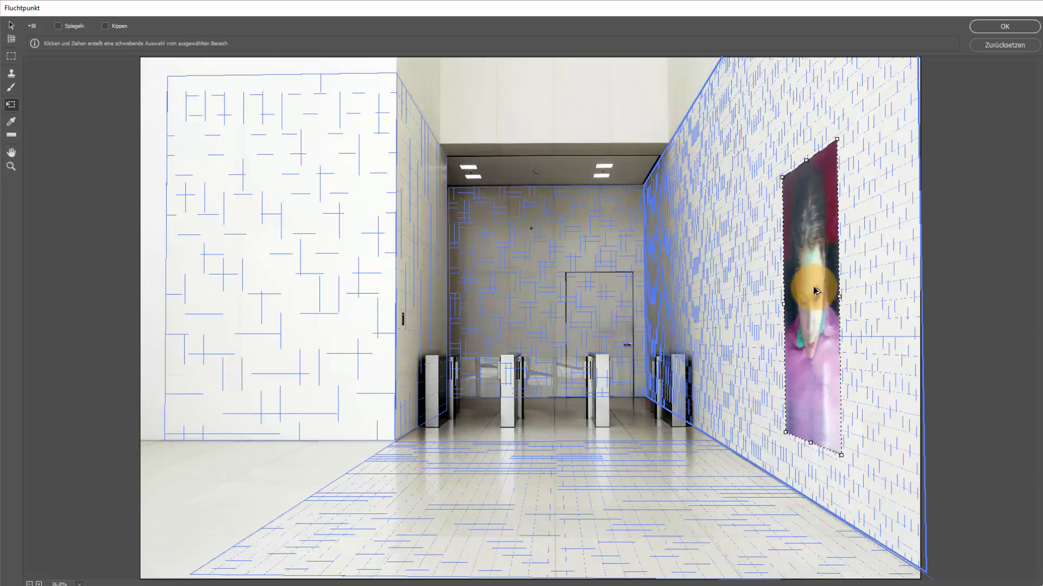
mouse_move(815, 290)
left_mouse_down()
mouse_move(709, 302)
mouse_move(716, 308)
left_mouse_up()
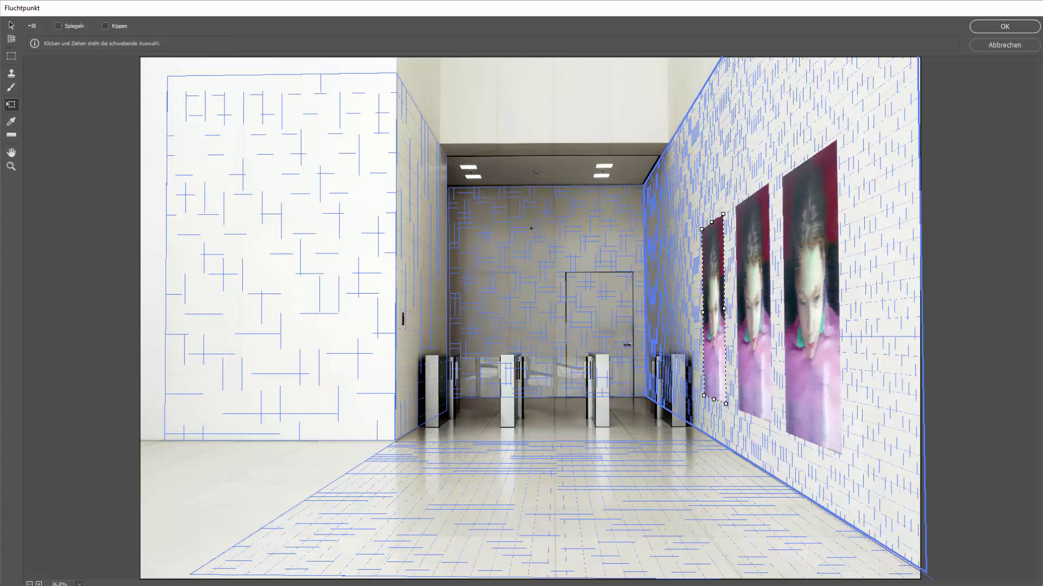
key("v")
left_click(756, 87)
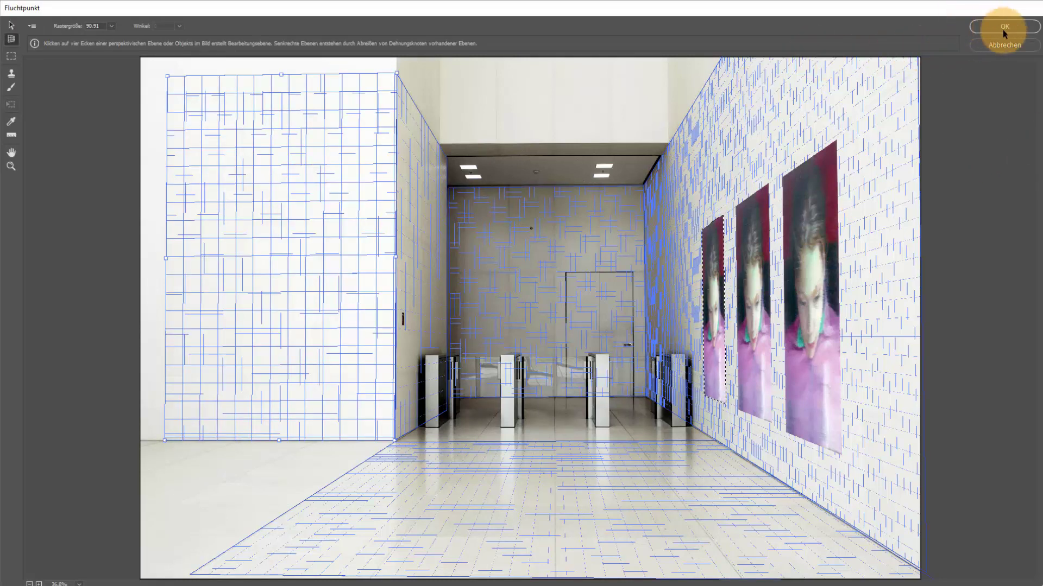
left_click(1003, 27)
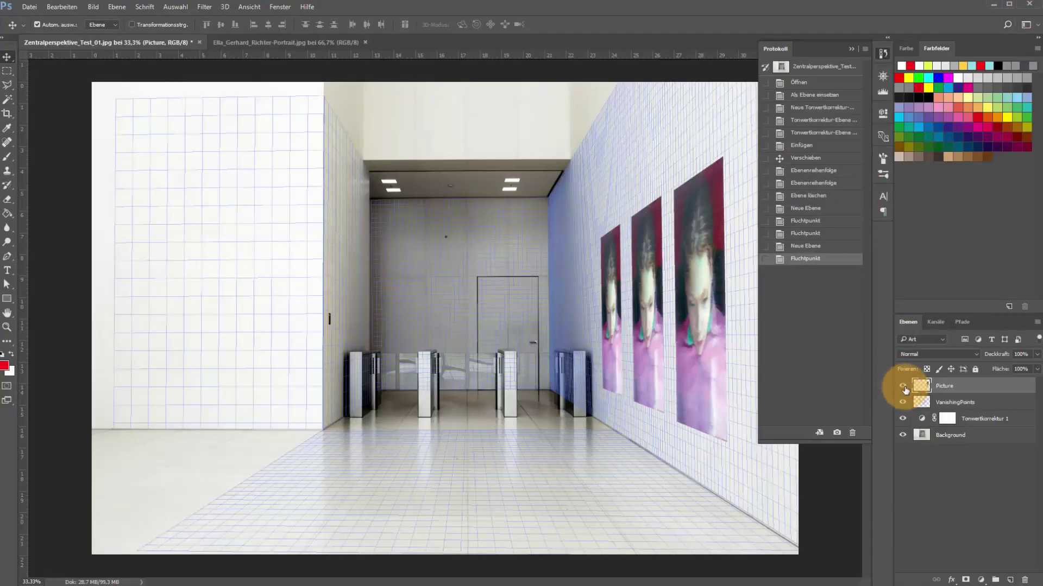
Hide the Picture layer and duplicate the VanishingPoints layer twice
left_click(903, 386)
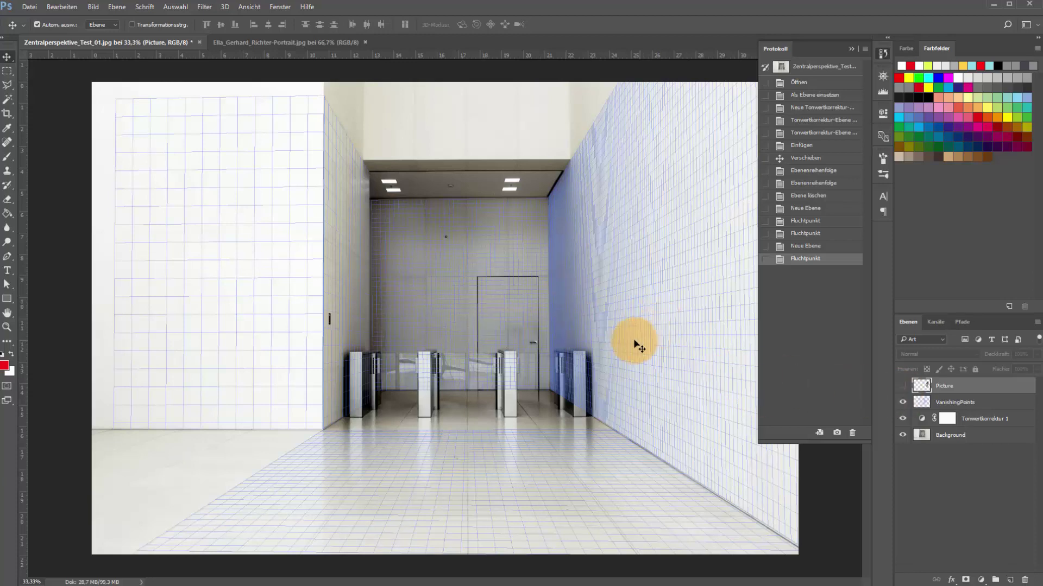
left_click(976, 406)
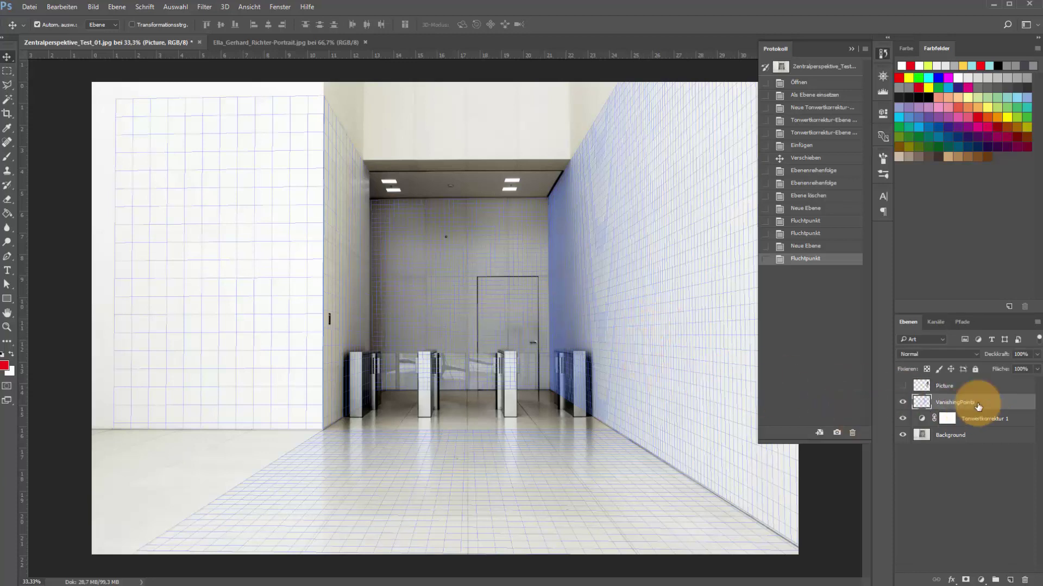
left_click_drag(967, 405, 1008, 577)
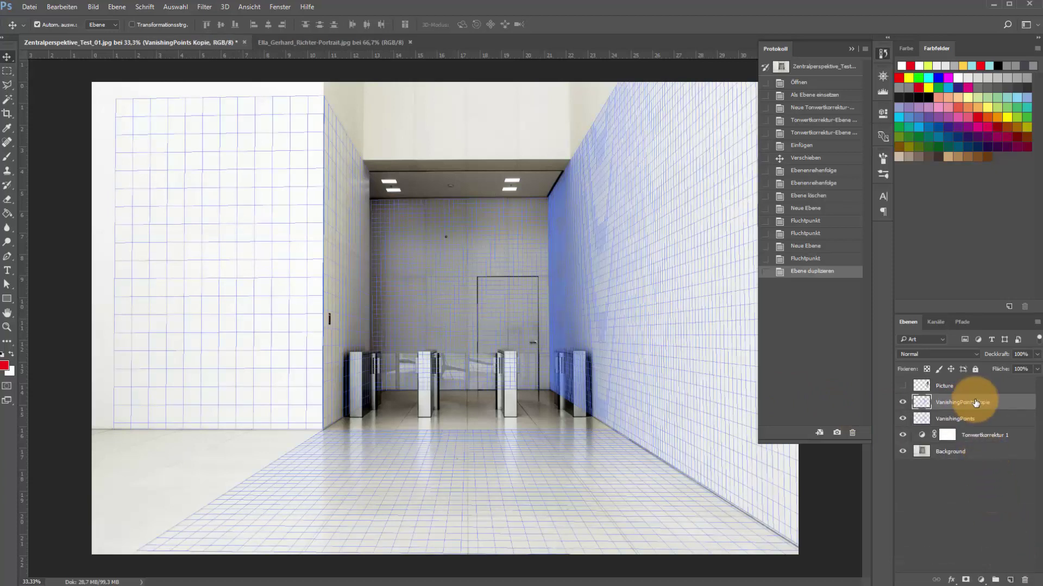
left_click_drag(1001, 403, 1010, 580)
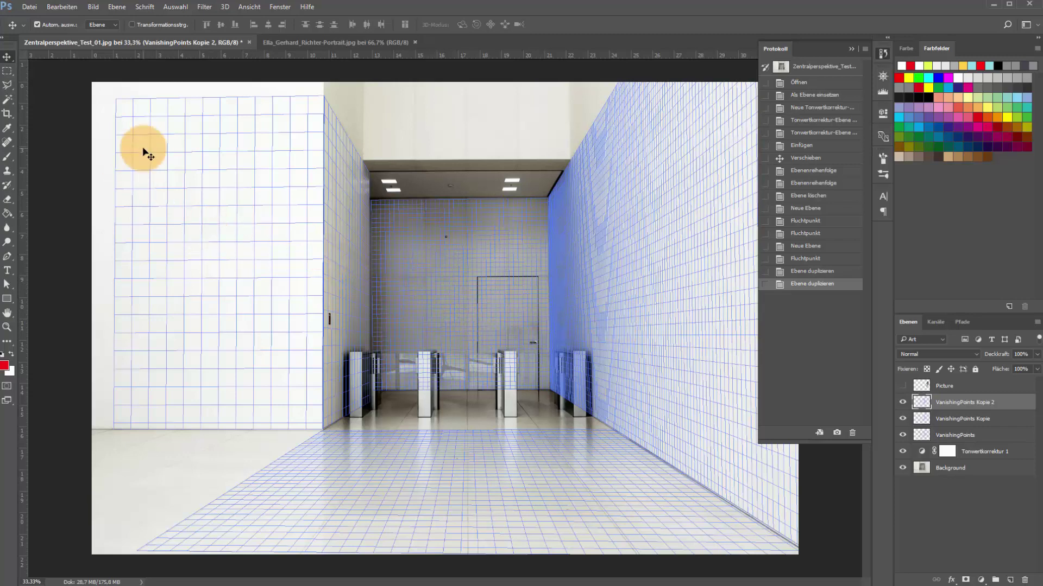
Save as JPEG 'Zentralperspektive_TestBackground' in Rhino_Uebung3_embedded_files, accepting the default quality options
left_click(29, 7)
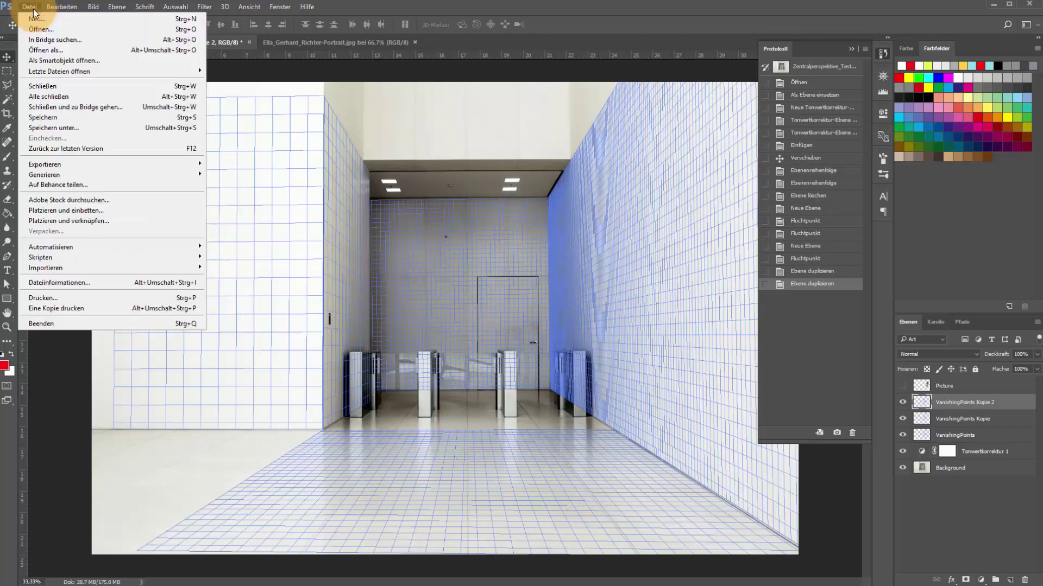
left_click(67, 128)
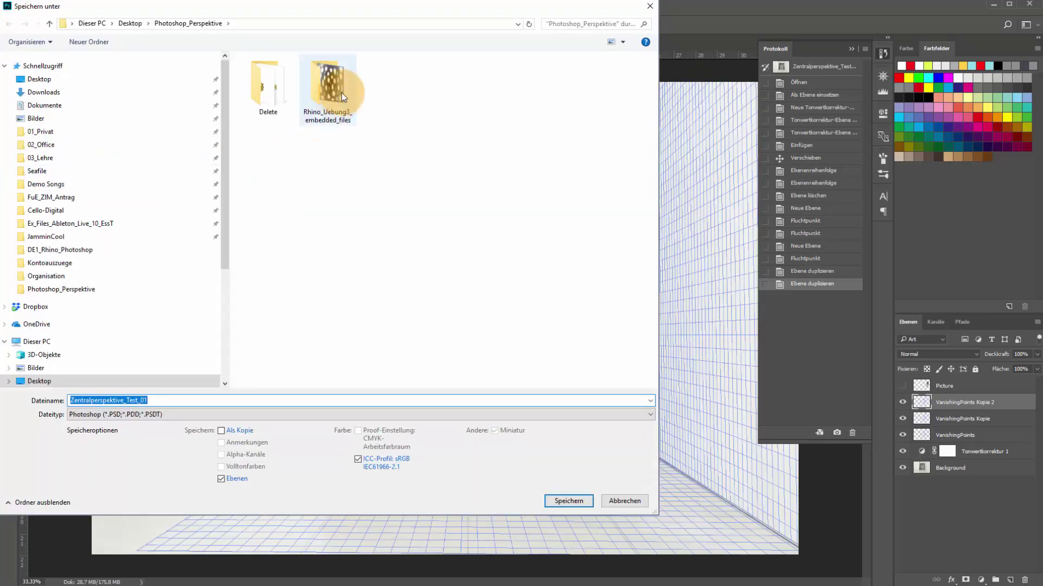
double_click(337, 82)
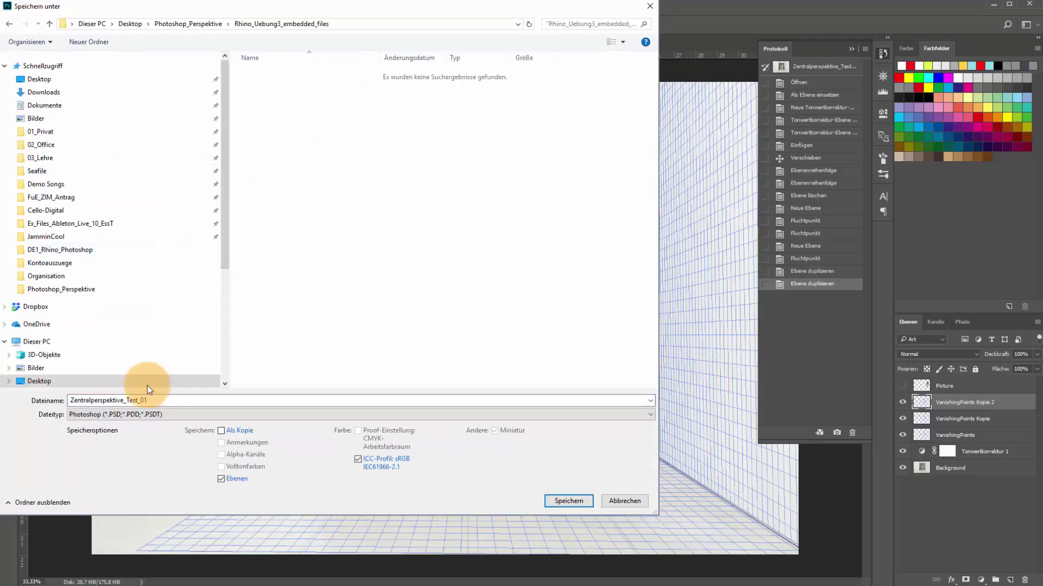
left_click(147, 414)
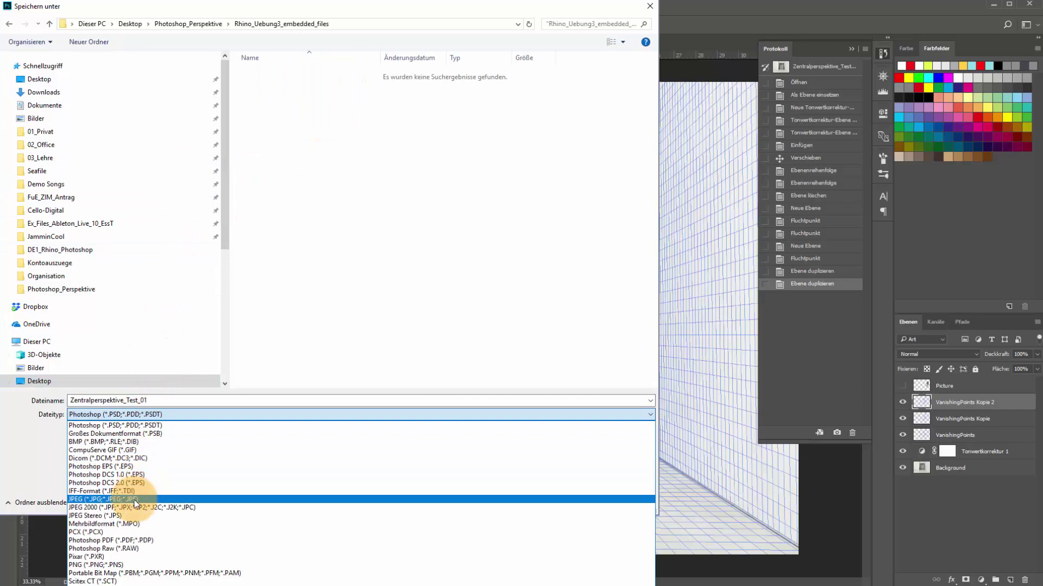
left_click(133, 499)
double_click(133, 402)
left_click(145, 402)
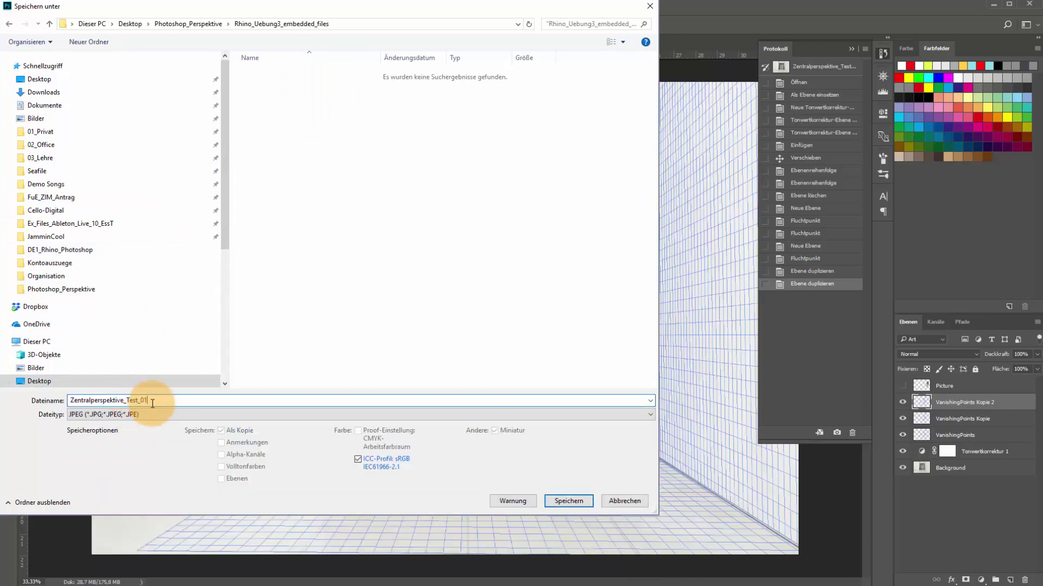
left_click_drag(147, 402, 138, 402)
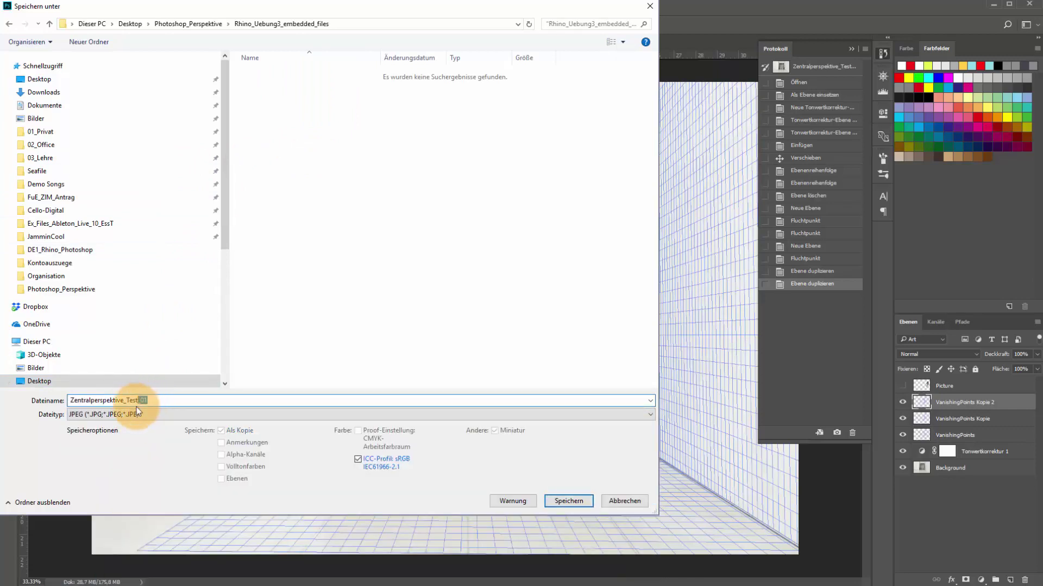
type("B<ackground")
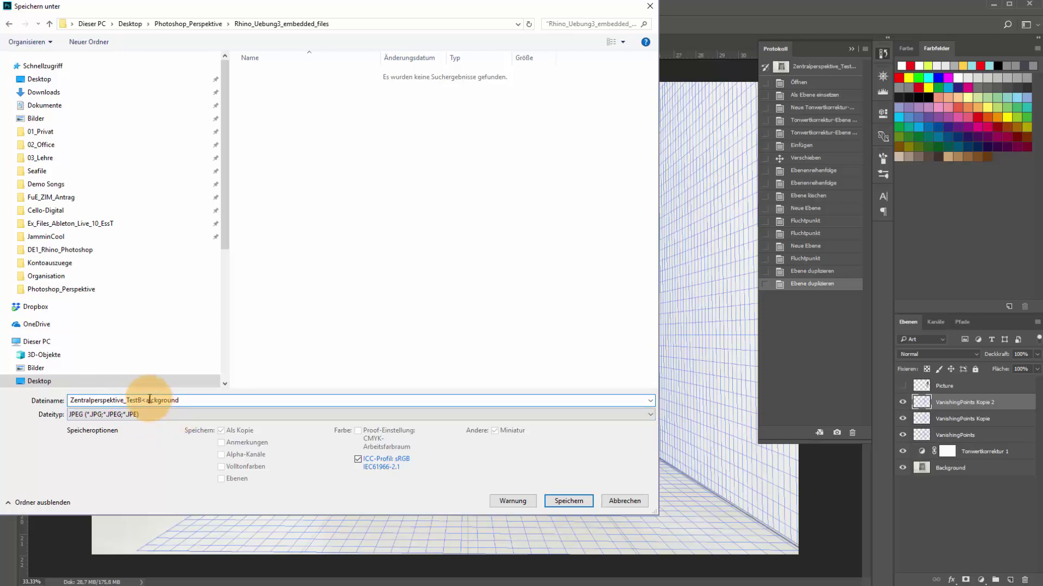
key("BackSpace")
key("BackSpace")
left_click(569, 501)
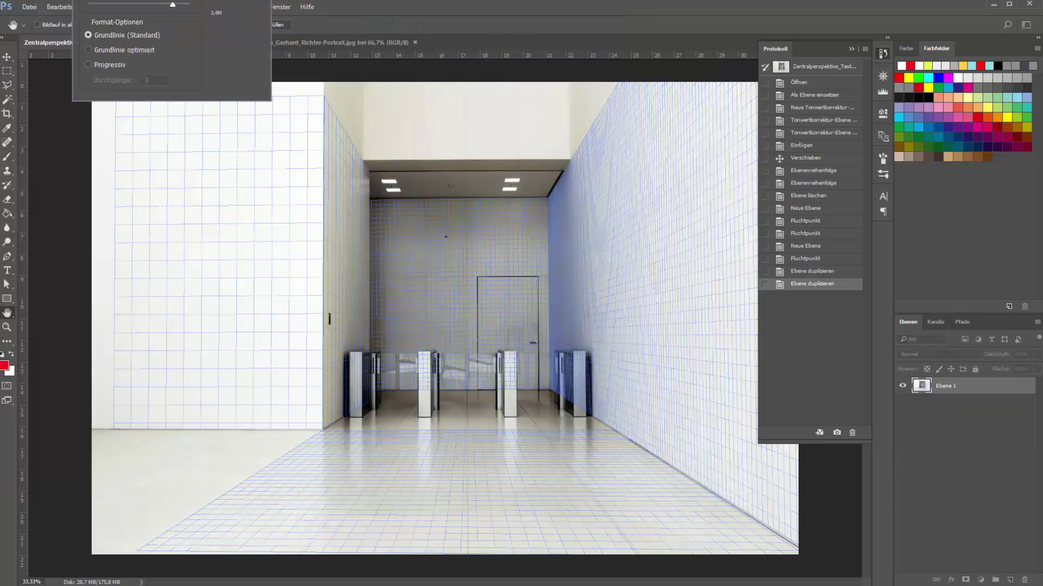
key("Return")
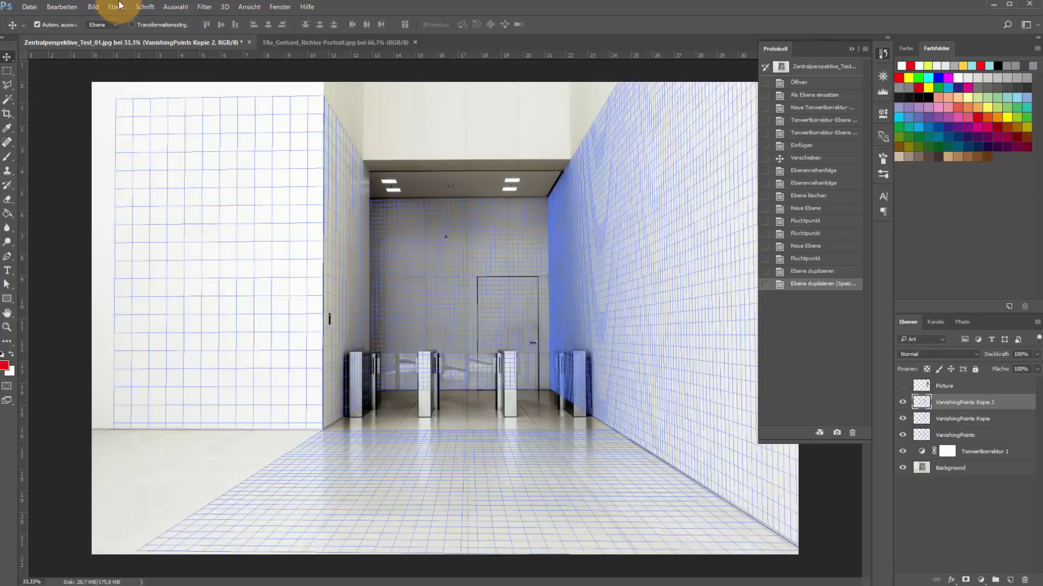
Set the image width to 3800 px with linked proportions, giving 3800 × 2544
left_click(93, 8)
left_click(104, 84)
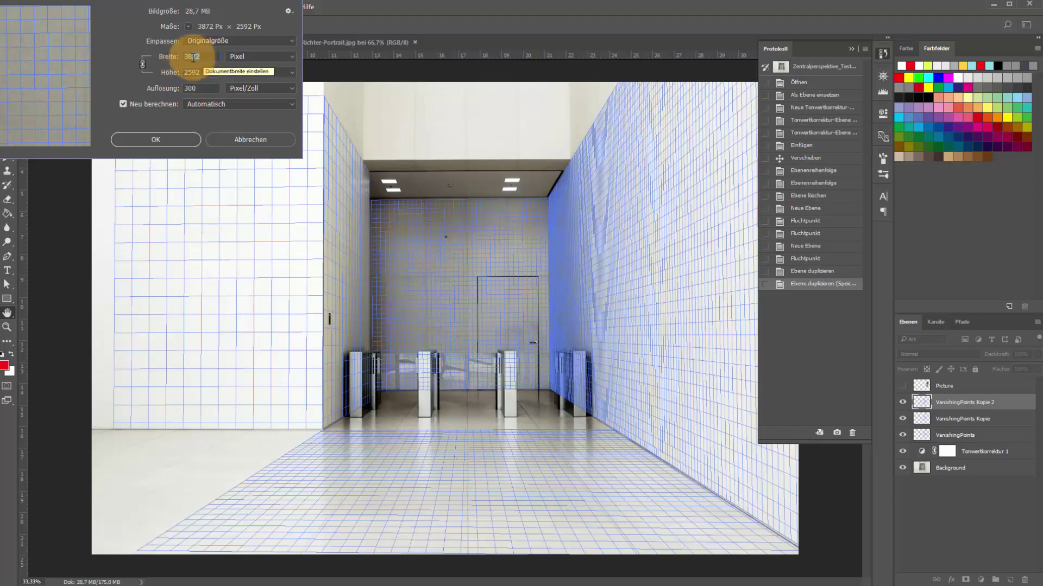
type("3800")
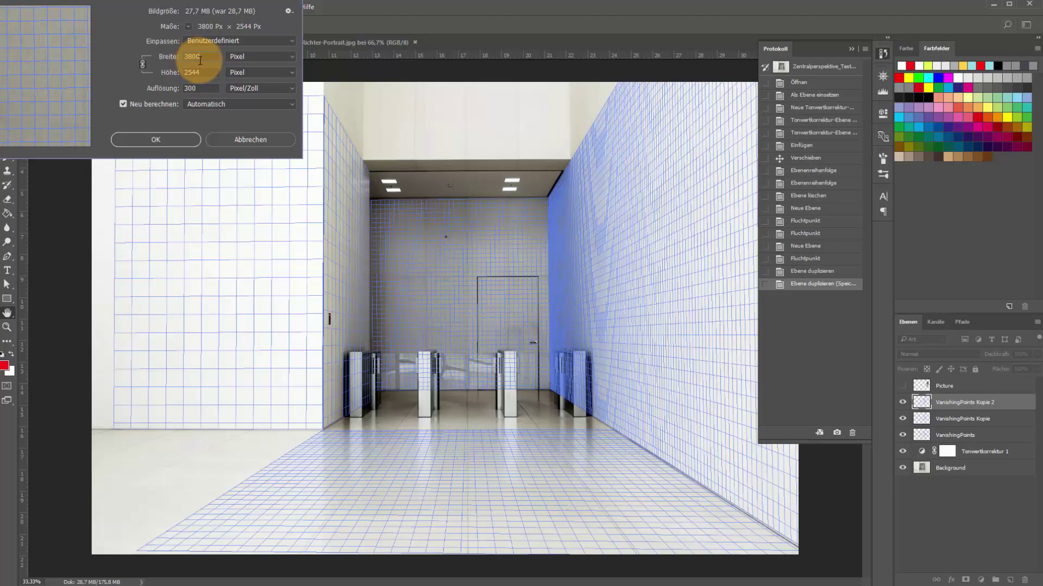
left_click(181, 141)
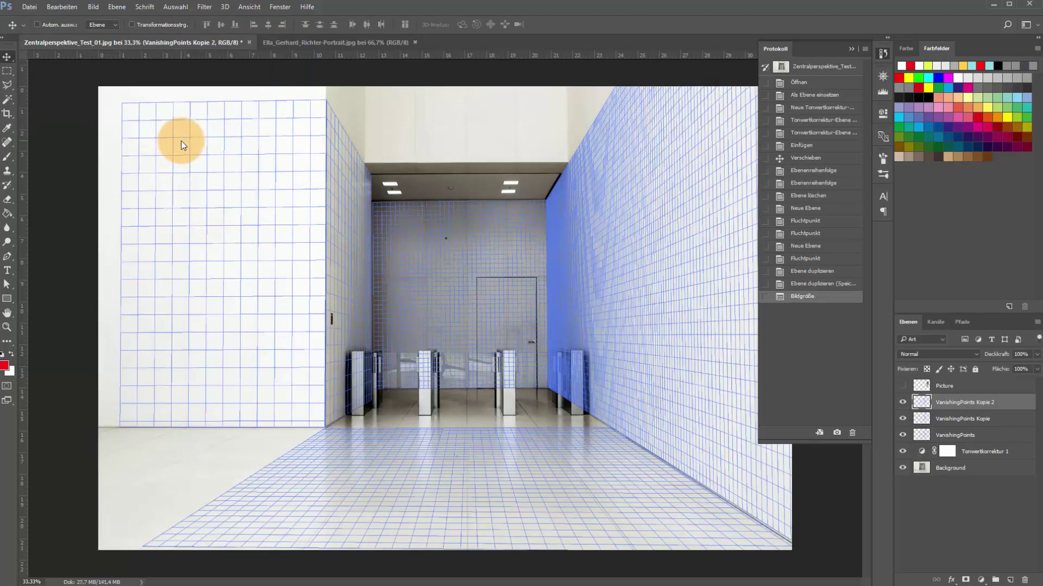
Save the resized image as a JPEG over the existing Zentralperspektive_Test_01_Linien file
key("ctrl+shift+s")
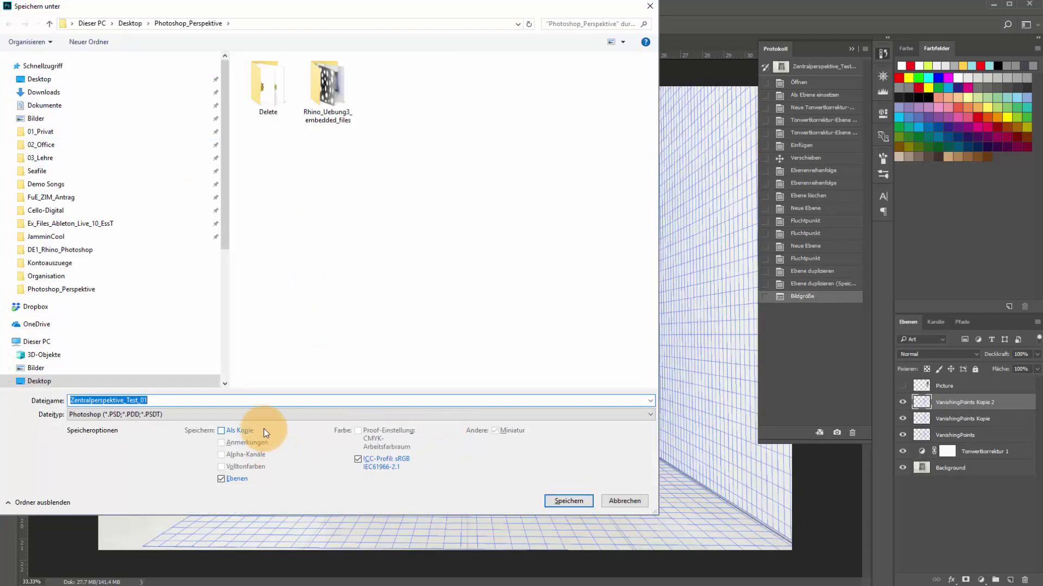
left_click(263, 415)
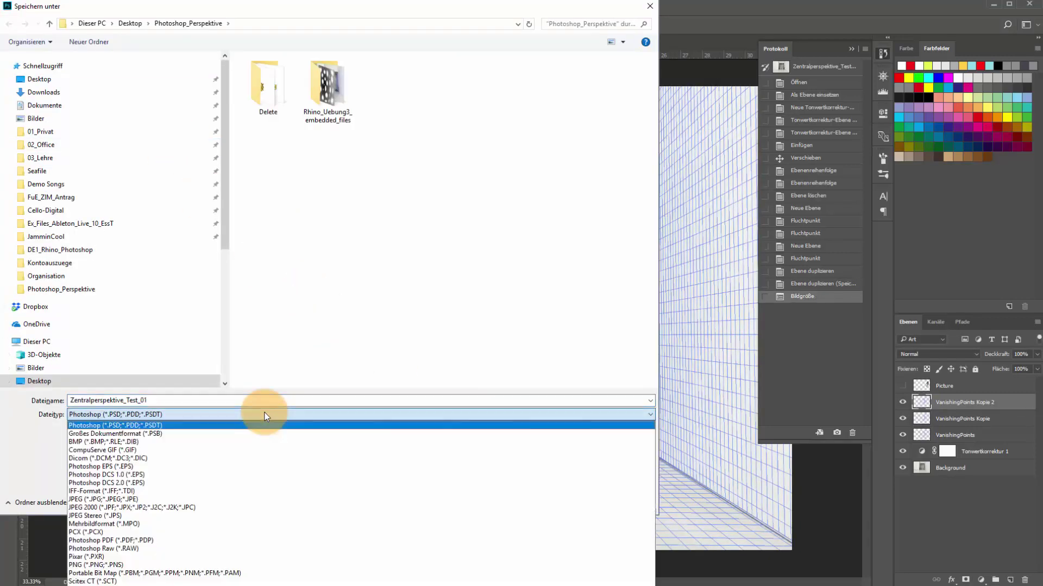
left_click(141, 499)
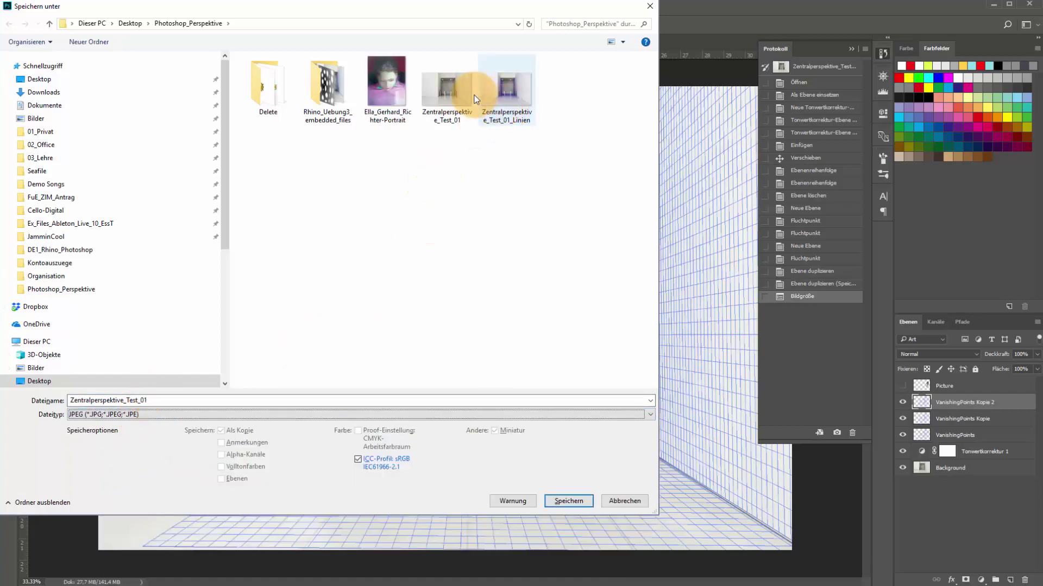
left_click(500, 96)
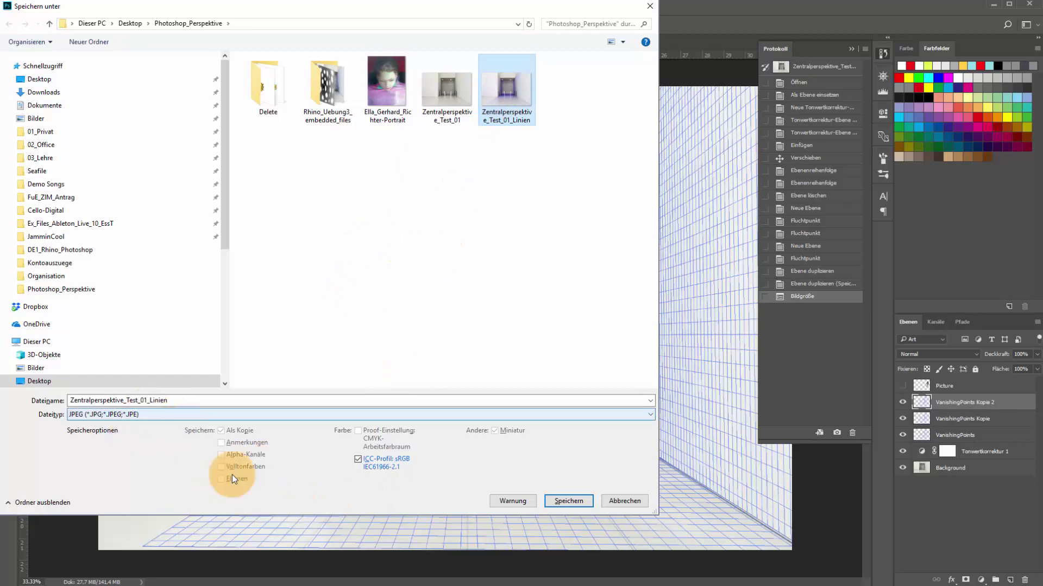
left_click(576, 502)
left_click(695, 258)
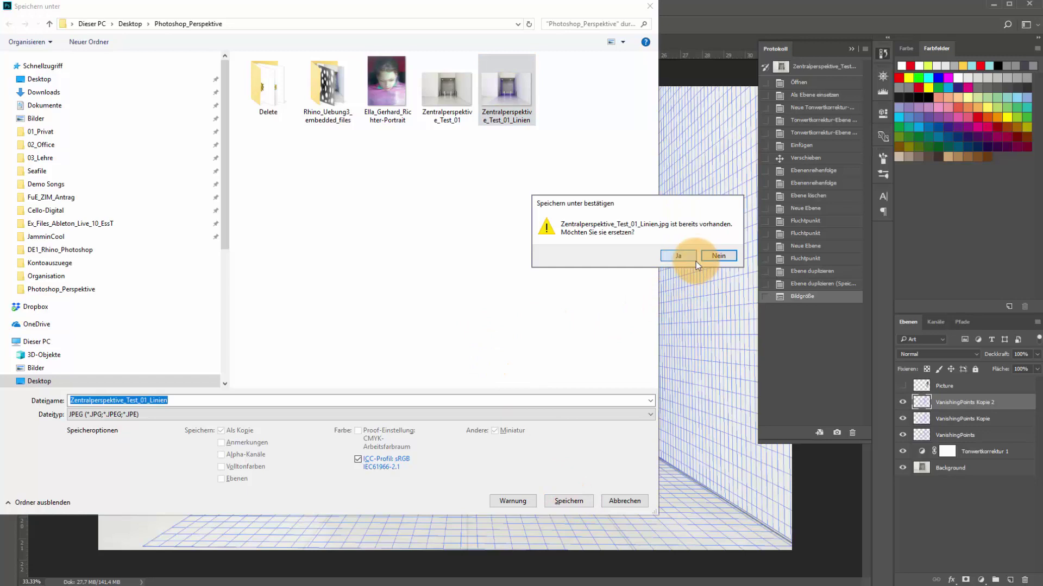
left_click(342, 23)
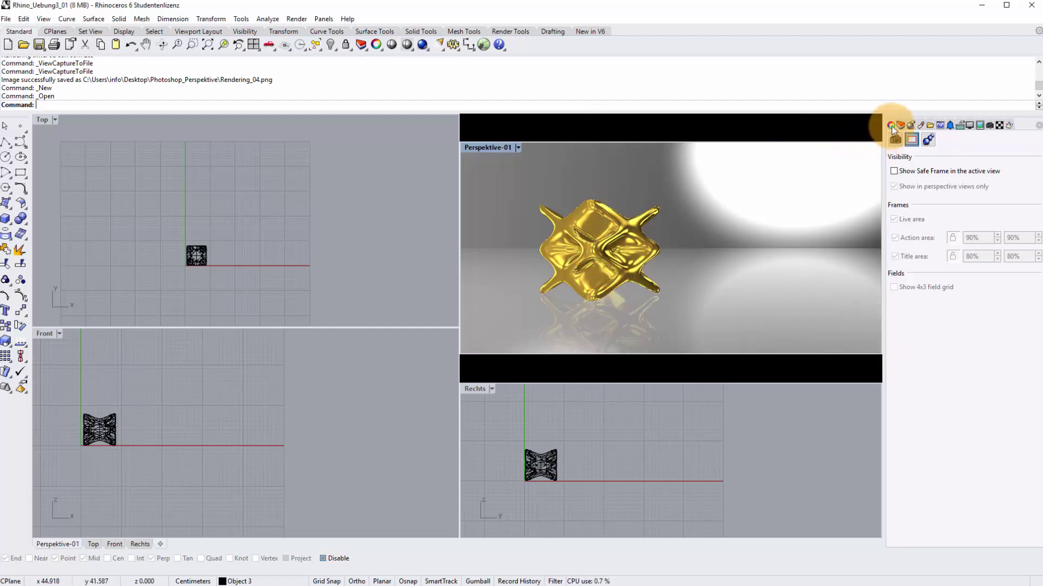
Enable Show Safe Frame and load Zentralperspektive_Test_01_Linien as the Perspektive-01 wallpaper image
left_click(894, 171)
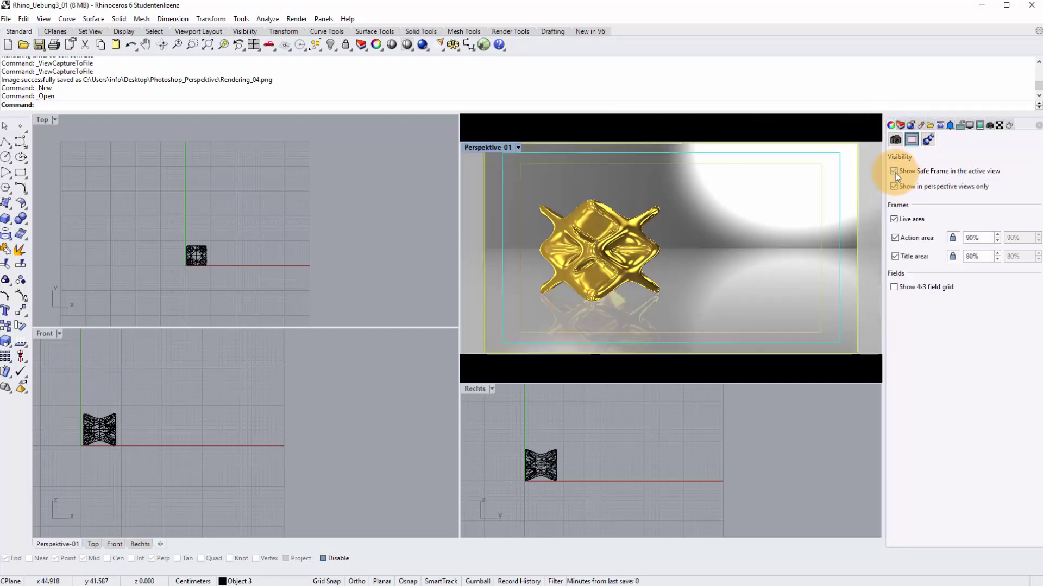
left_click(896, 140)
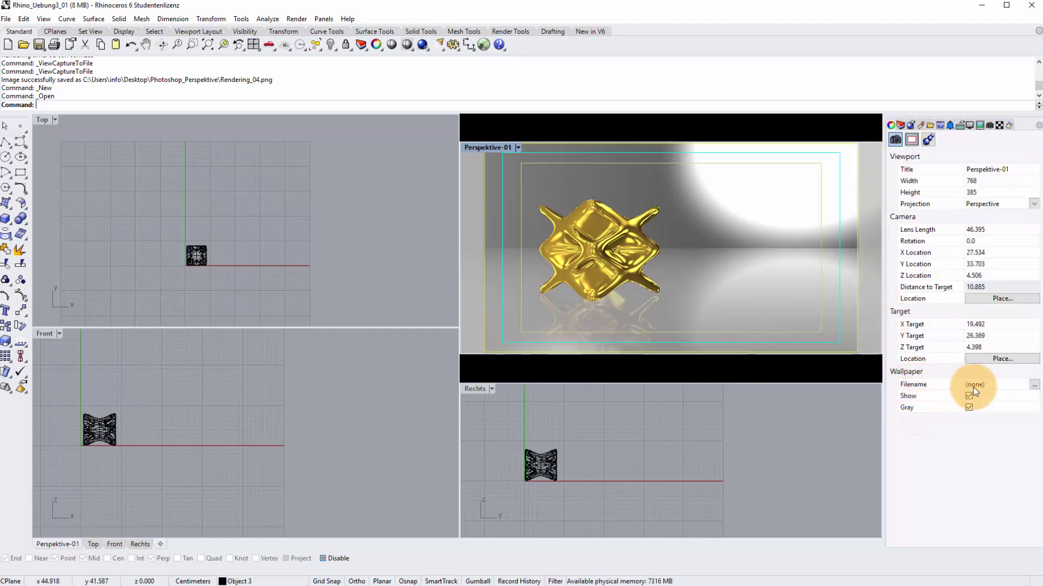
left_click(1034, 385)
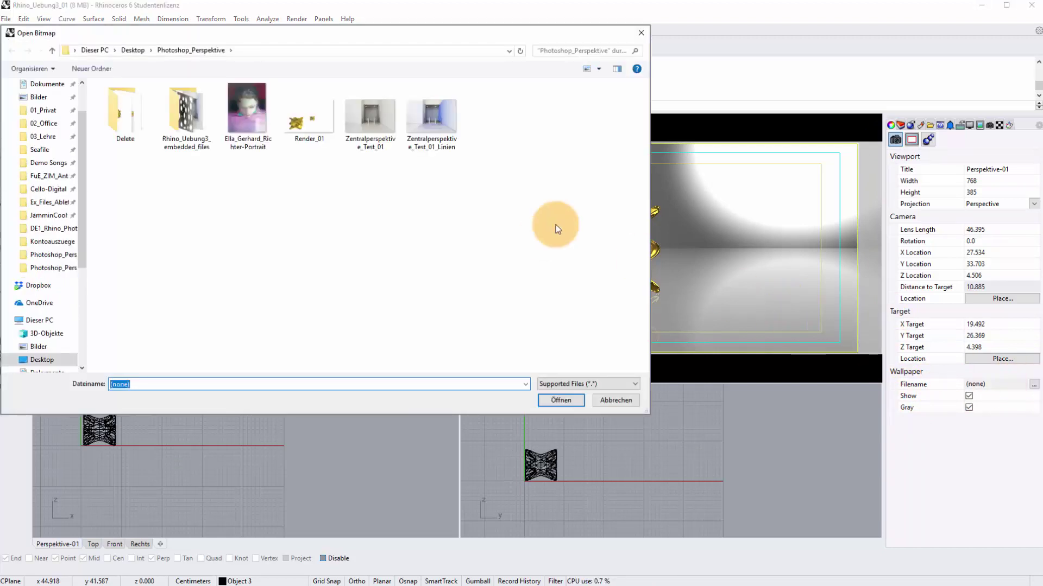
left_click(432, 124)
left_click(568, 399)
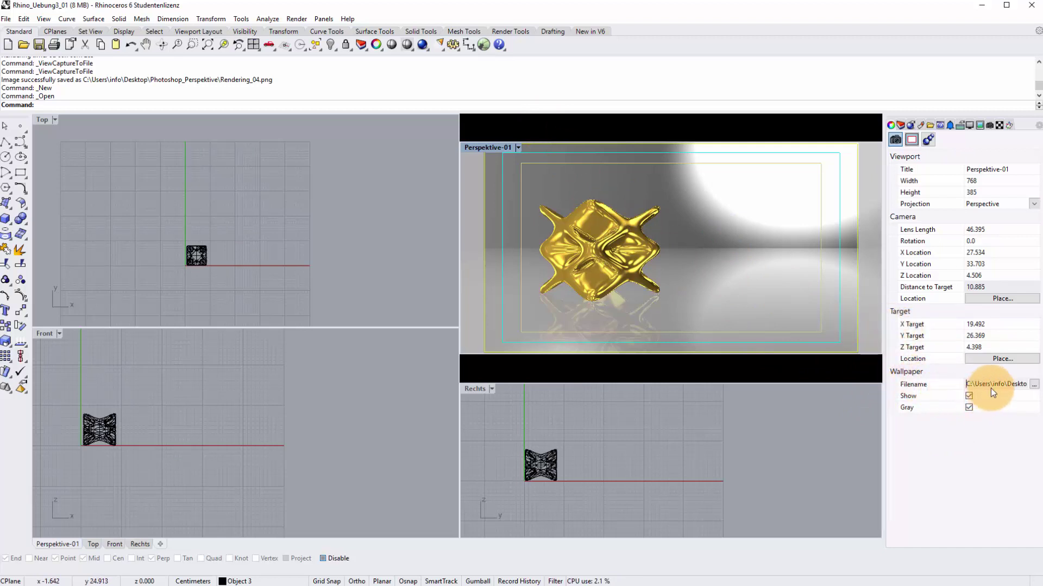
Set the render Backdrop to Wallpaper and keep a custom render resolution
left_click(909, 126)
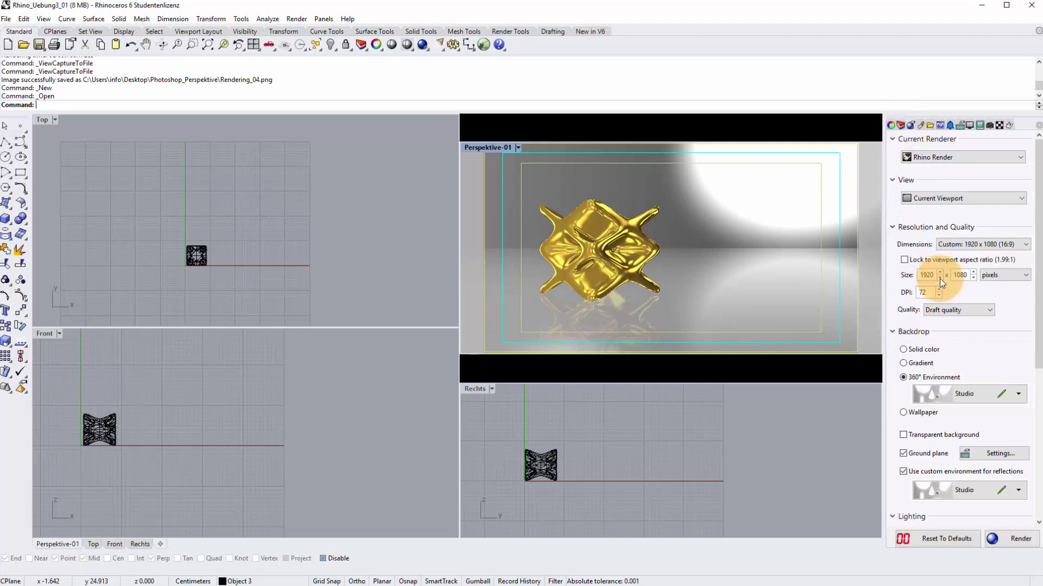
left_click(903, 413)
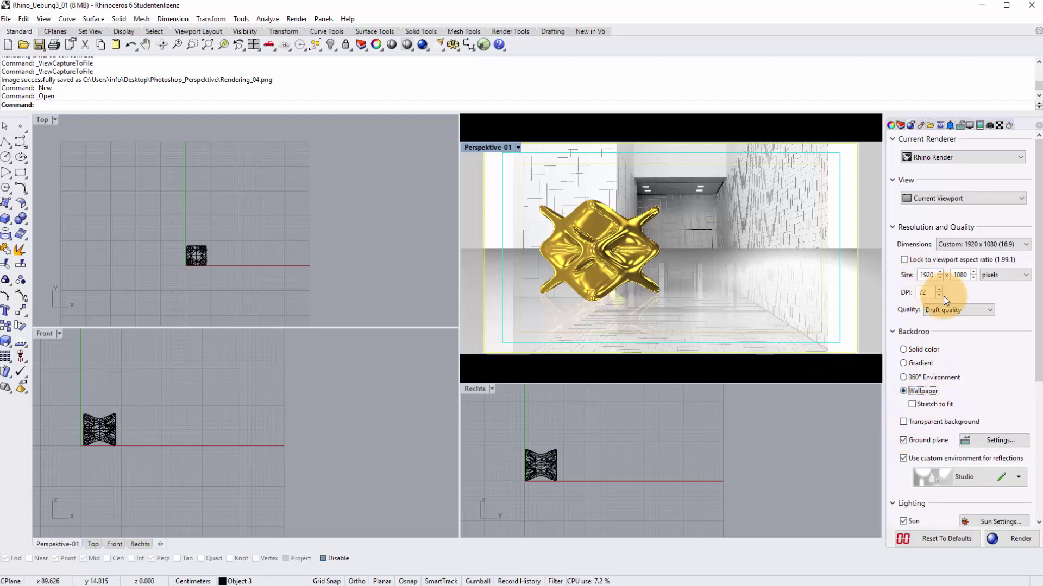
left_click(1025, 246)
left_click(1008, 263)
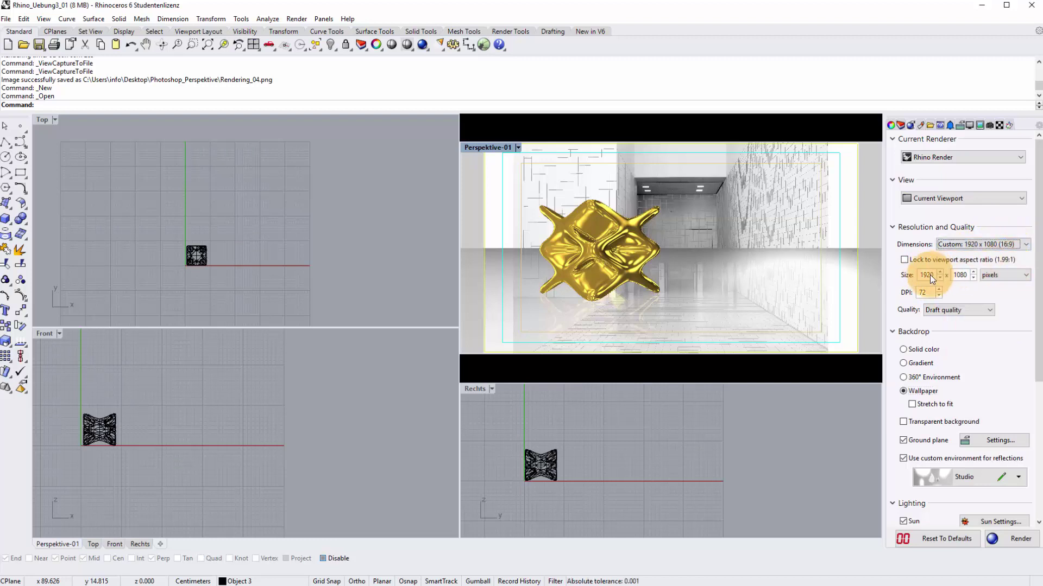
Set the render size to 3800 × 2544 pixels and turn off the ground plane
double_click(928, 276)
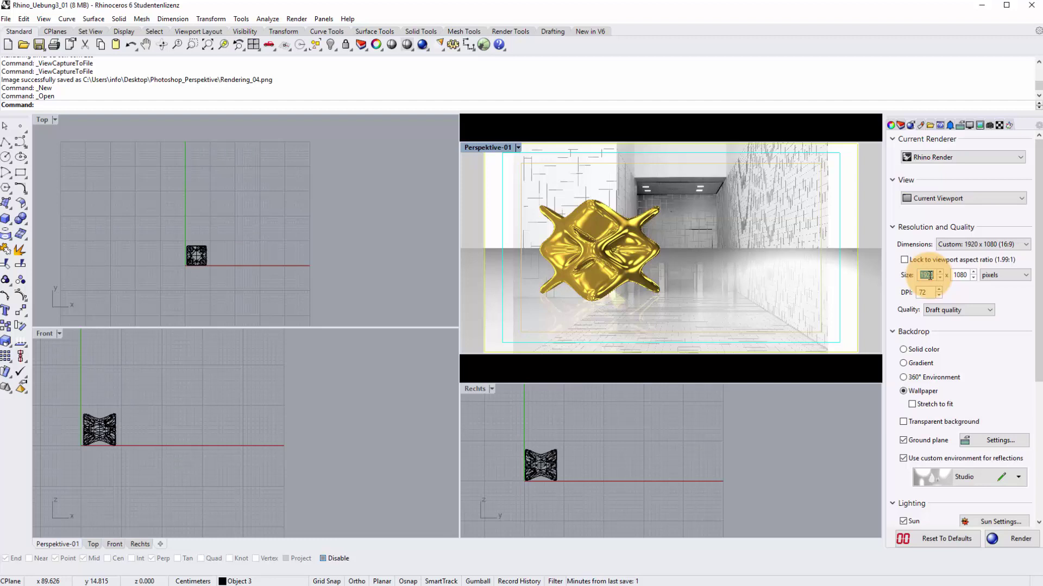
type("38")
type("00")
left_click(963, 278)
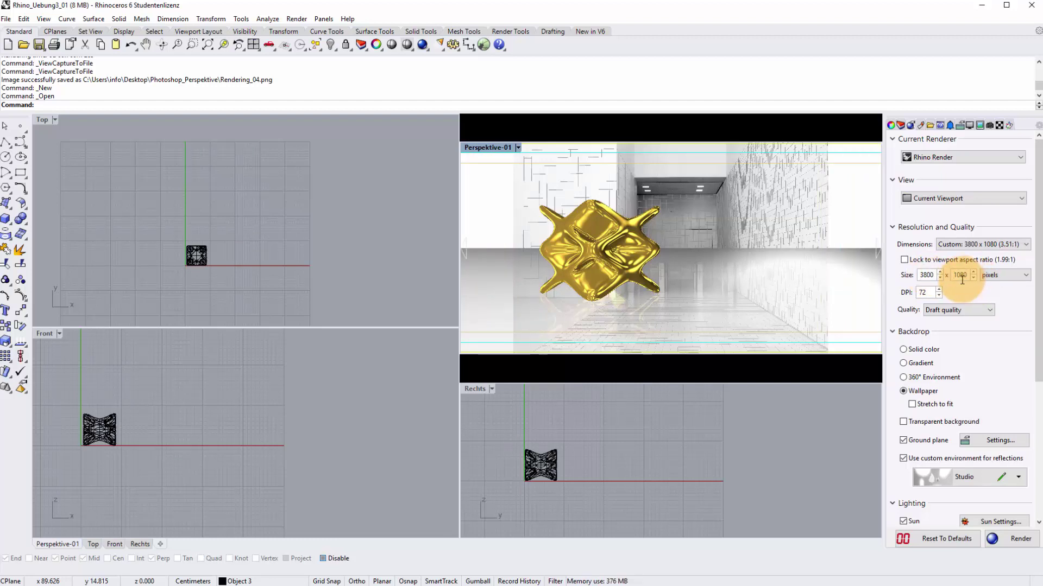
left_click_drag(954, 277, 984, 278)
type("2")
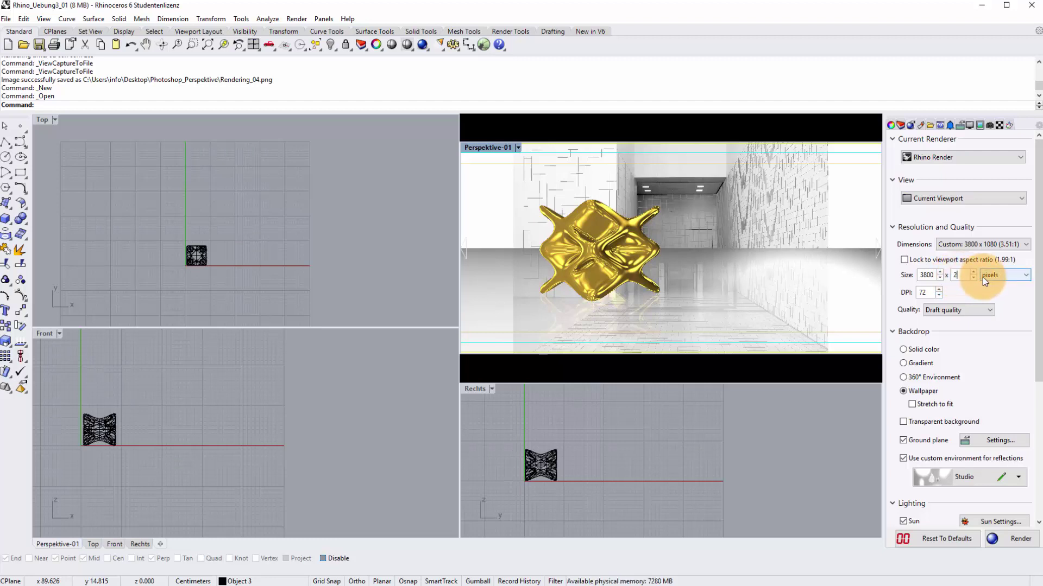
type("544")
key("Return")
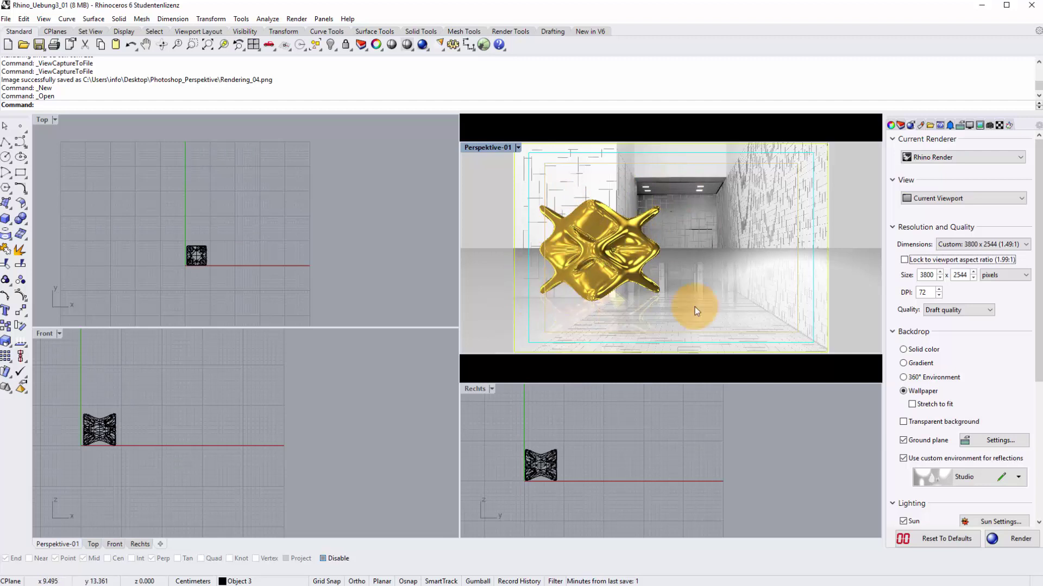
left_click(902, 440)
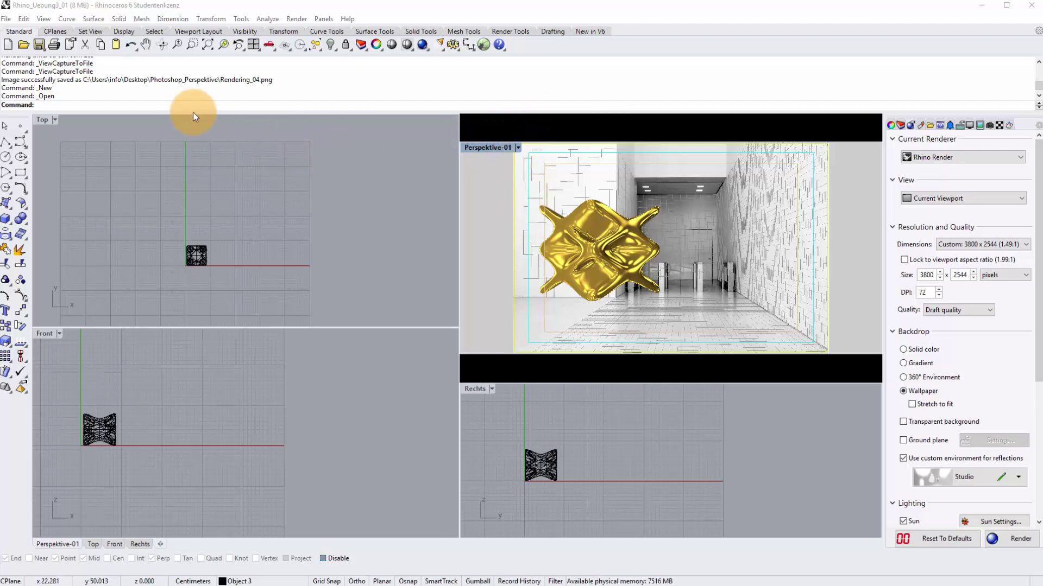
Use the Camera command's Show option to display the Perspektive-01 camera in Top, Front and Rechts
type("C")
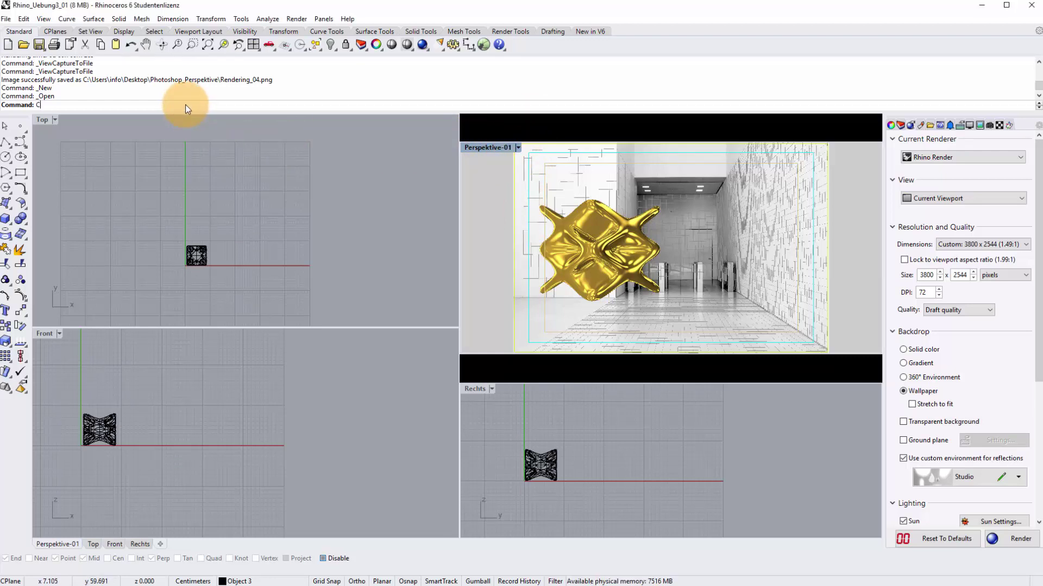
type("amera")
key("Return")
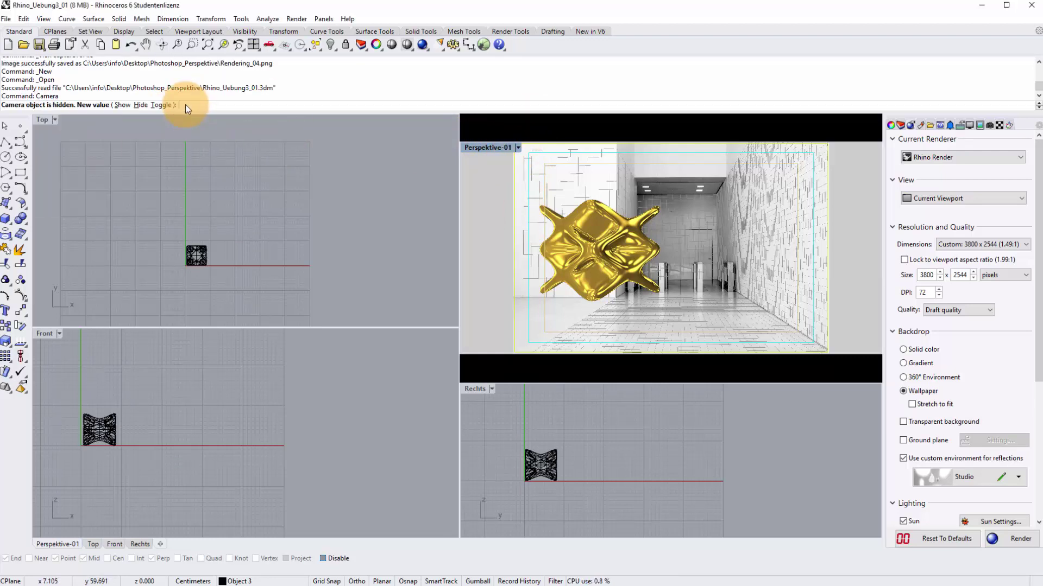
left_click(122, 105)
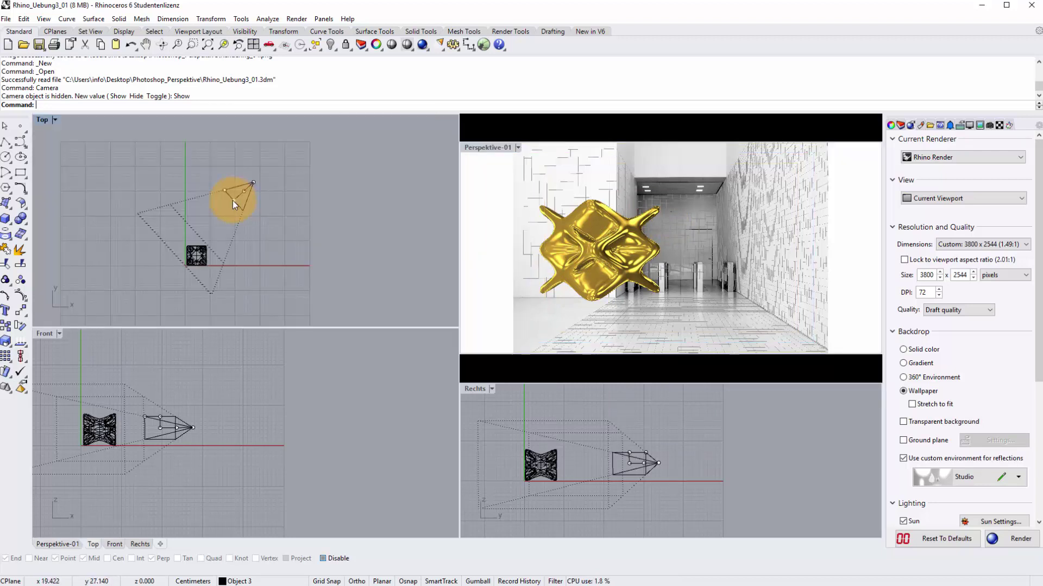
Drag the camera position point back along the corridor in the Top view
left_click(232, 200)
left_click(268, 240)
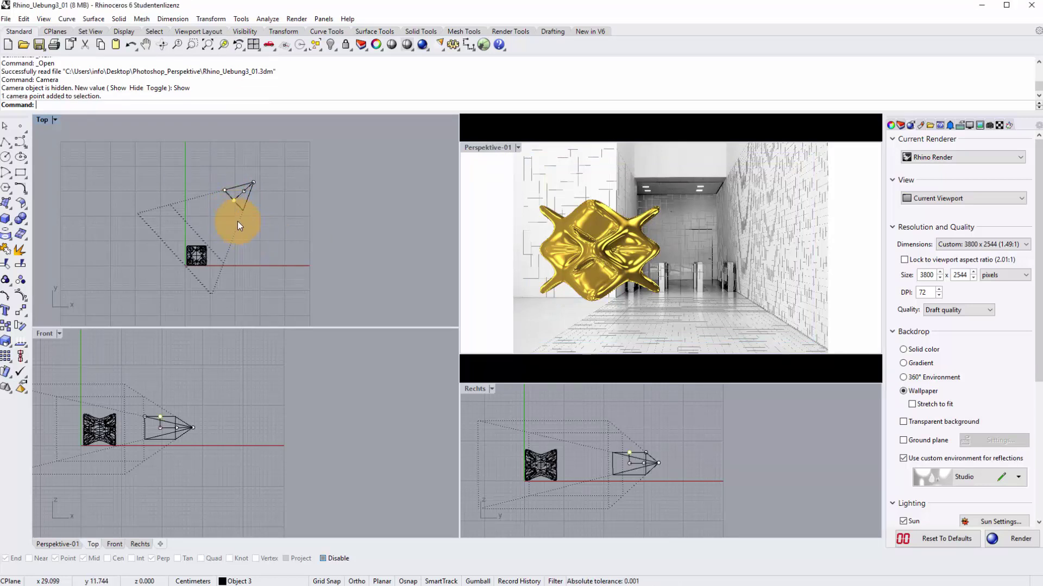
left_click_drag(232, 202, 199, 251)
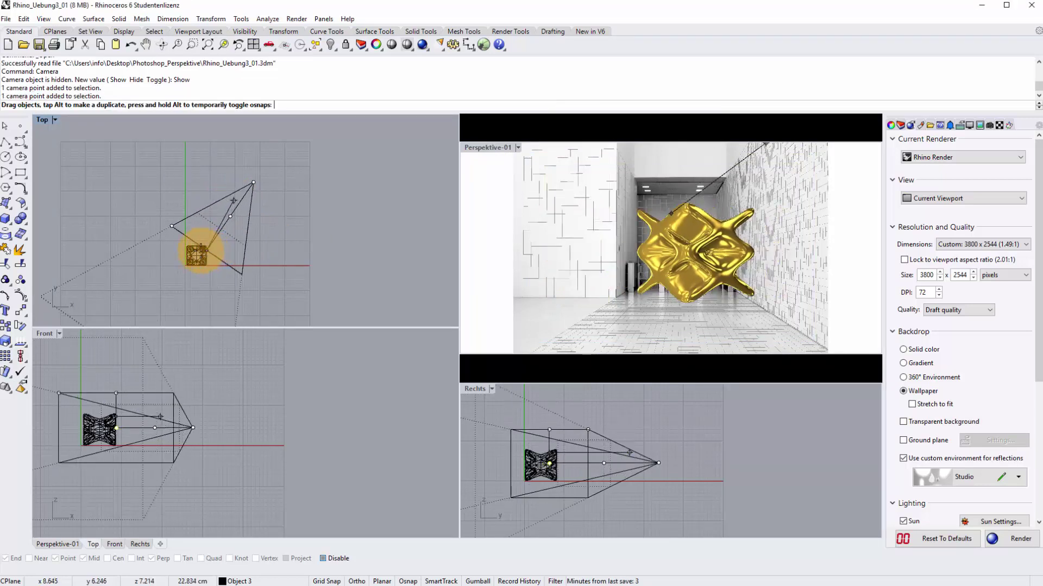
left_click(246, 194)
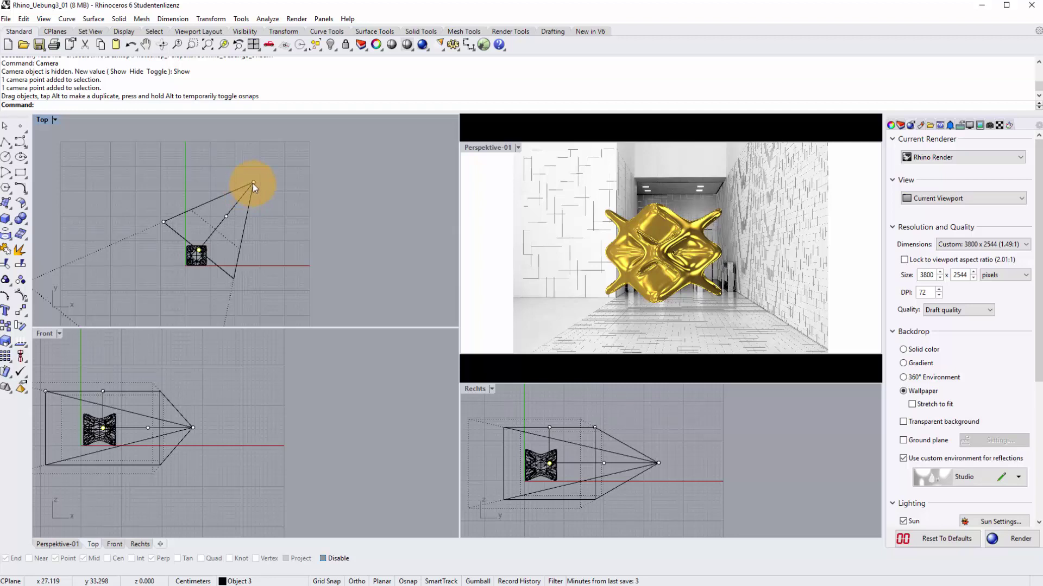
mouse_move(253, 182)
left_mouse_down()
mouse_move(205, 320)
mouse_move(200, 307)
left_mouse_up()
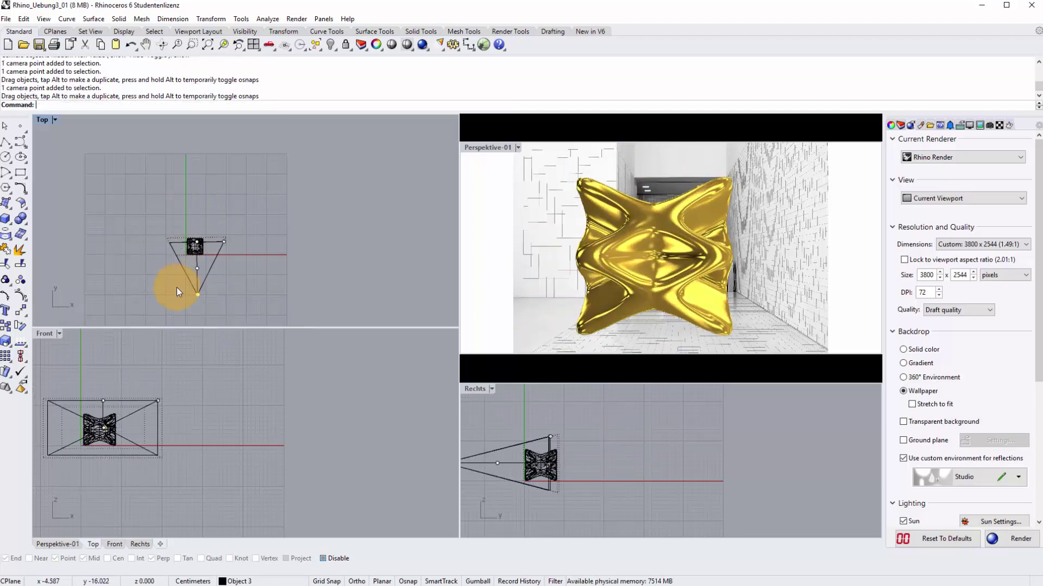
scroll(167, 300, "up", 3)
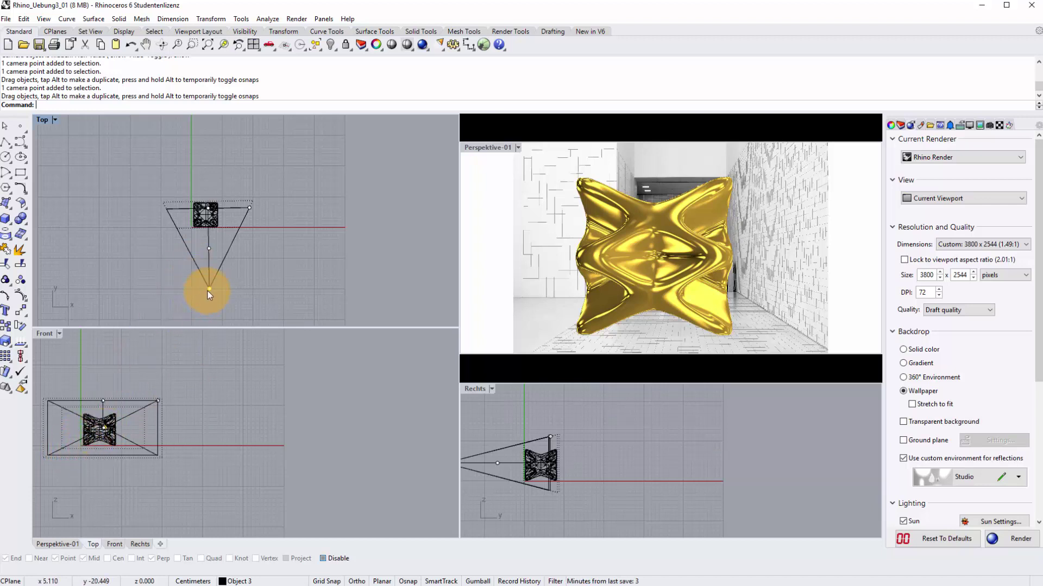
left_click_drag(209, 289, 208, 310)
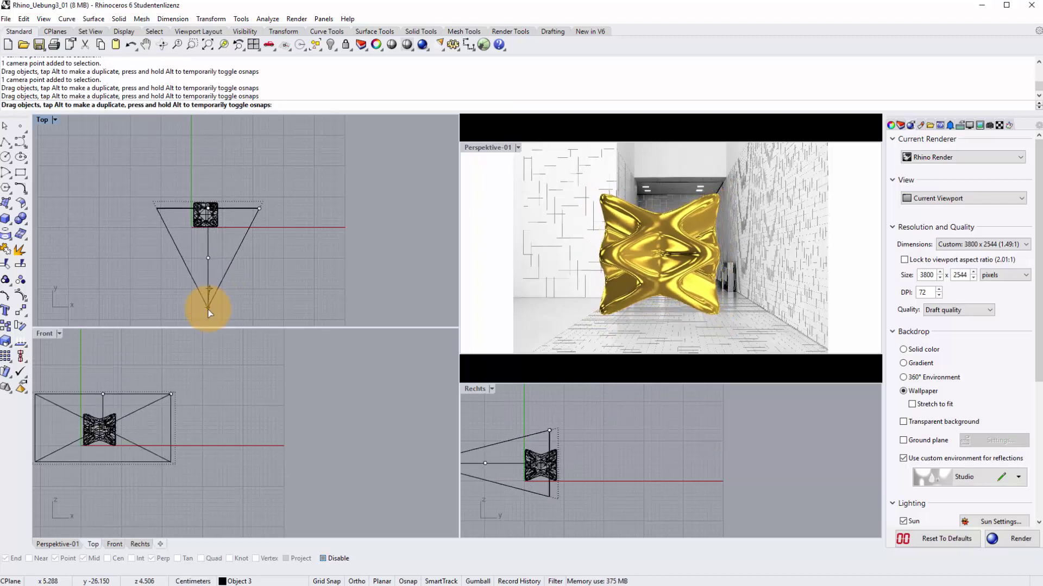
Raise the camera target and nudge the camera back to reframe the gold object
left_click(210, 257)
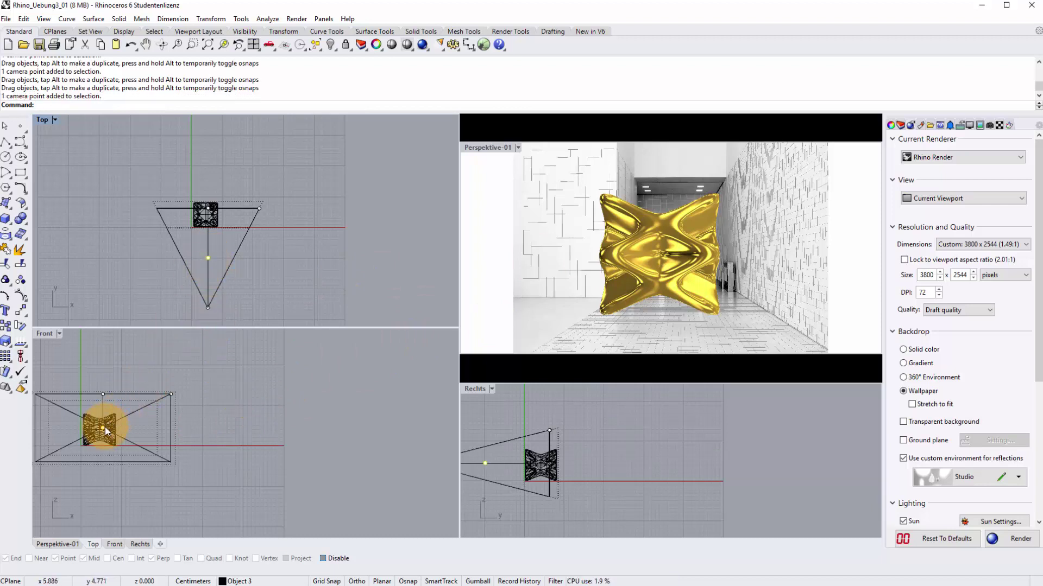
left_click_drag(103, 426, 108, 403)
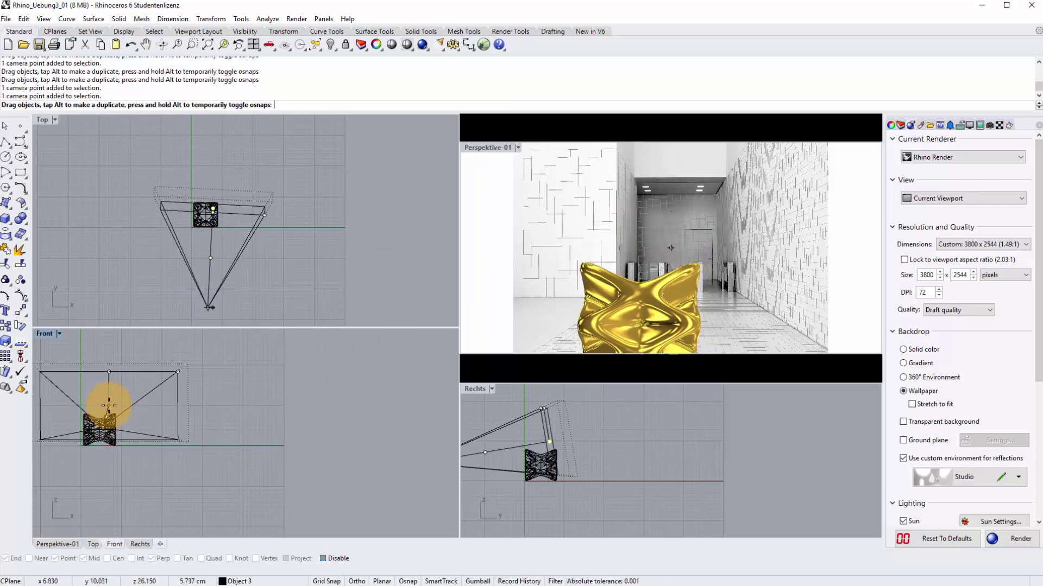
scroll(266, 276, "down", 1)
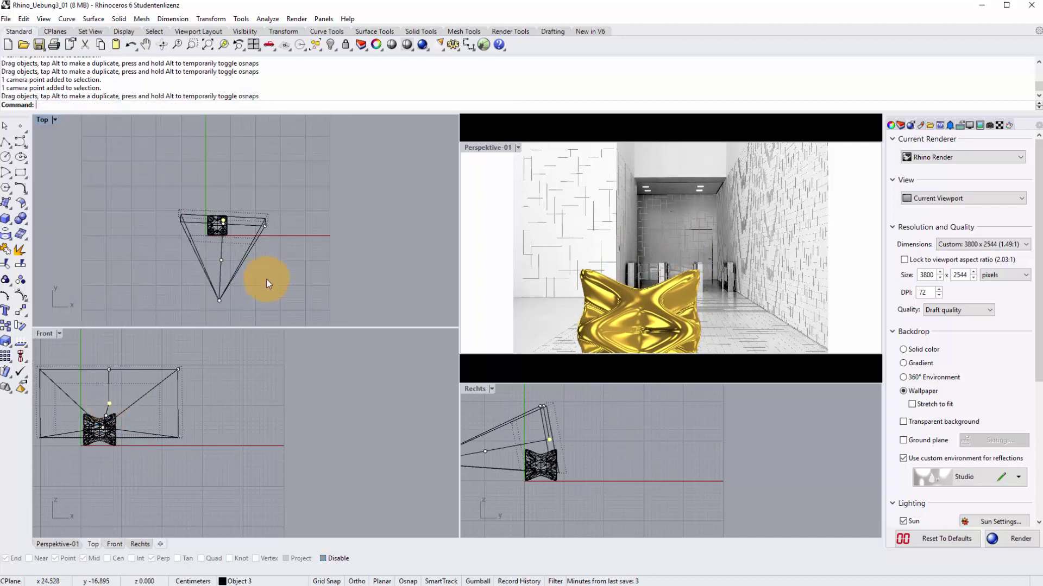
left_click_drag(220, 302, 224, 313)
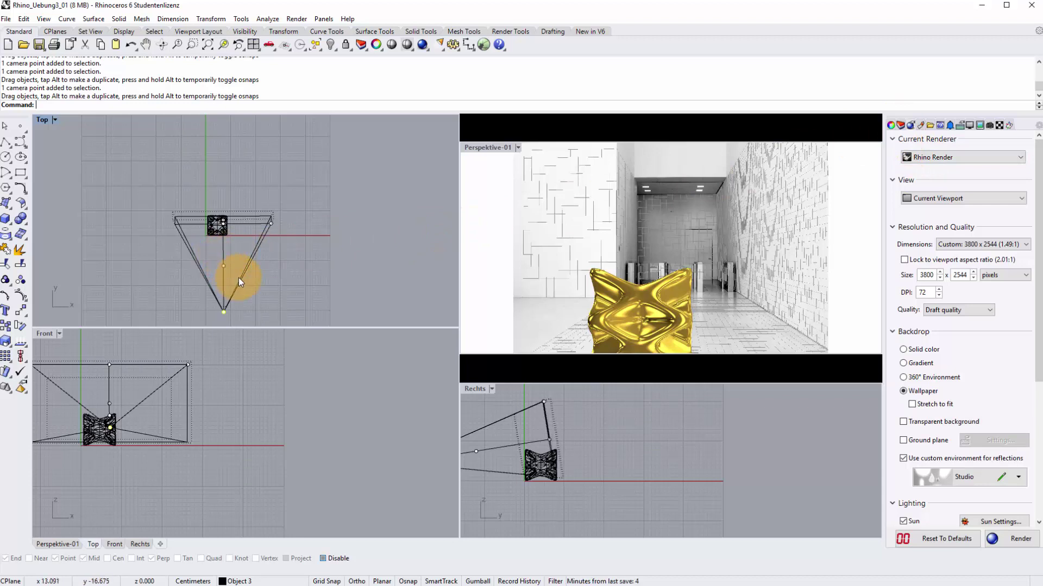
Set the Perspektive-01 camera lens length to 24 for a wider view
left_click(891, 126)
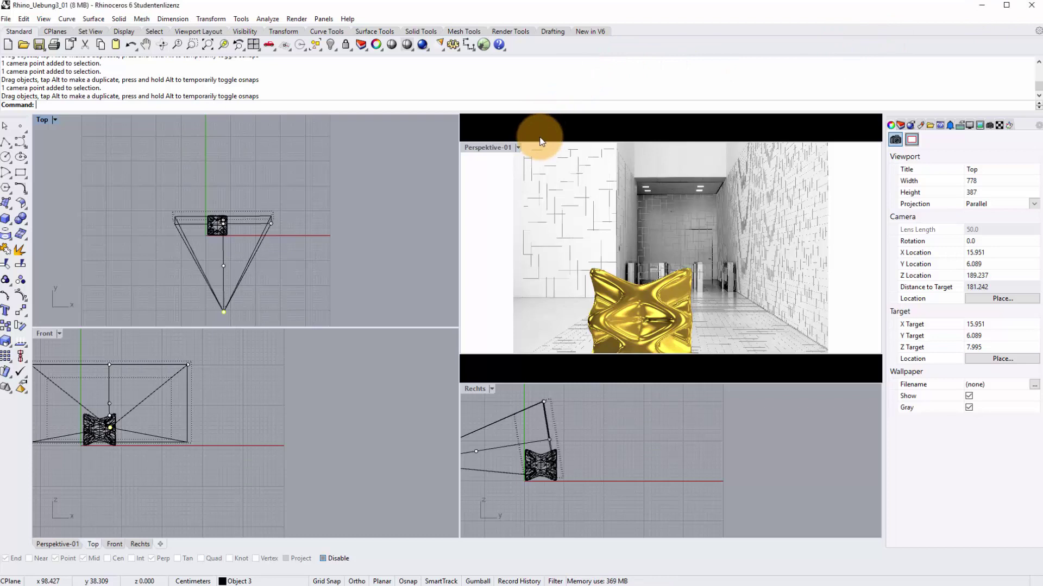
left_click(717, 205)
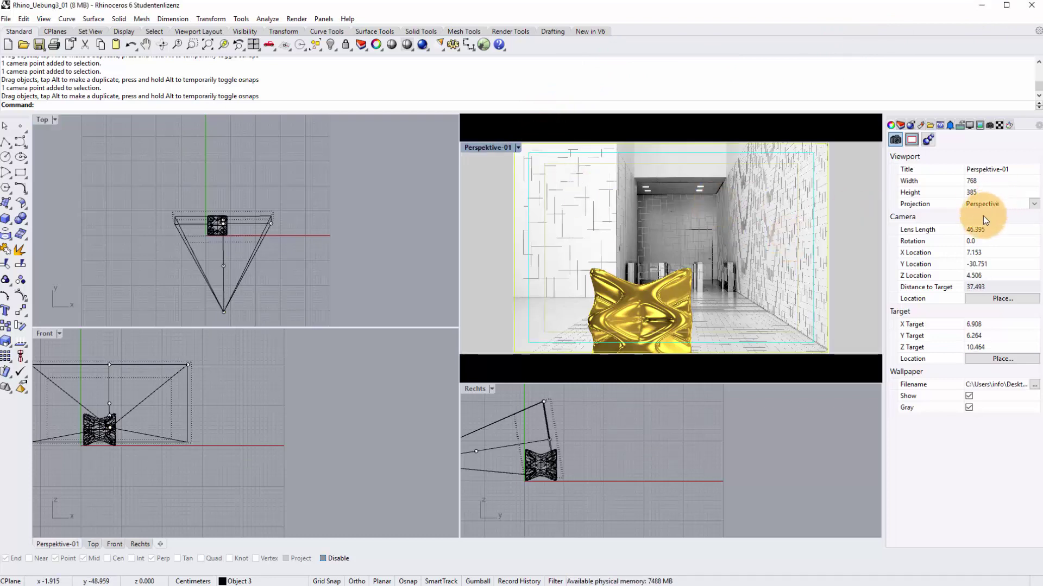
left_click(979, 229)
type("24")
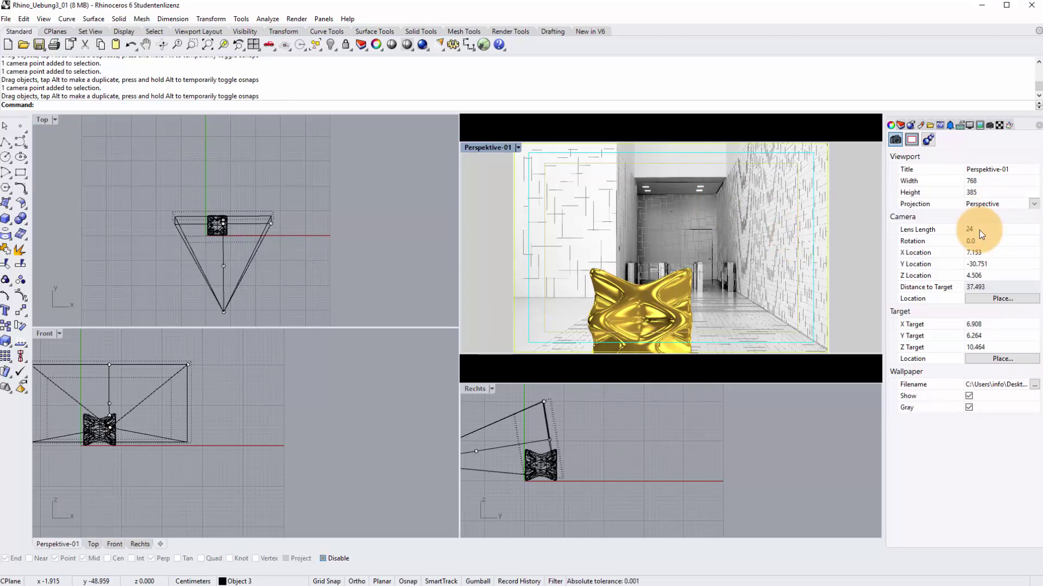
key("Return")
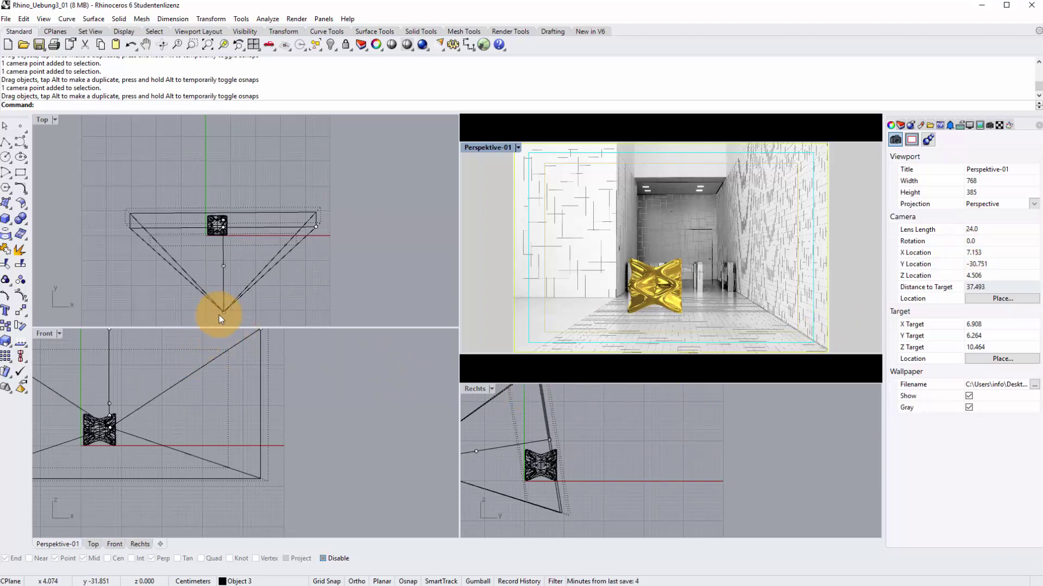
Re-drag the camera position and target in Top and Front views to seat the object on the floor
left_click_drag(223, 307, 336, 272)
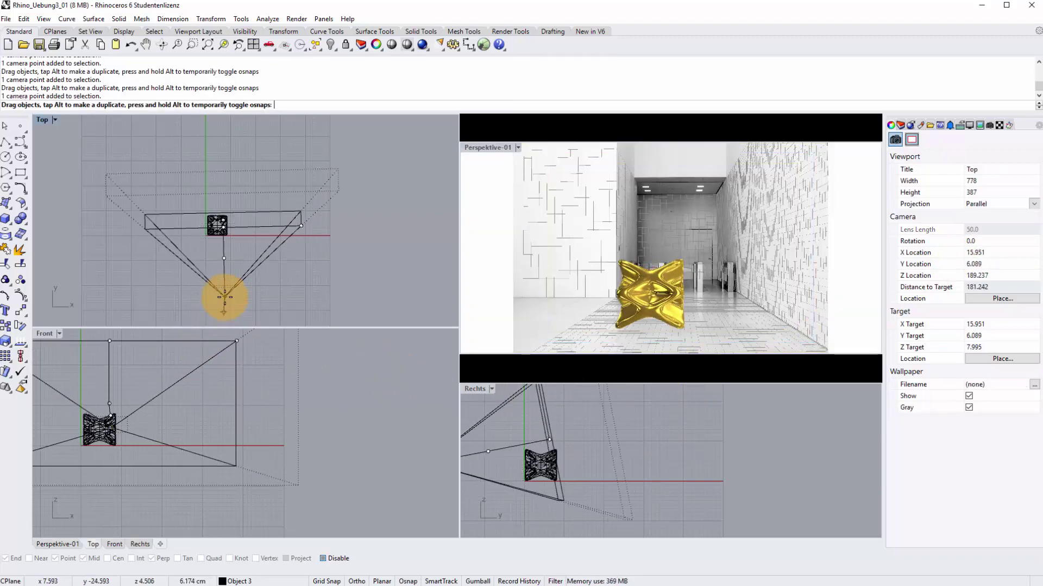
key("Escape")
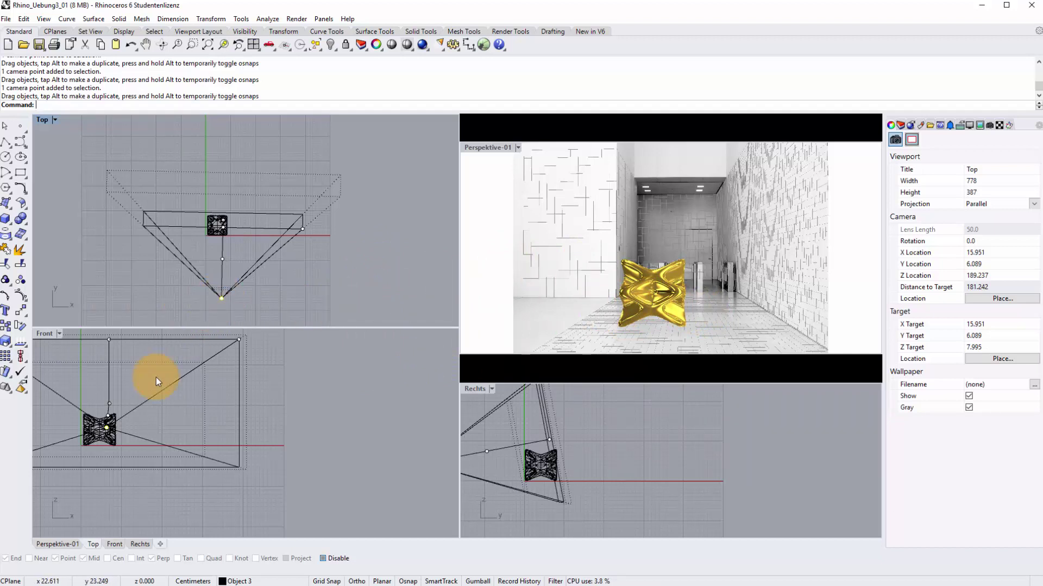
left_click(221, 299)
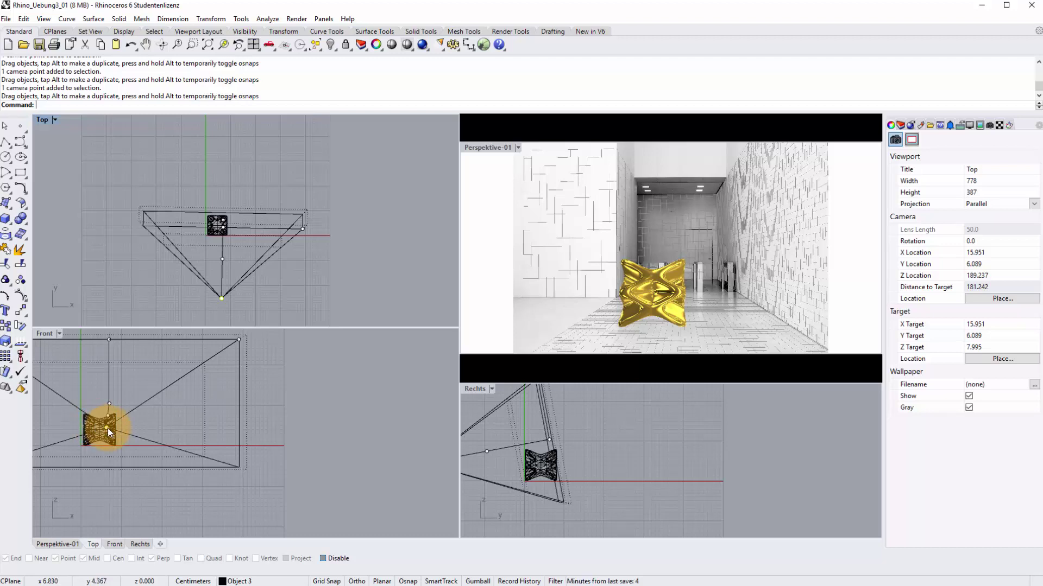
mouse_move(107, 431)
left_mouse_down()
mouse_move(126, 390)
mouse_move(109, 402)
mouse_move(111, 390)
left_mouse_up()
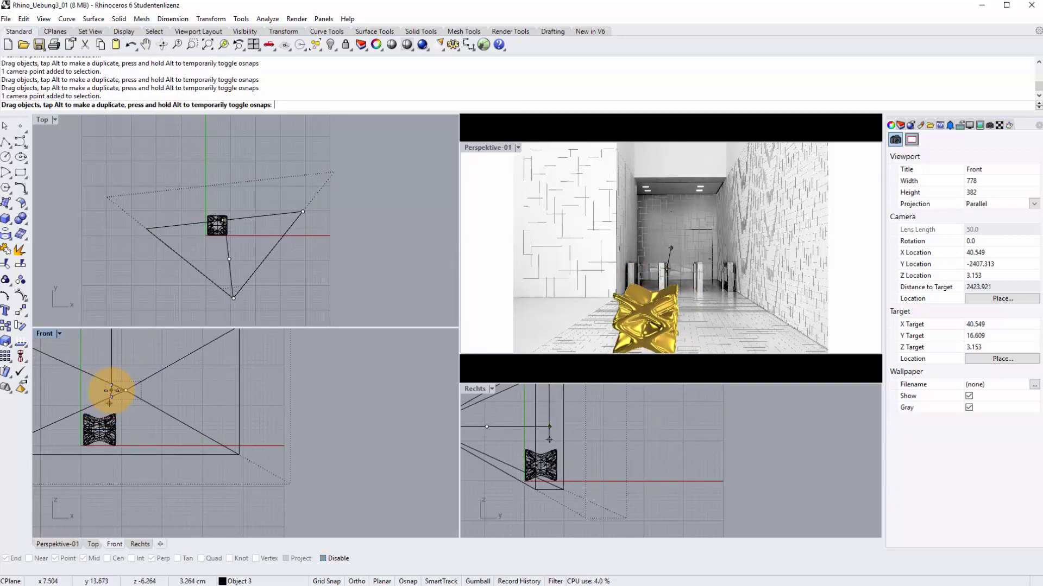
left_click_drag(111, 390, 112, 390)
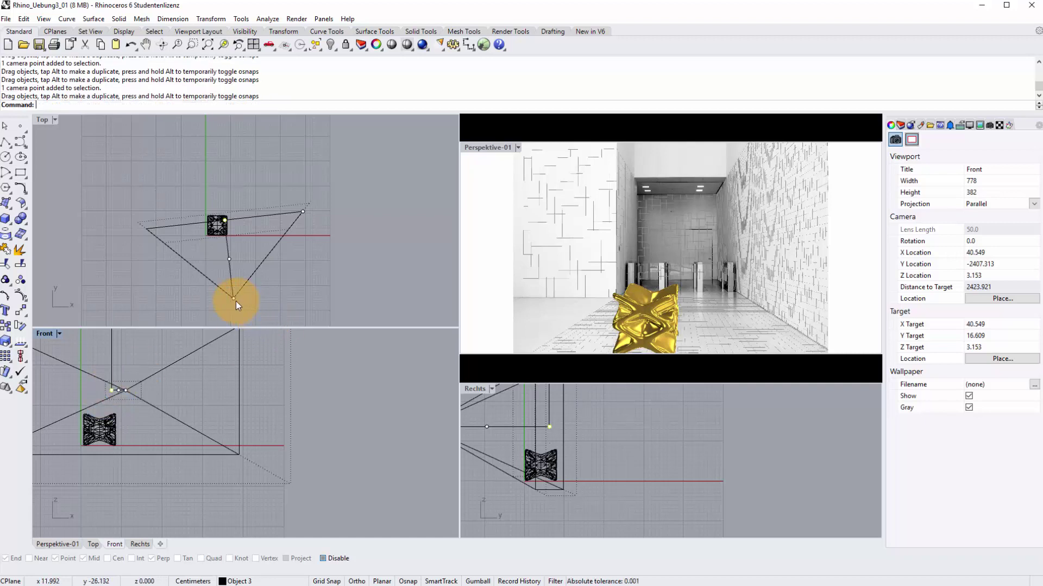
left_click_drag(234, 299, 228, 300)
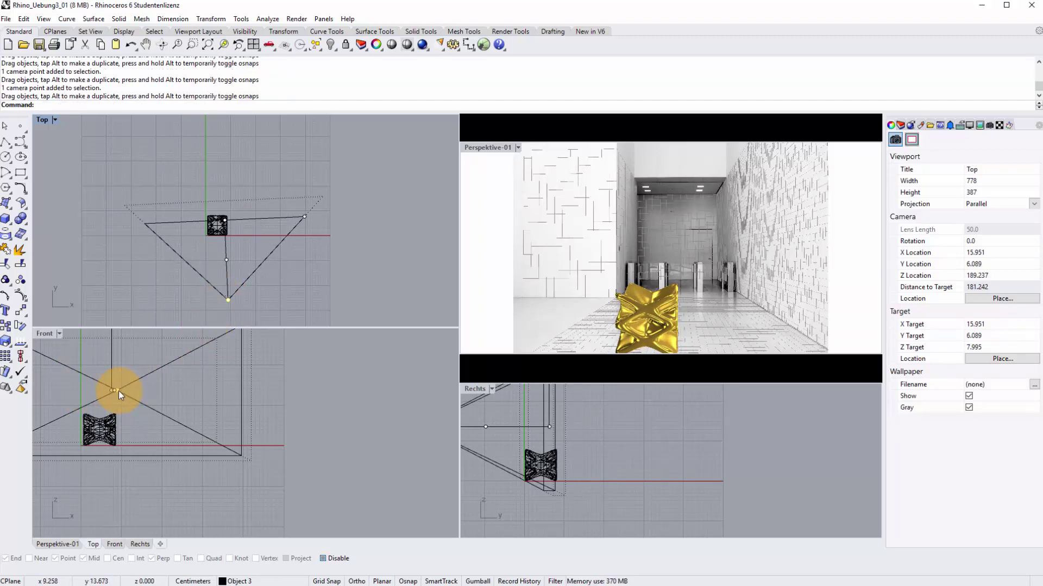
left_click_drag(119, 390, 118, 400)
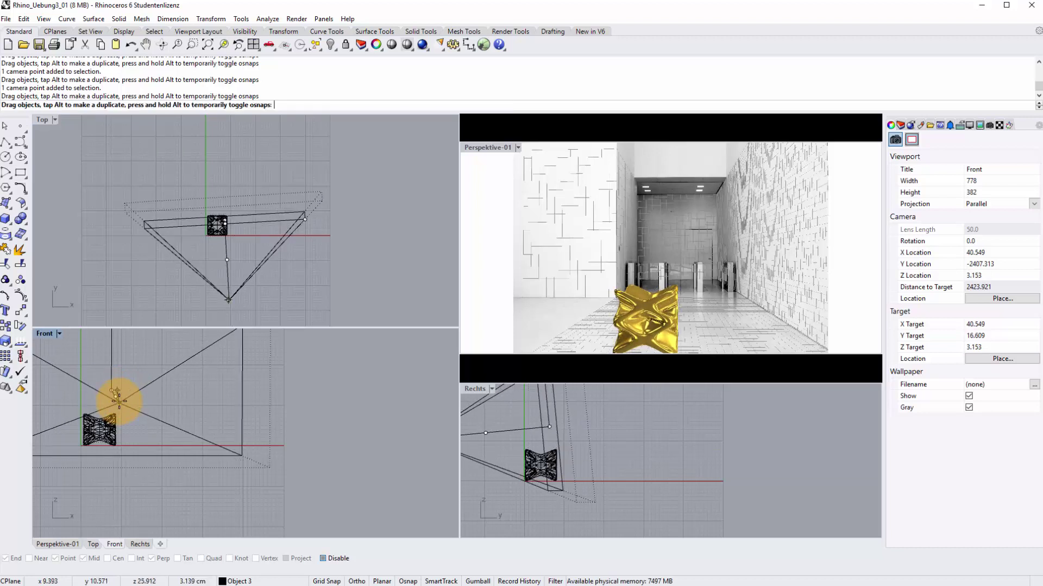
left_click_drag(118, 400, 111, 398)
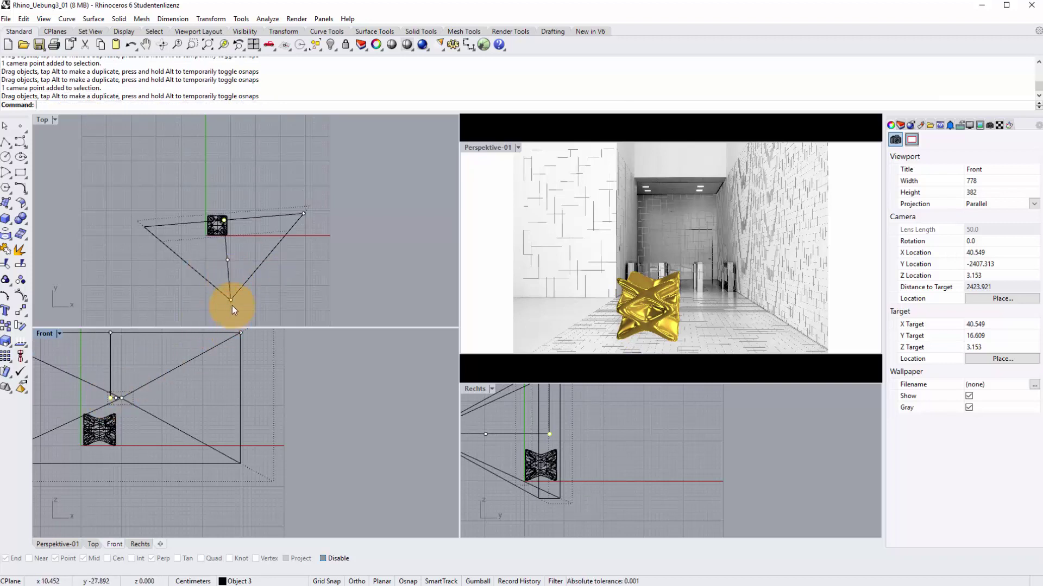
left_click_drag(231, 302, 224, 300)
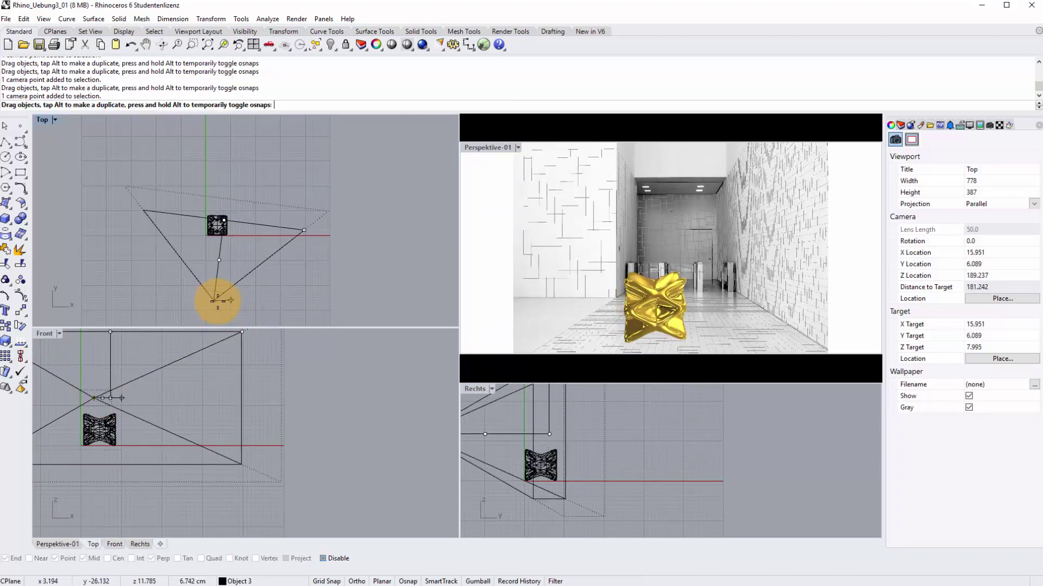
Select the gold SubD object, enable Gumball, and shift it slightly left
left_click(217, 227)
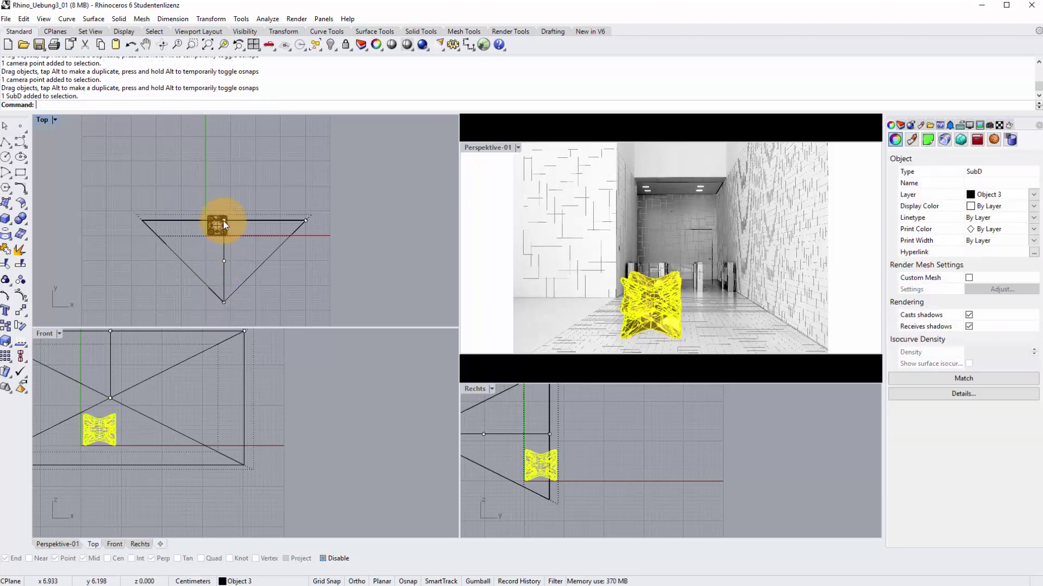
left_click(223, 221)
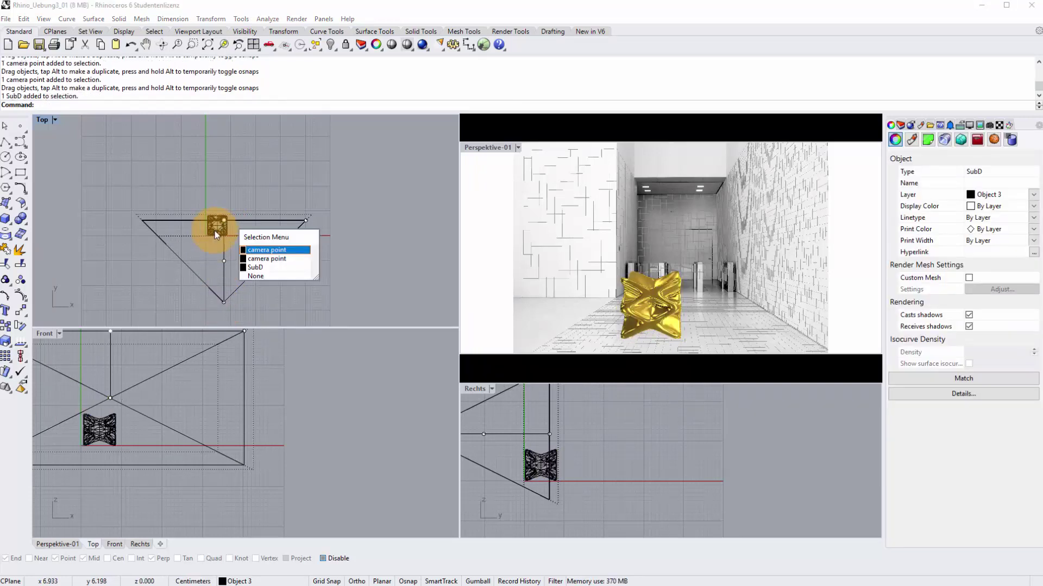
left_click(268, 269)
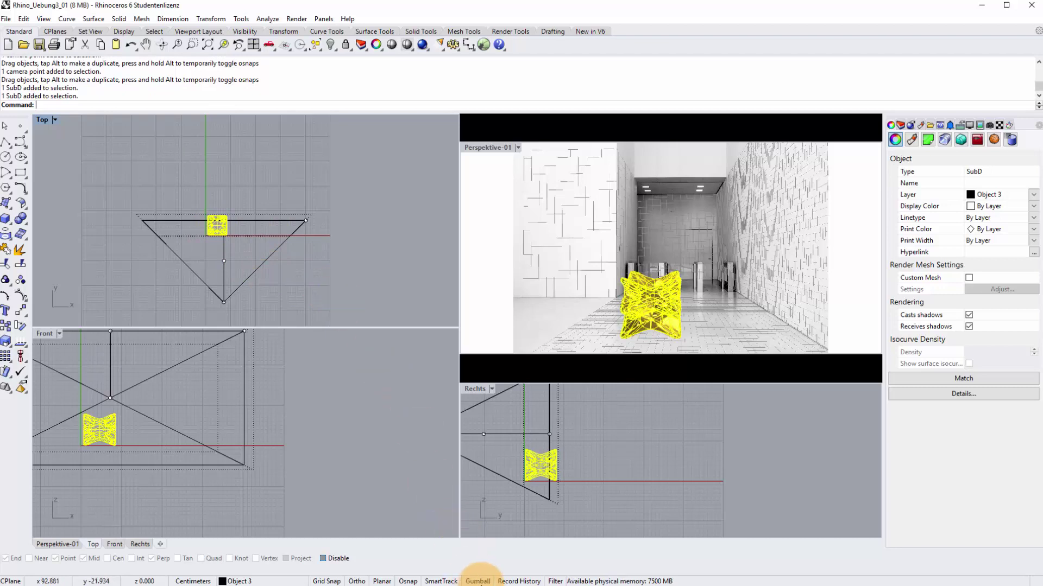
left_click(477, 581)
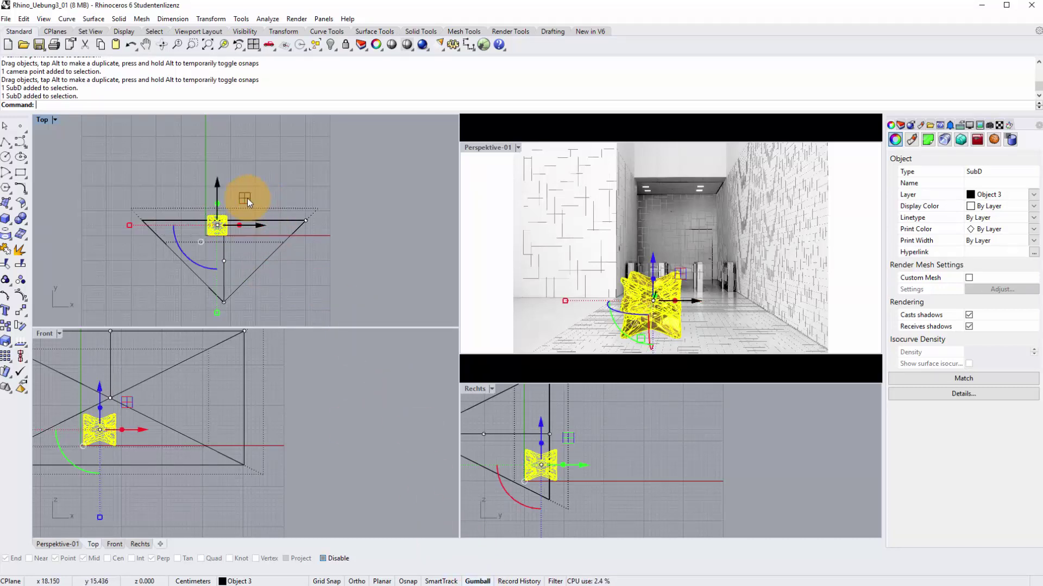
left_click_drag(246, 198, 207, 232)
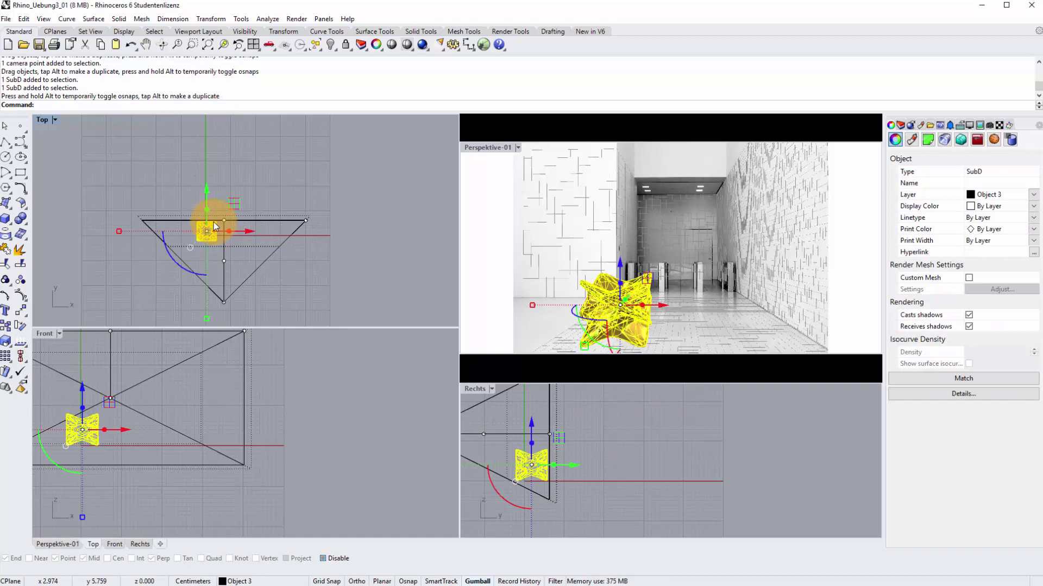
Copy and paste the object, move the copy further down the corridor, and rotate it
key("ctrl+c")
key("ctrl+v")
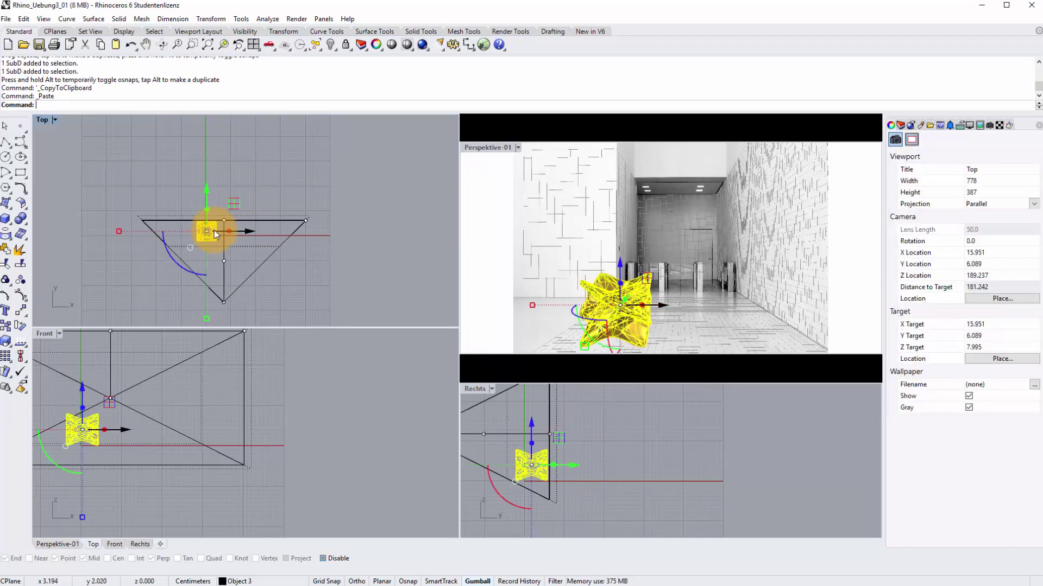
mouse_move(213, 230)
left_mouse_down()
mouse_move(256, 185)
mouse_move(246, 180)
mouse_move(251, 151)
left_mouse_up()
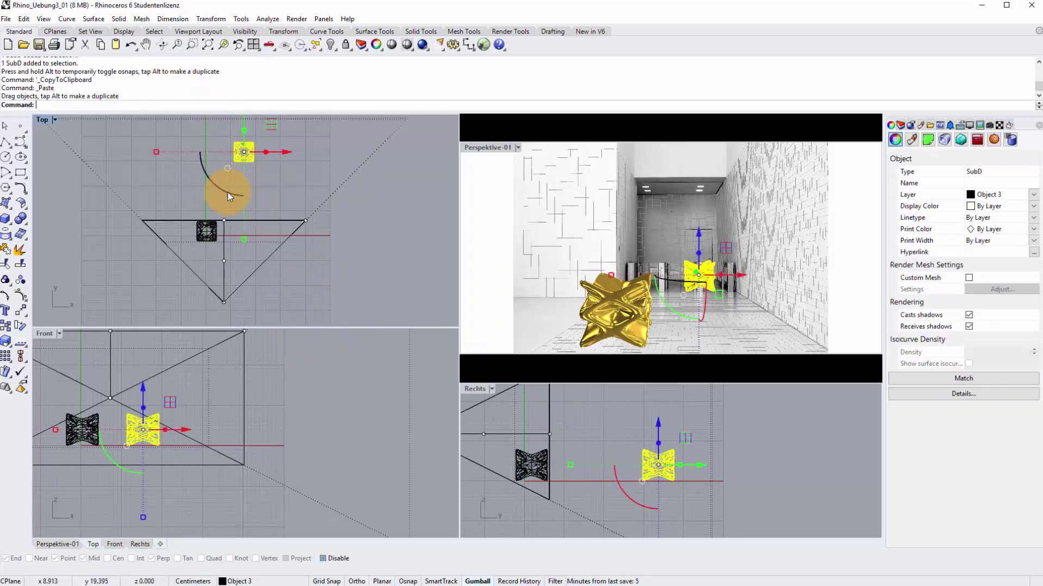
left_click_drag(227, 192, 253, 209)
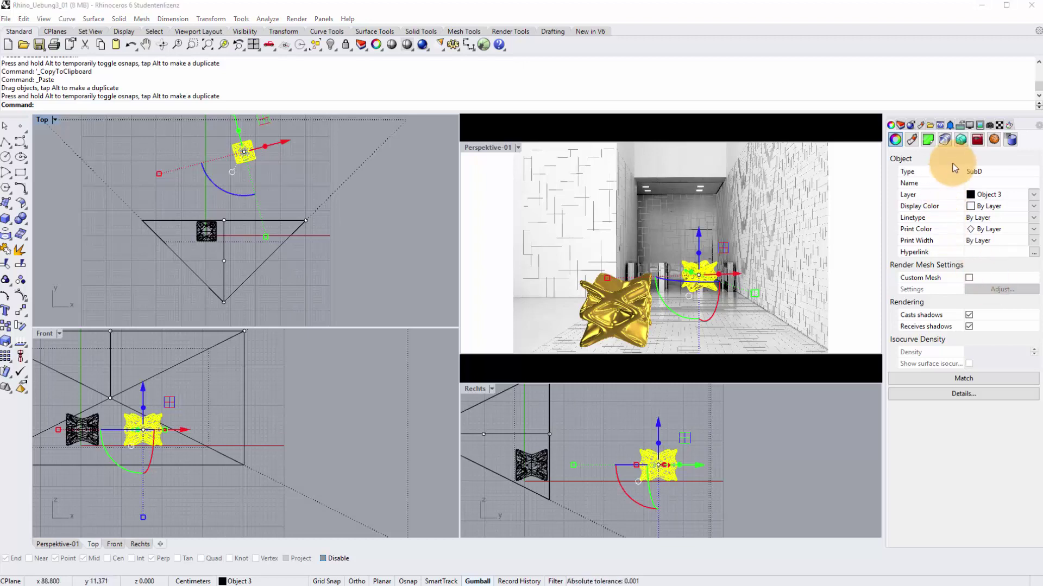
left_click(518, 148)
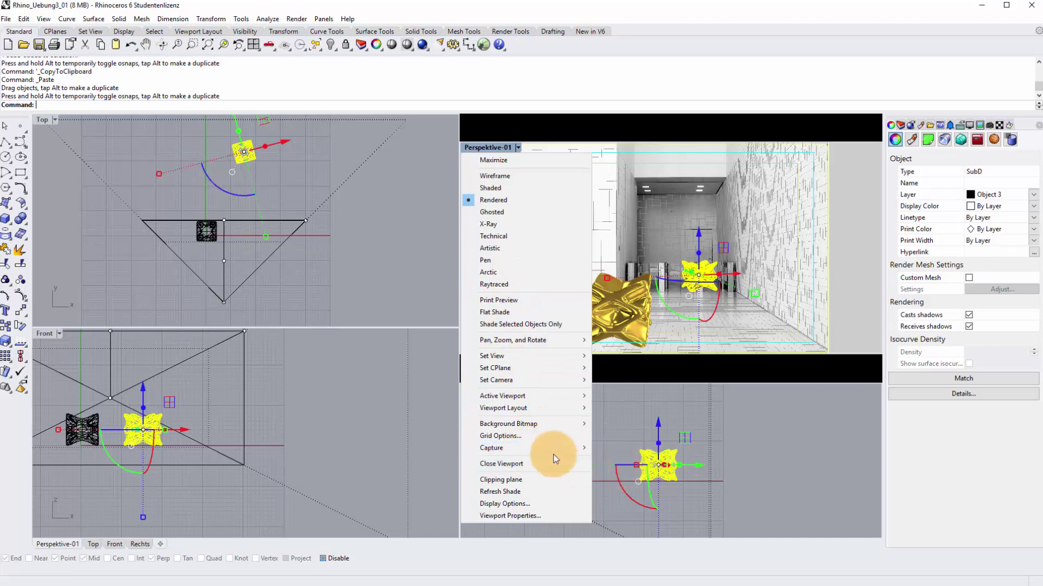
Tick Transparent Background in the Capture To File settings, then close them
mouse_move(491, 448)
left_click(609, 462)
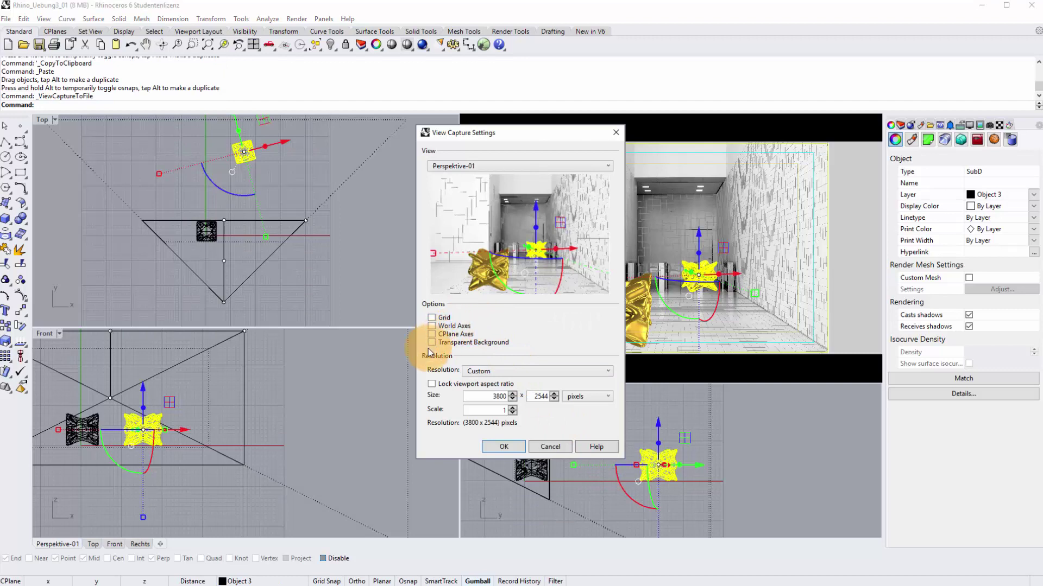
left_click(432, 343)
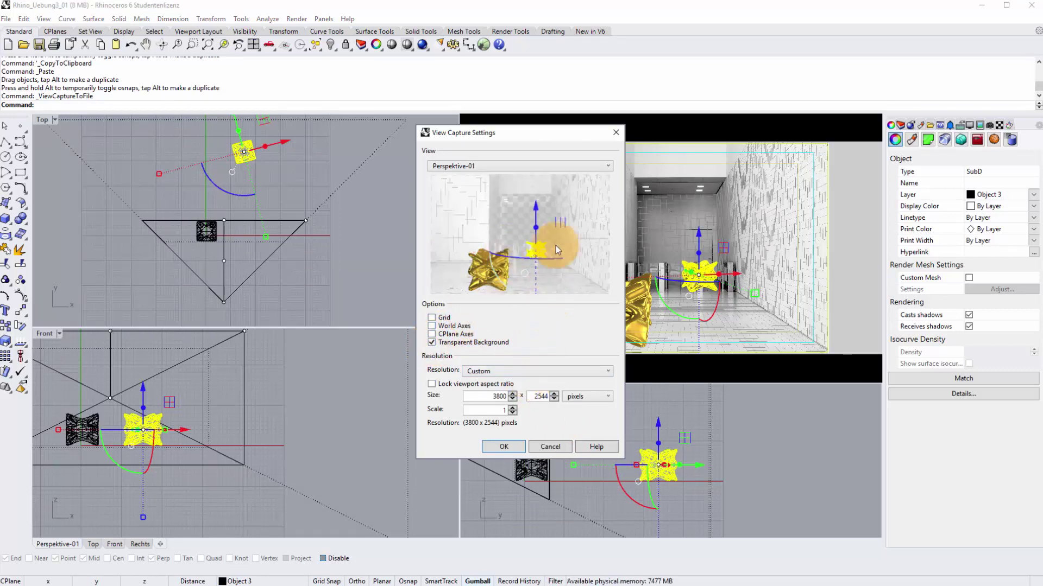
left_click(549, 448)
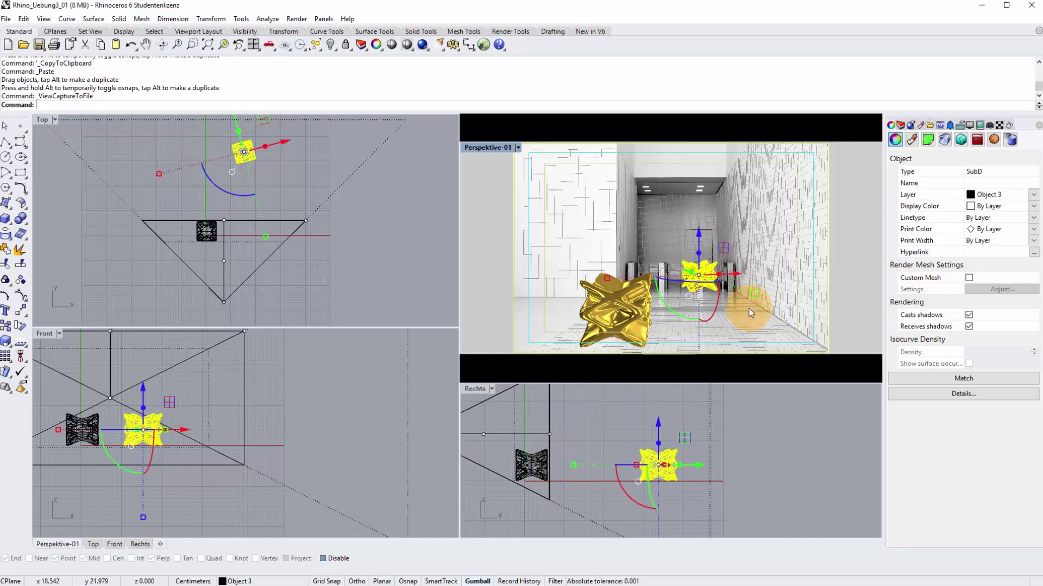
Enable Transparent background under Backdrop in the Rendering panel and deselect the object
left_click(902, 125)
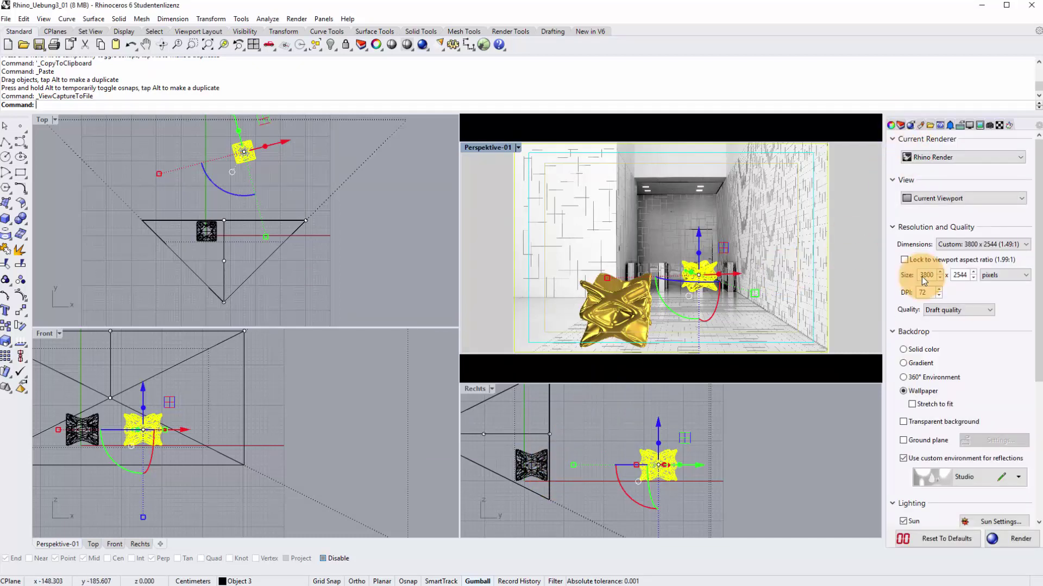
left_click(902, 424)
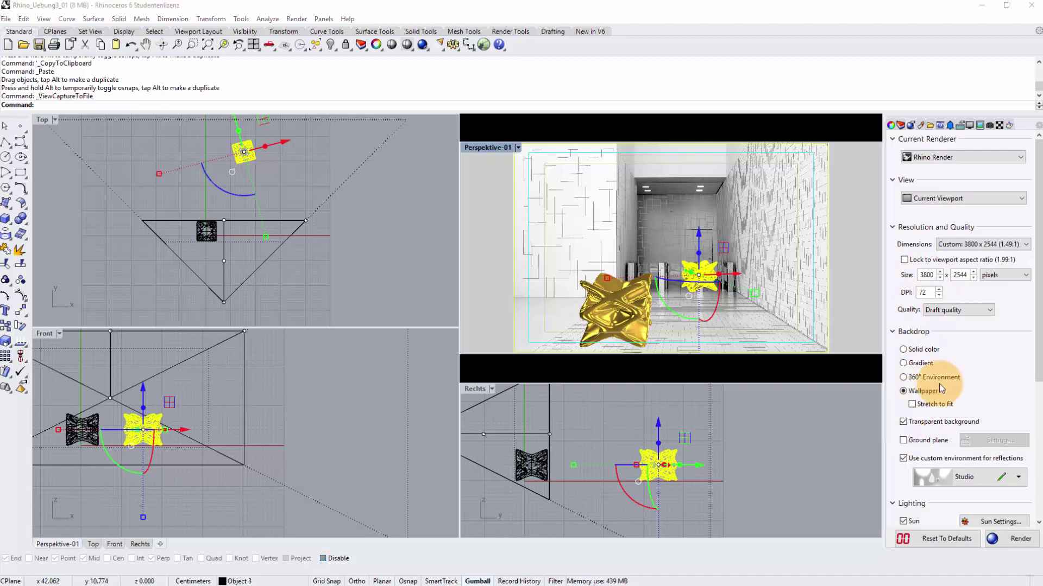
left_click(890, 125)
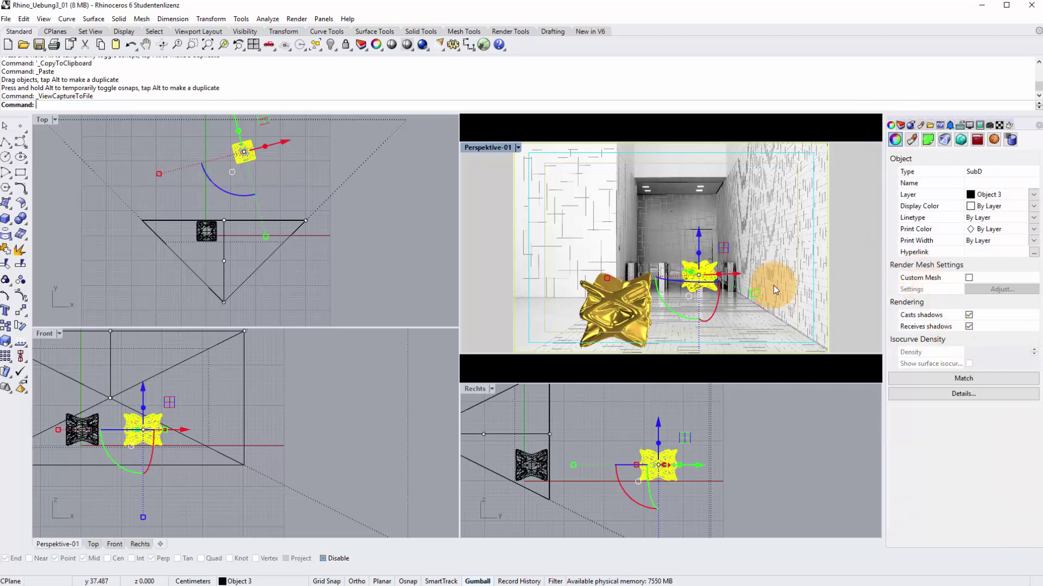
left_click(493, 224)
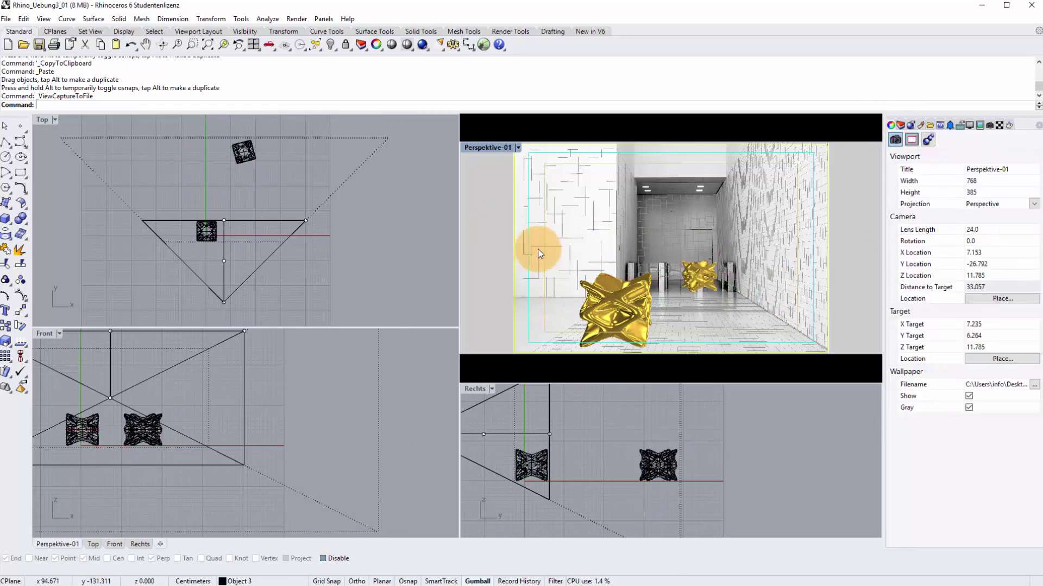
Uncheck the wallpaper's Show option, toggle Gray off and on, and check the Safe Frame settings
left_click(968, 396)
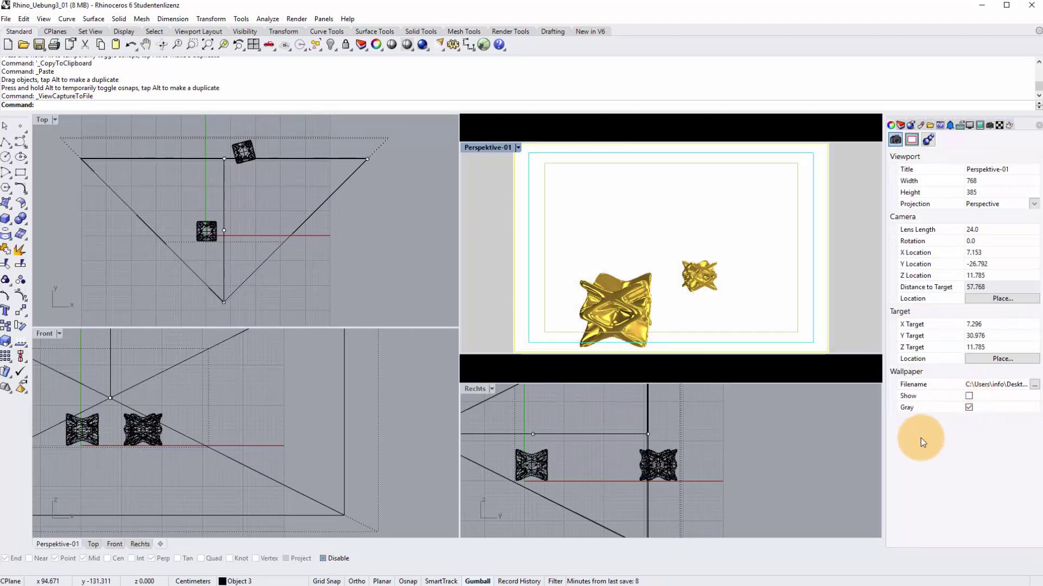
left_click(969, 407)
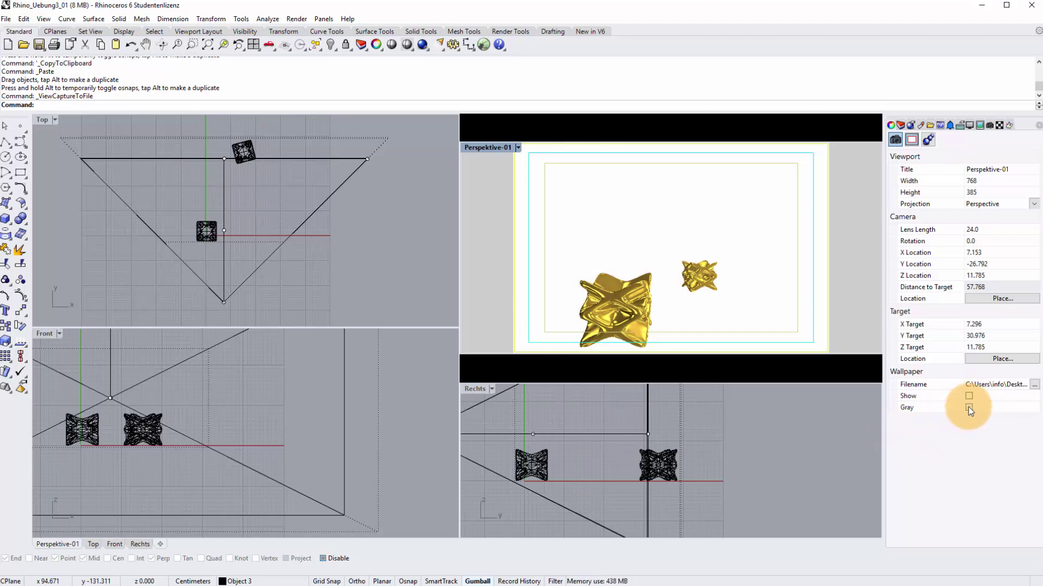
left_click(969, 407)
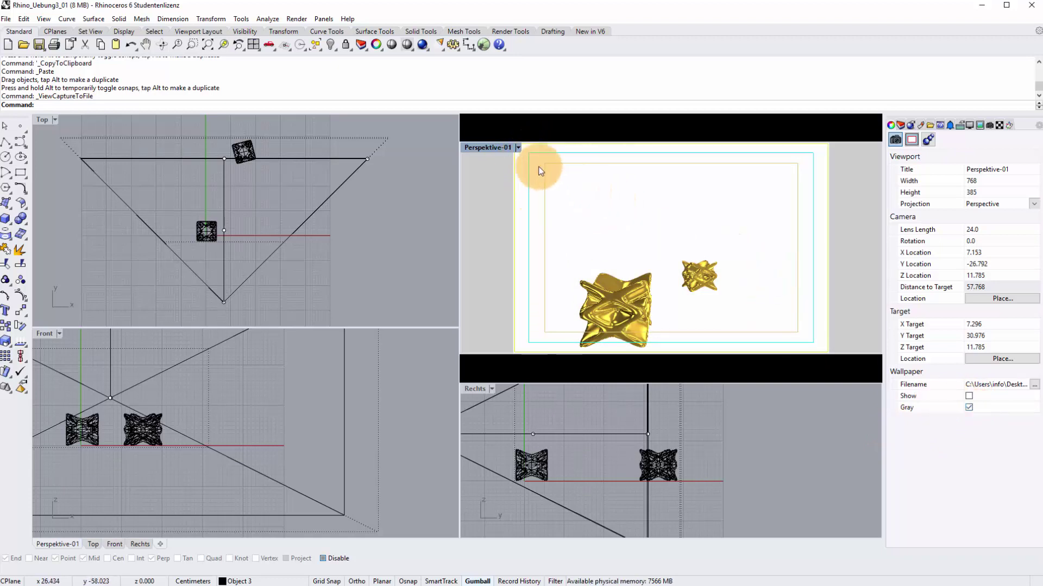
left_click(913, 140)
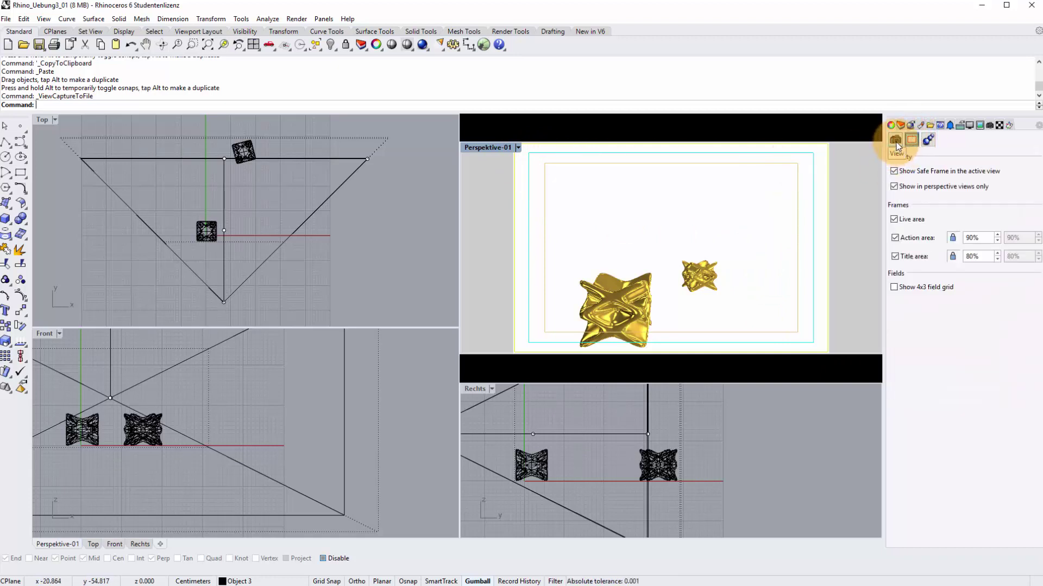
left_click(896, 140)
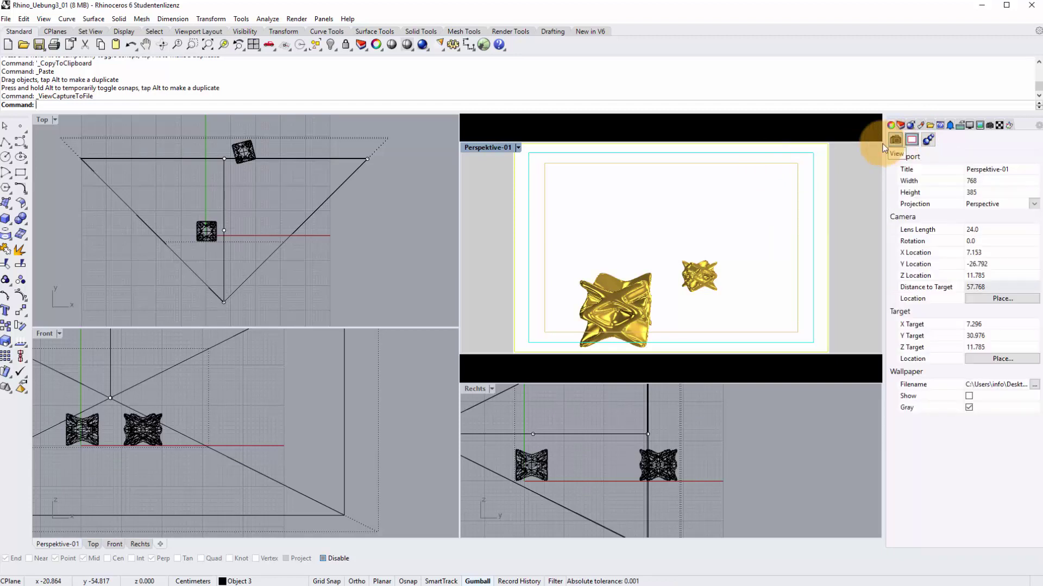
Capture the Perspektive-01 view to a file with a transparent background
left_click(517, 148)
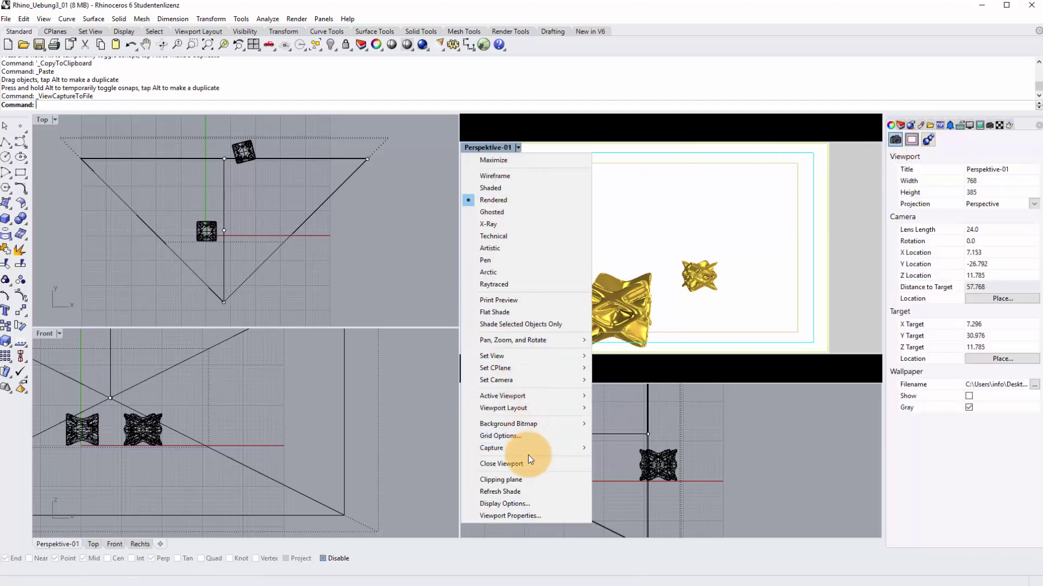
mouse_move(491, 448)
left_click(630, 464)
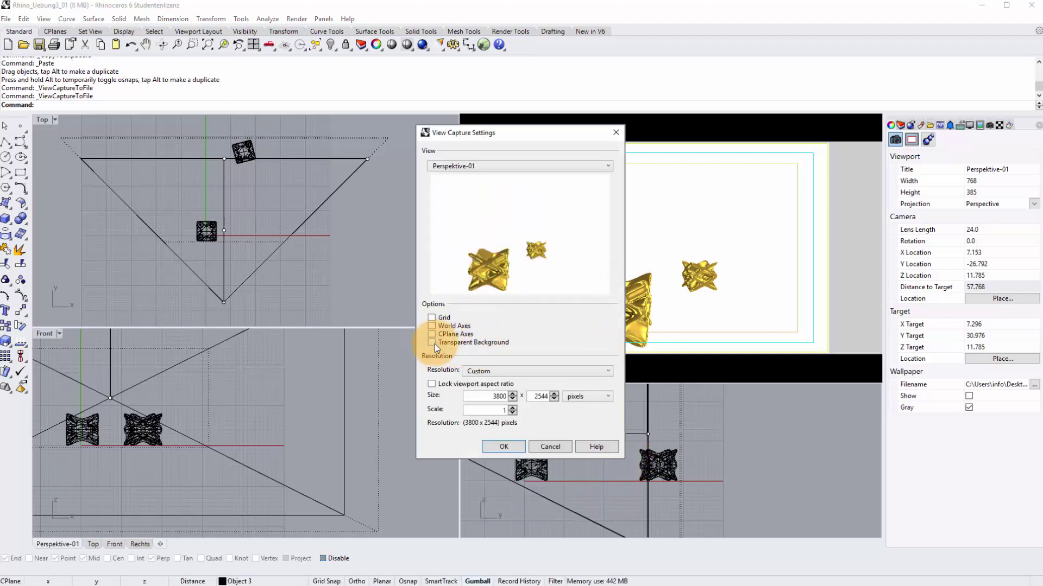
left_click(435, 344)
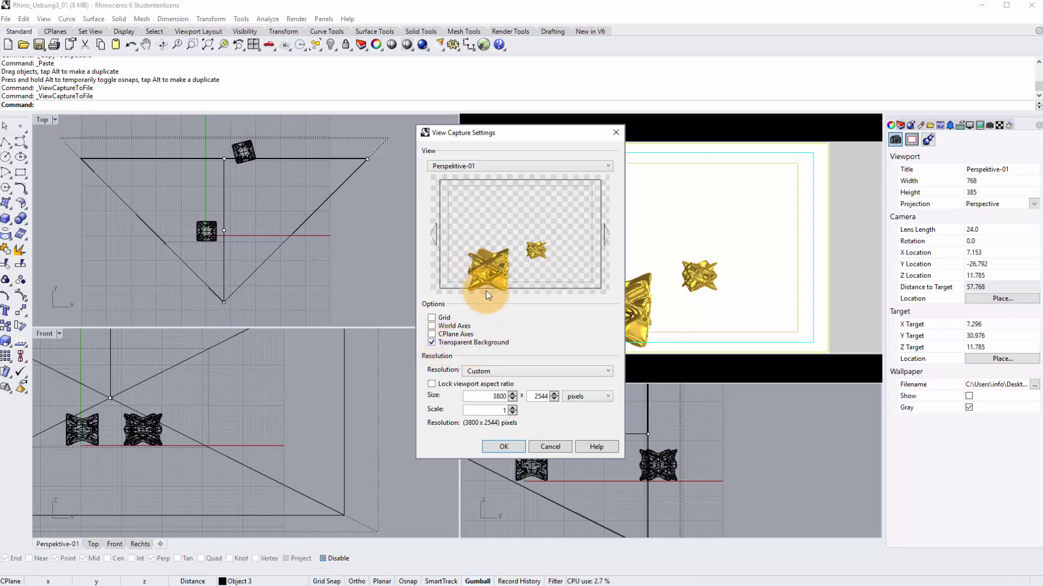
left_click(504, 448)
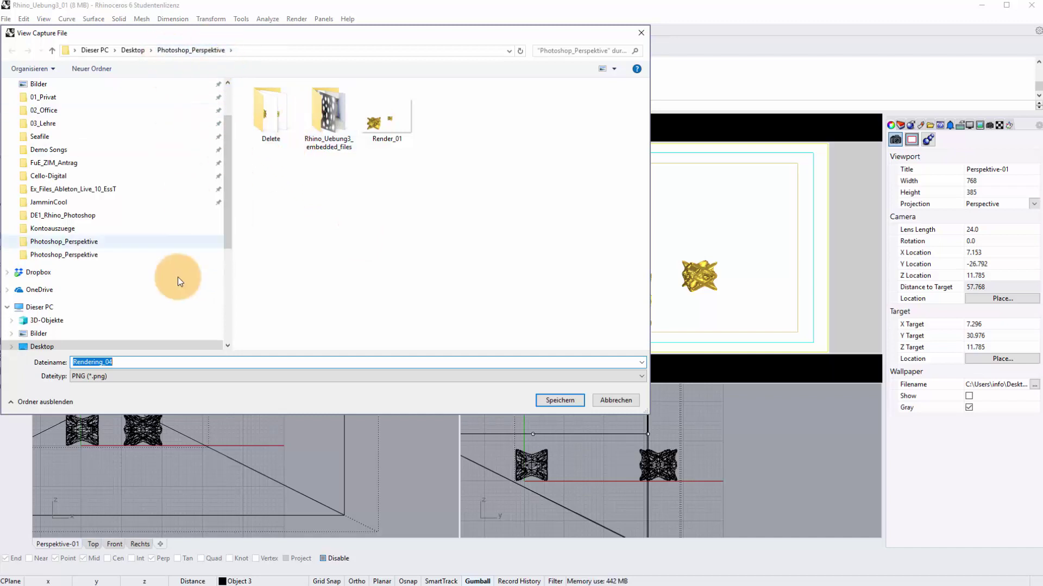
Change the file name ending to 2 and save it as Rendering_02.png
left_click(112, 362)
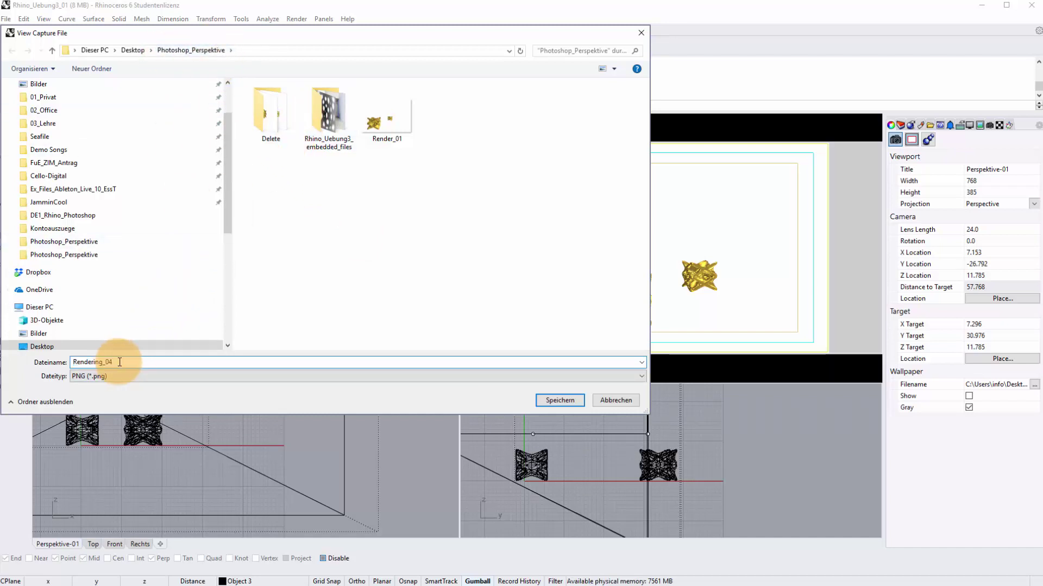
left_click_drag(112, 361, 108, 362)
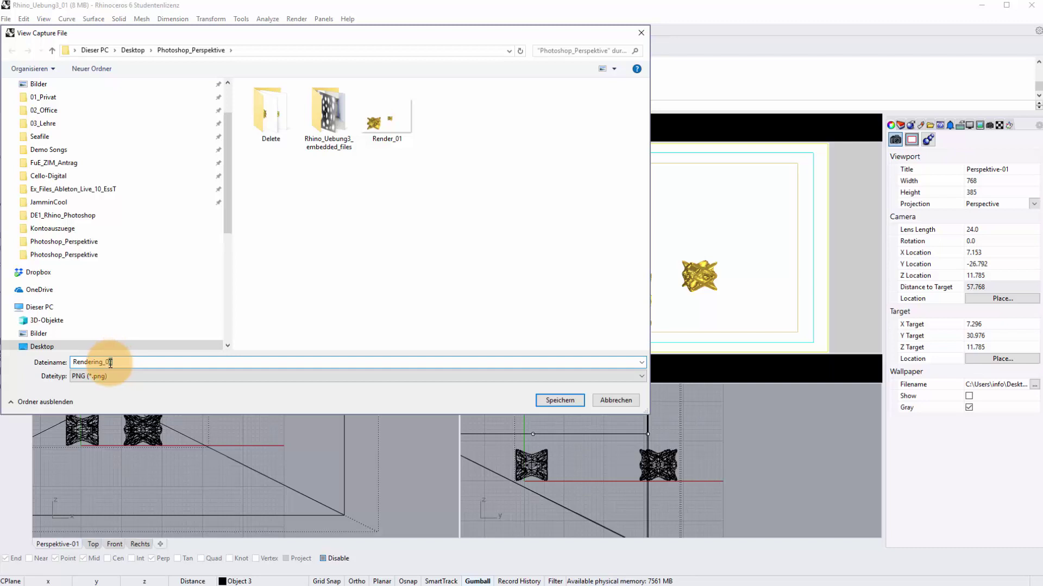
type("2")
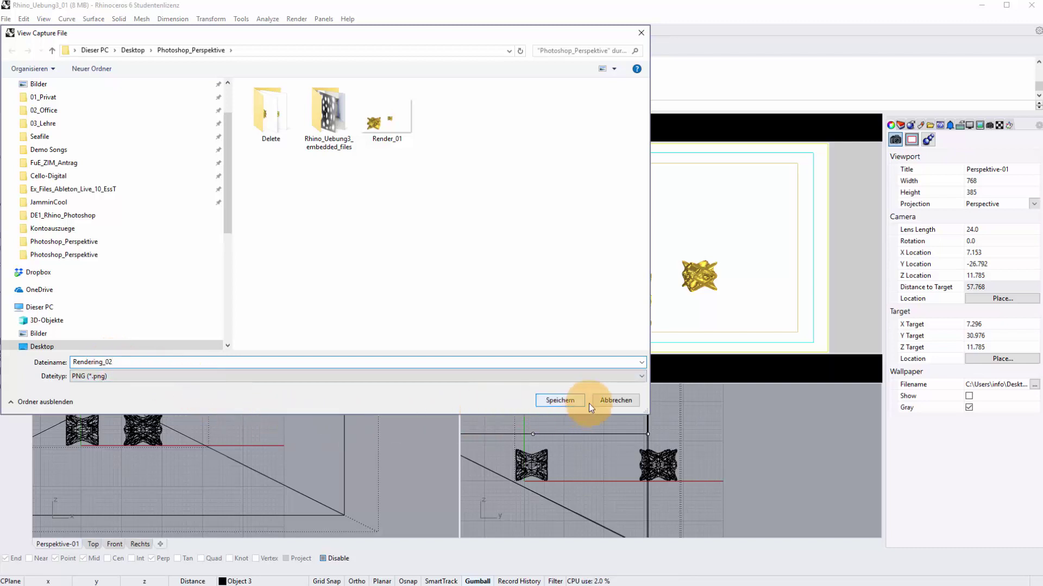
left_click(566, 404)
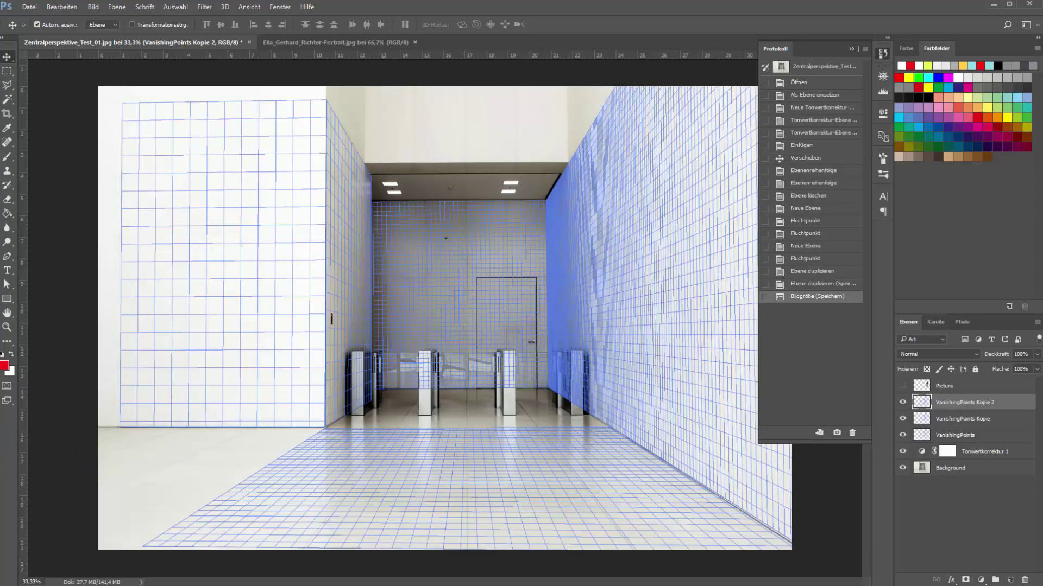
Drag Rendering_02.png into Photoshop so the two gold objects open as their own document
left_click_drag(136, 93, 462, 47)
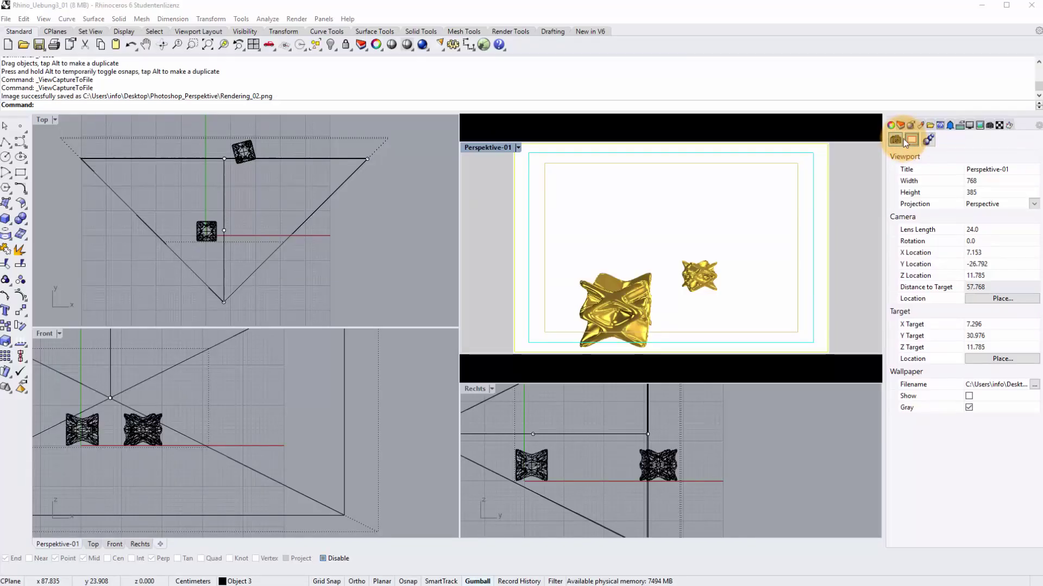
Hide the safe frame and capture the Perspective view at 3800 × 2544 with transparent background
left_click(904, 138)
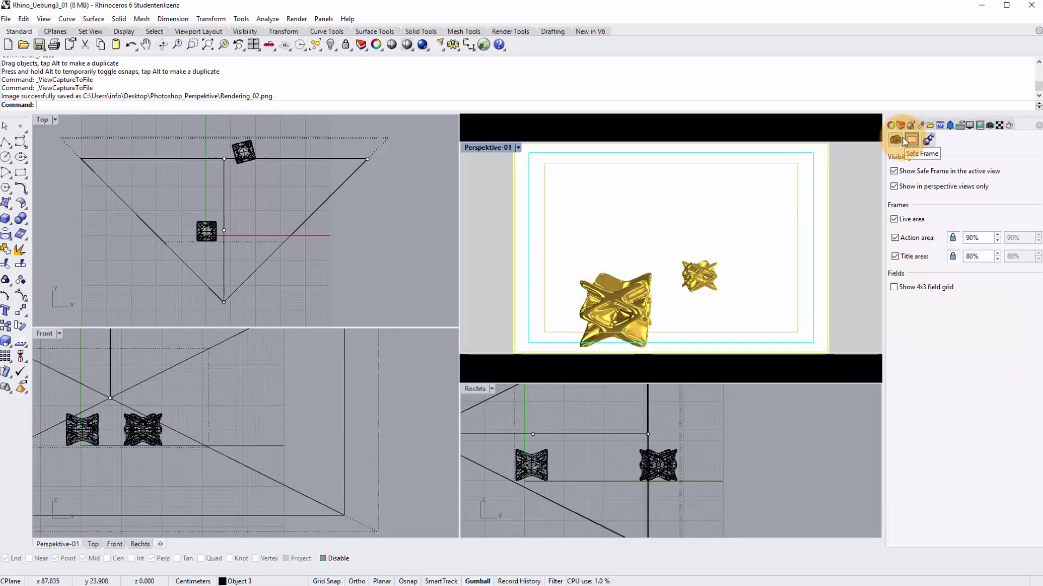
left_click(894, 170)
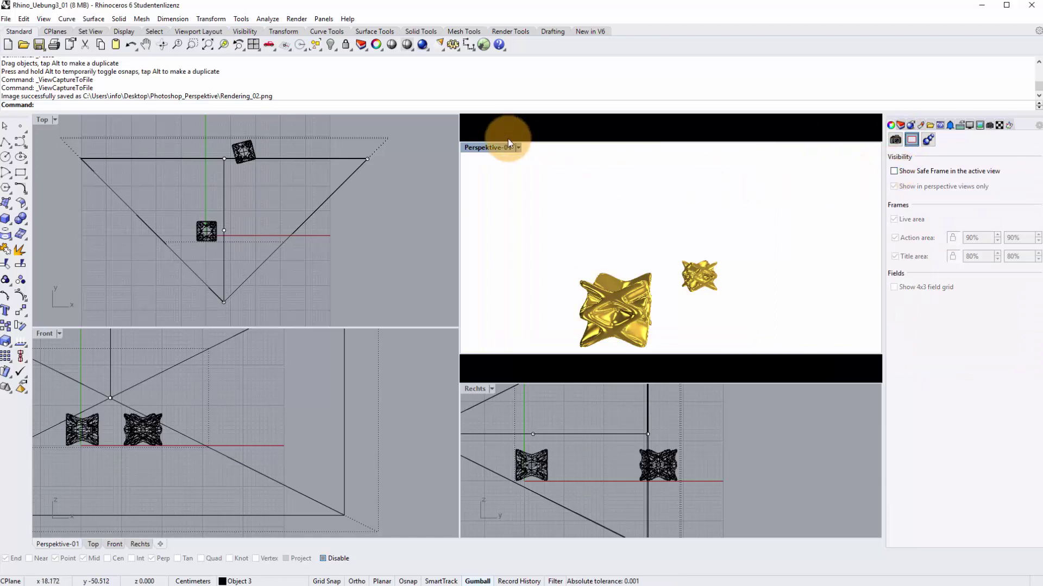
left_click(519, 148)
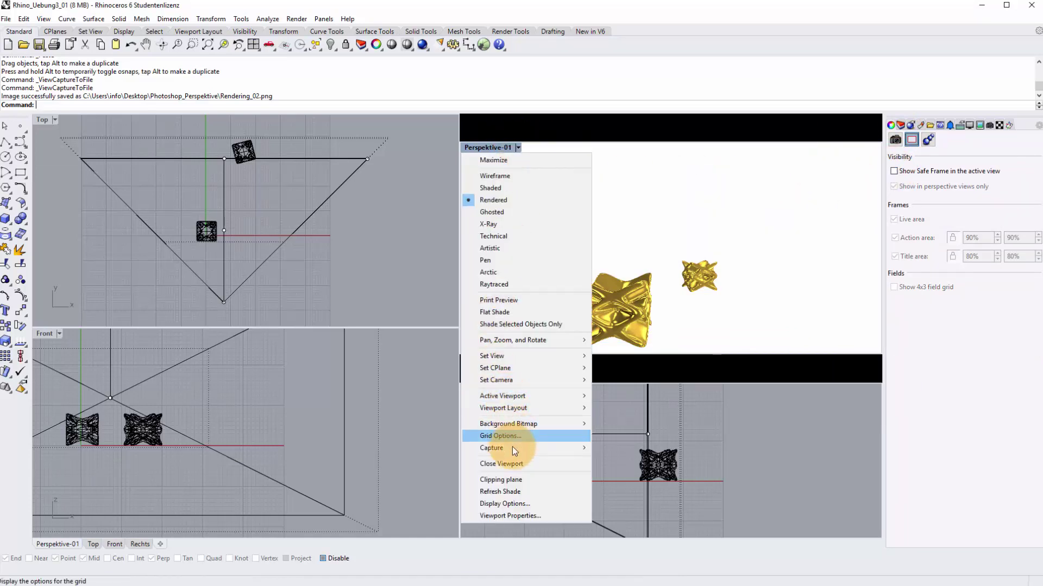
mouse_move(490, 448)
left_click(633, 460)
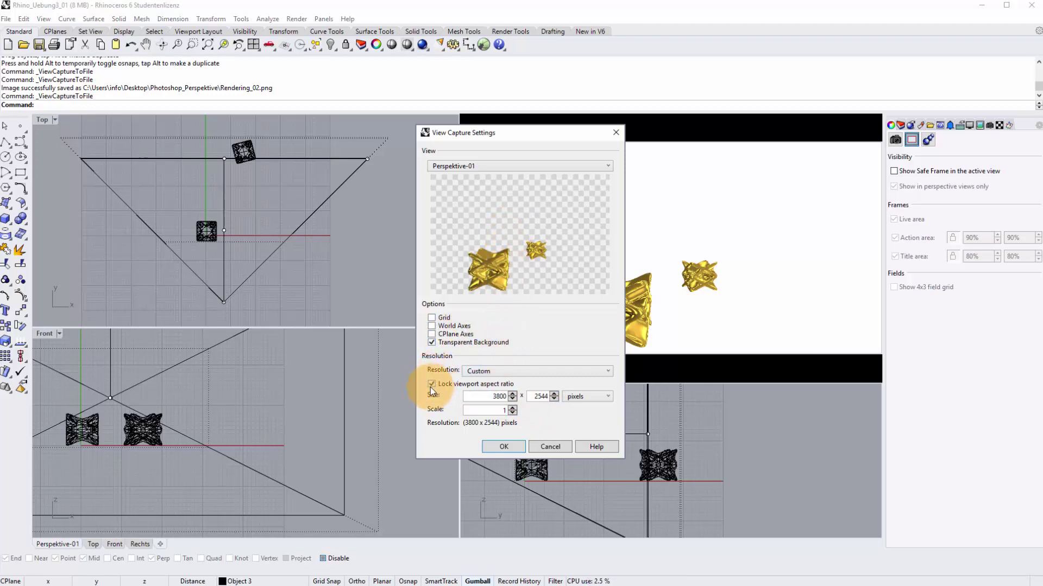
left_click(505, 447)
Save the capture under the file name Rendering_03.png
left_click(111, 362)
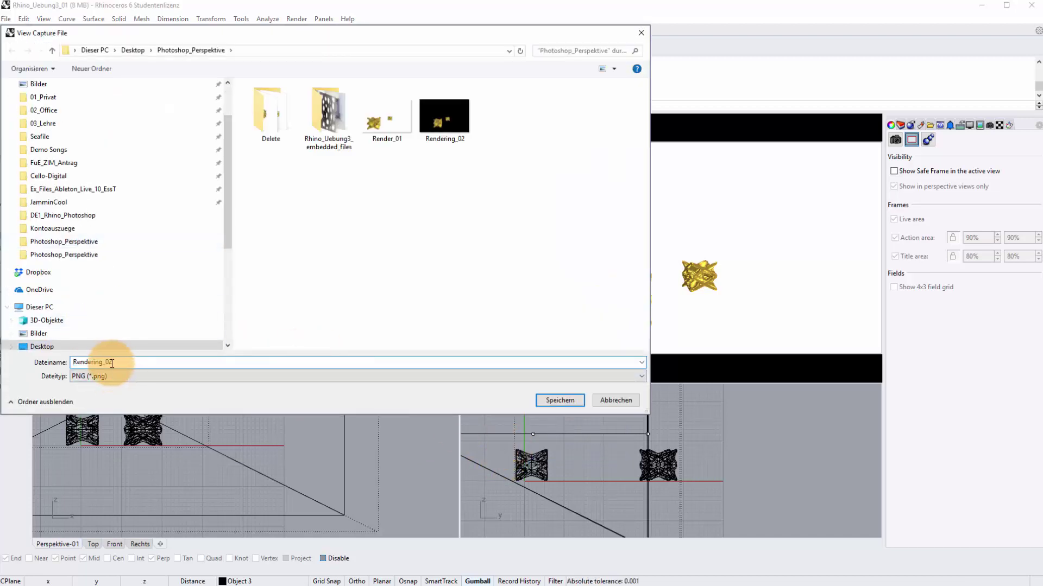
left_click_drag(121, 363, 109, 363)
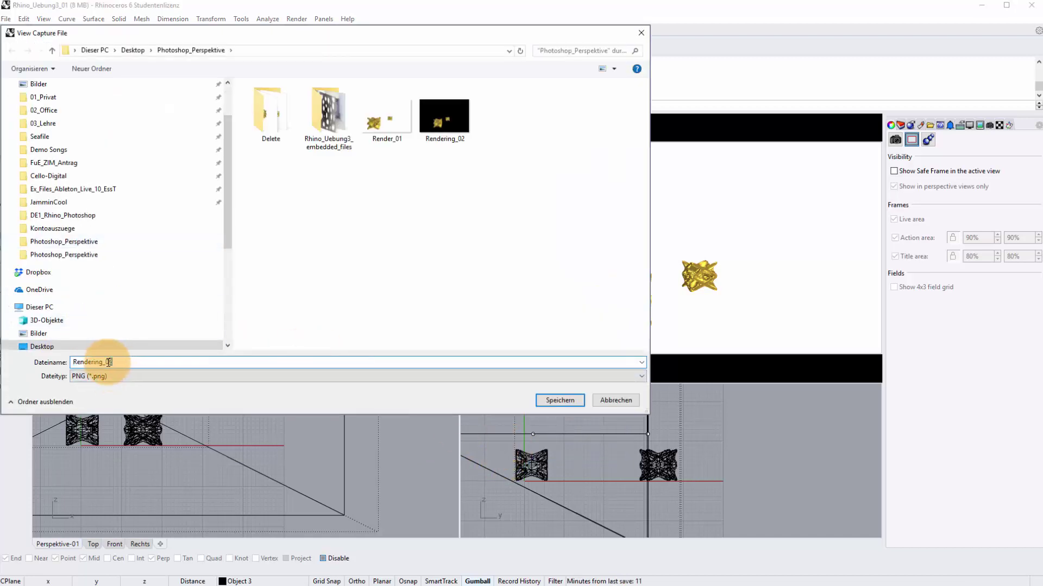
type("3")
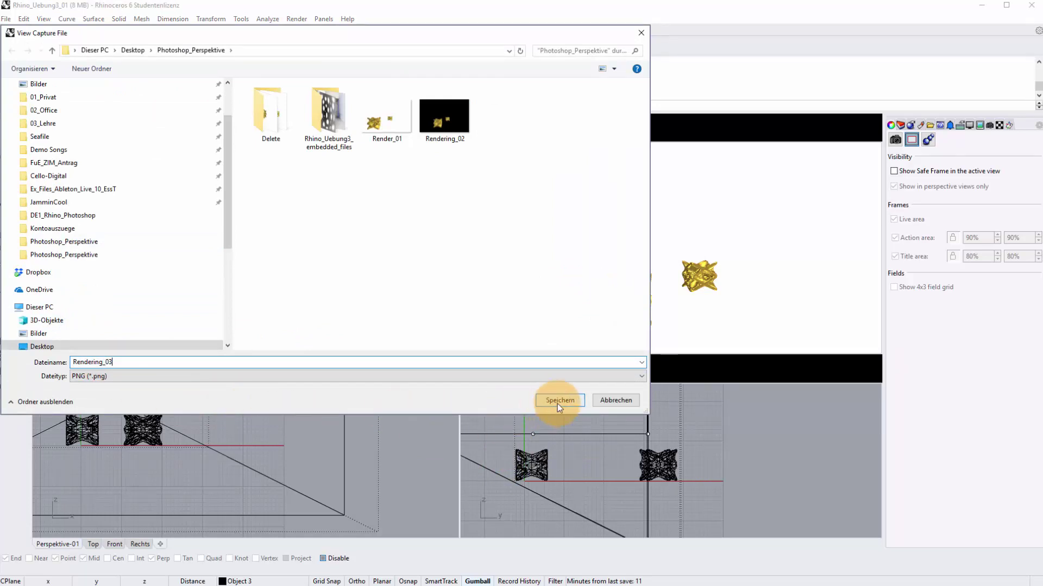
left_click(557, 402)
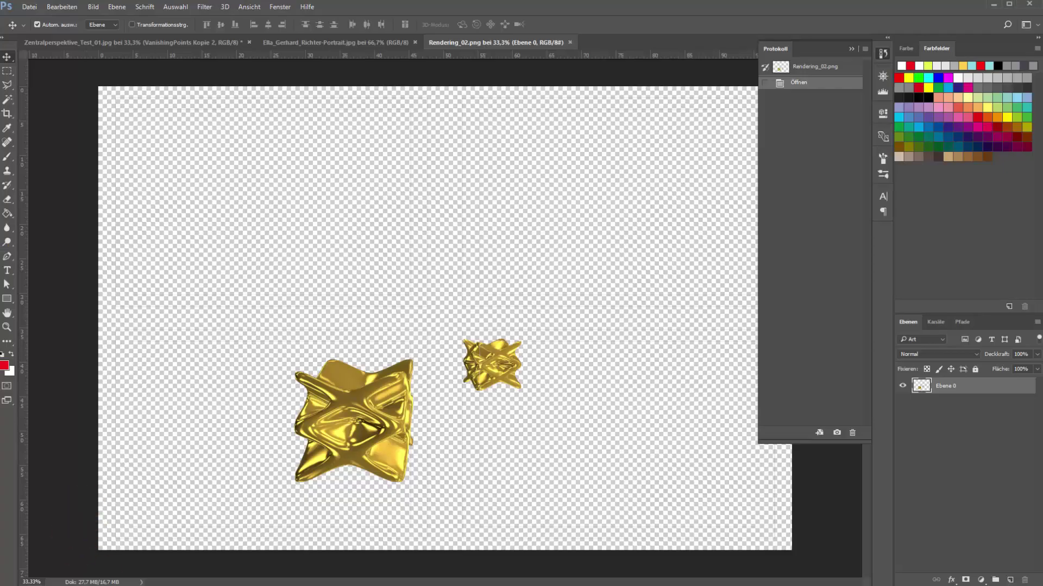
Open Rendering_03.png and copy its entire contents with Ctrl+A and Ctrl+C
left_click_drag(189, 197, 647, 46)
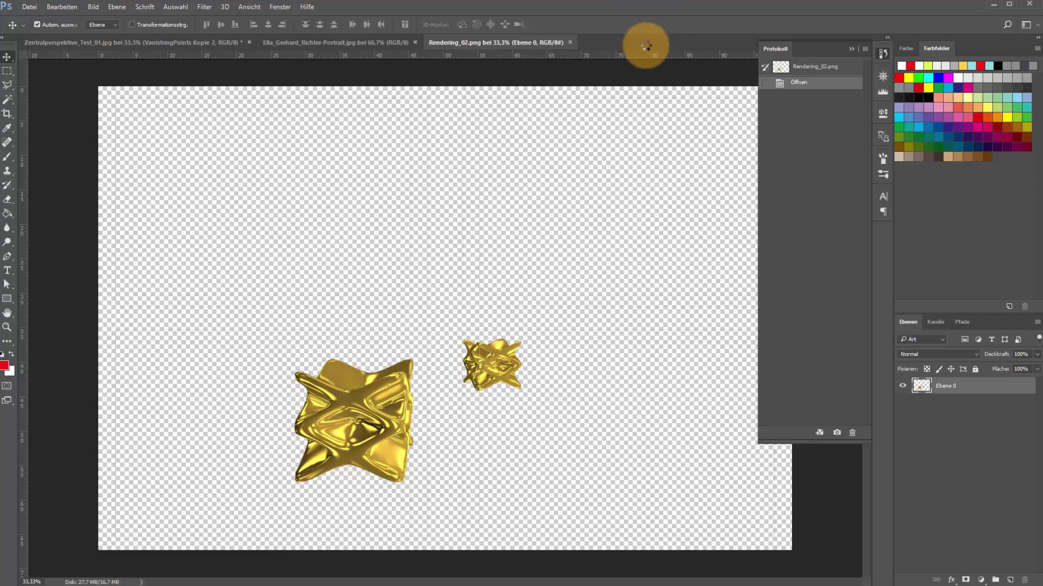
mouse_move(646, 44)
left_mouse_down()
mouse_move(393, 274)
mouse_move(387, 196)
mouse_move(519, 187)
left_mouse_up()
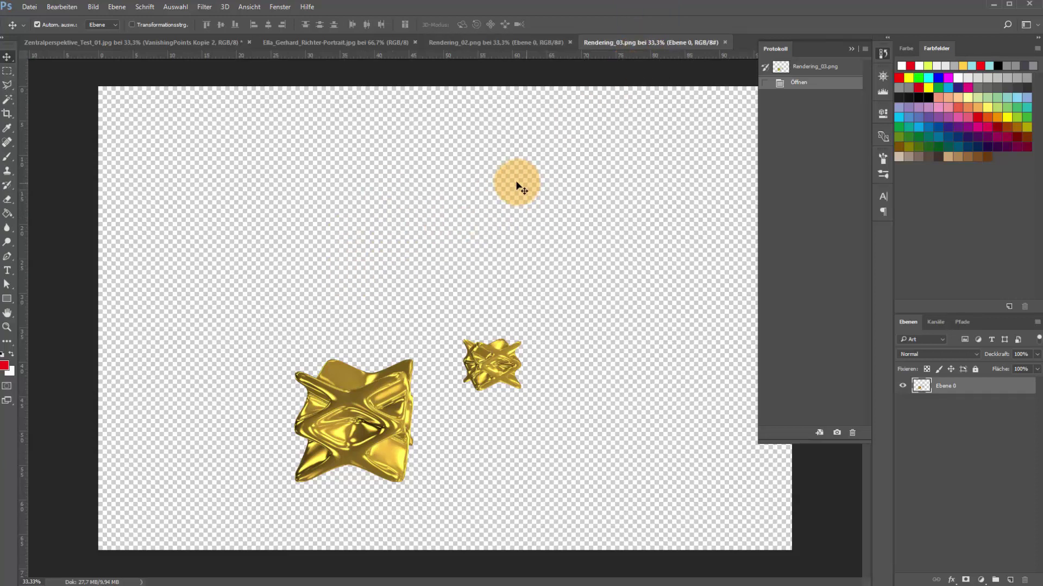
key("ctrl+a")
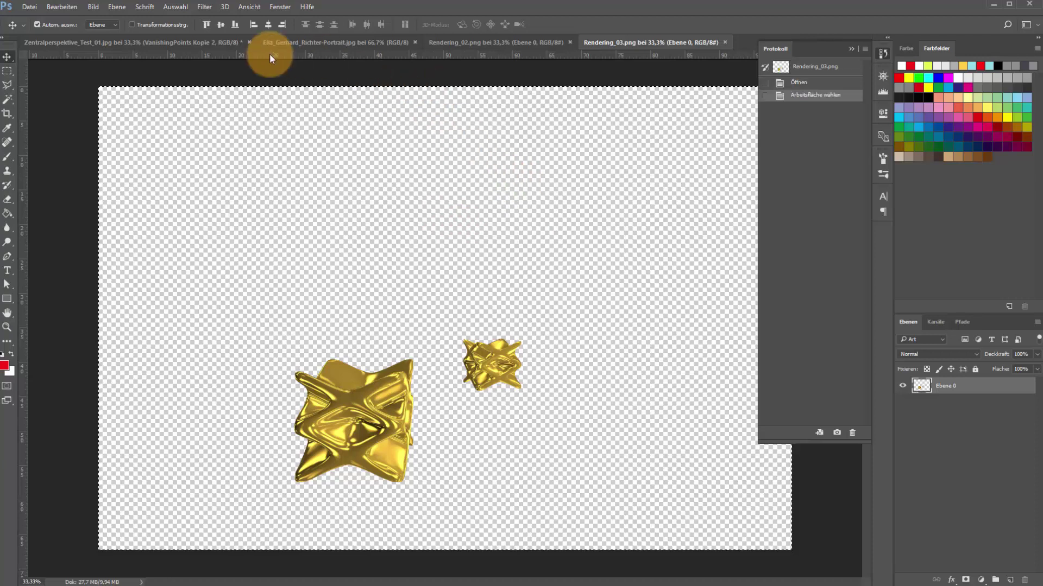
key("ctrl")
Confirm in Bildgröße that the image is 3800 × 2544 px, then cancel
left_click(92, 7)
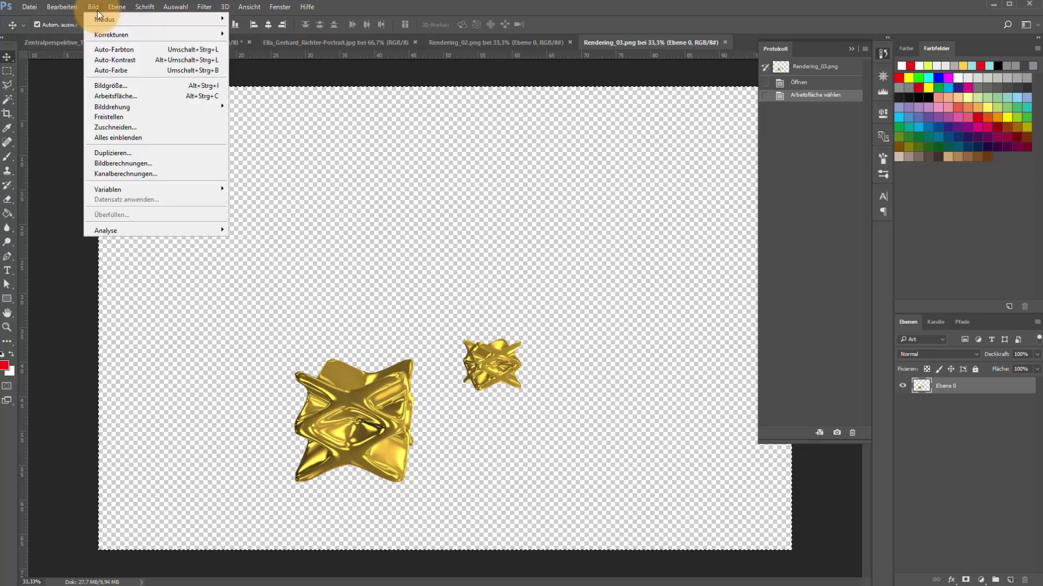
left_click(116, 86)
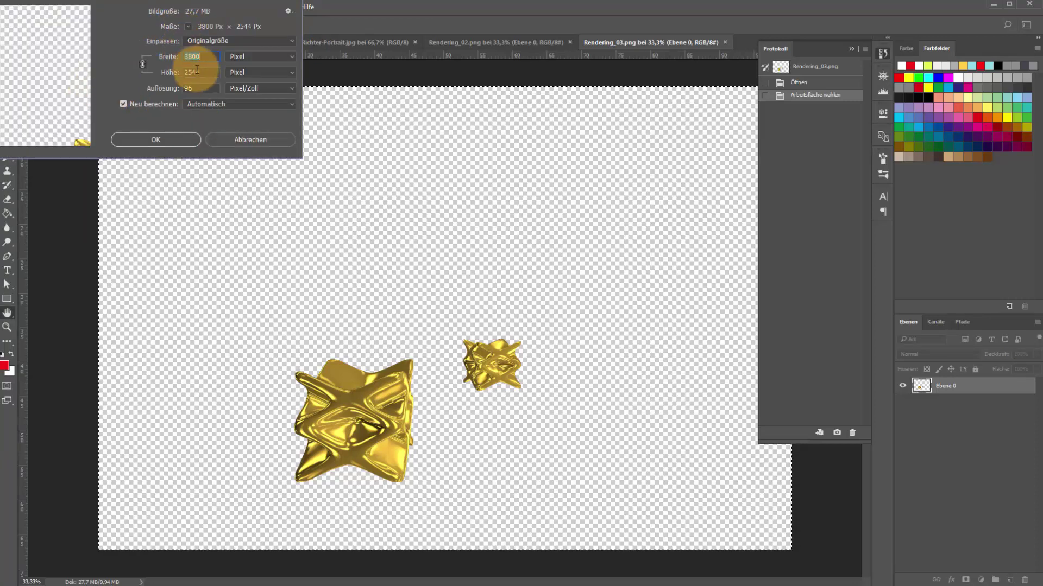
left_click(229, 140)
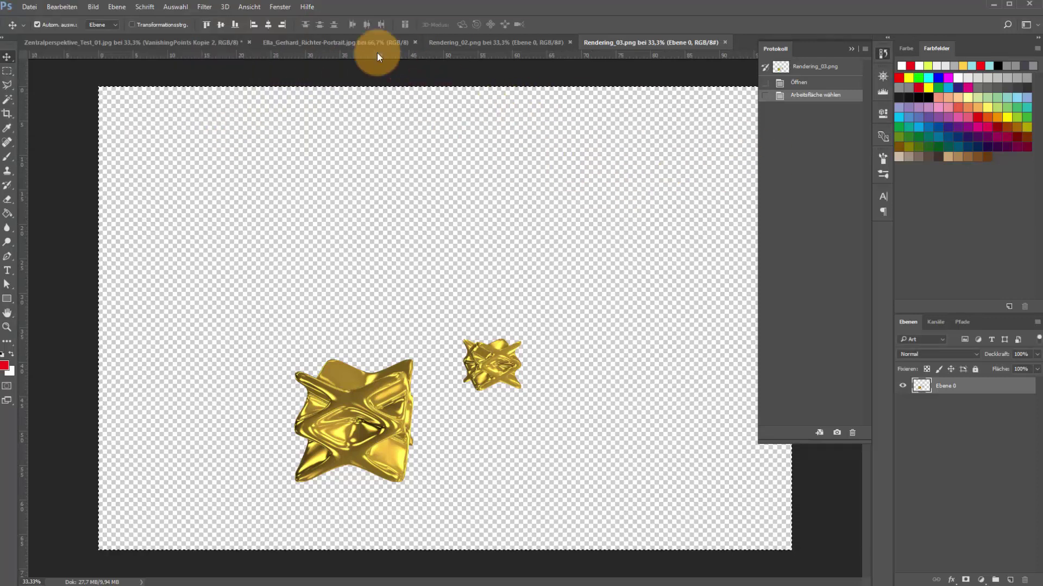
Paste the gold objects into the corridor photo at their original position
left_click(207, 44)
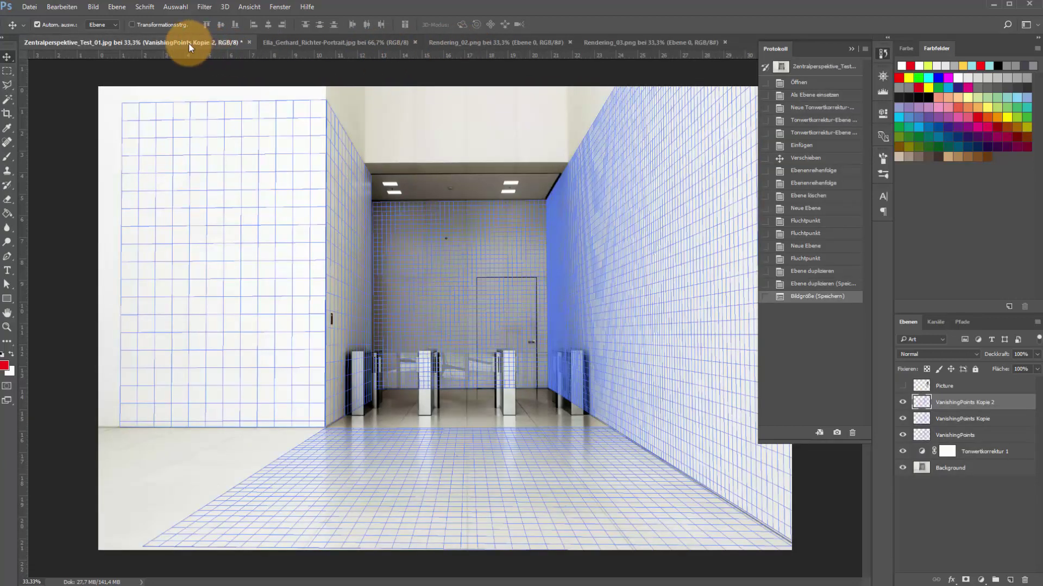
key("ctrl")
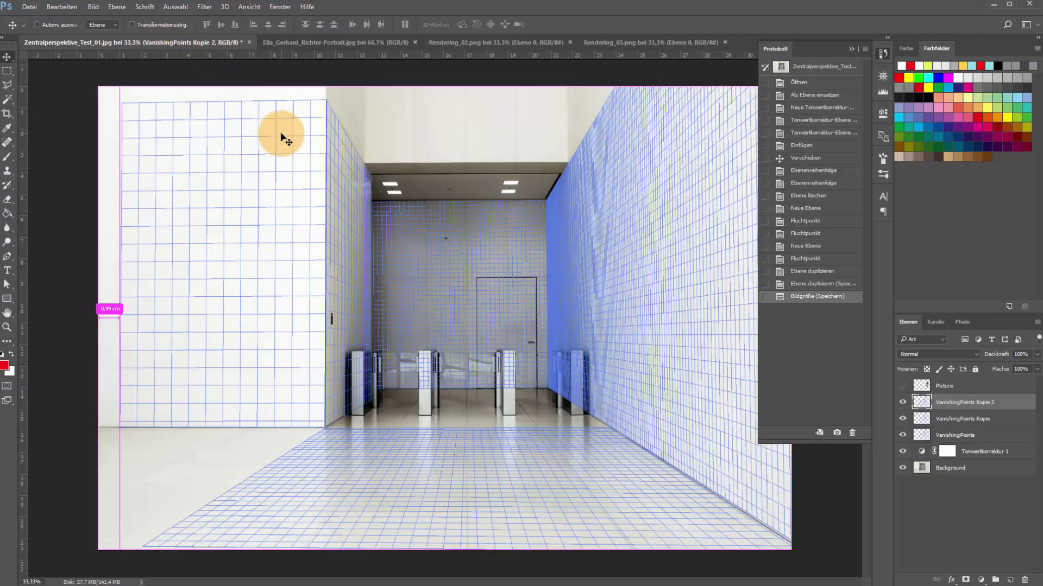
key("ctrl+v")
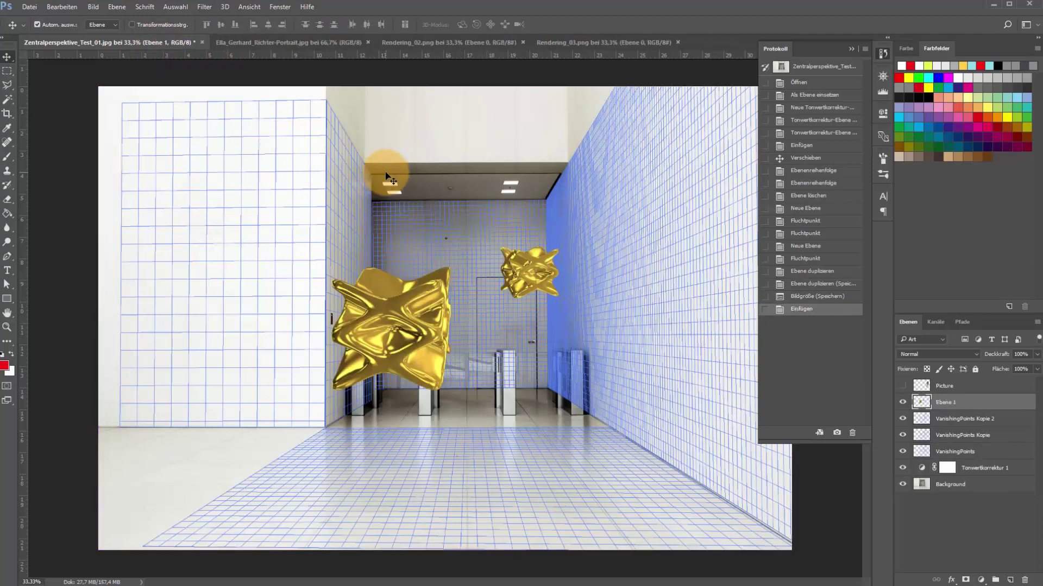
key("ctrl")
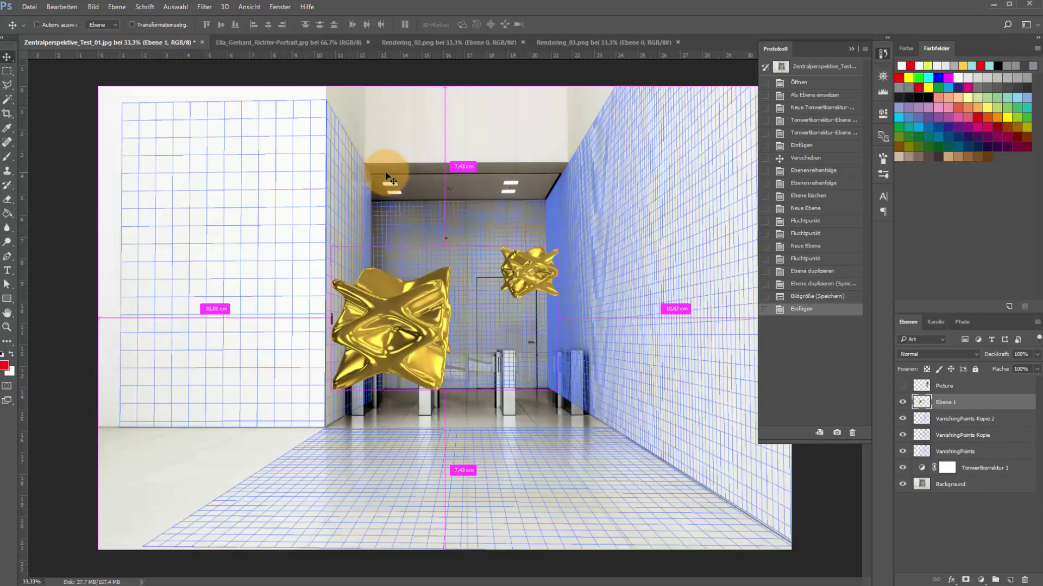
key("ctrl+z")
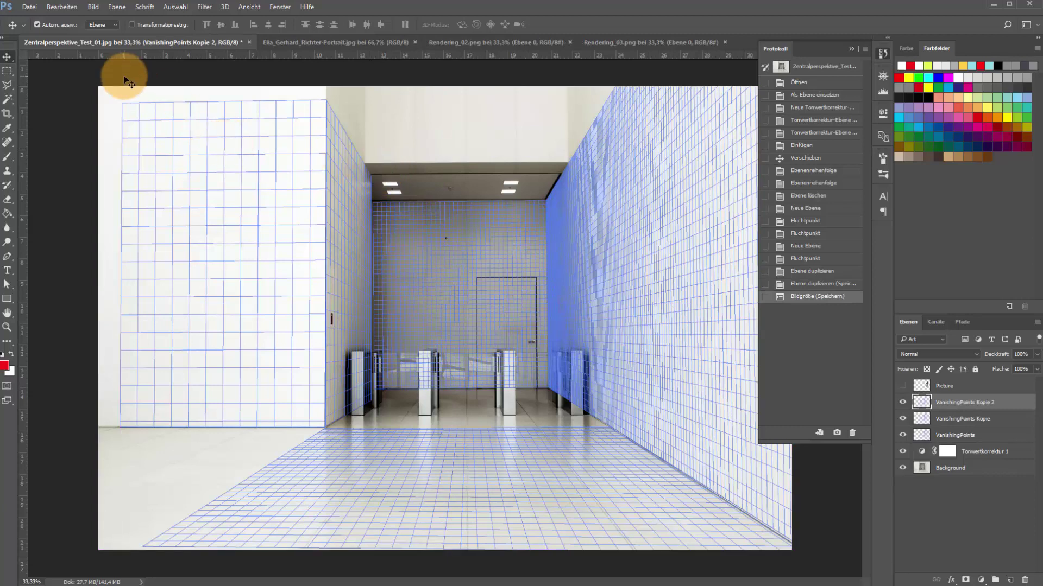
left_click(68, 11)
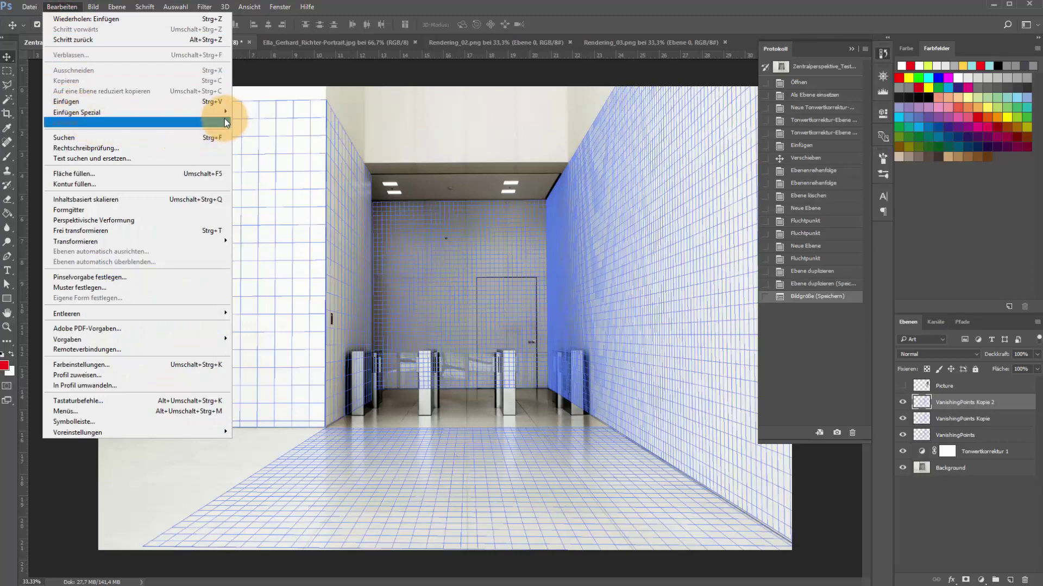
mouse_move(130, 112)
left_click(271, 113)
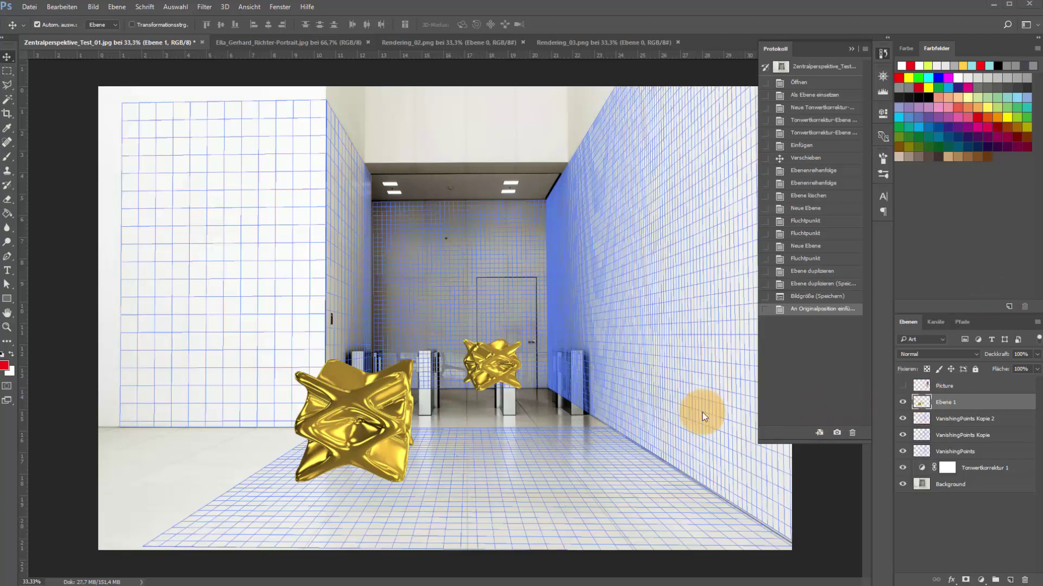
Rename the pasted layer to Objects
double_click(942, 403)
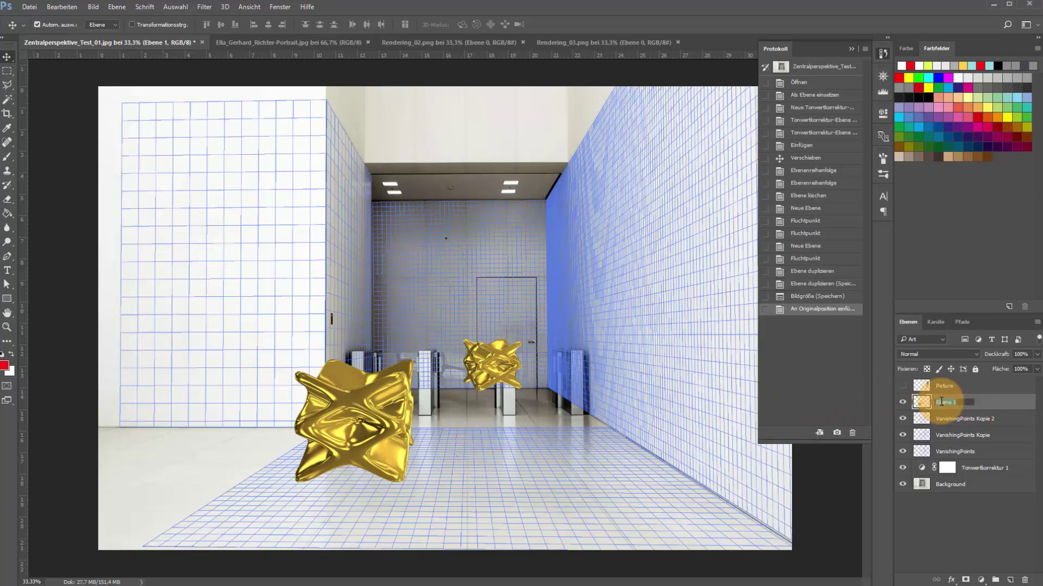
type("Objects")
key("Return")
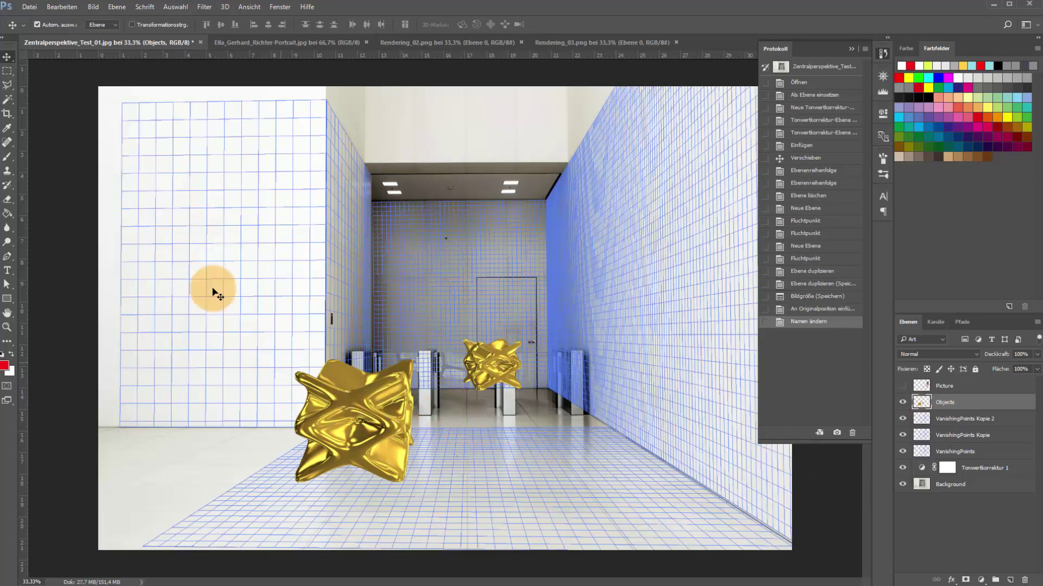
Start Perspektivische Verformung and fit a front plane around the front object along the floor
left_click(62, 7)
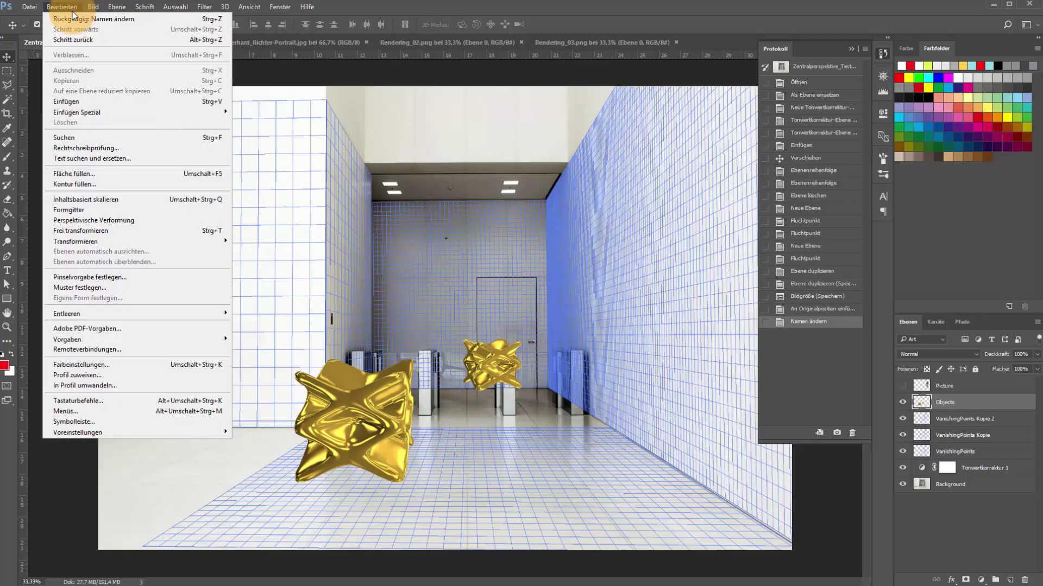
left_click(106, 220)
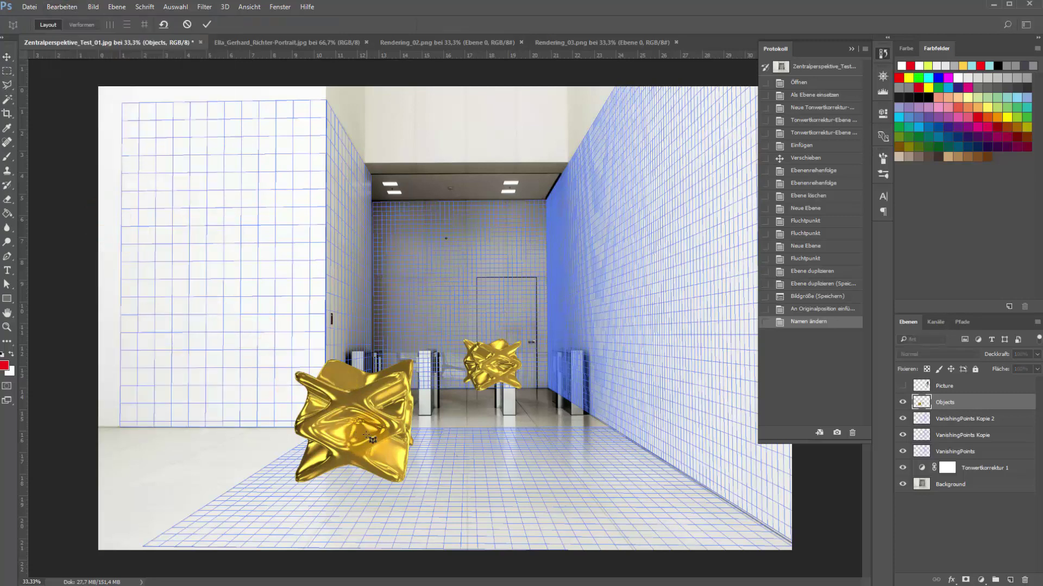
mouse_move(312, 372)
left_mouse_down()
mouse_move(300, 374)
mouse_move(437, 465)
left_mouse_up()
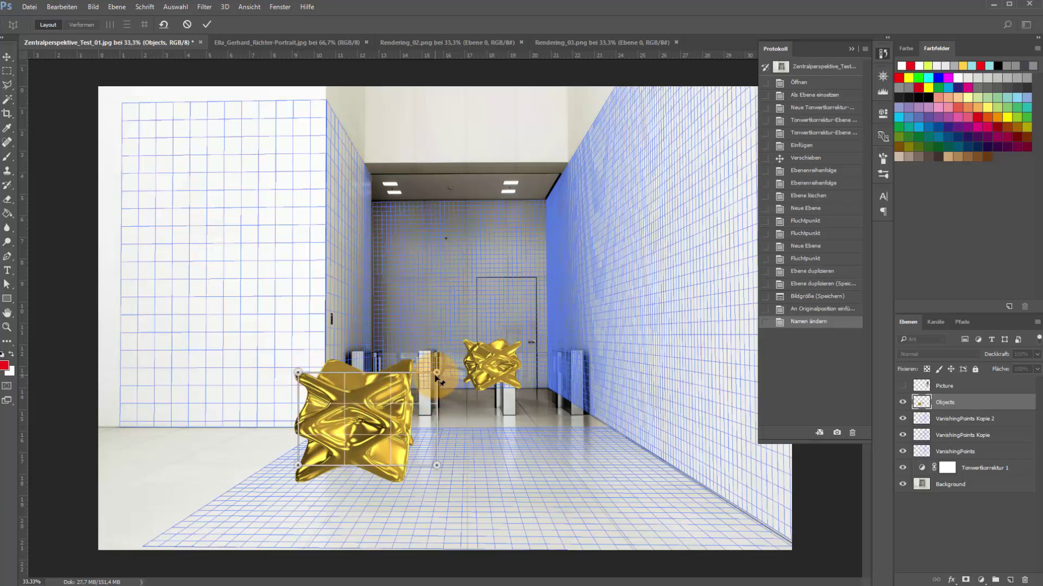
left_click_drag(437, 374, 401, 375)
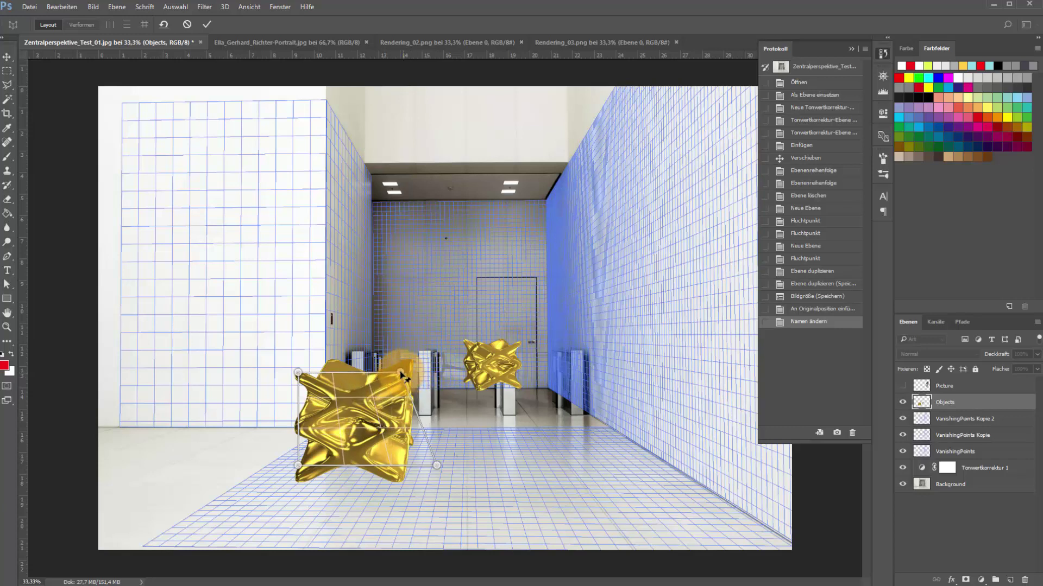
left_click(441, 465)
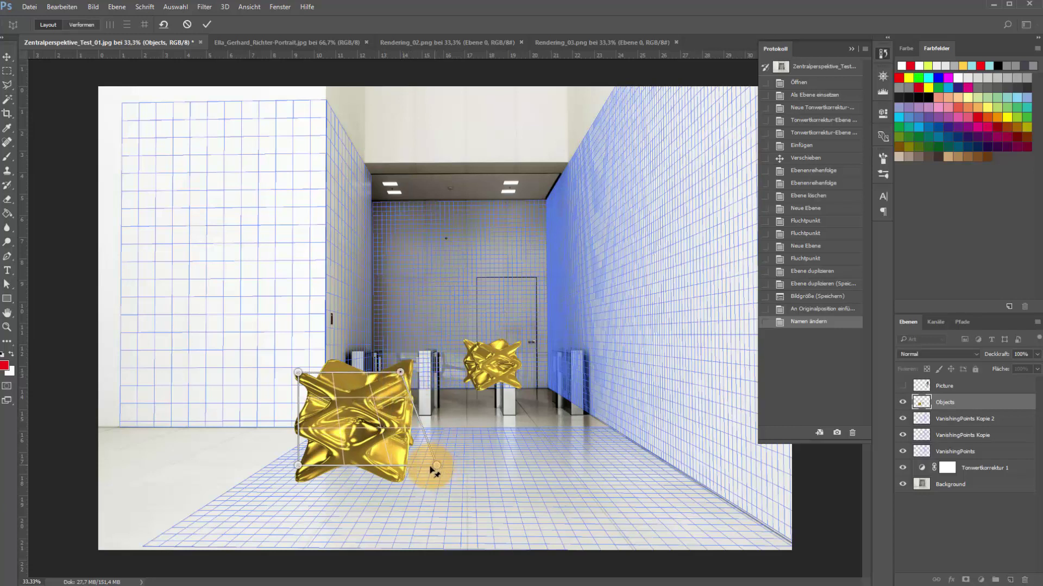
left_click_drag(434, 470, 404, 482)
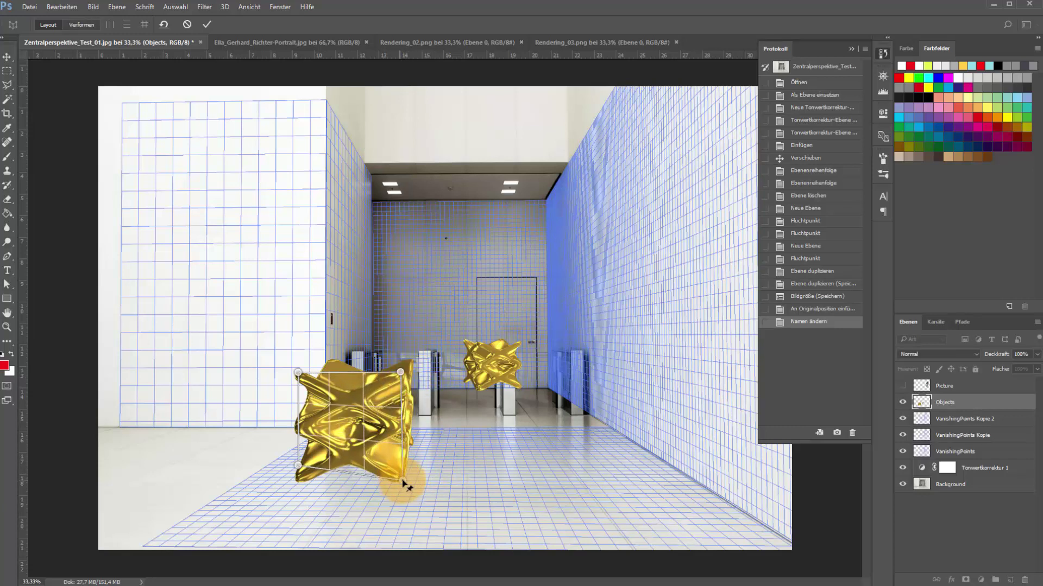
left_click(300, 469)
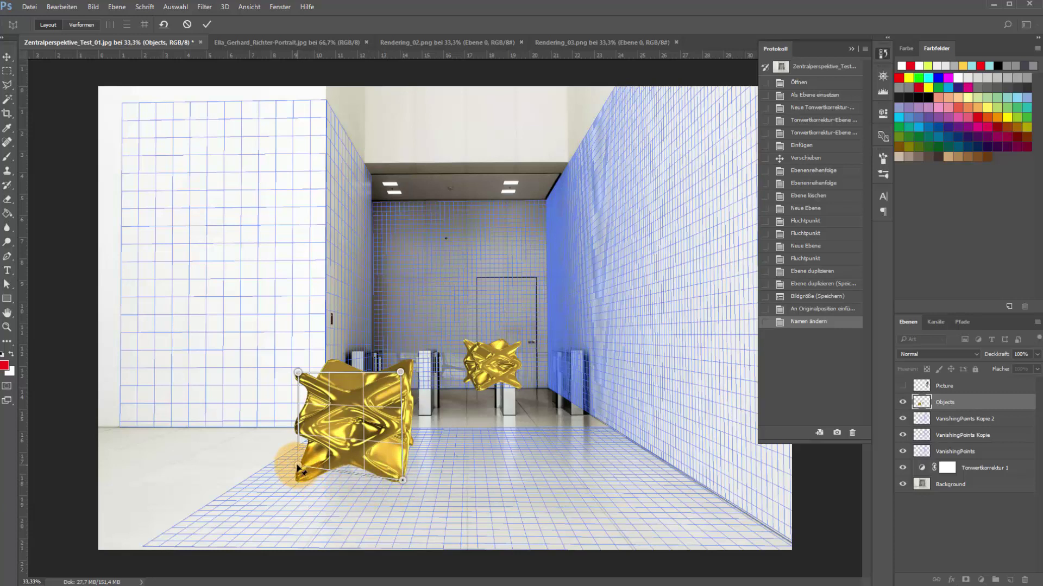
left_click_drag(298, 468, 299, 482)
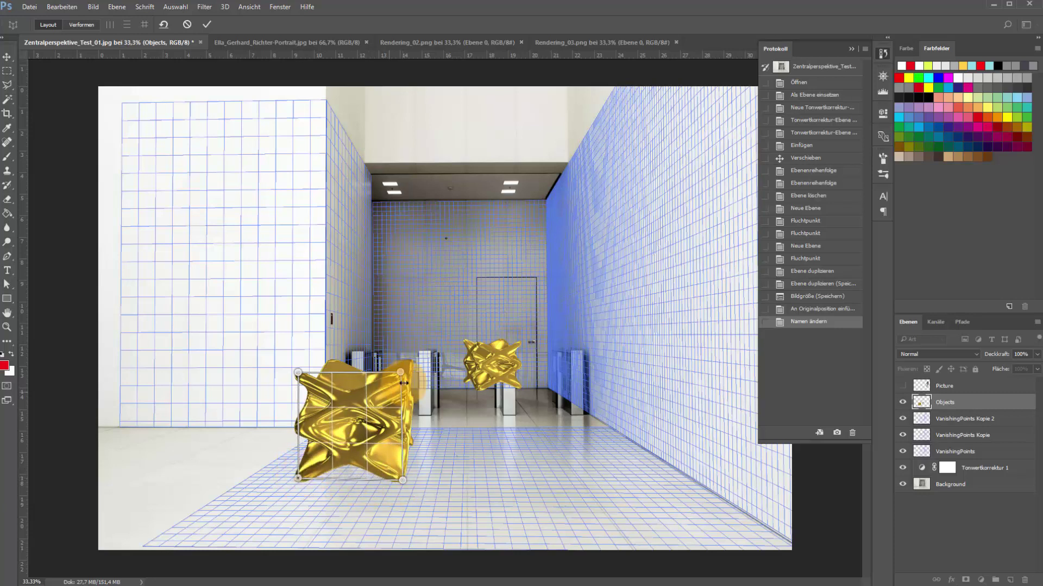
Add a side plane joined to the front plane's right edge
left_click(419, 374)
left_click_drag(427, 385, 401, 375)
left_click_drag(419, 467, 403, 480)
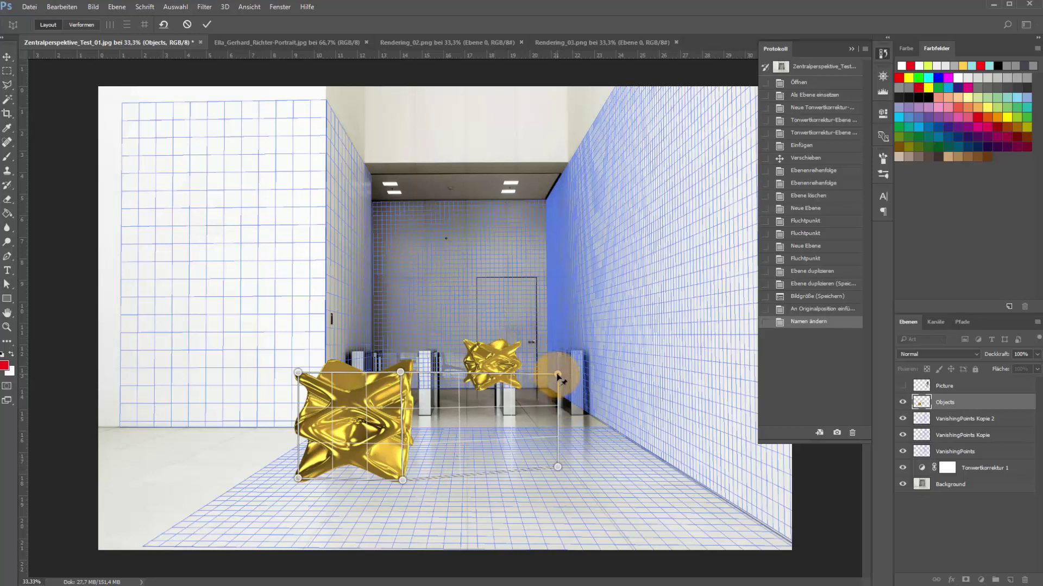
mouse_move(557, 375)
left_mouse_down()
mouse_move(425, 345)
mouse_move(419, 359)
left_mouse_up()
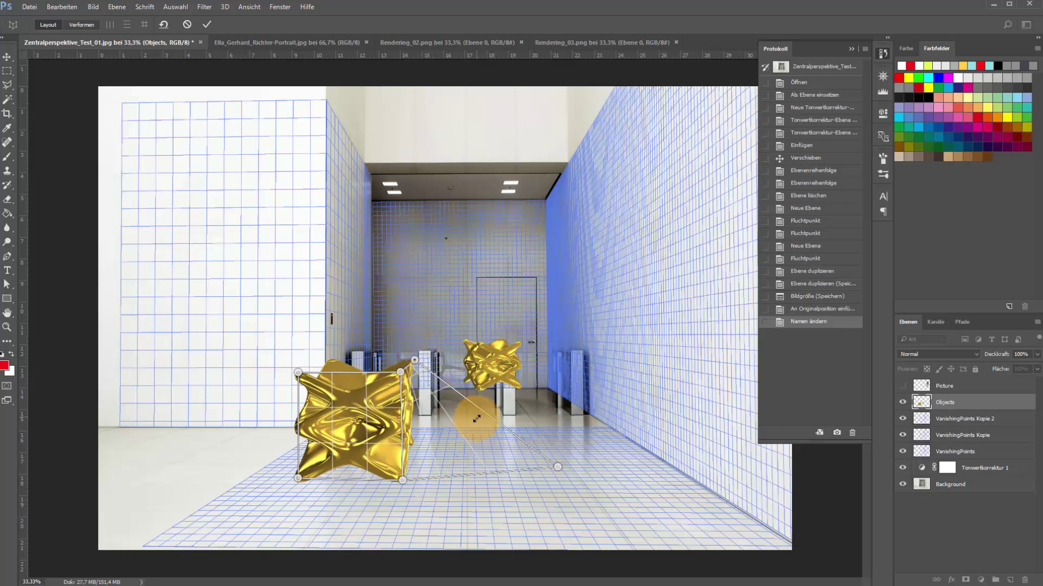
left_click_drag(559, 470, 418, 454)
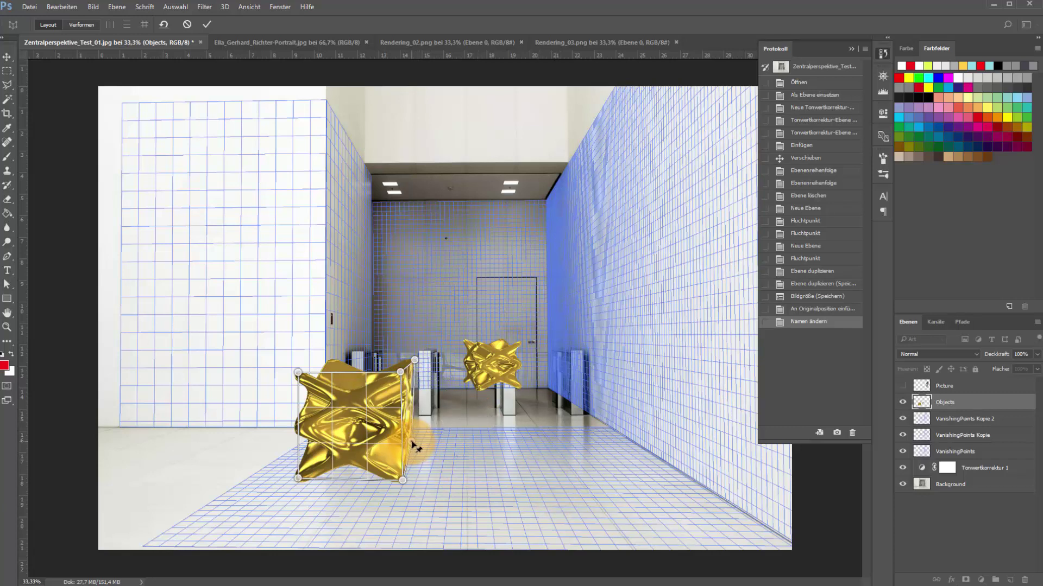
Shape a top face onto the box and fit its corners
left_click_drag(418, 444, 415, 442)
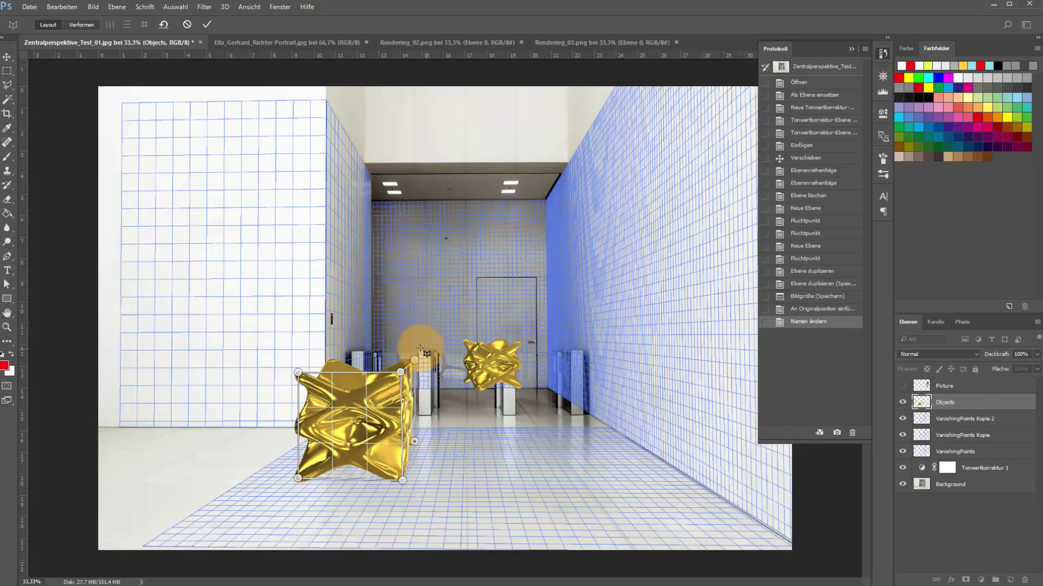
mouse_move(329, 346)
left_mouse_down()
mouse_move(362, 361)
mouse_move(379, 350)
left_mouse_up()
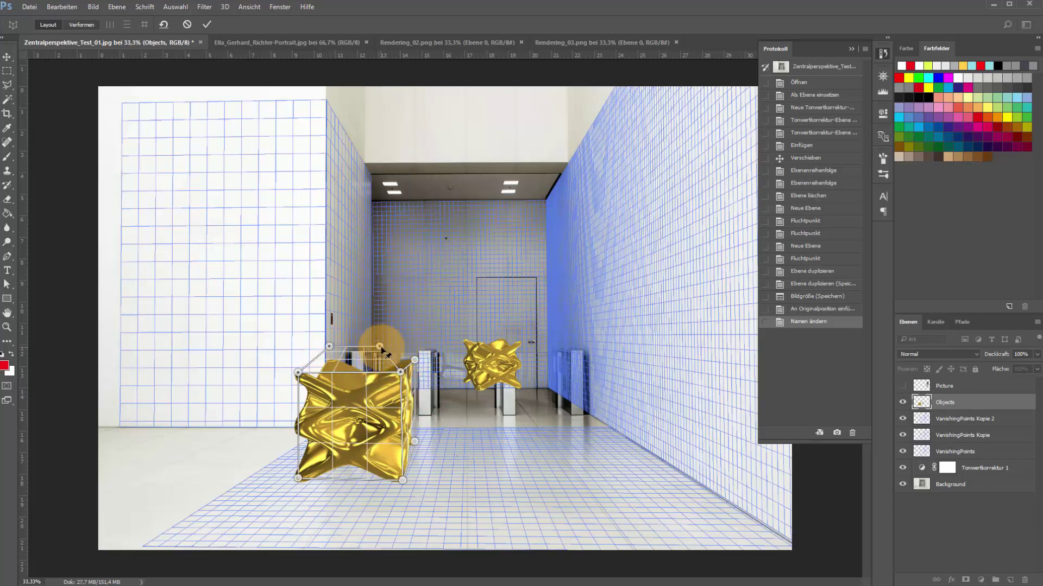
left_click_drag(379, 350, 415, 362)
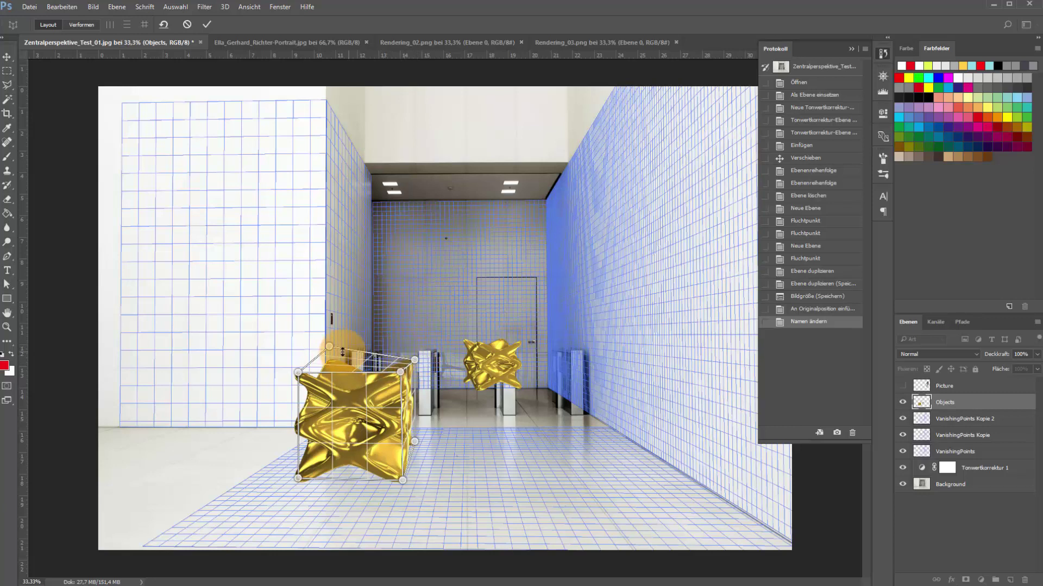
left_click_drag(329, 348, 330, 356)
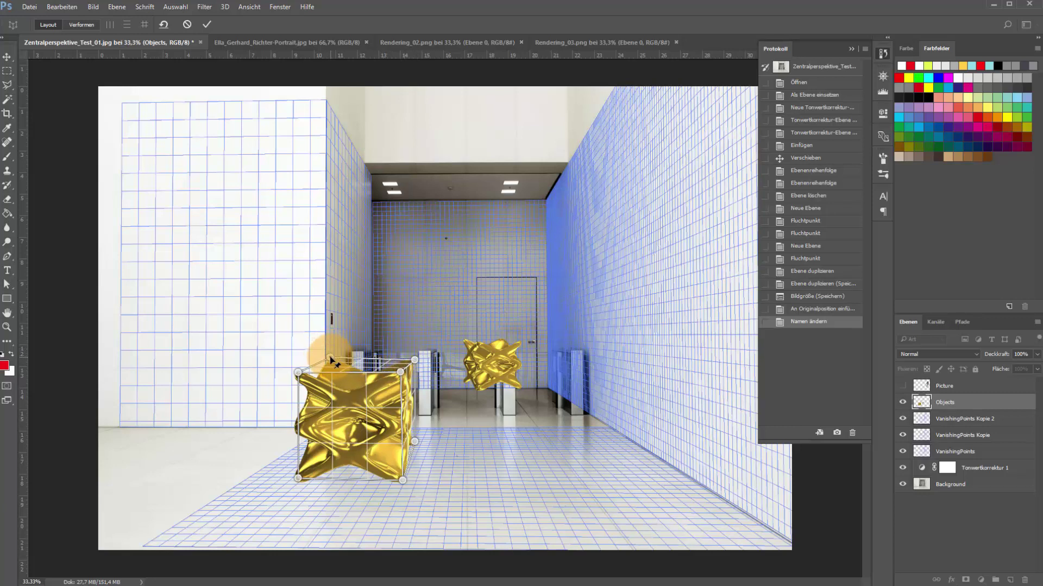
In Verformen mode, drag the box corners so the front gold object tilts back onto the floor grid
left_click(80, 25)
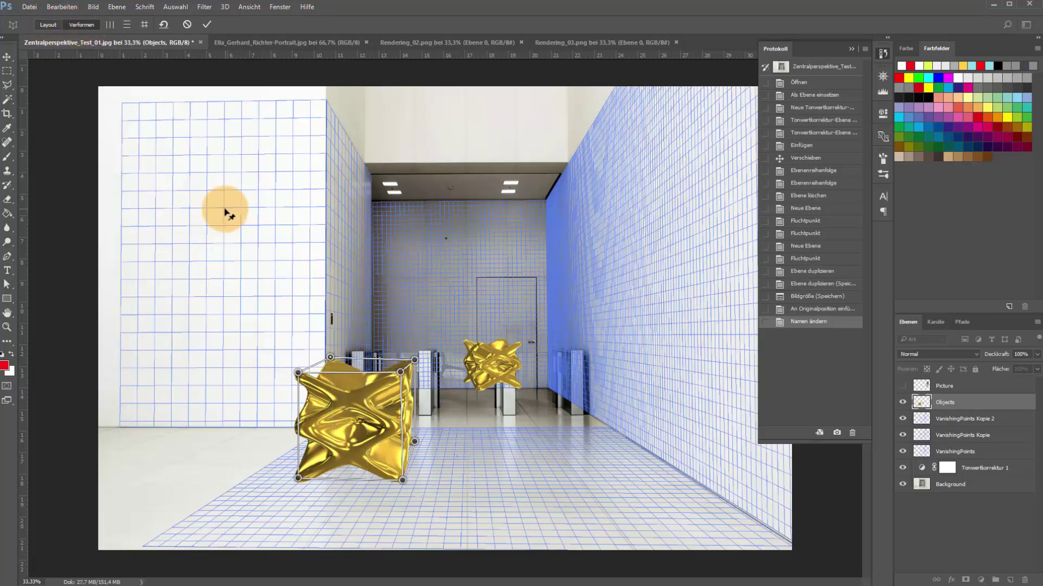
left_click_drag(296, 479, 284, 476)
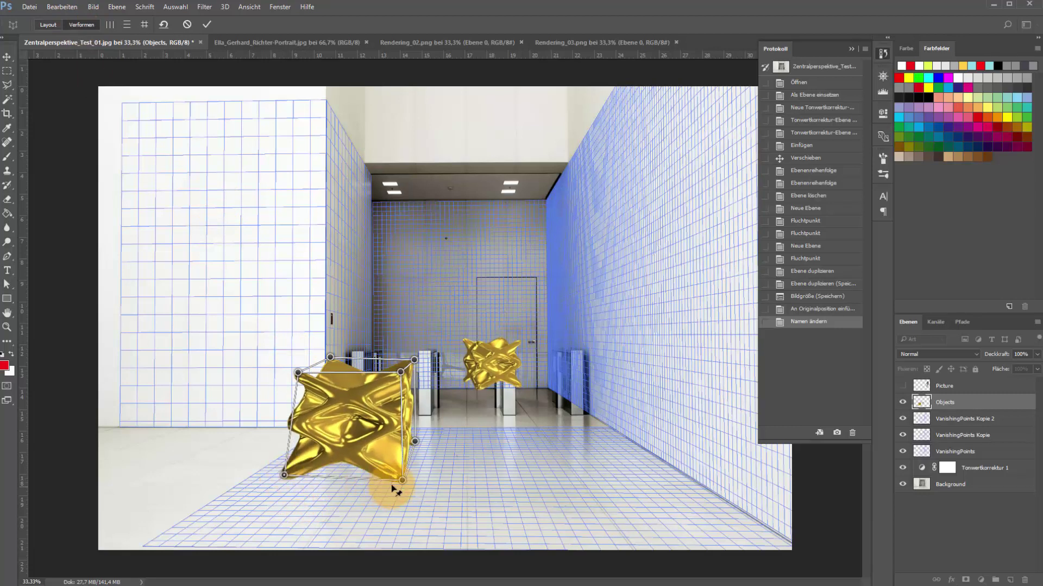
left_click_drag(401, 483, 394, 479)
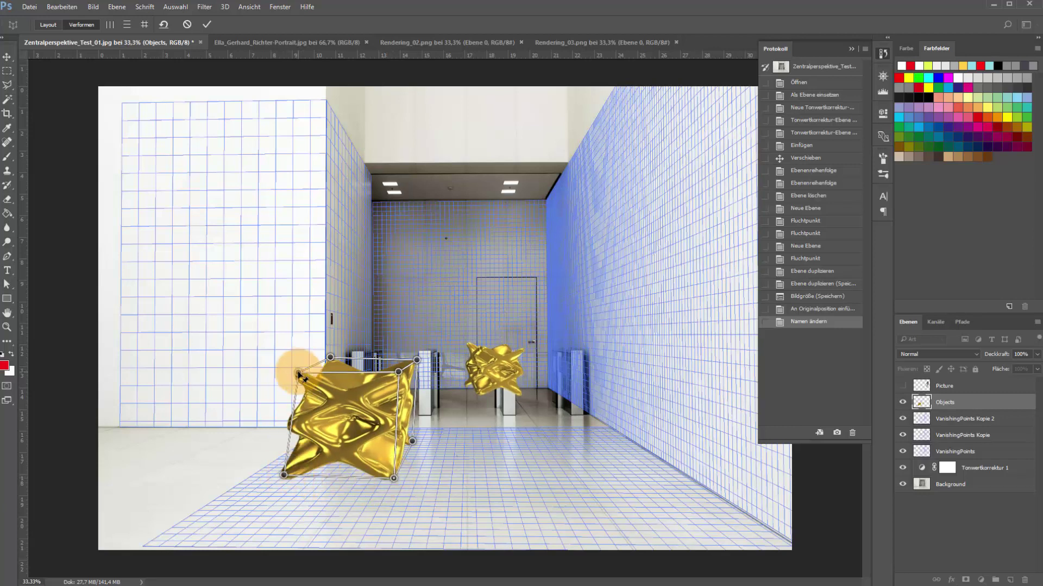
left_click_drag(299, 374, 282, 366)
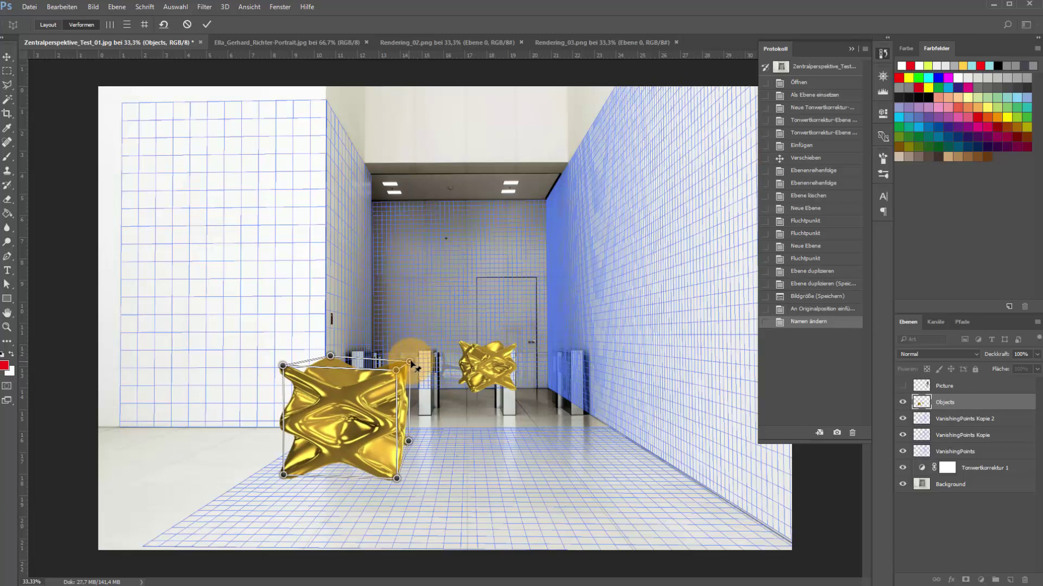
left_click_drag(417, 363, 413, 362)
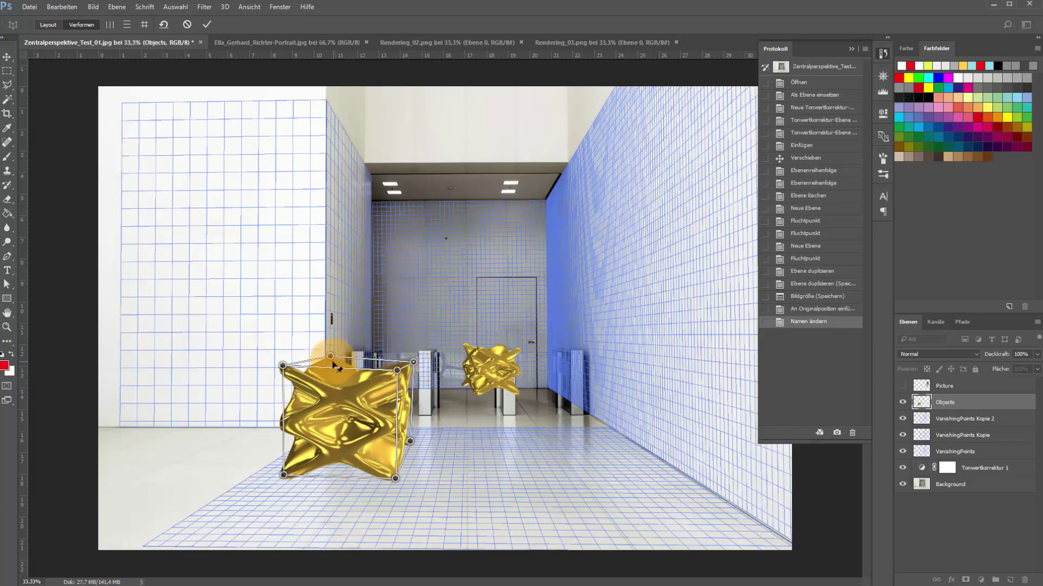
mouse_move(331, 358)
left_mouse_down()
mouse_move(281, 360)
mouse_move(290, 367)
left_mouse_up()
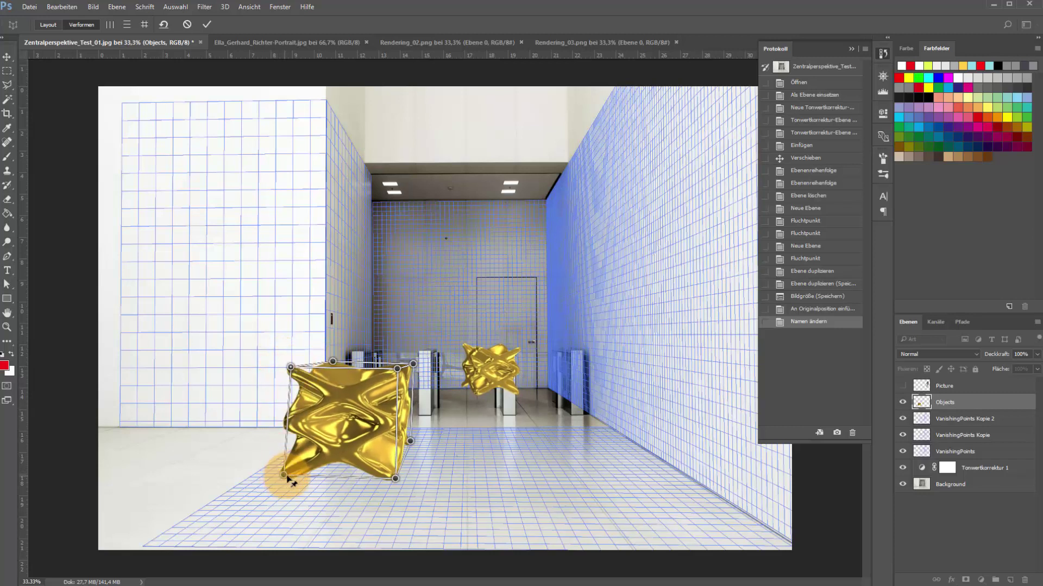
left_click_drag(287, 479, 295, 474)
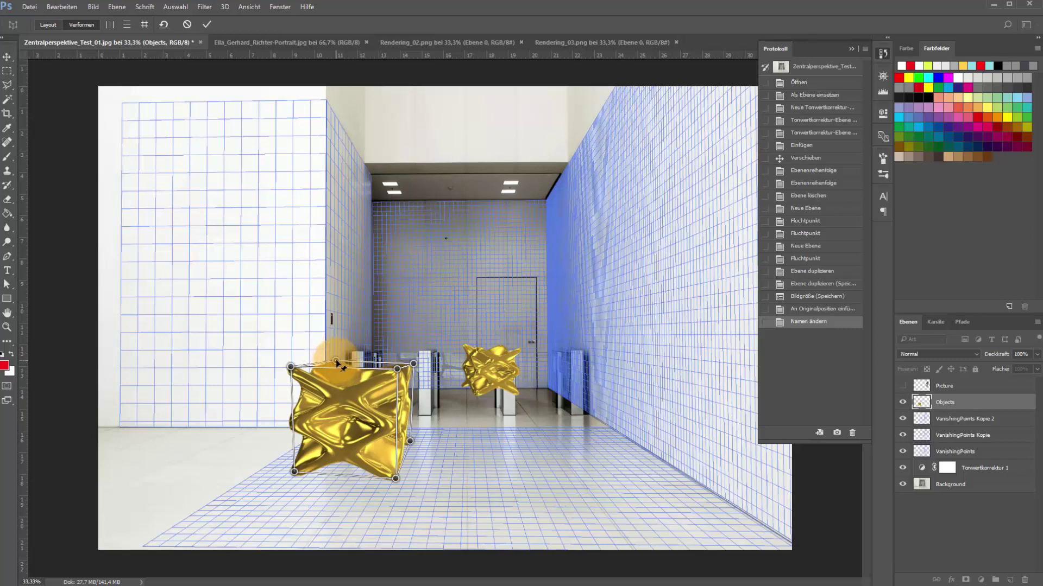
left_click_drag(333, 361, 337, 362)
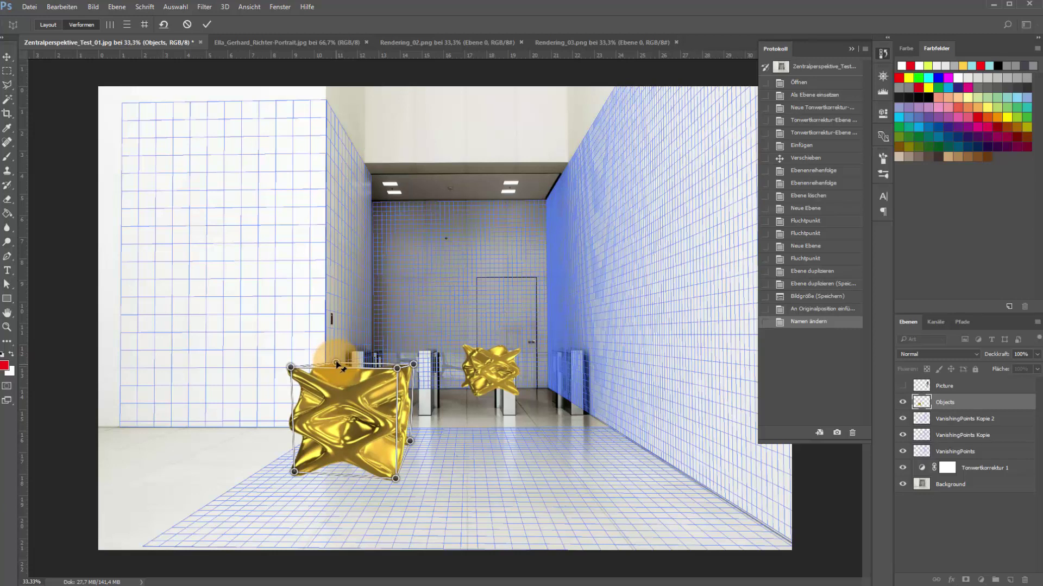
left_click(432, 356)
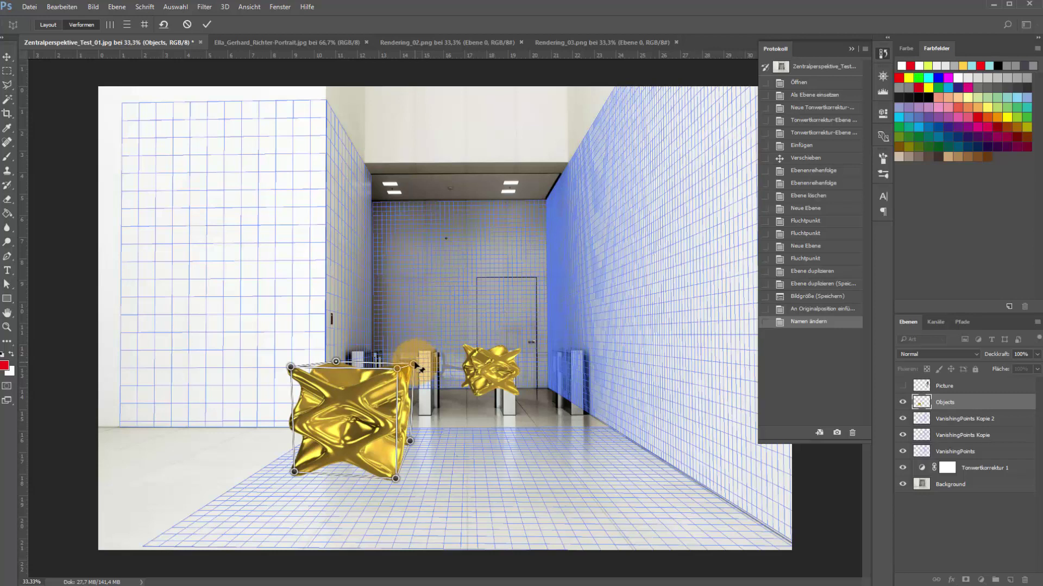
left_click_drag(415, 367, 408, 363)
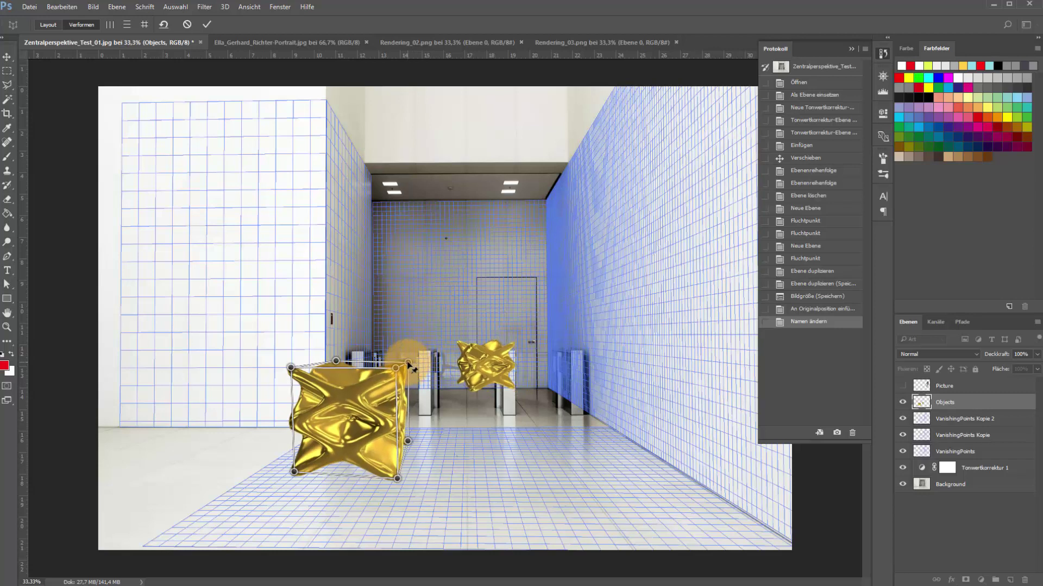
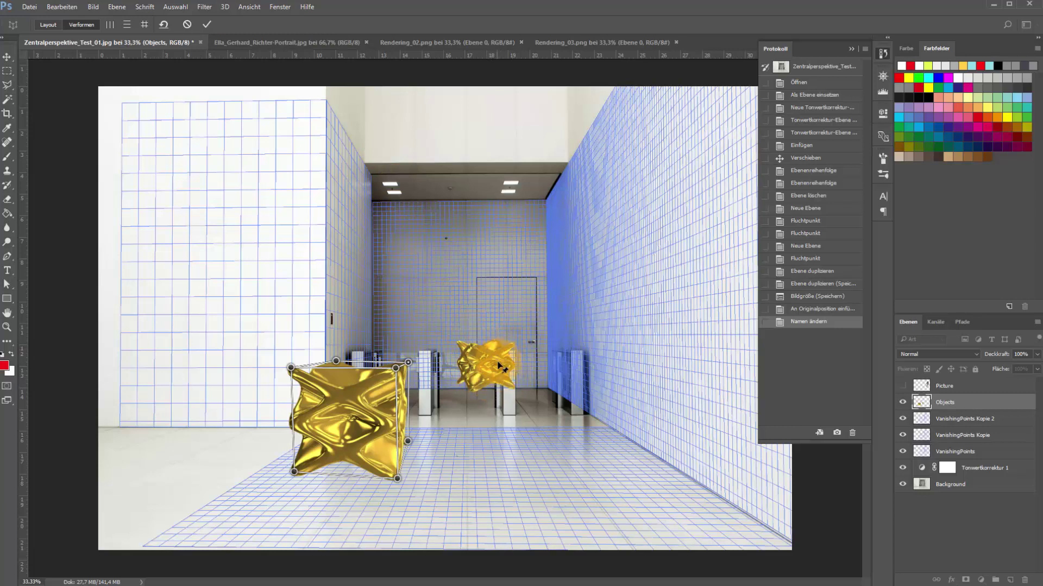
Commit the perspective warp, cut the small far gold object, and add a new layer Object2
left_click(206, 25)
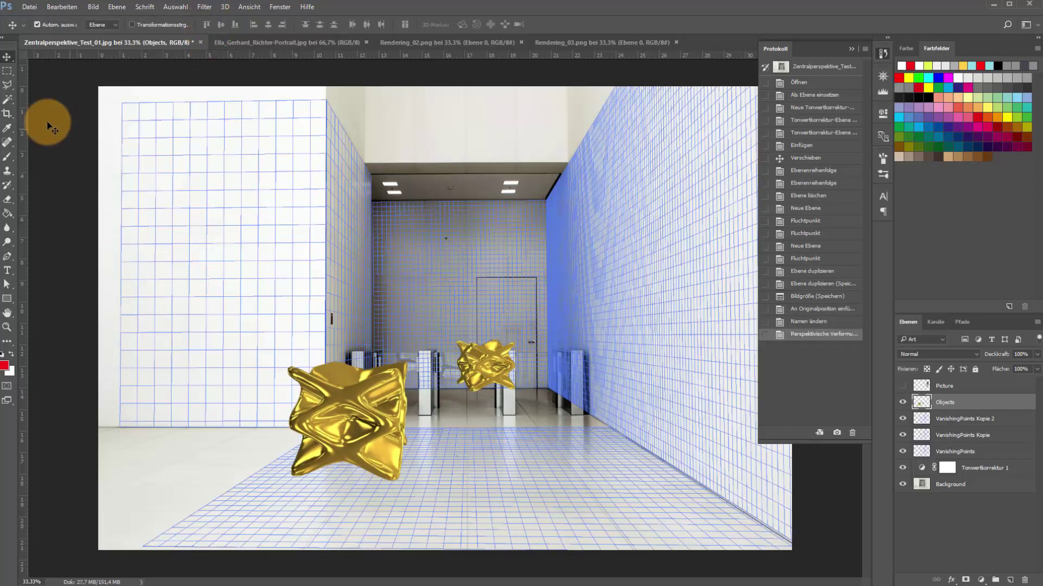
left_click(7, 70)
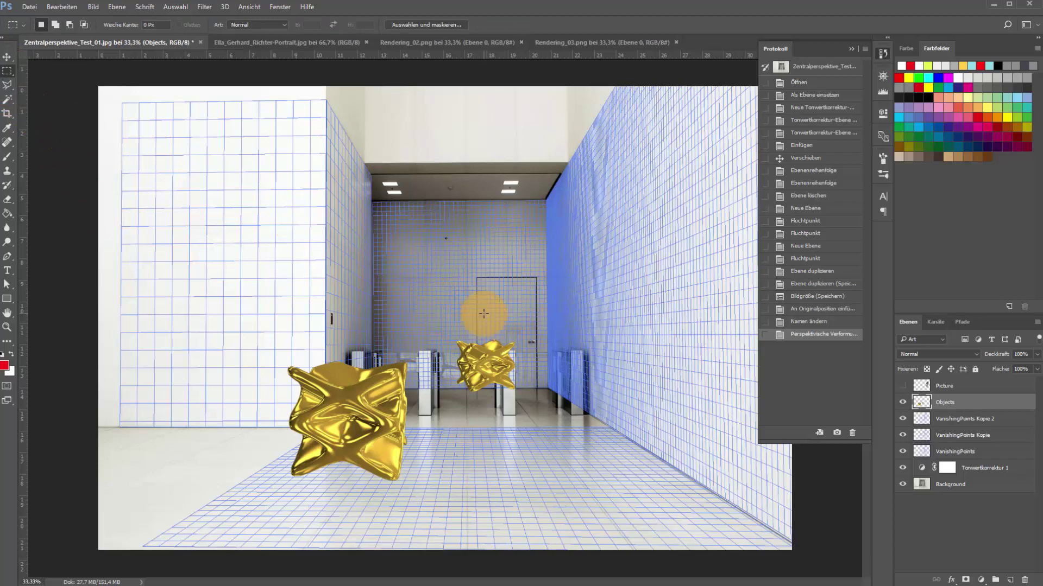
left_click_drag(445, 327, 543, 397)
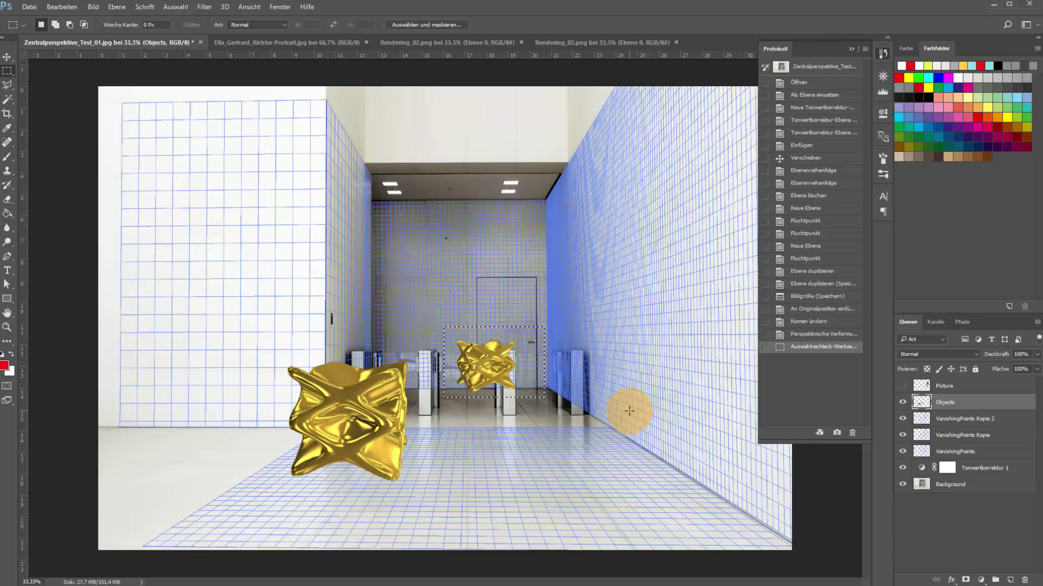
key("ctrl+x")
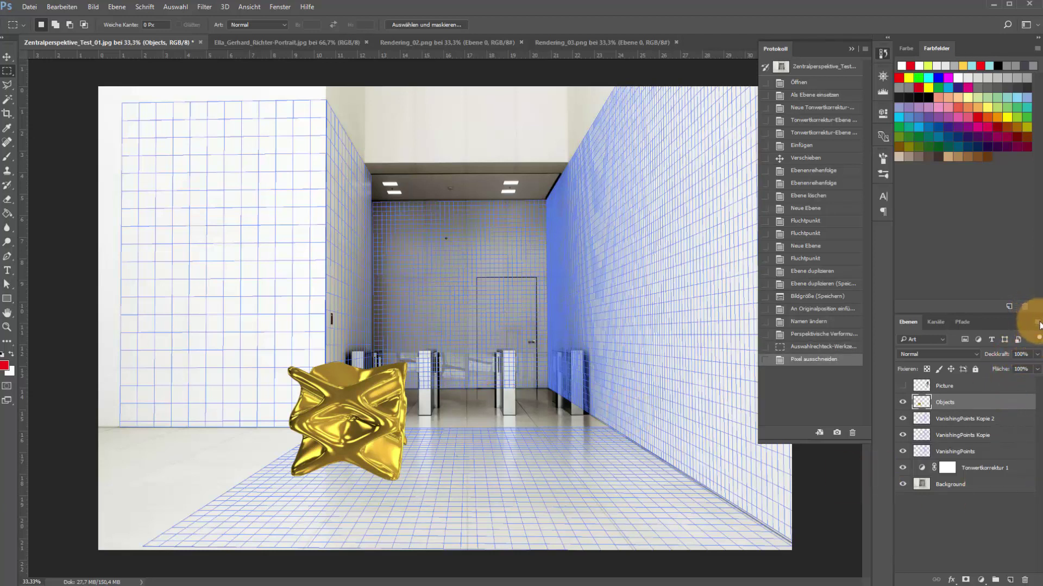
key("ctrl+shift+n")
type("Object2")
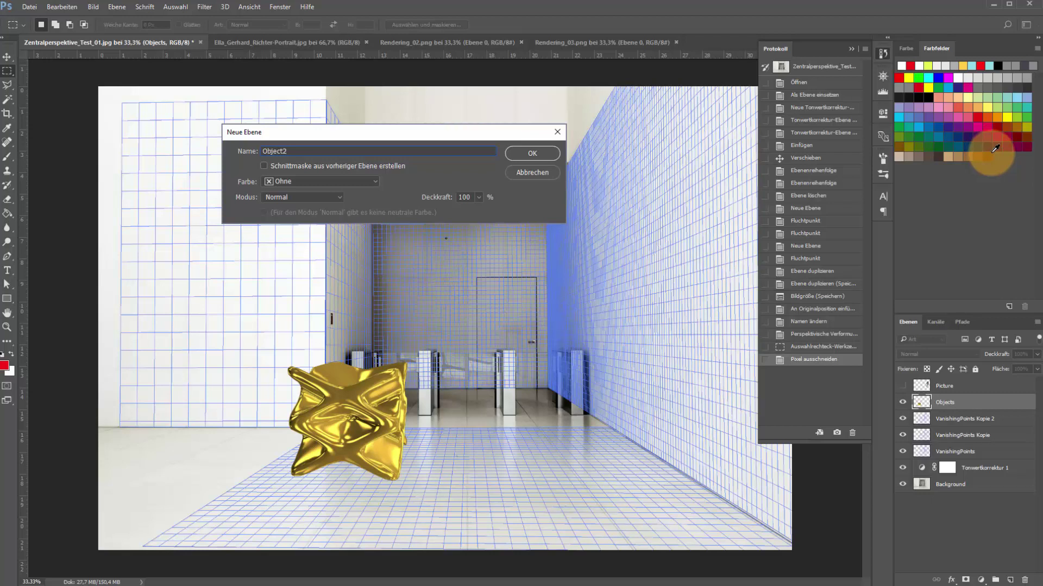
key("Return")
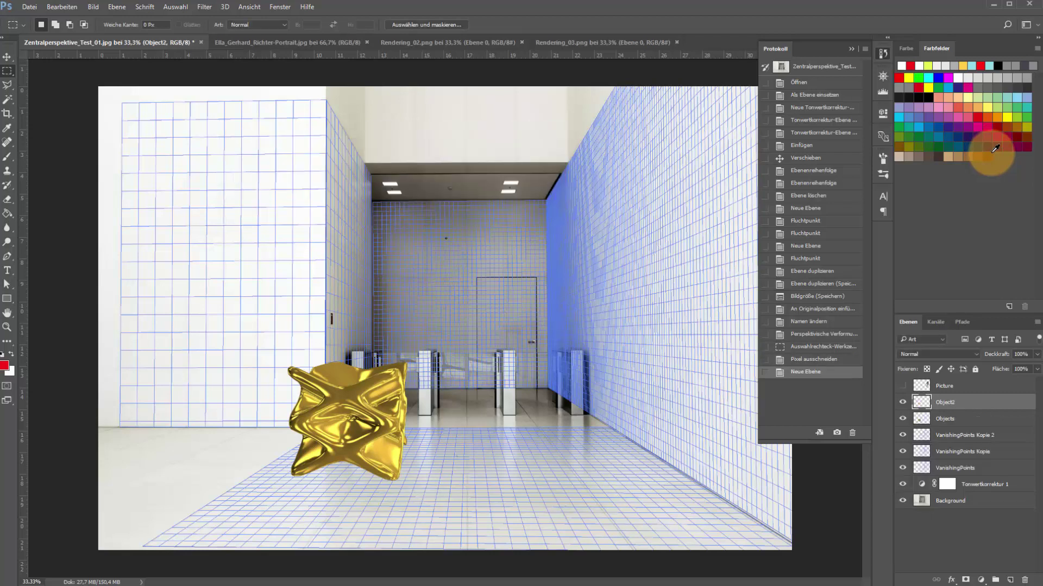
Paste the far gold object in place on Object2 and move it beside the turnstile
left_click(61, 8)
mouse_move(78, 111)
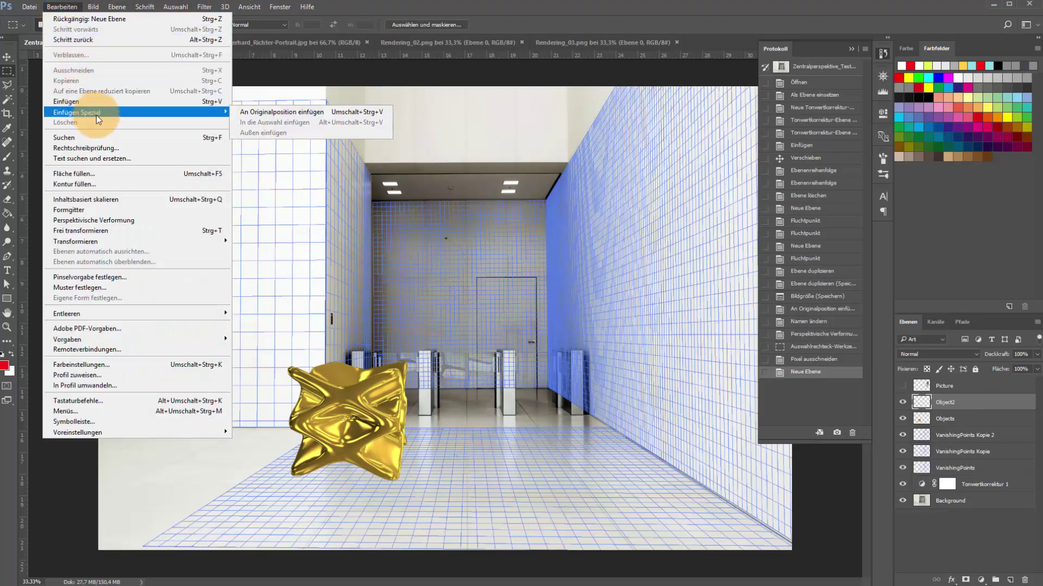
left_click(256, 114)
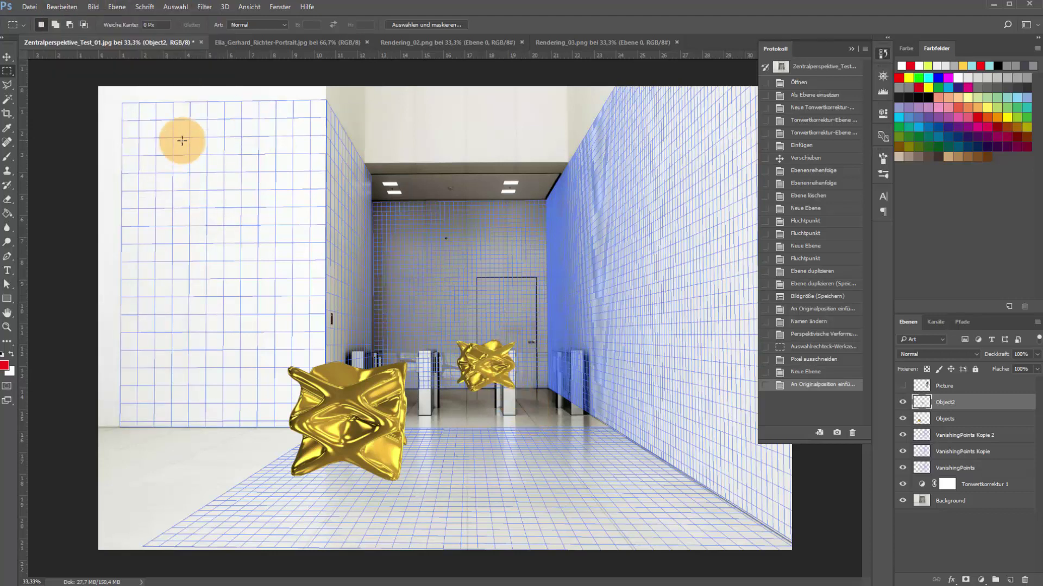
left_click(8, 56)
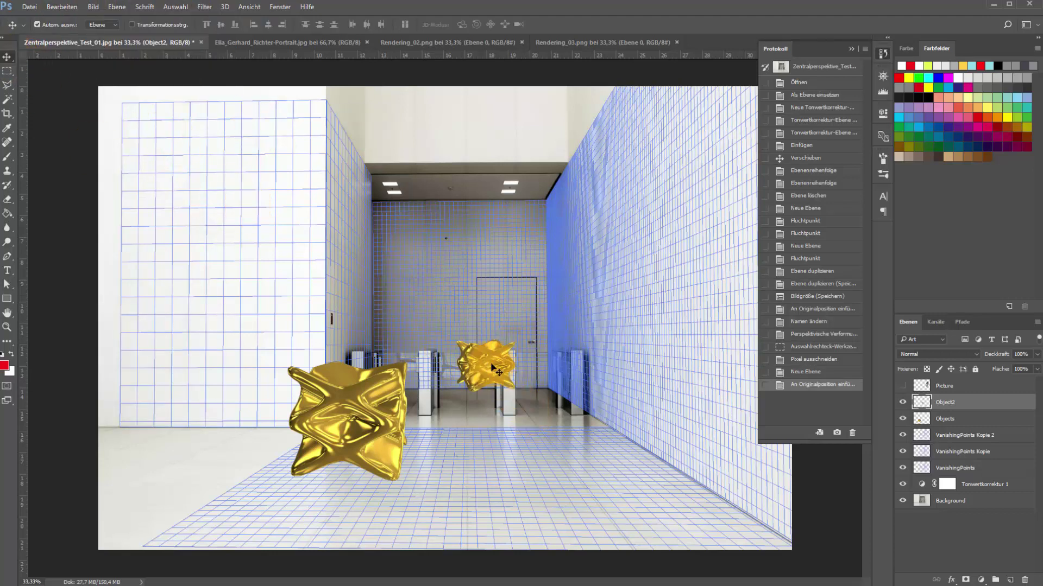
left_click_drag(498, 368, 526, 380)
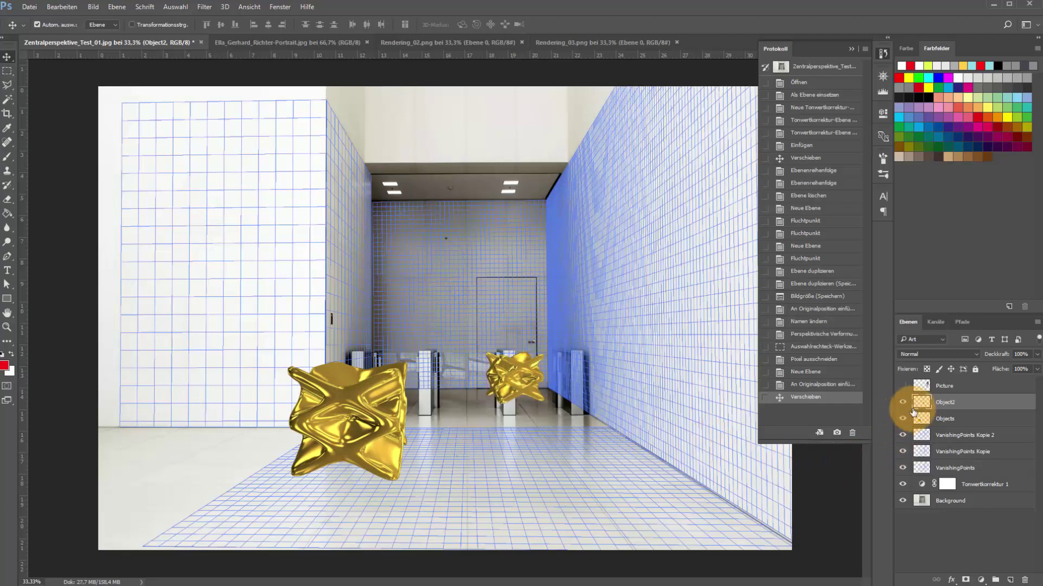
left_click_drag(539, 369, 500, 361)
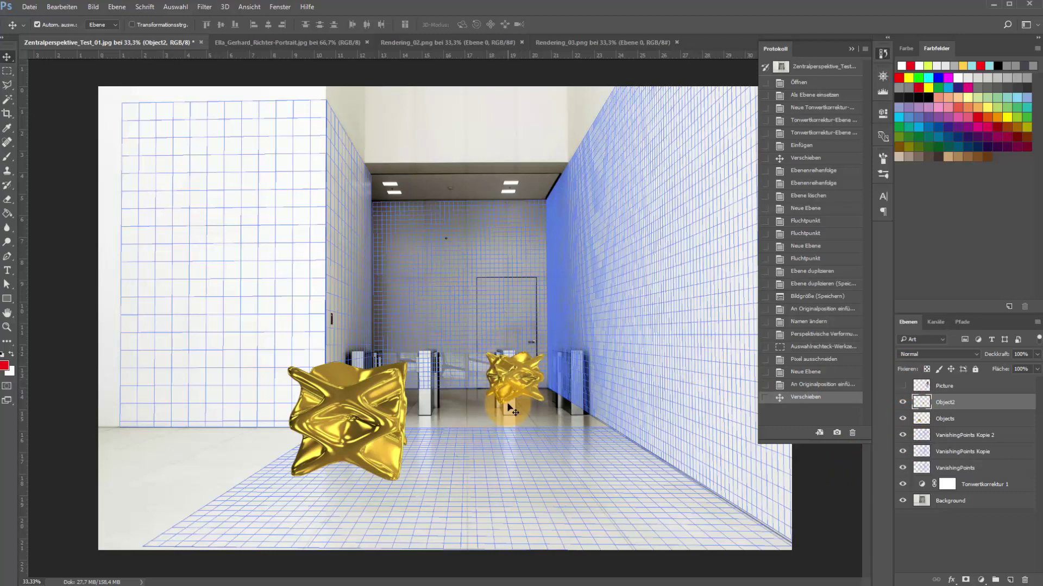
left_click_drag(510, 403, 505, 366)
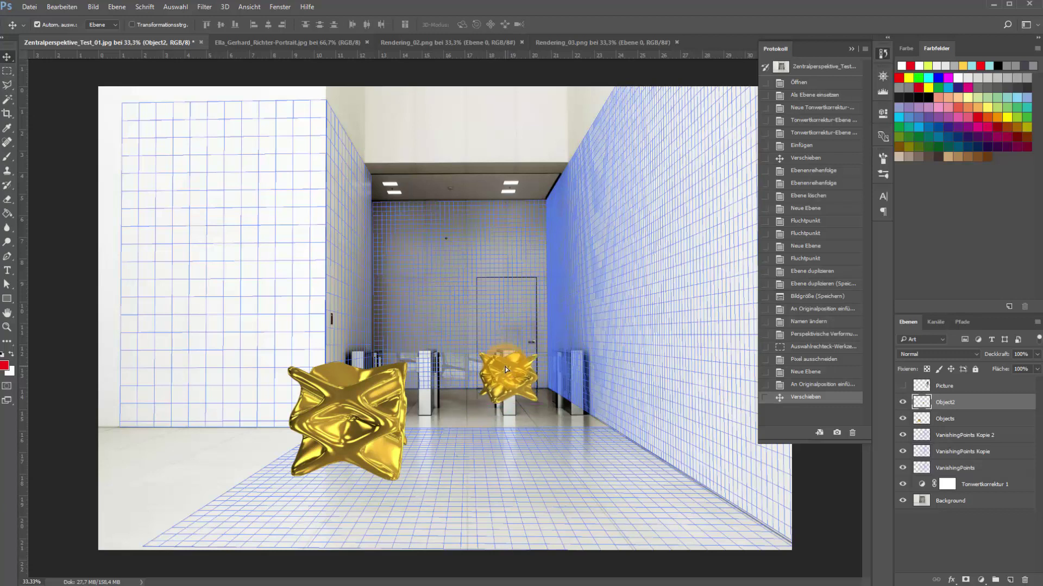
Scale the far gold object to about 82% and nudge it slightly right and down
left_click(61, 7)
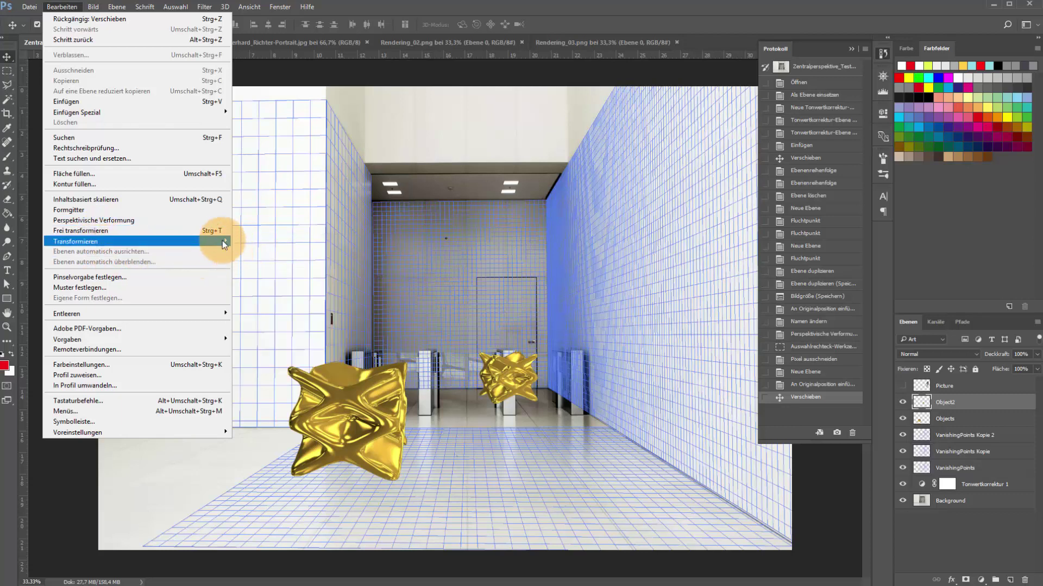
key("Escape")
key("Escape")
key("ctrl+t")
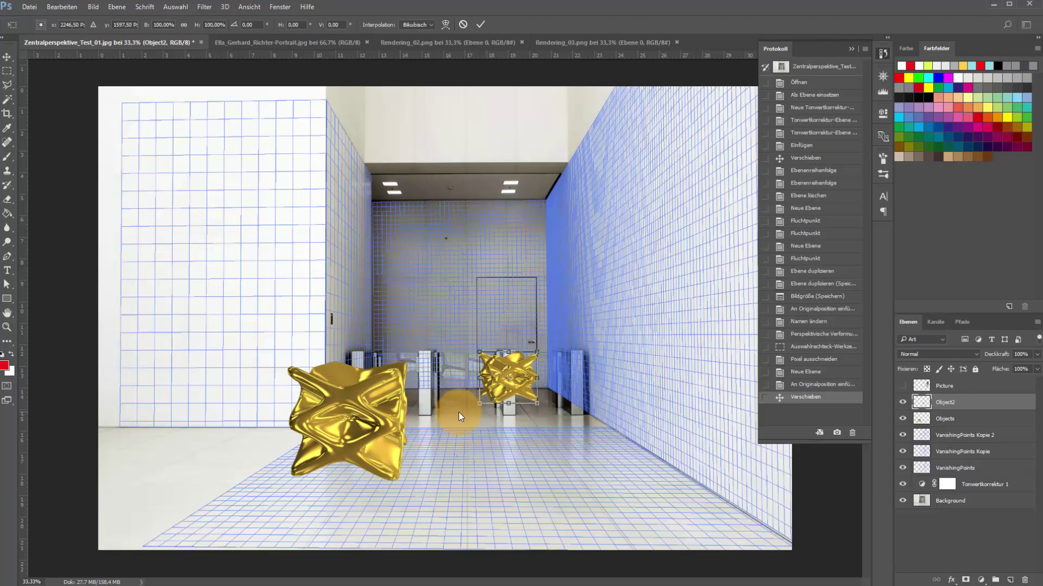
left_click_drag(479, 403, 492, 401)
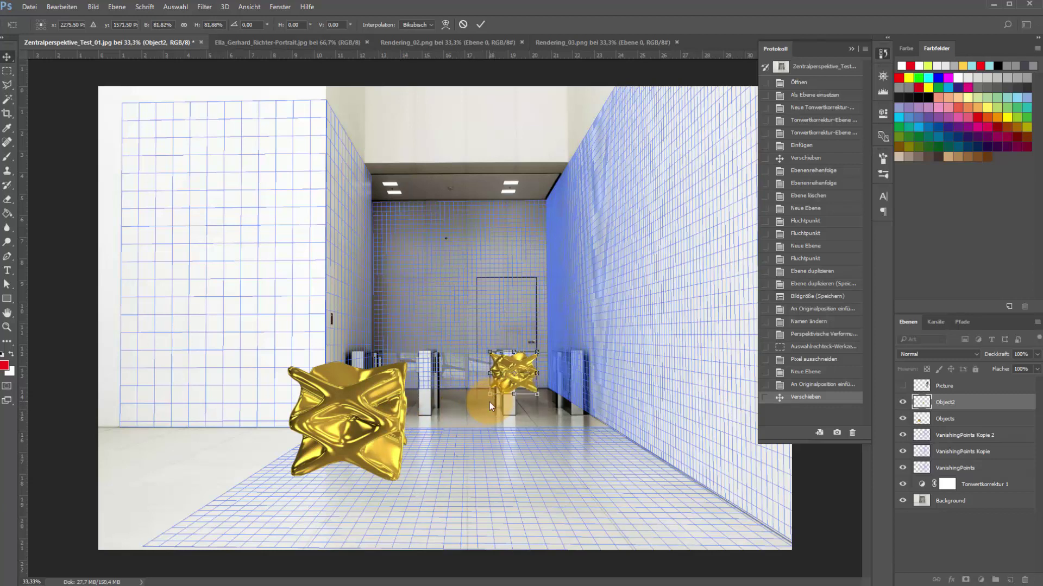
key("Return")
left_click_drag(523, 379, 529, 384)
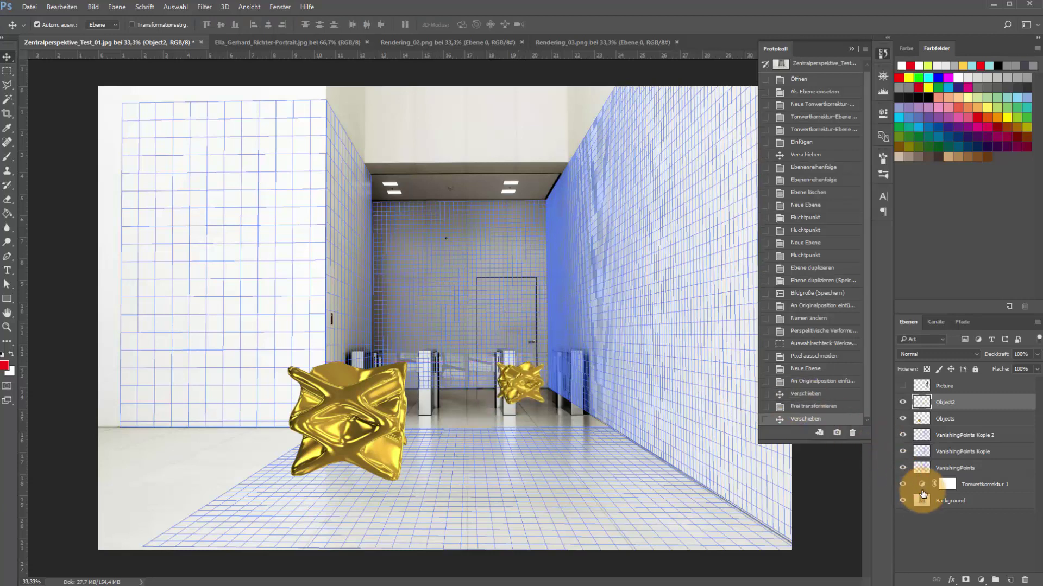
Merge the three VanishingPoints layers into VanishingPoints Kopie 2, then reselect the Background layer
left_click(957, 503)
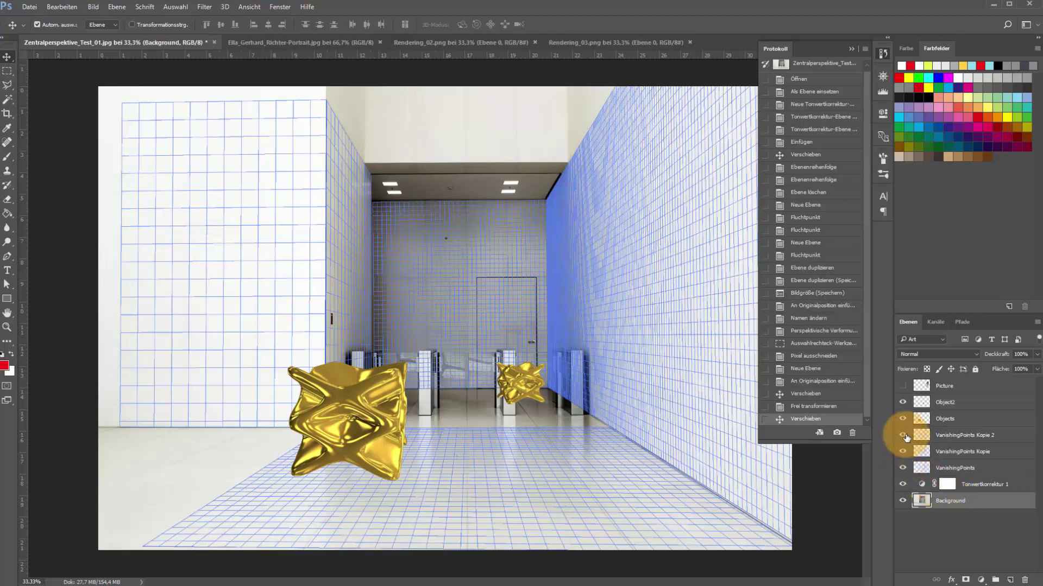
left_click(953, 452)
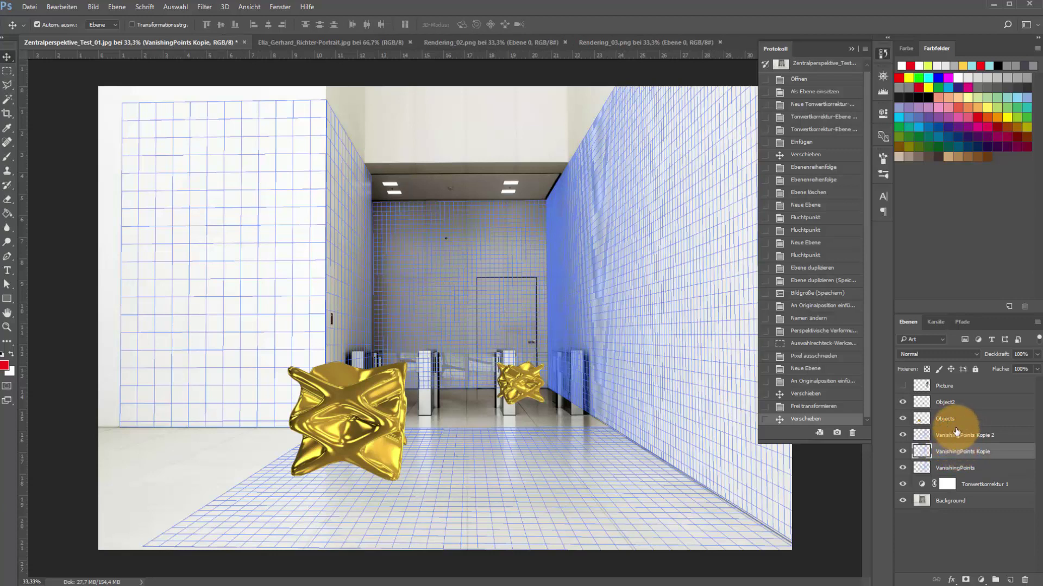
left_click(956, 434)
left_click(967, 474, "shift")
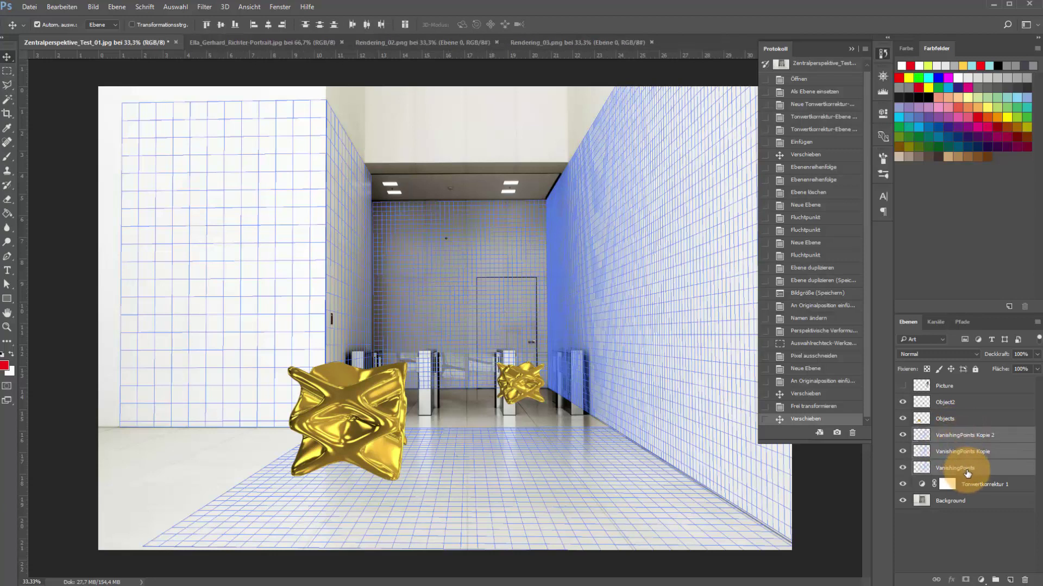
left_click(117, 10)
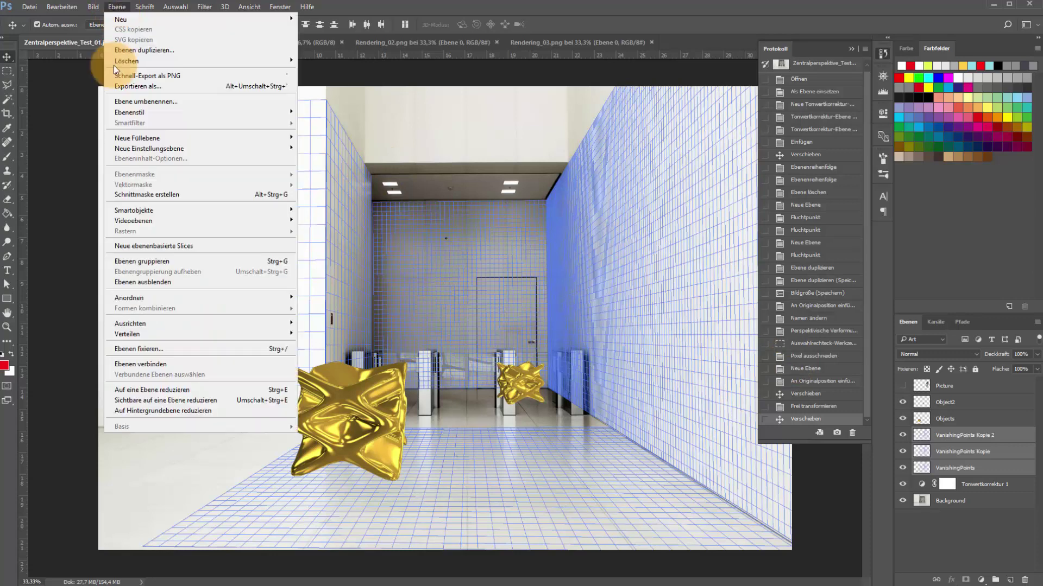
left_click(155, 391)
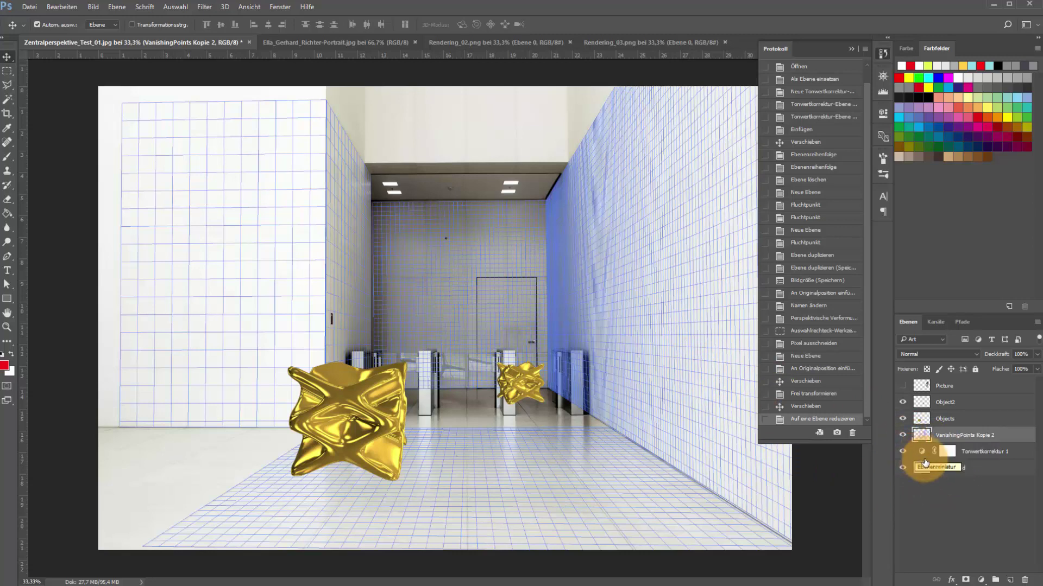
left_click(960, 473)
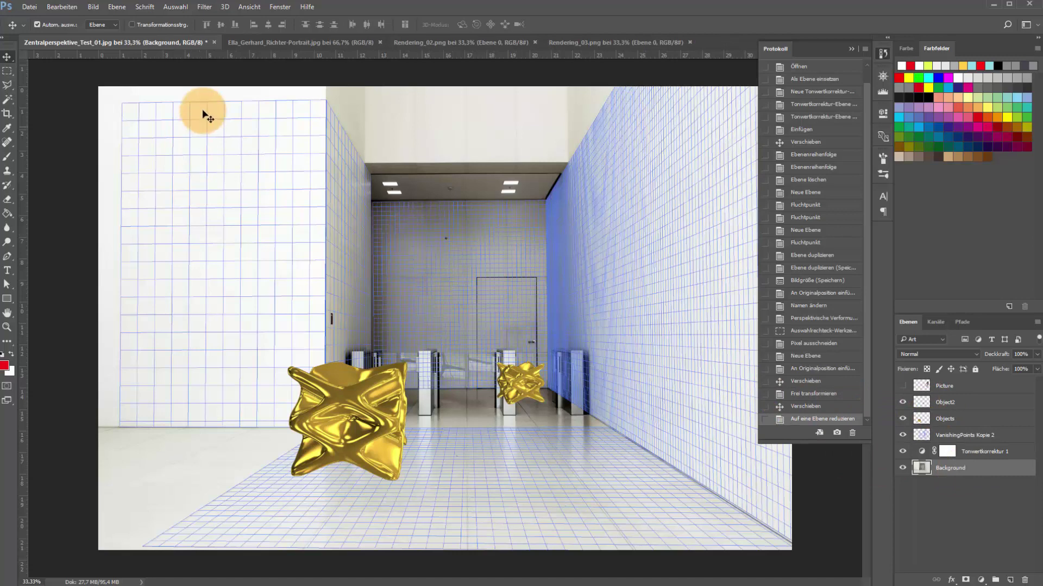
Choose the Polygonal Lasso, show the Navigator panel, and zoom in on the far turnstiles
left_click(8, 88)
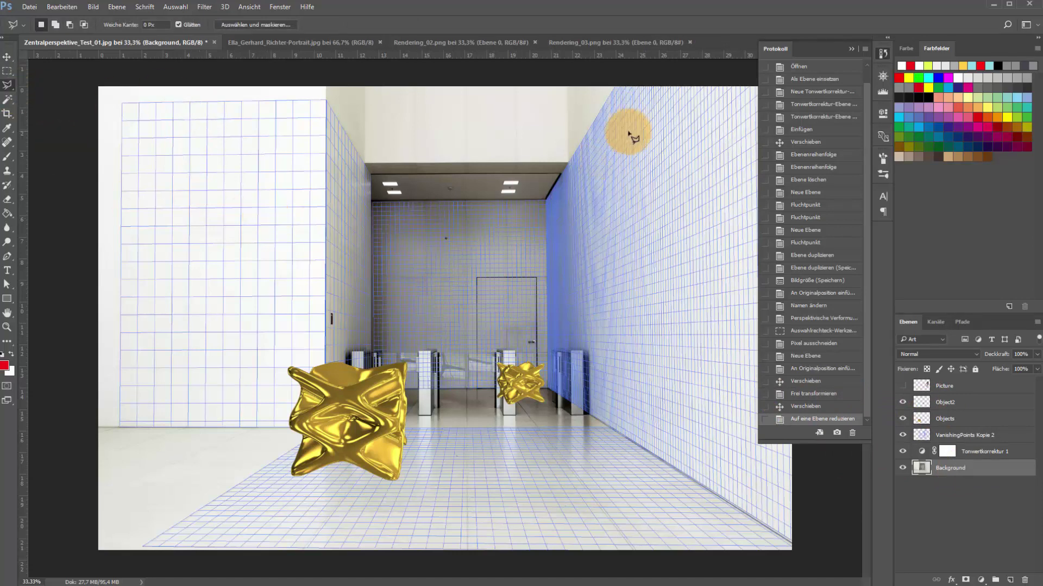
left_click(279, 7)
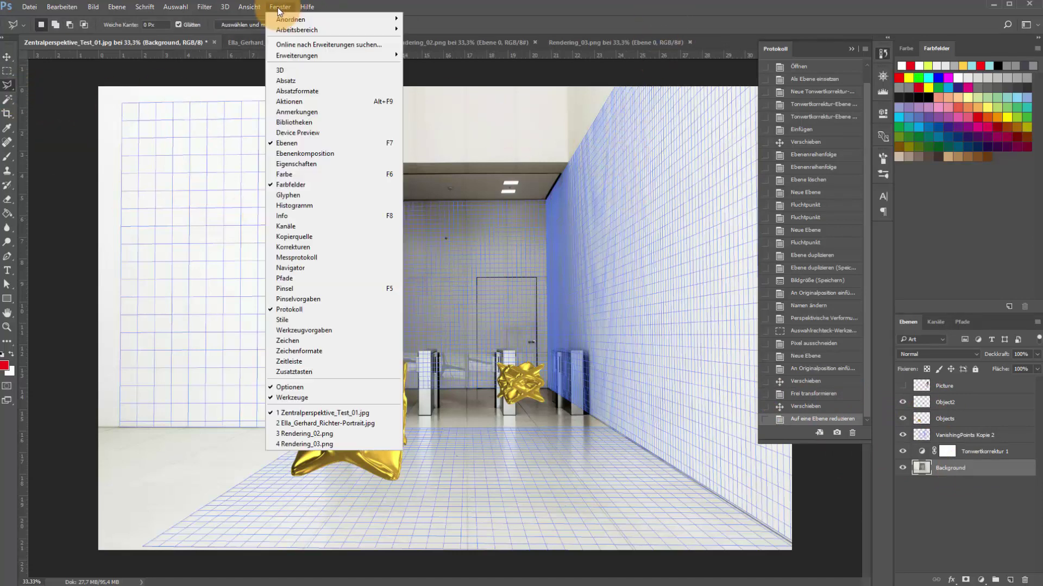
left_click(300, 269)
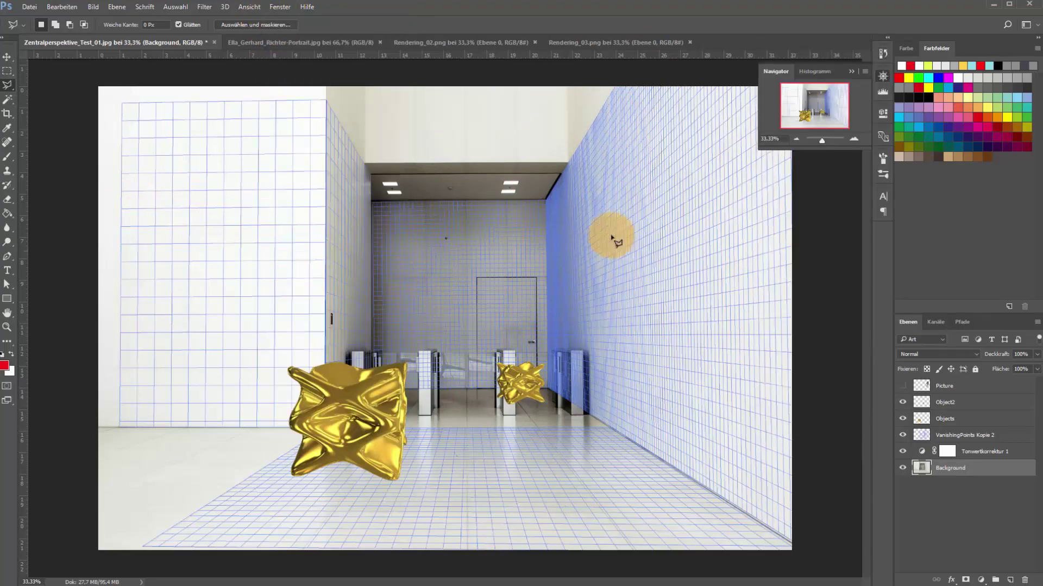
left_click_drag(822, 142, 822, 110)
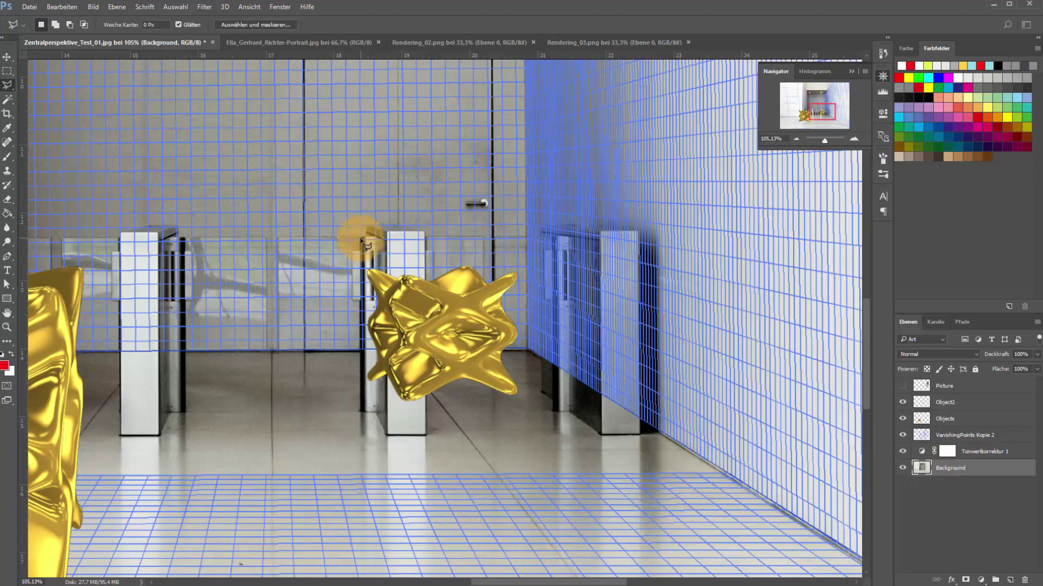
Trace a closed polygonal selection around the turnstile pillar's corners behind the far gold object
left_click(361, 239)
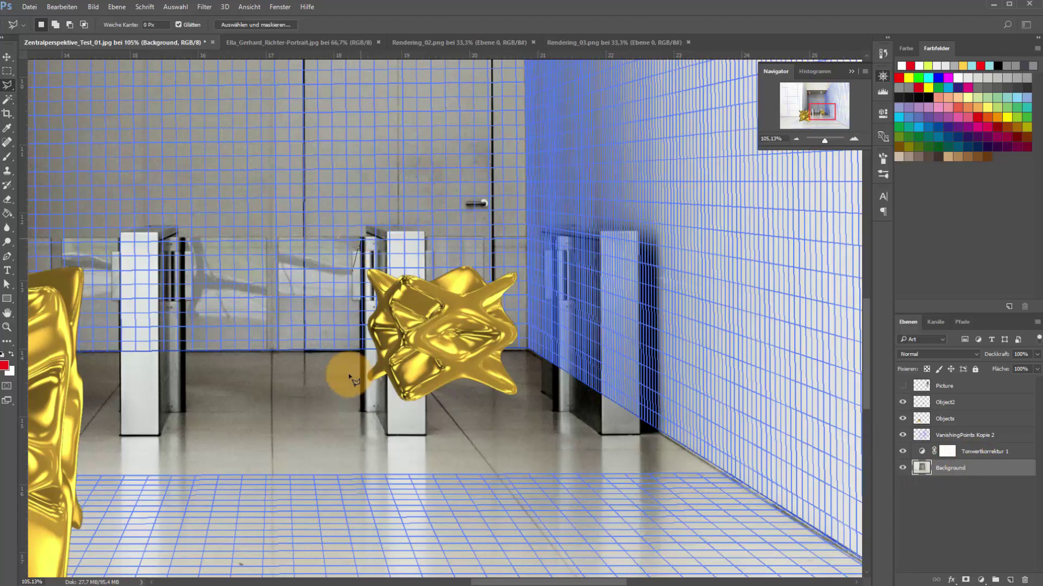
left_click(375, 413)
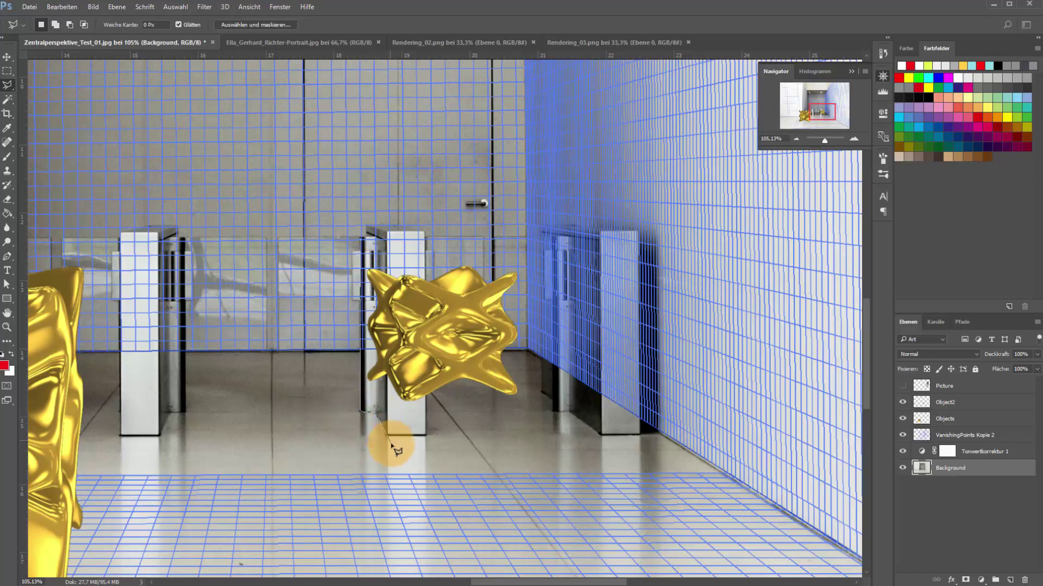
left_click(386, 435)
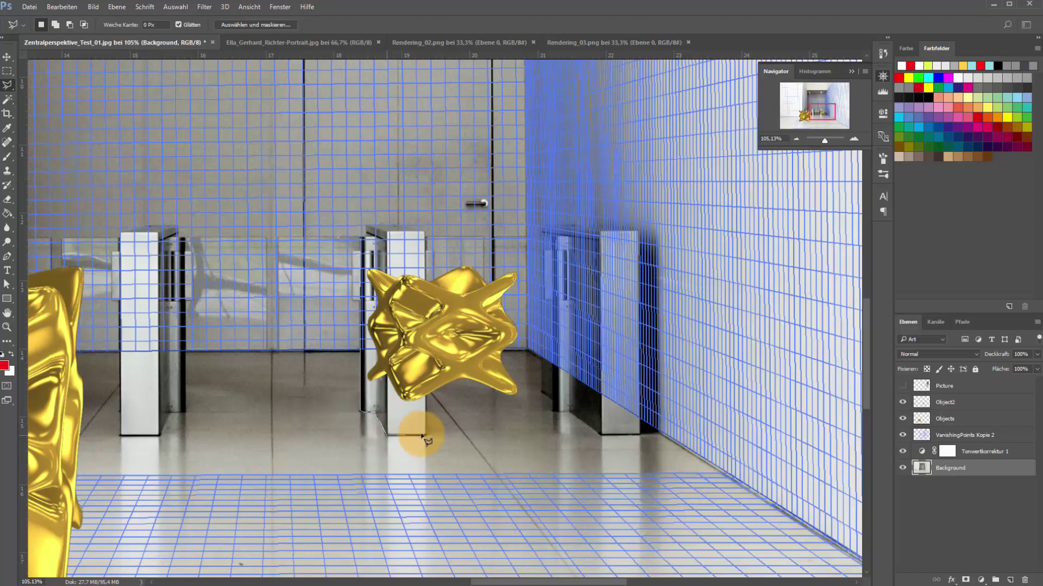
left_click(426, 435)
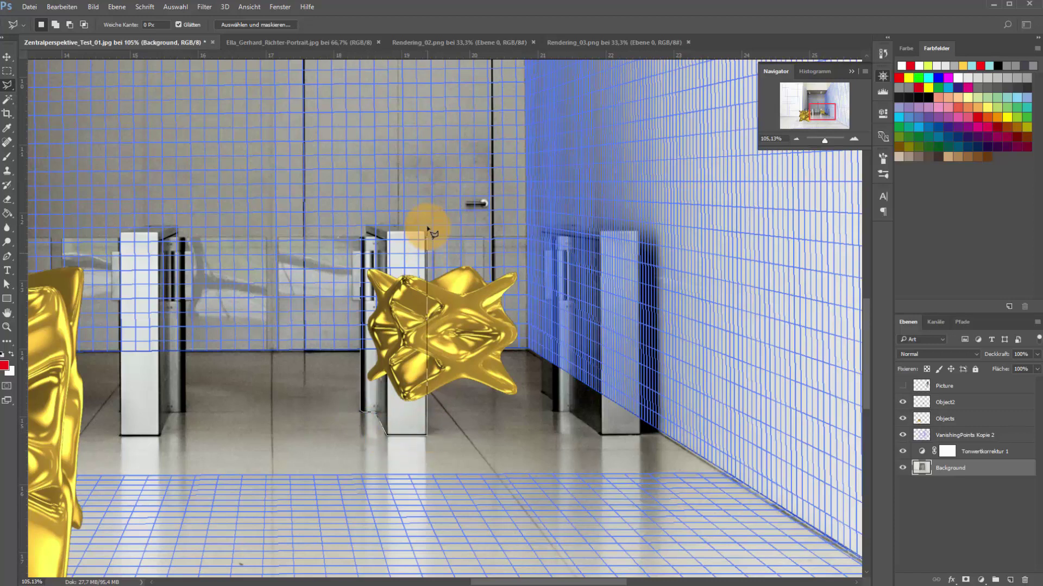
left_click(425, 232)
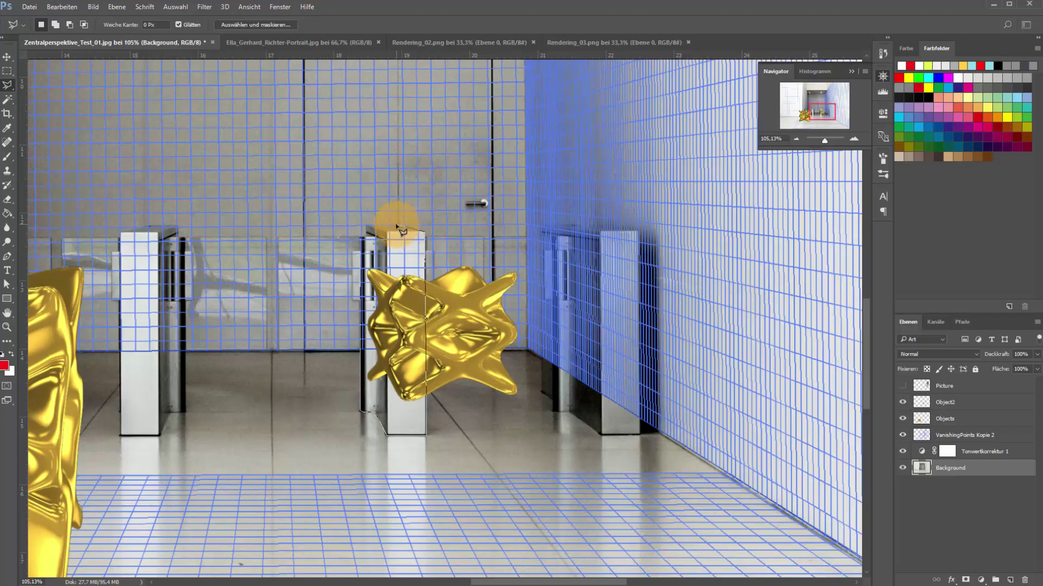
left_click(402, 225)
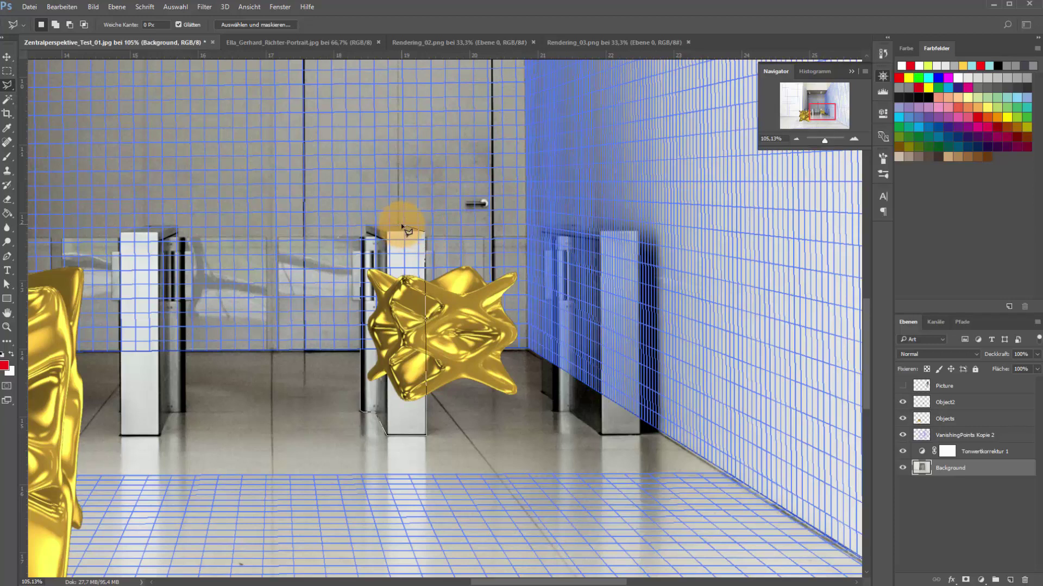
left_click(367, 226)
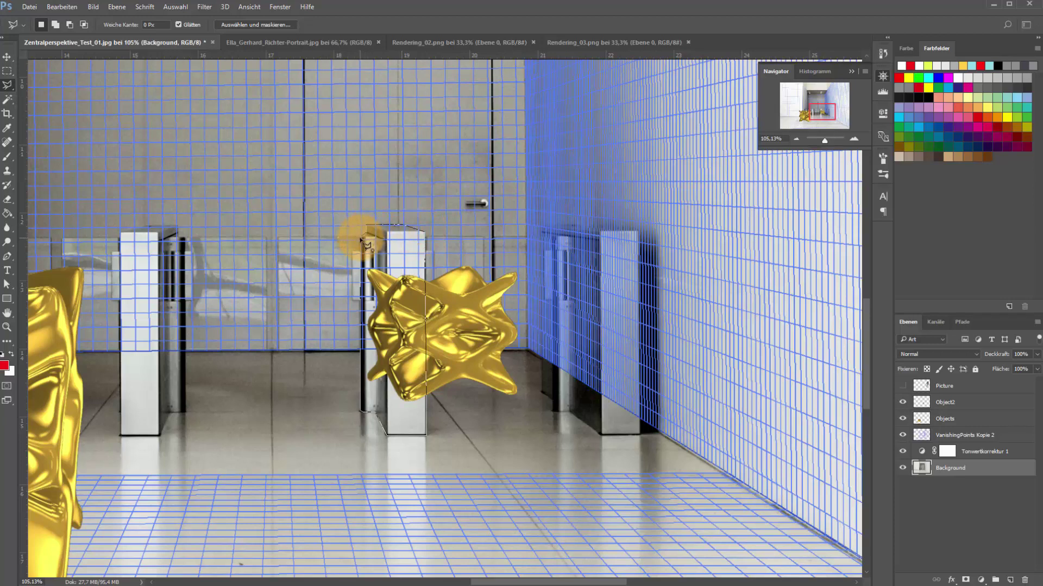
left_click(363, 240)
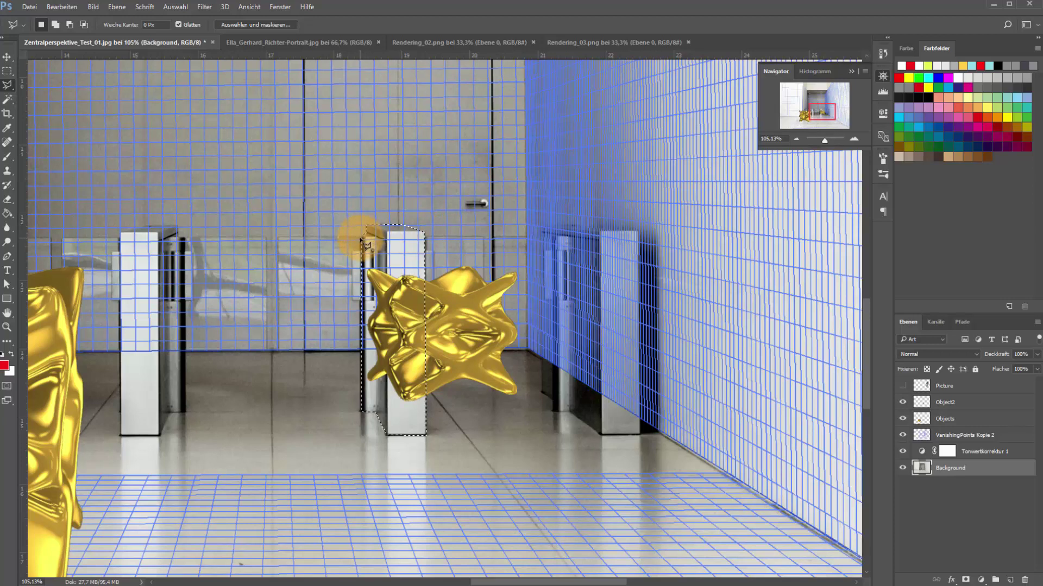
right_click(7, 89)
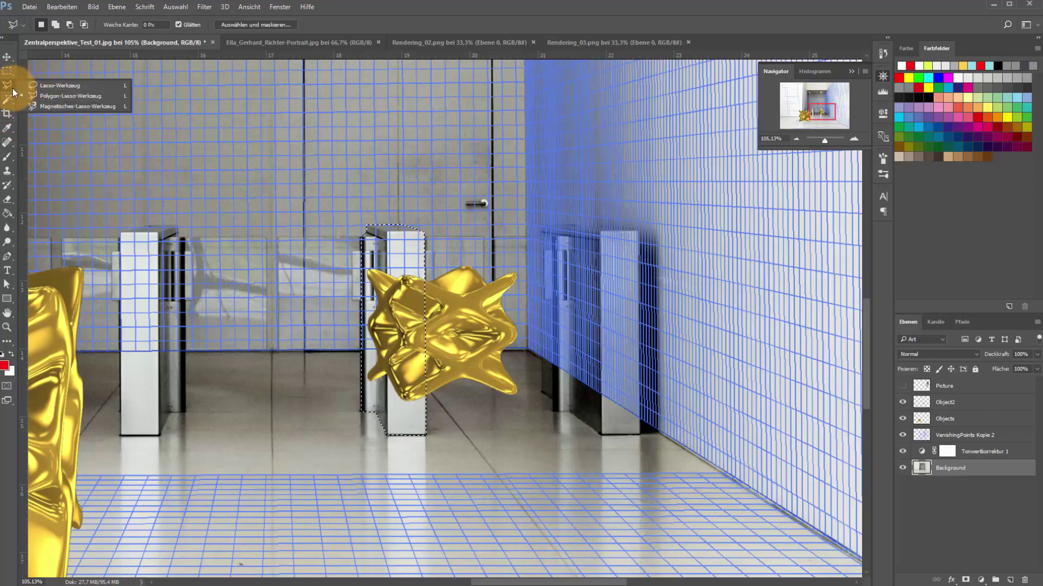
left_click(66, 96)
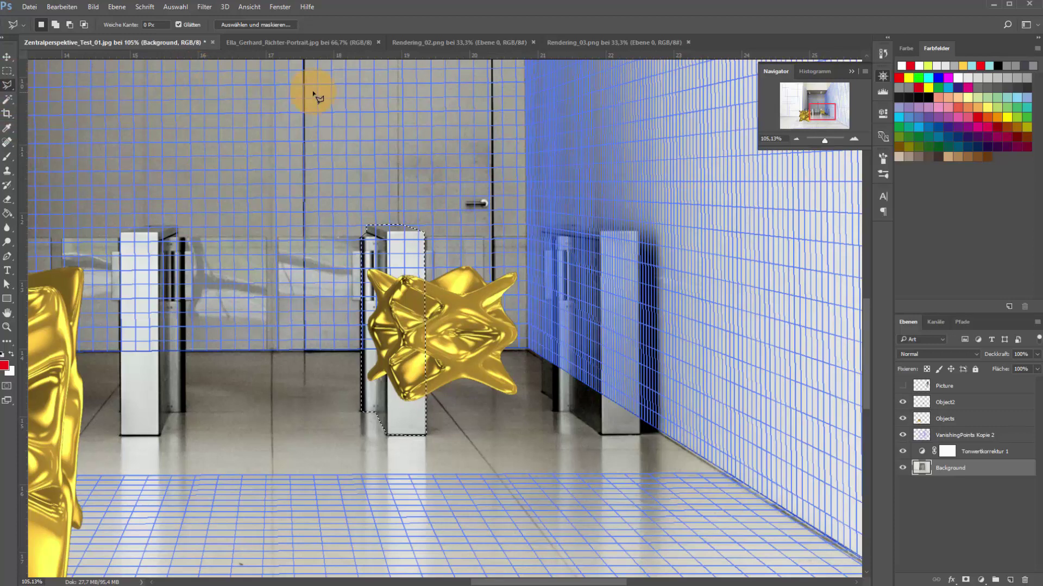
Feather the pillar selection by 2 pixels
left_click(173, 7)
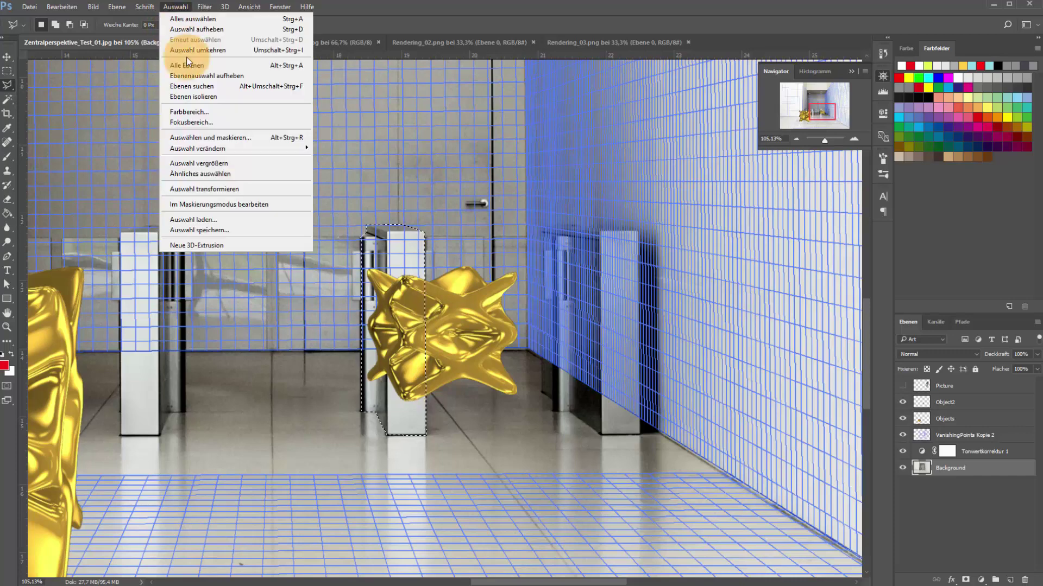
mouse_move(198, 148)
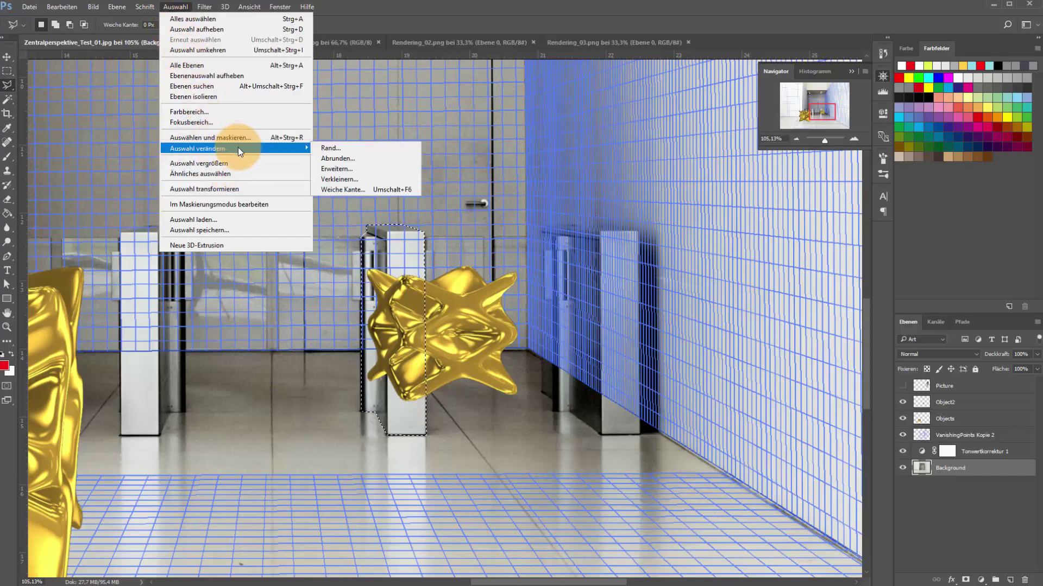
left_click(348, 190)
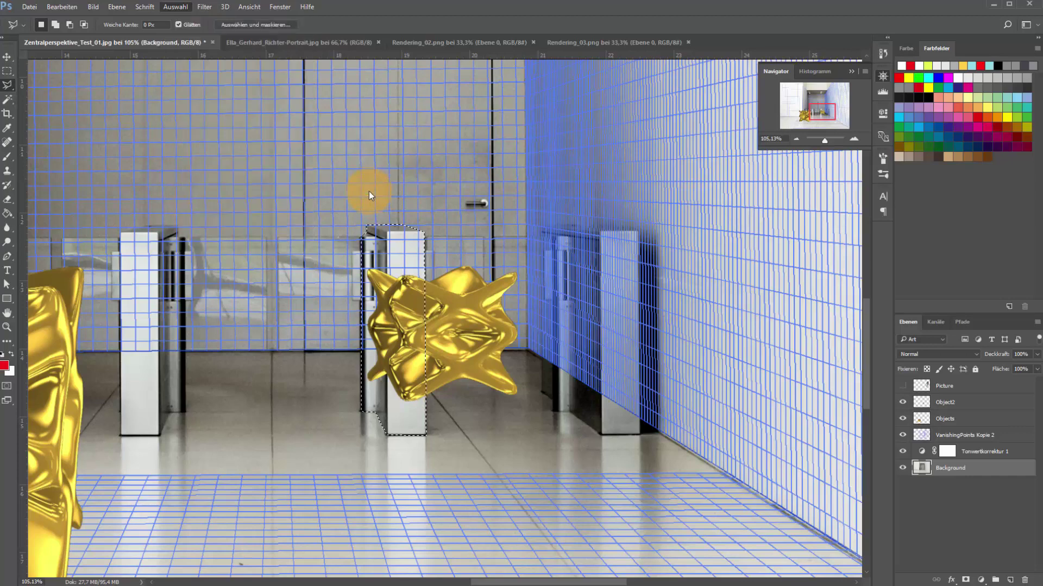
type("2")
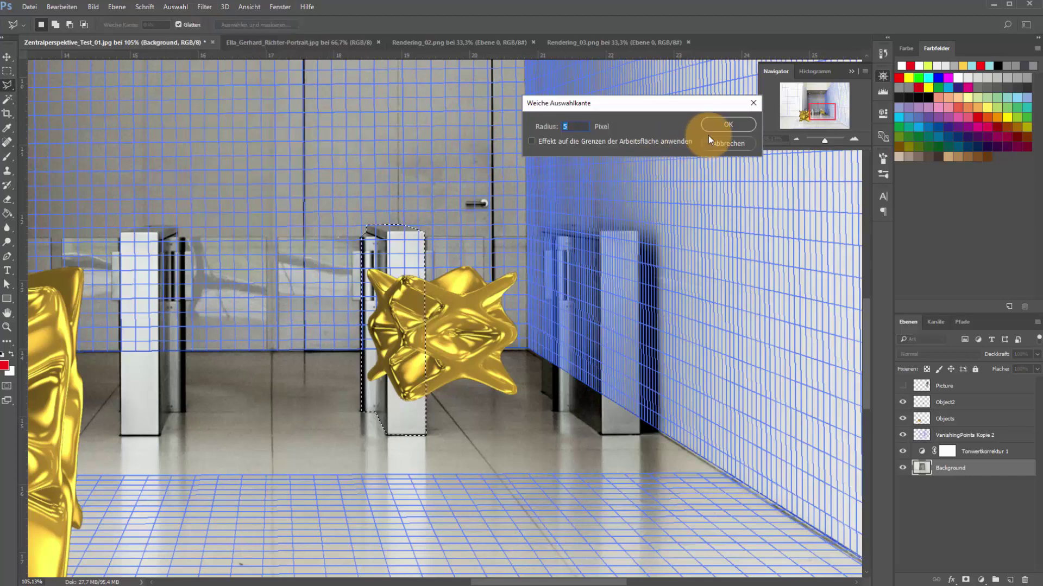
left_click(726, 126)
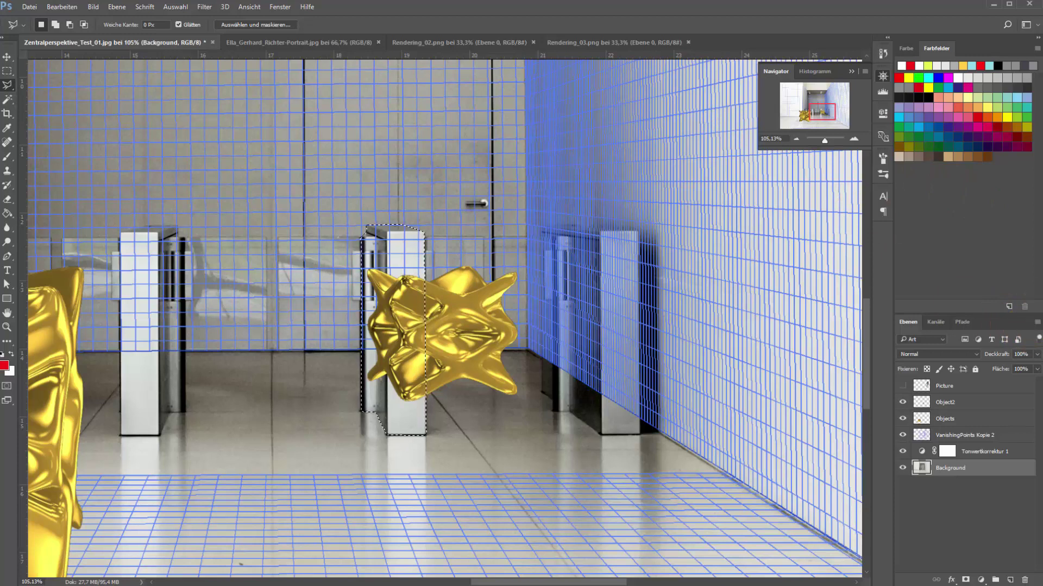
Paste the pillar in place on a new top layer named front, then zoom out
key("ctrl+shift+n")
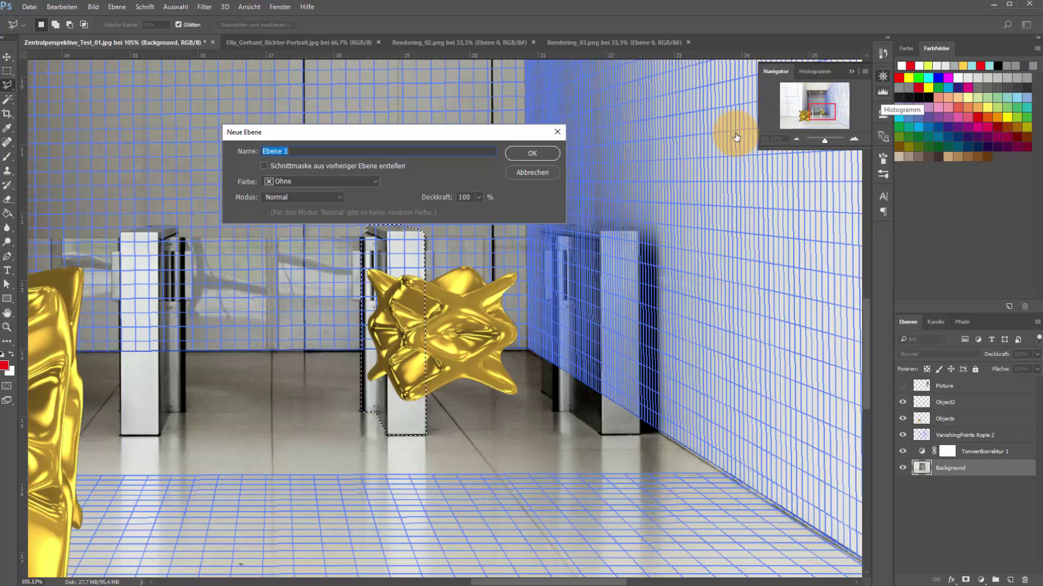
type("front")
key("Return")
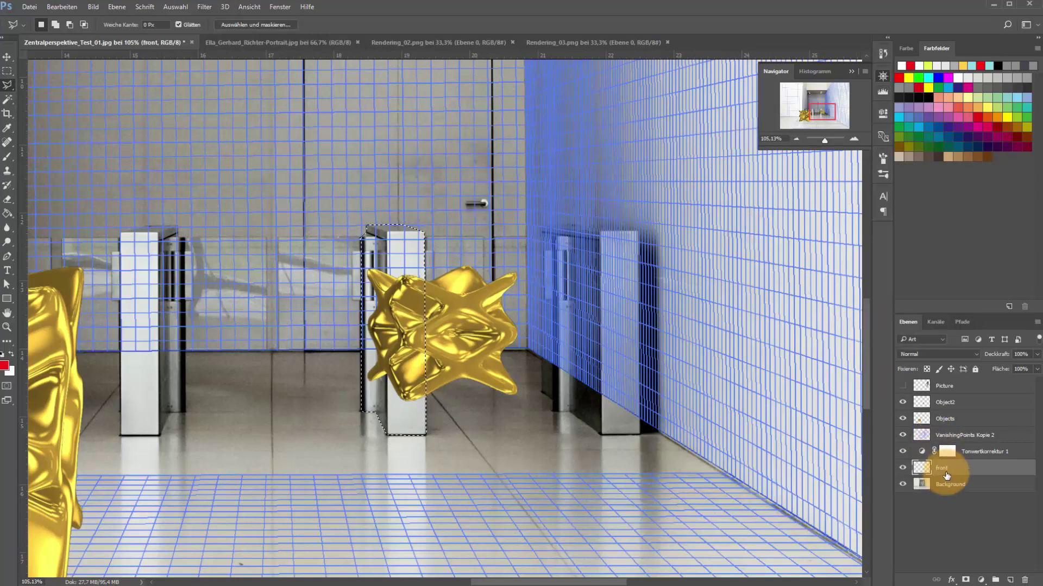
left_click_drag(943, 469, 951, 380)
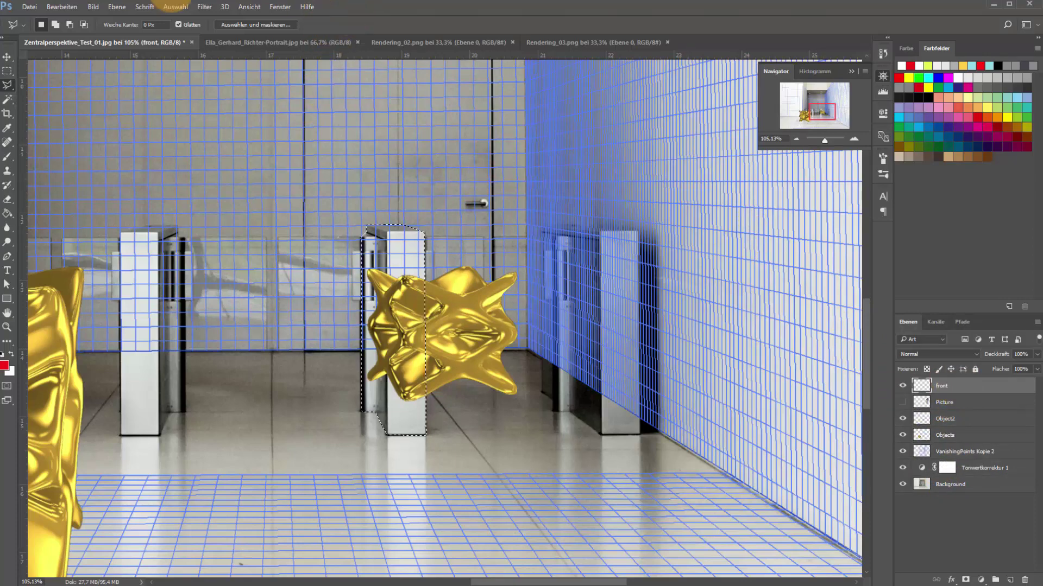
left_click(61, 7)
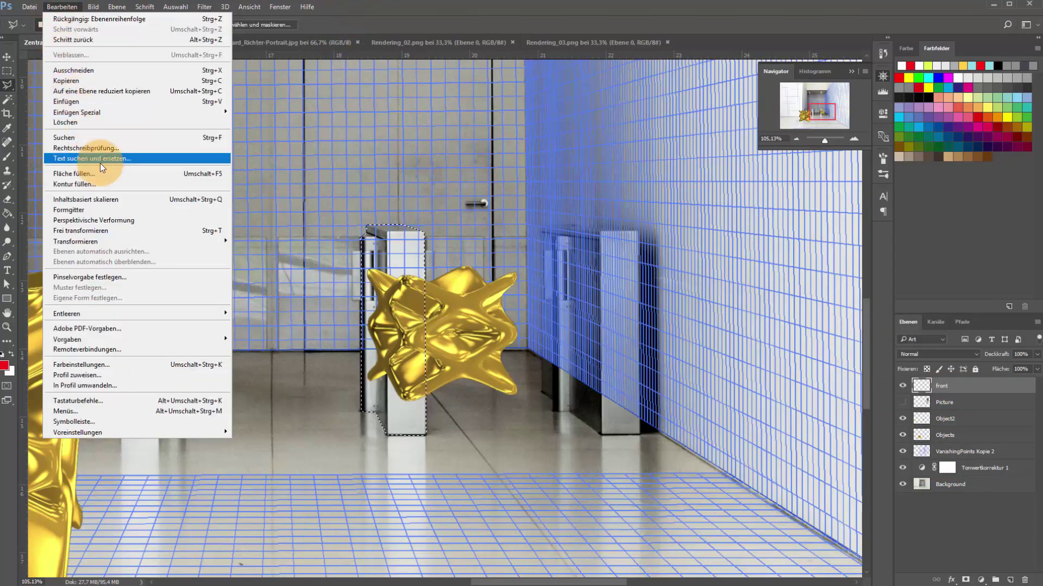
mouse_move(77, 112)
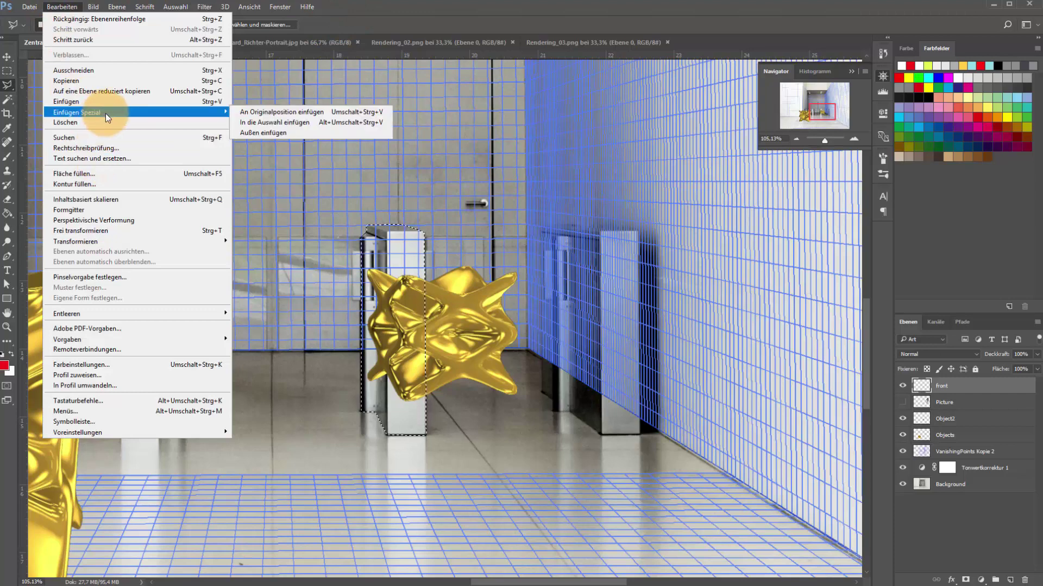
left_click(268, 112)
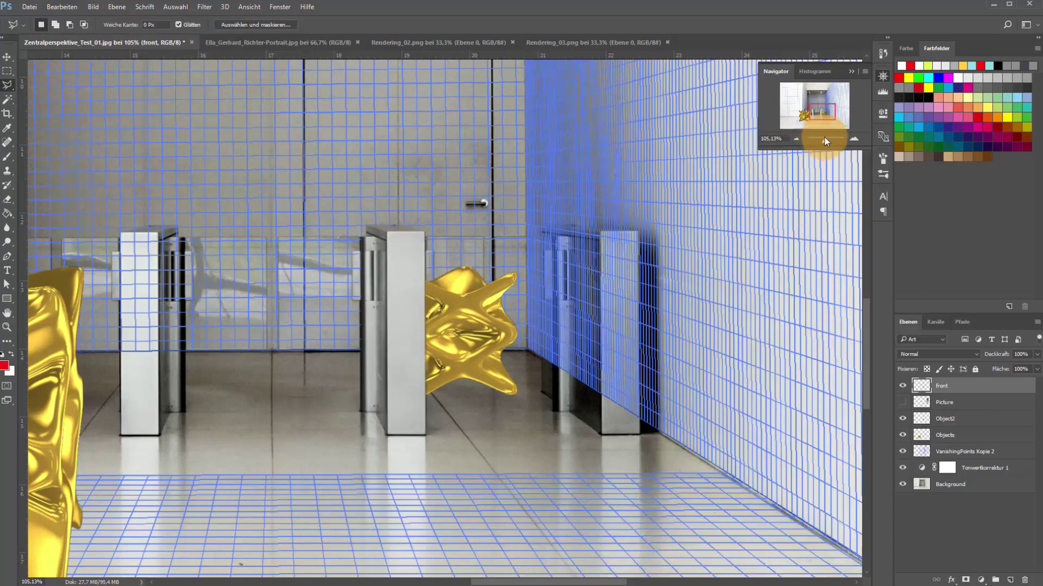
left_click_drag(824, 143, 823, 144)
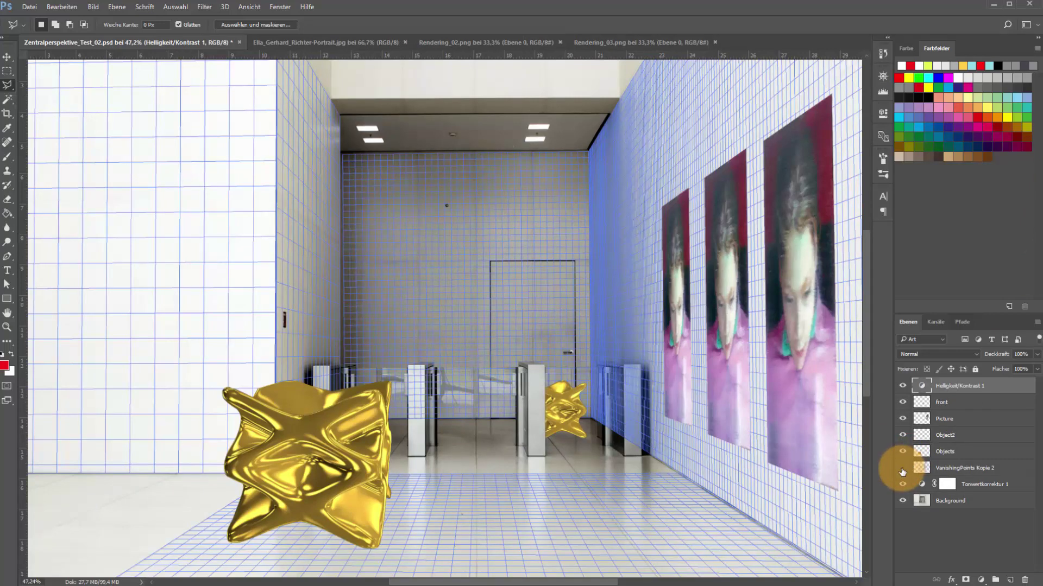
Hide the VanishingPoints Kopie 2 grid, check other layers' visibility, and make Object2 active
left_click(902, 469)
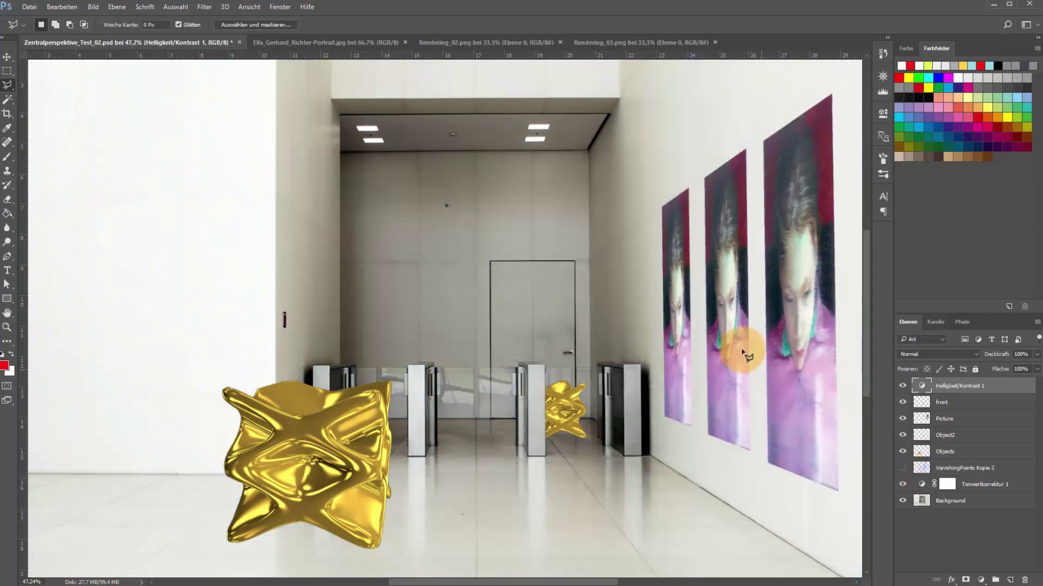
left_click(902, 403)
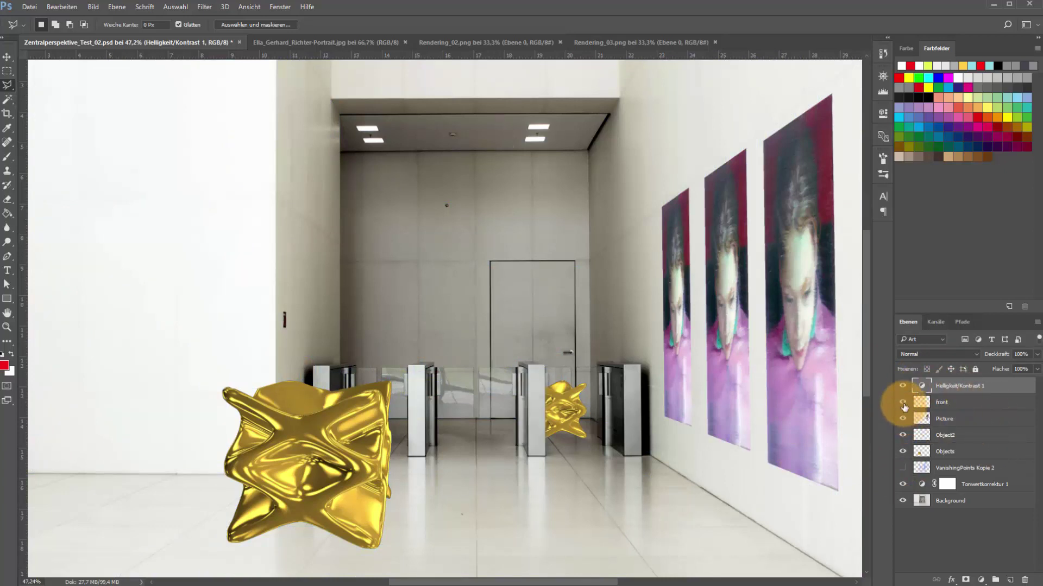
left_click(903, 419)
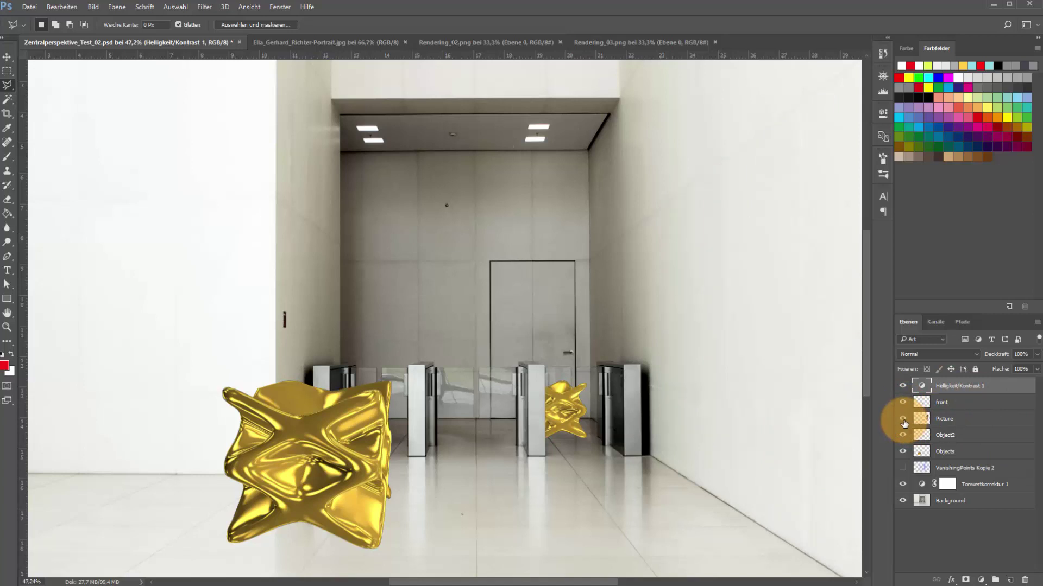
left_click(902, 419)
left_click(903, 436)
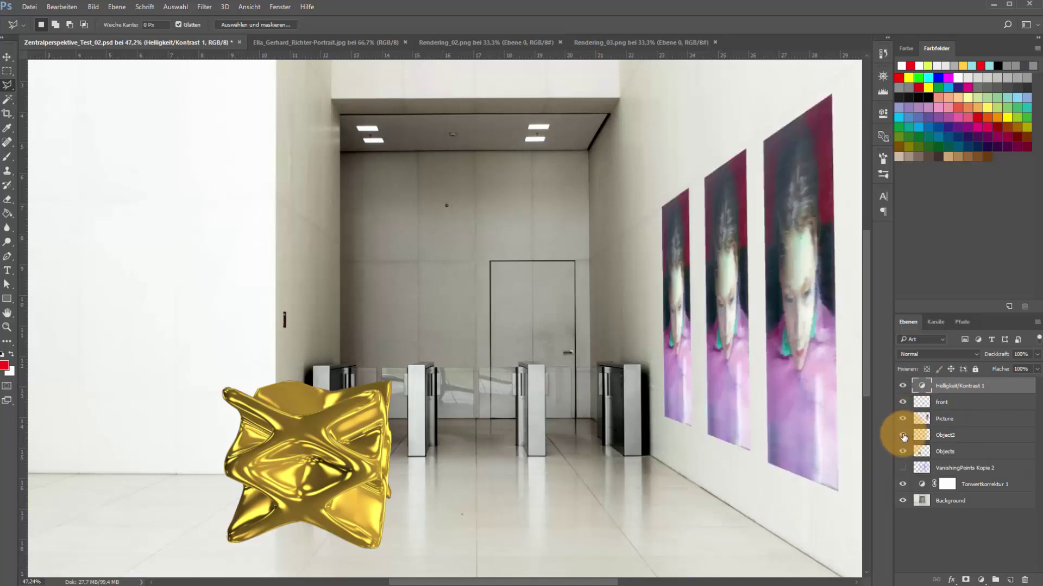
left_click(902, 436)
left_click(949, 437)
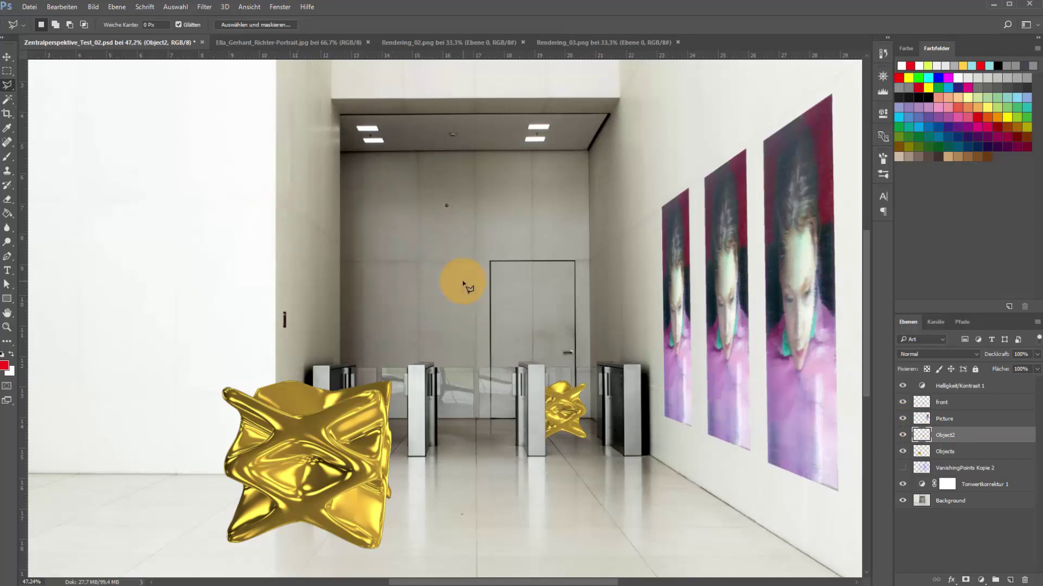
Darken Object2's midtones with Levels, moving the gray point to 0.72
left_click(65, 7)
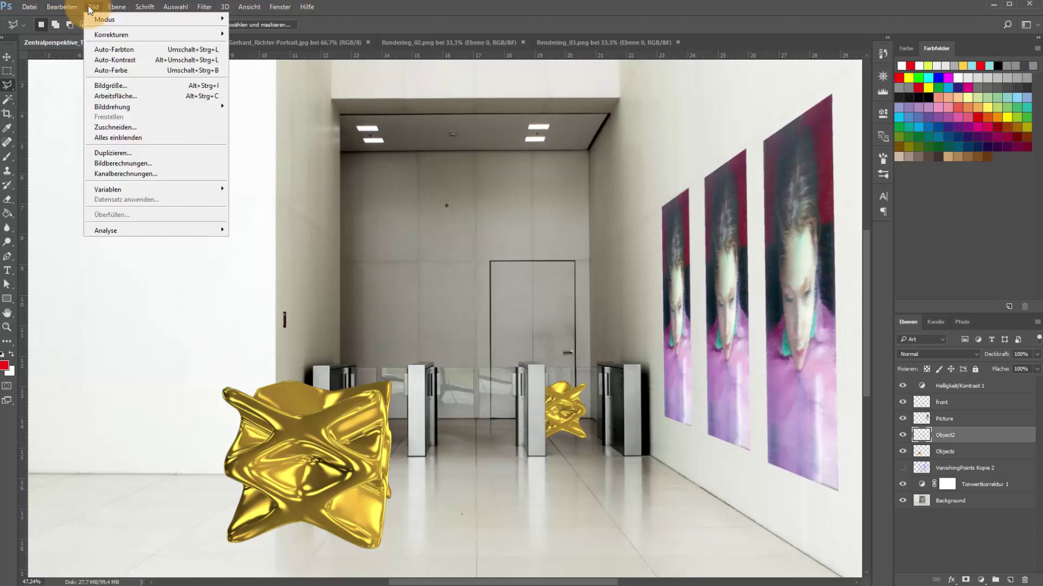
mouse_move(155, 34)
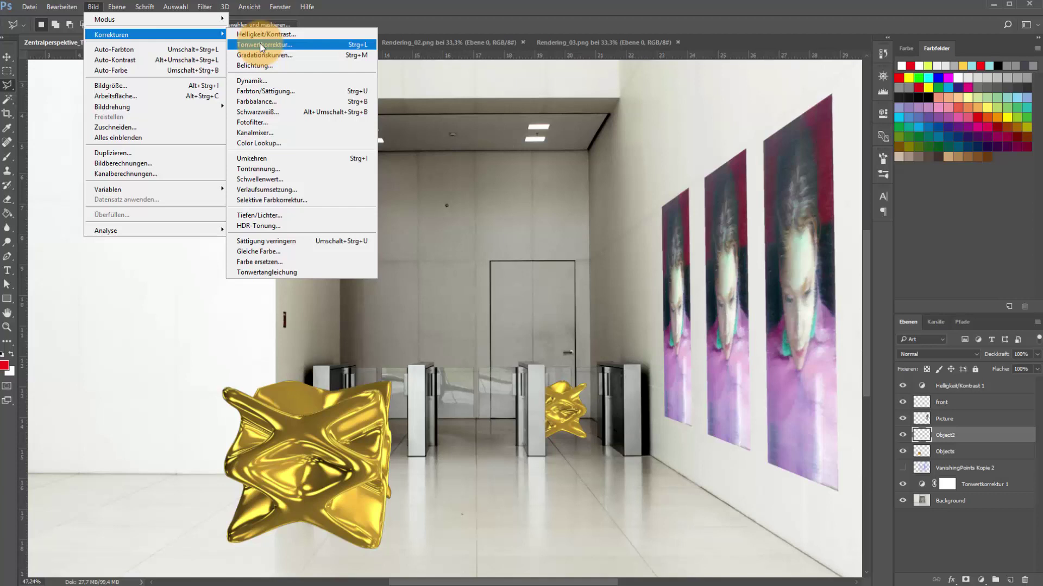
left_click(260, 44)
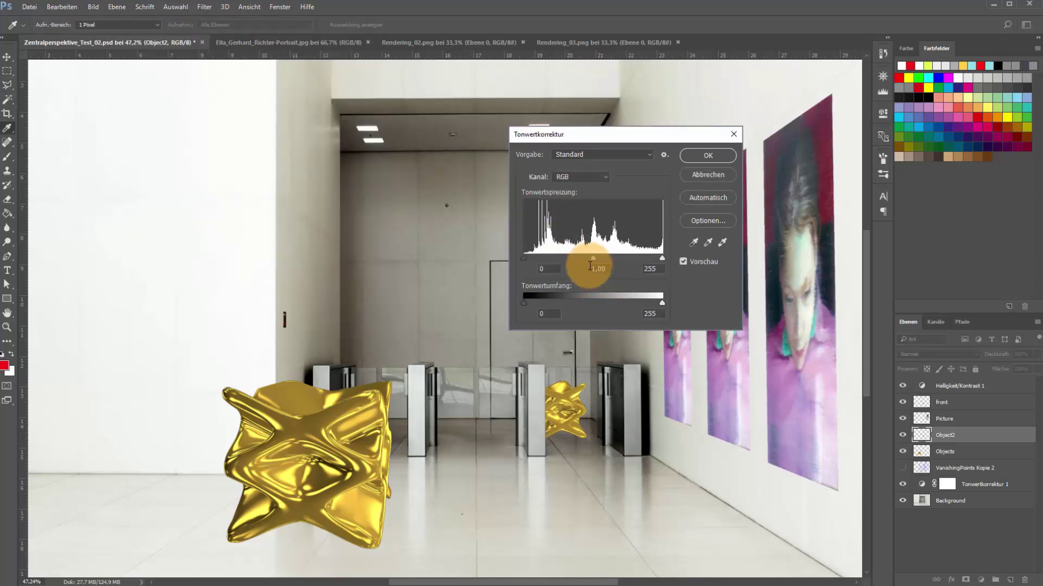
left_click_drag(591, 259, 600, 259)
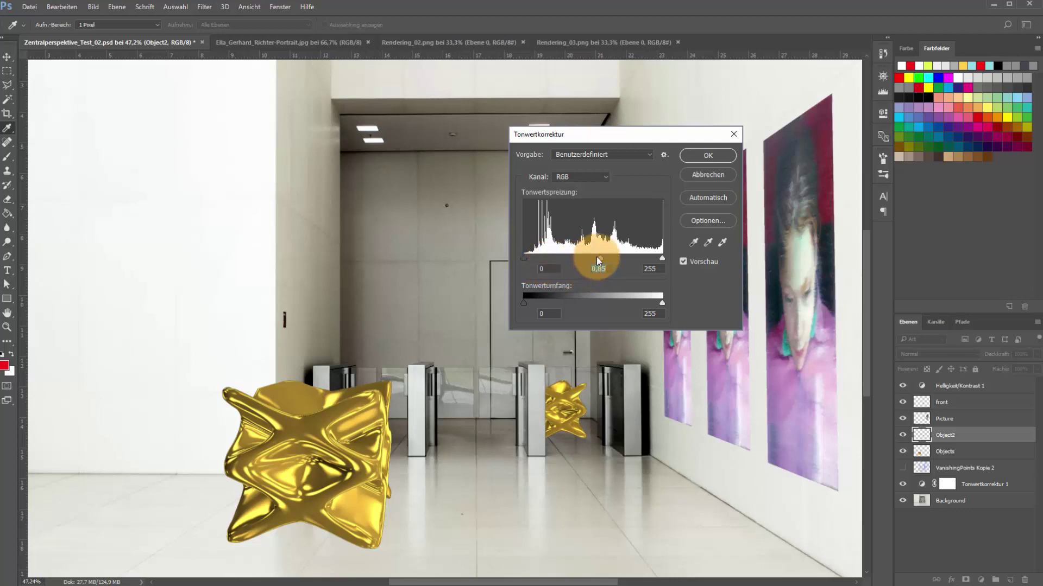
left_click_drag(597, 257, 610, 257)
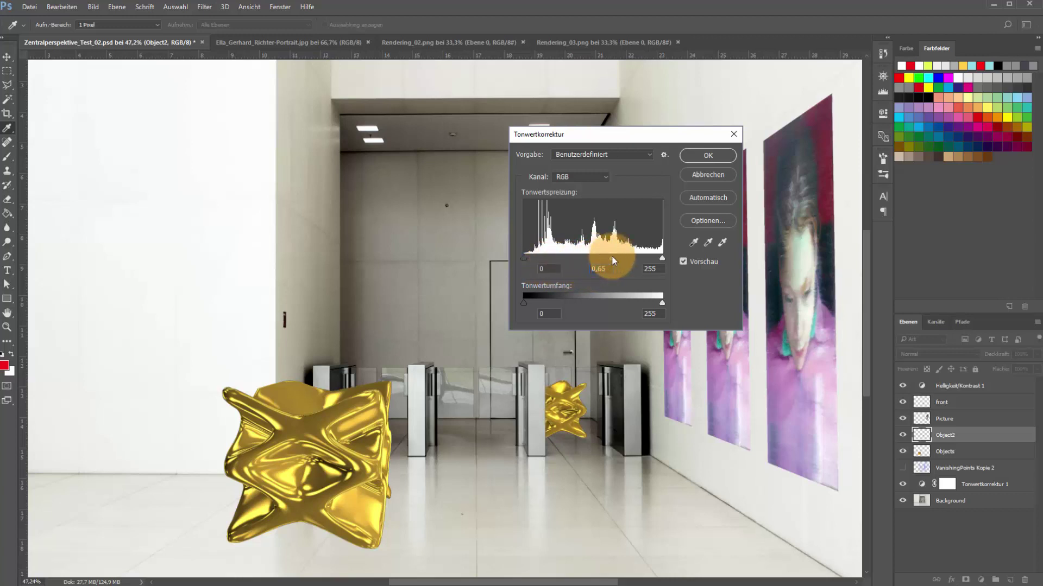
left_click(706, 177)
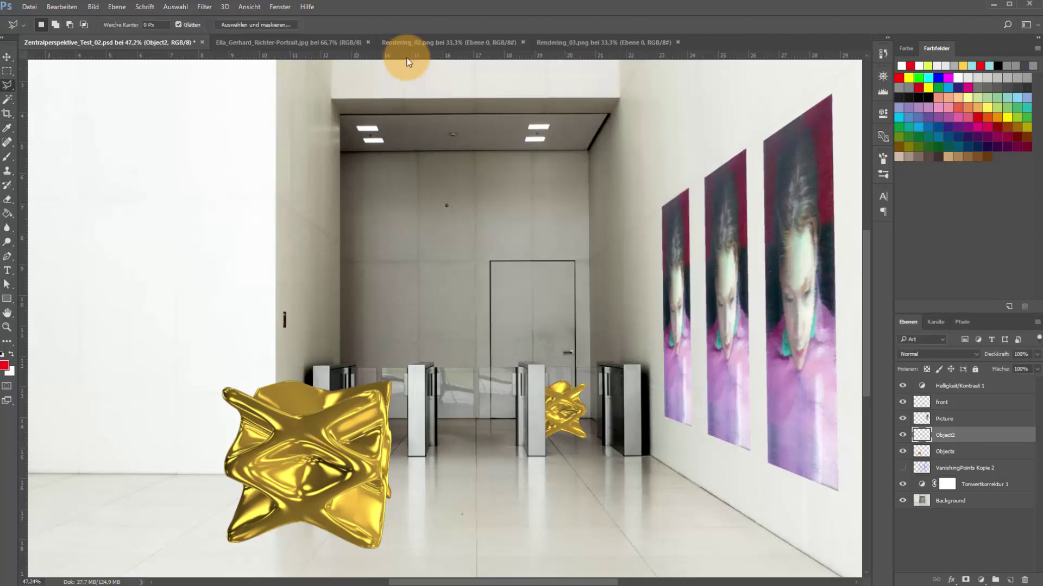
Recolour the far object purple with Hue/Saturation: hue -107, saturation -12, lightness -32
left_click(96, 8)
mouse_move(111, 34)
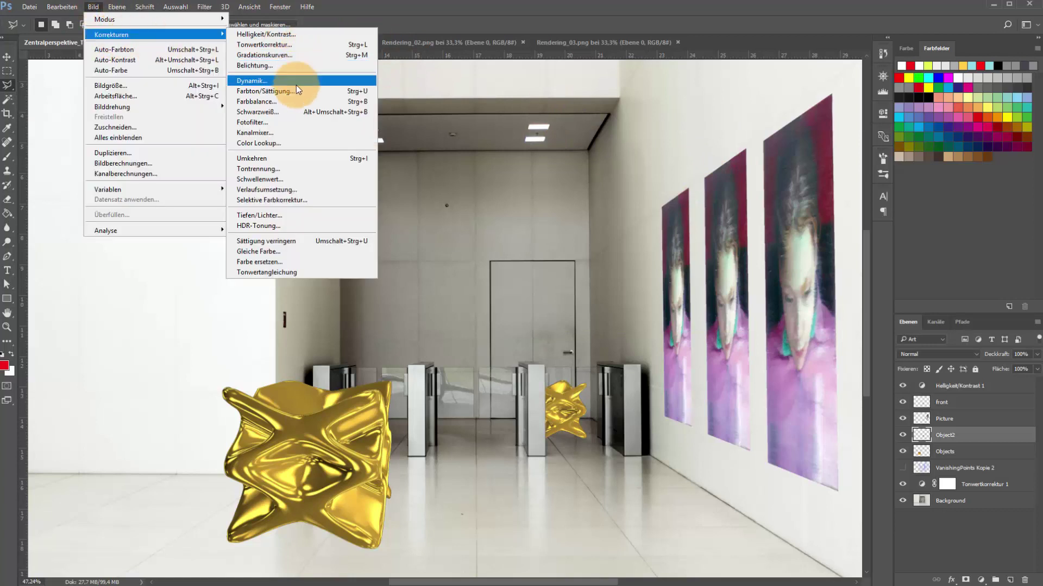
left_click(295, 93)
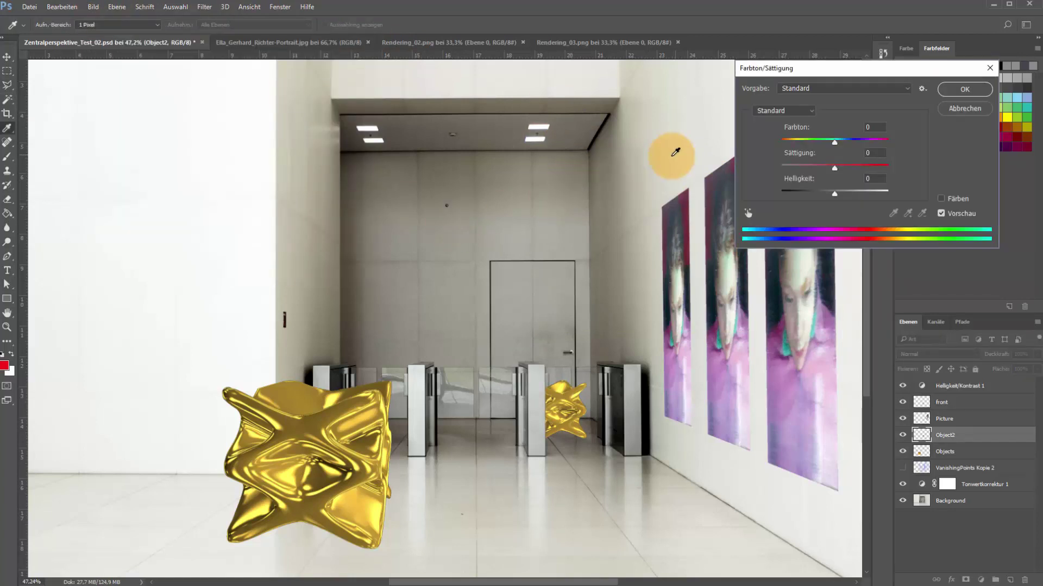
mouse_move(834, 170)
left_mouse_down()
mouse_move(803, 171)
mouse_move(822, 193)
mouse_move(819, 169)
mouse_move(854, 145)
mouse_move(797, 144)
left_mouse_up()
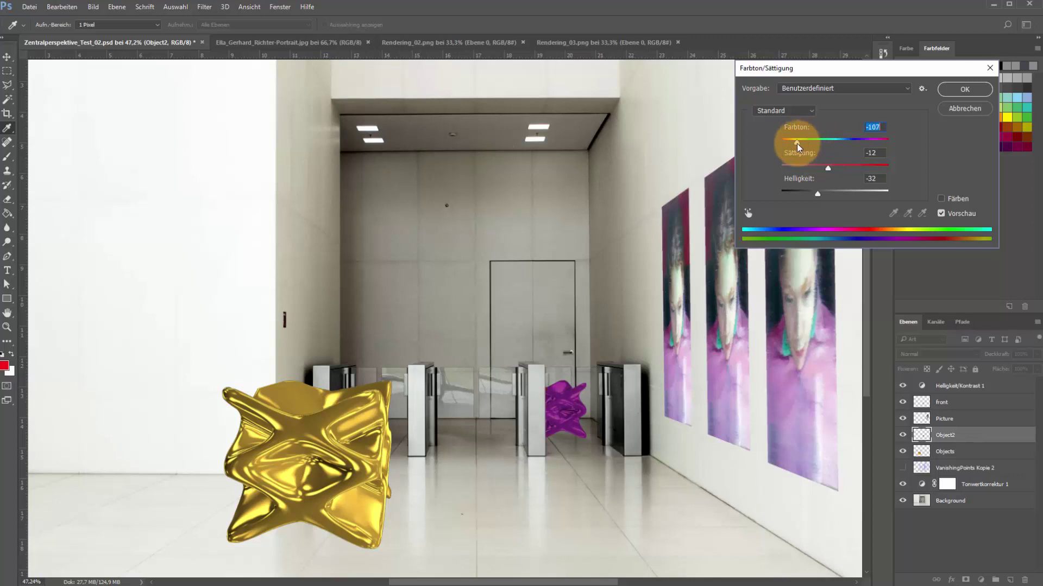
left_click(970, 88)
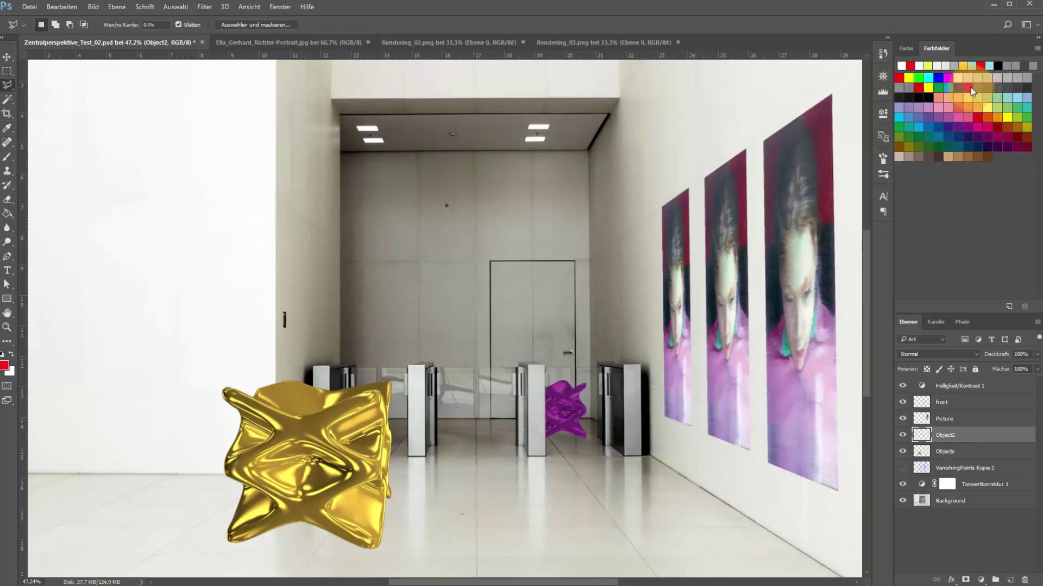
Dull the Objects layer with saturation -33 and lightness -6, then duplicate the layer
left_click(947, 452)
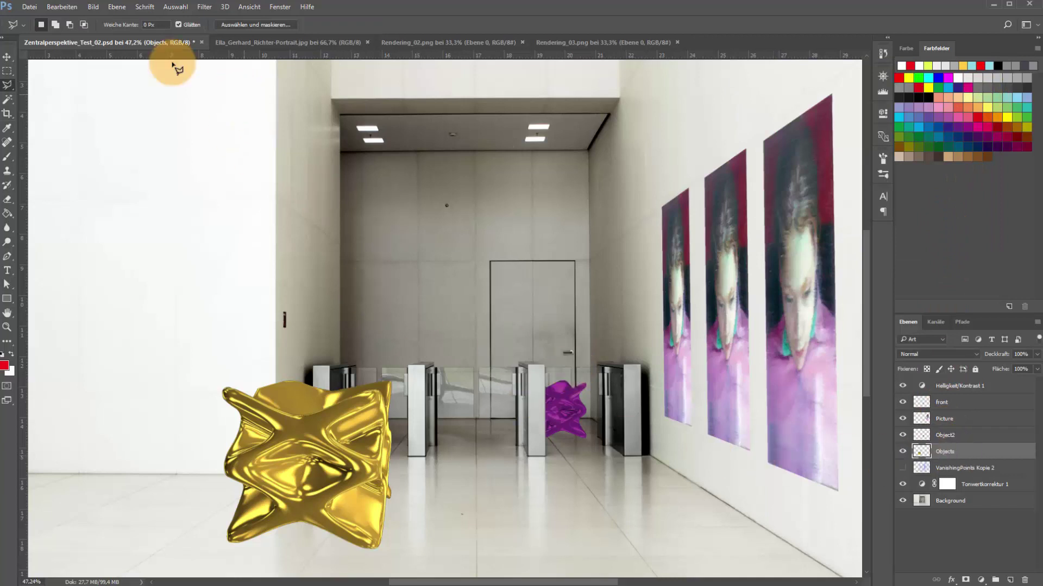
left_click(99, 8)
mouse_move(112, 34)
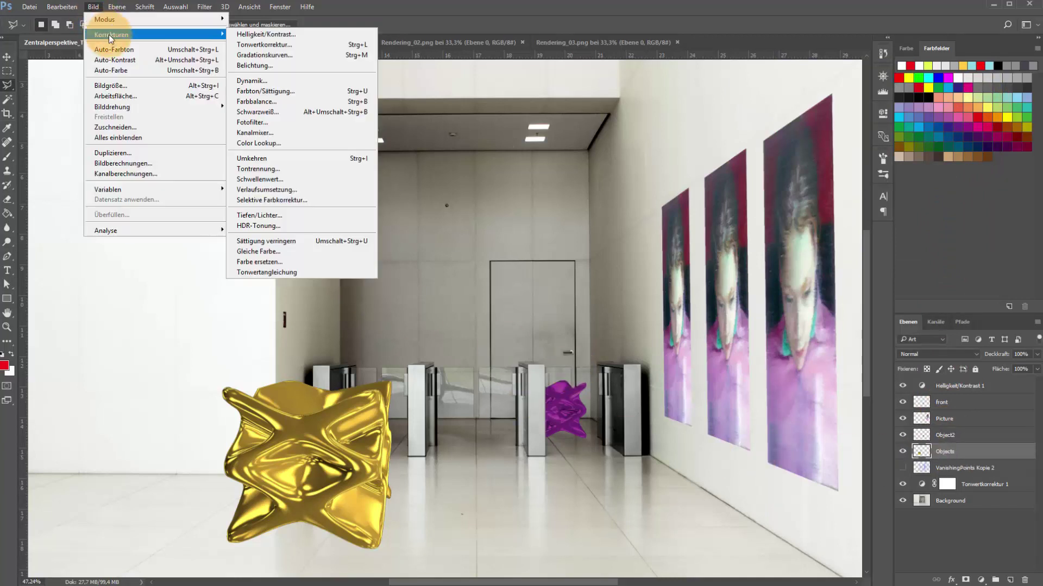
left_click(266, 90)
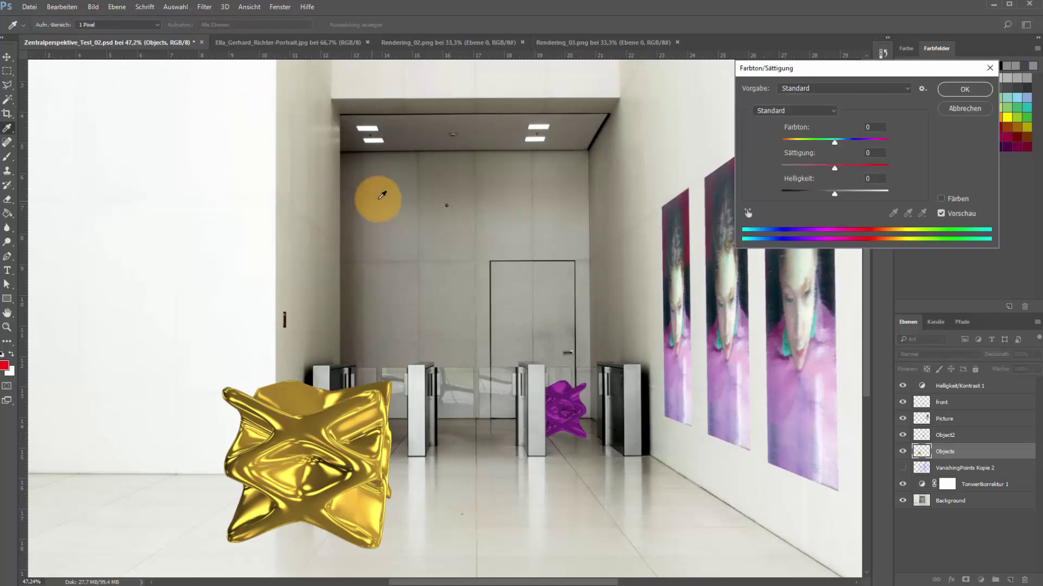
mouse_move(835, 168)
left_mouse_down()
mouse_move(811, 173)
mouse_move(832, 194)
left_mouse_up()
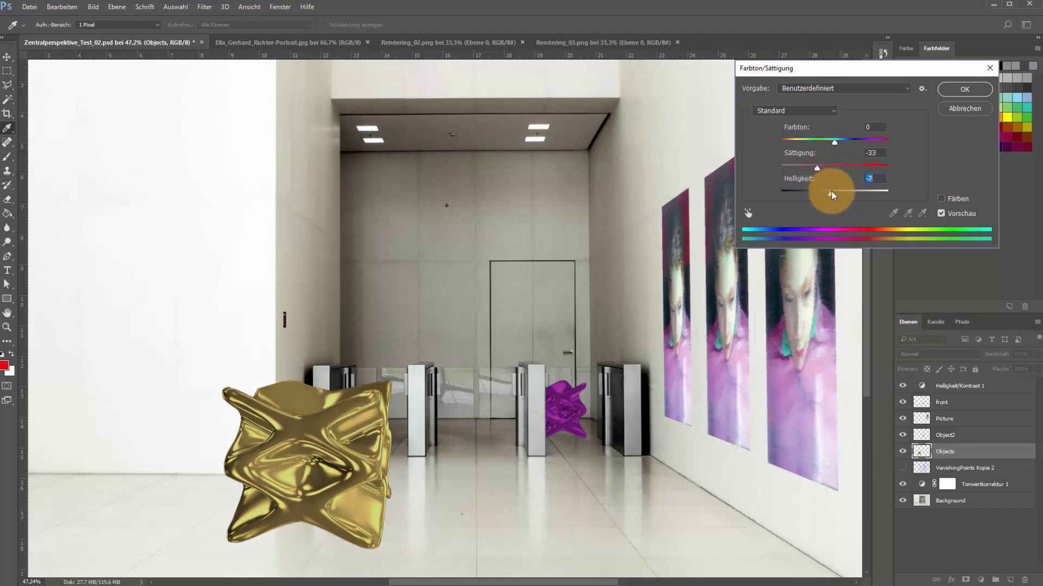
left_click_drag(833, 145, 834, 146)
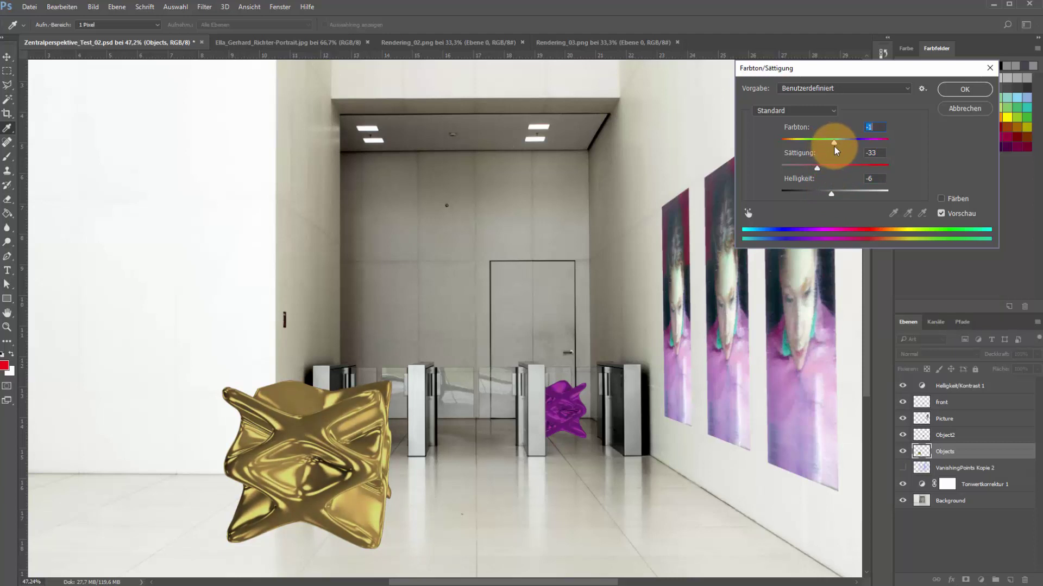
left_click(962, 90)
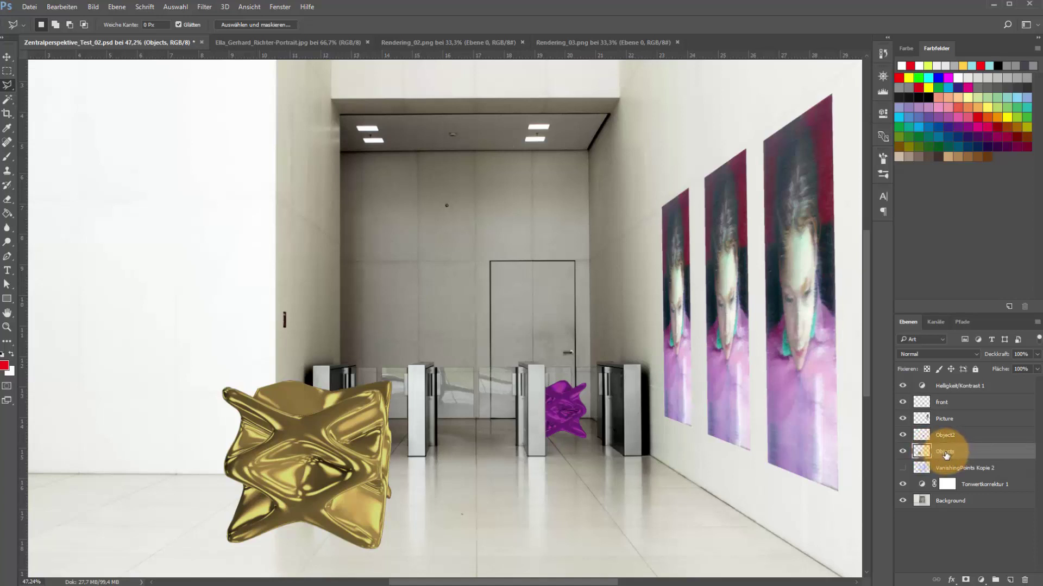
left_click_drag(946, 455, 1012, 577)
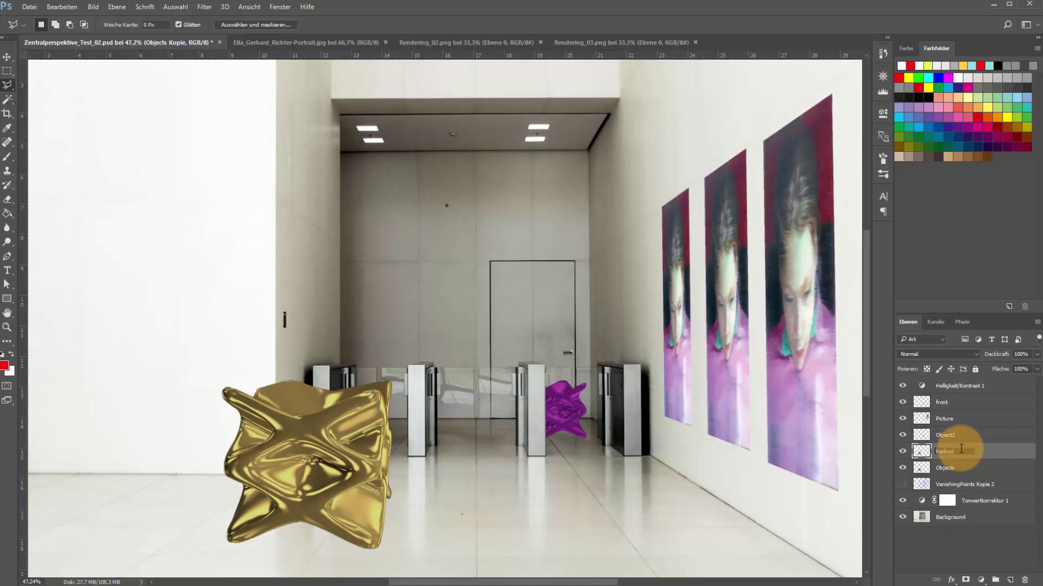
Rename the duplicate to Shadow and place it below the Objects layer
key("Return")
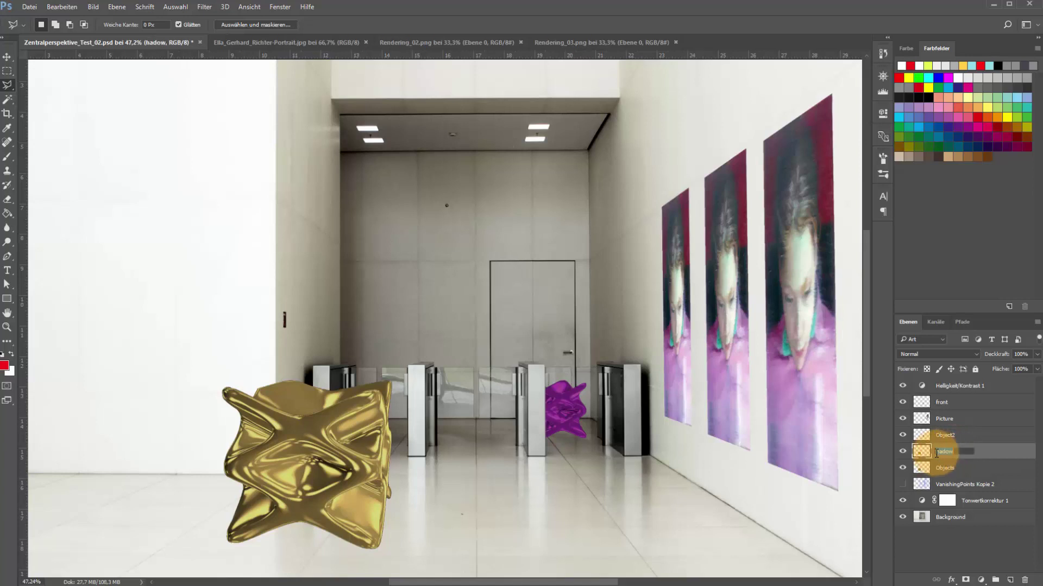
type("S")
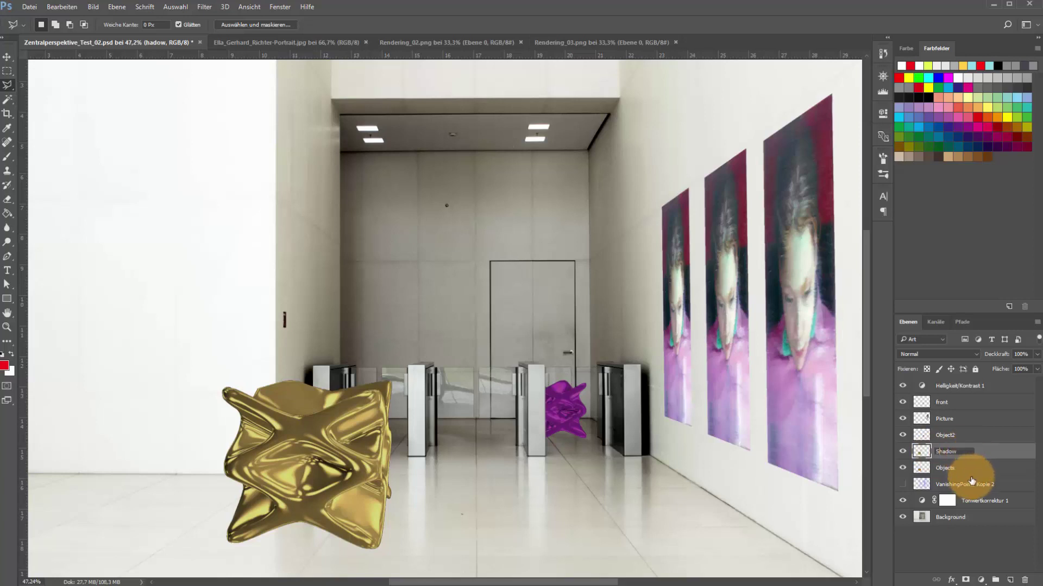
left_click(932, 548)
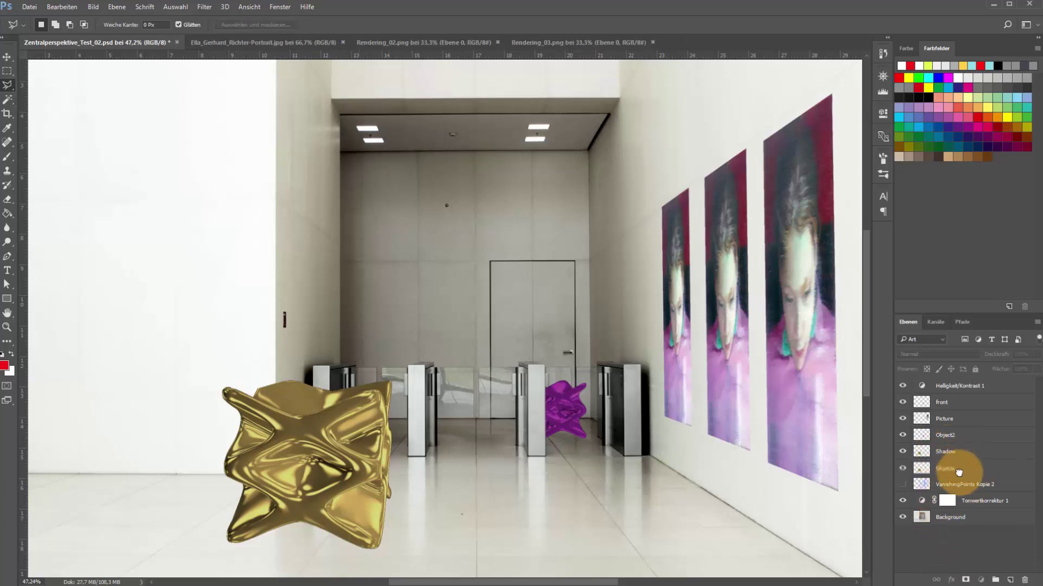
left_click_drag(949, 451, 945, 476)
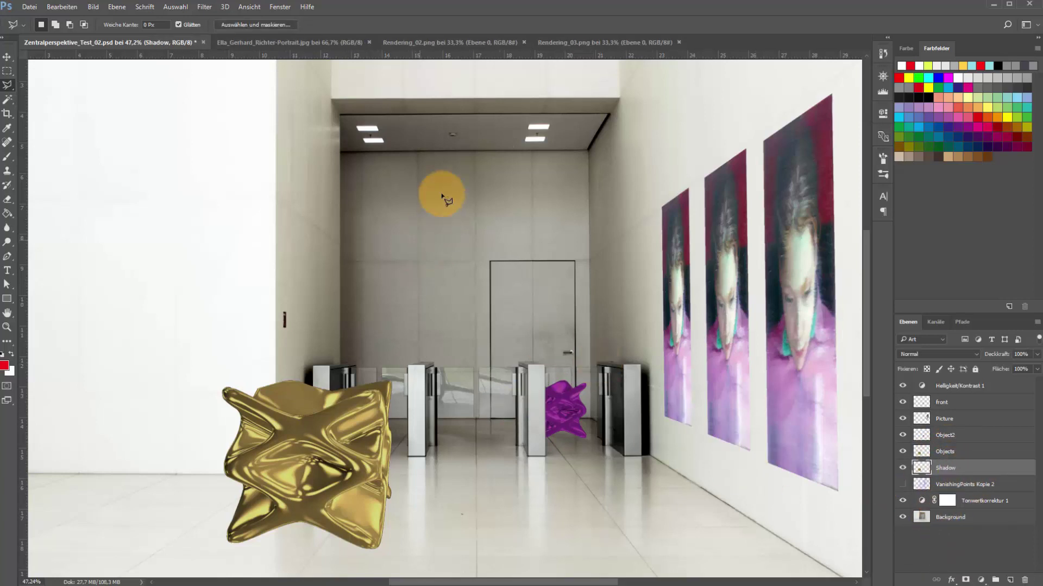
Distort the Shadow layer into a flattened, skewed shape along the floor at the object's base
left_click(60, 7)
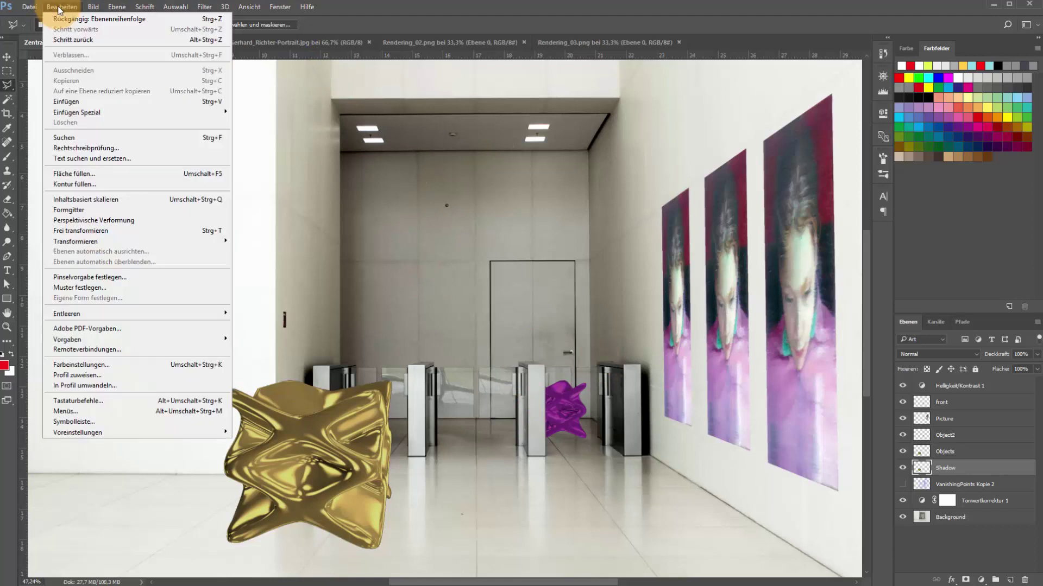
mouse_move(76, 241)
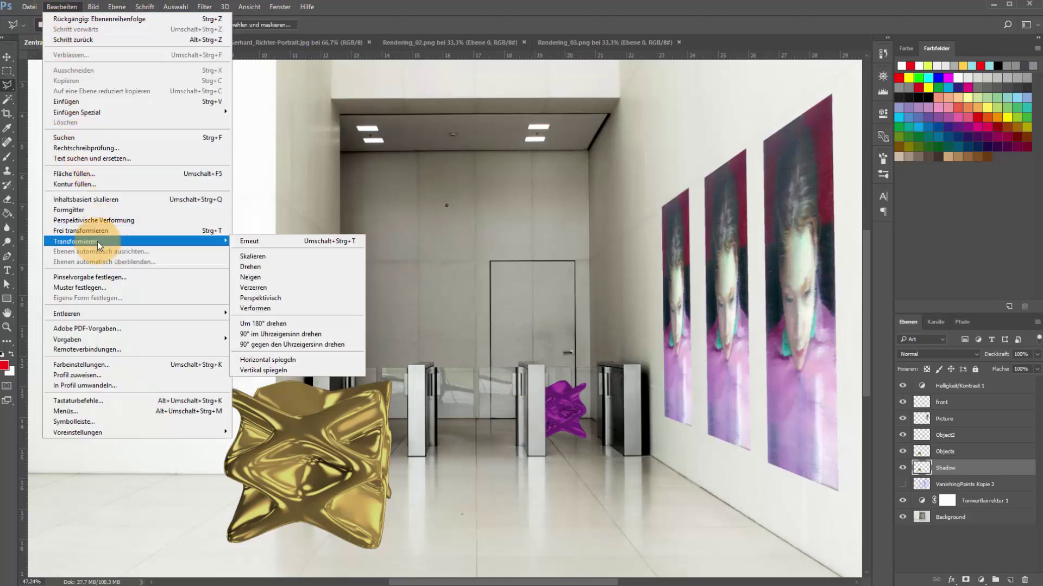
left_click(272, 289)
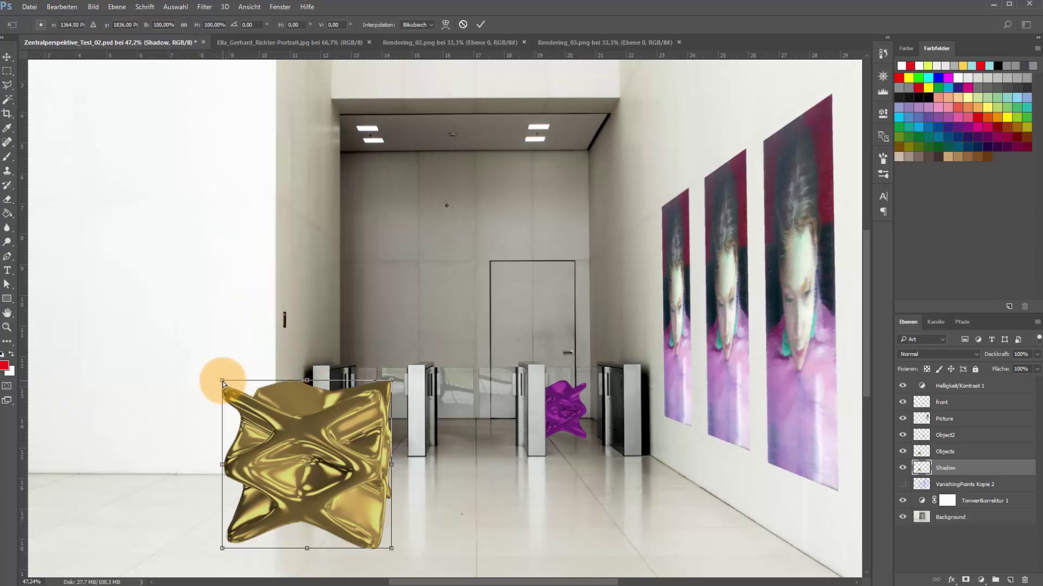
left_click_drag(223, 382, 237, 574)
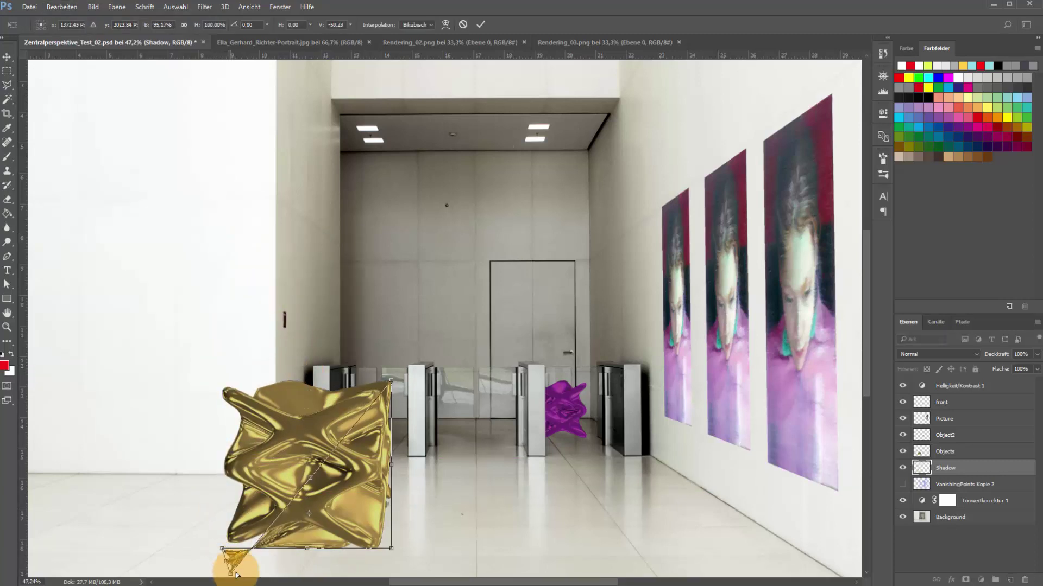
left_click_drag(391, 381, 400, 563)
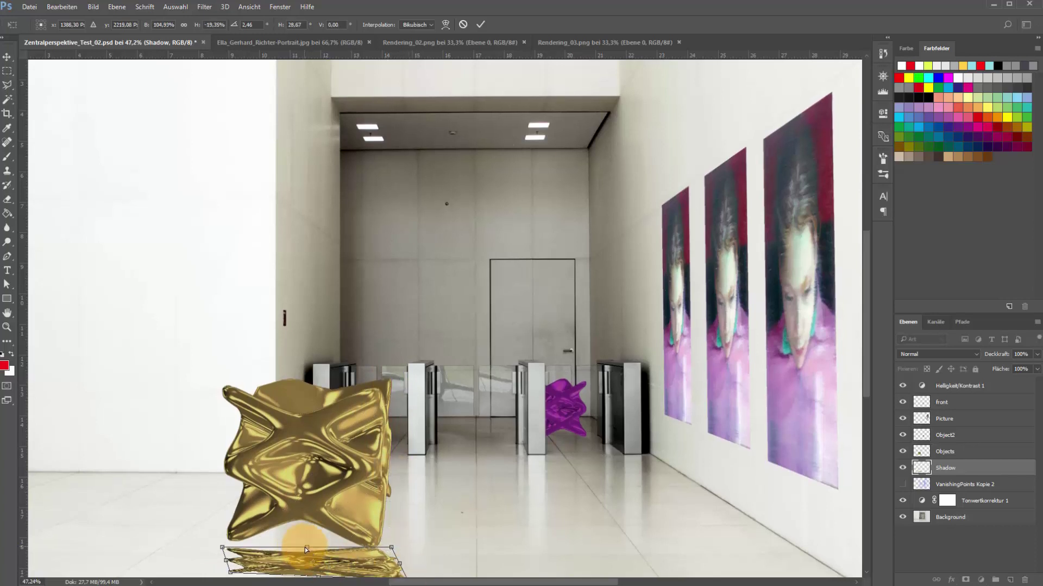
left_click_drag(306, 549, 317, 496)
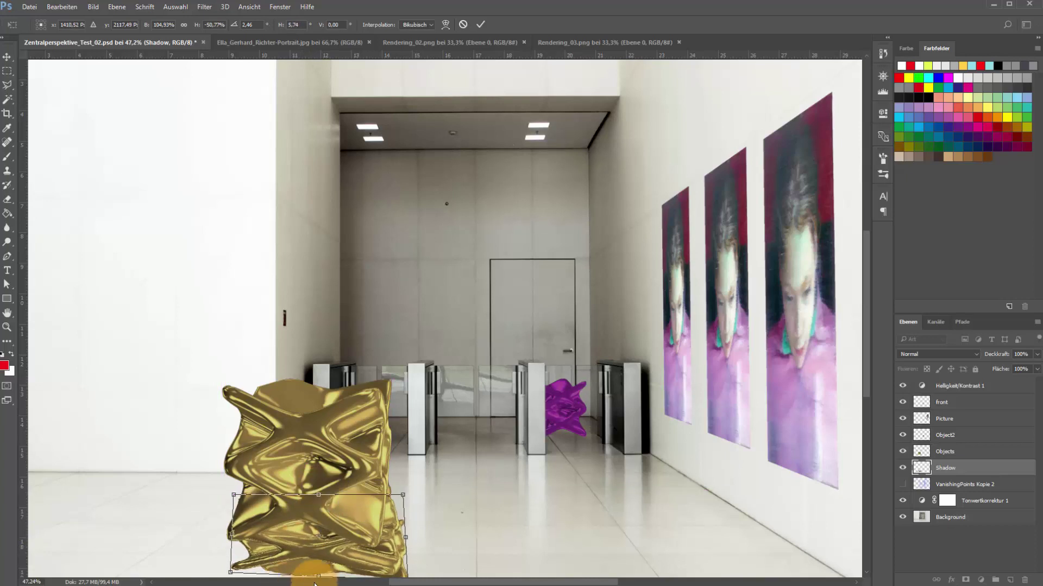
left_click_drag(319, 581, 312, 576)
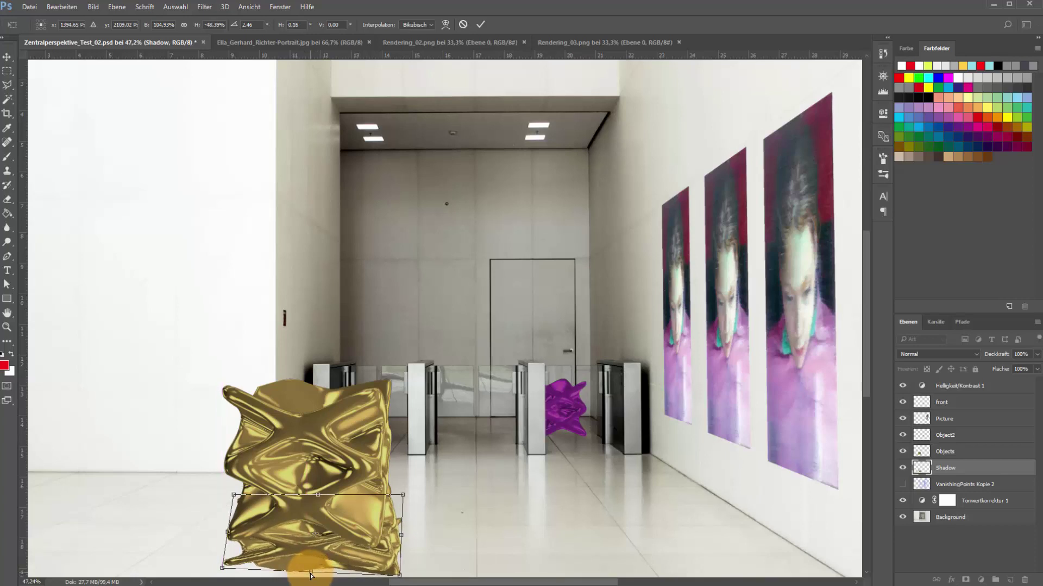
double_click(291, 532)
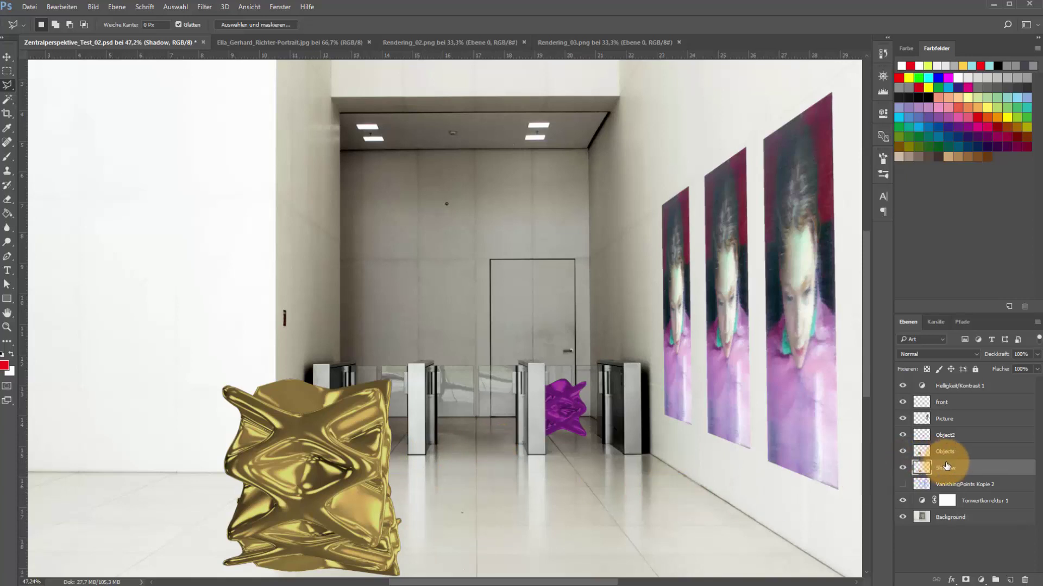
Duplicate the Shadow layer and darken the copy to near black with Levels
left_click_drag(1008, 578, 1009, 579)
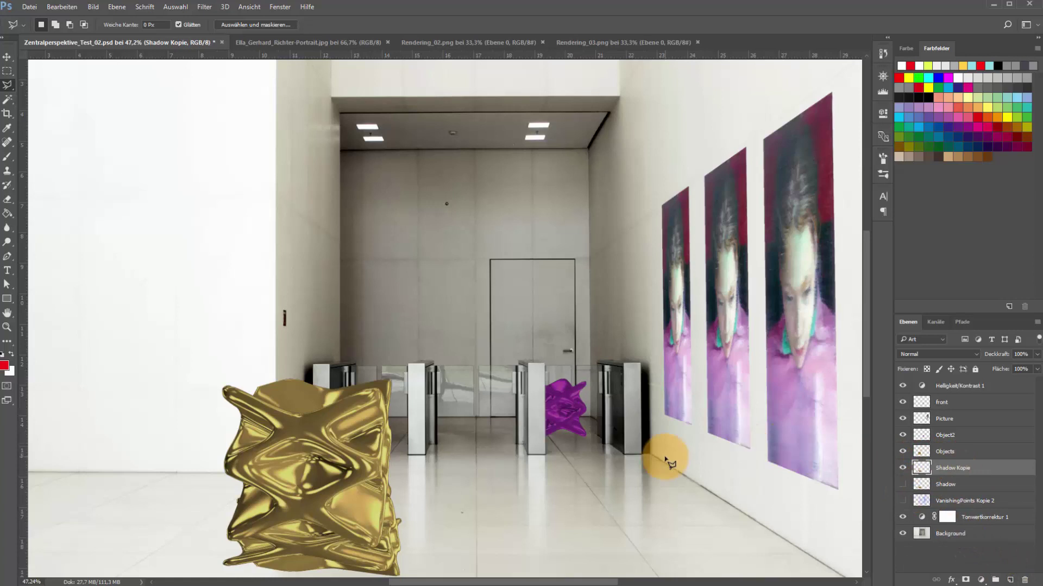
key("ctrl+l")
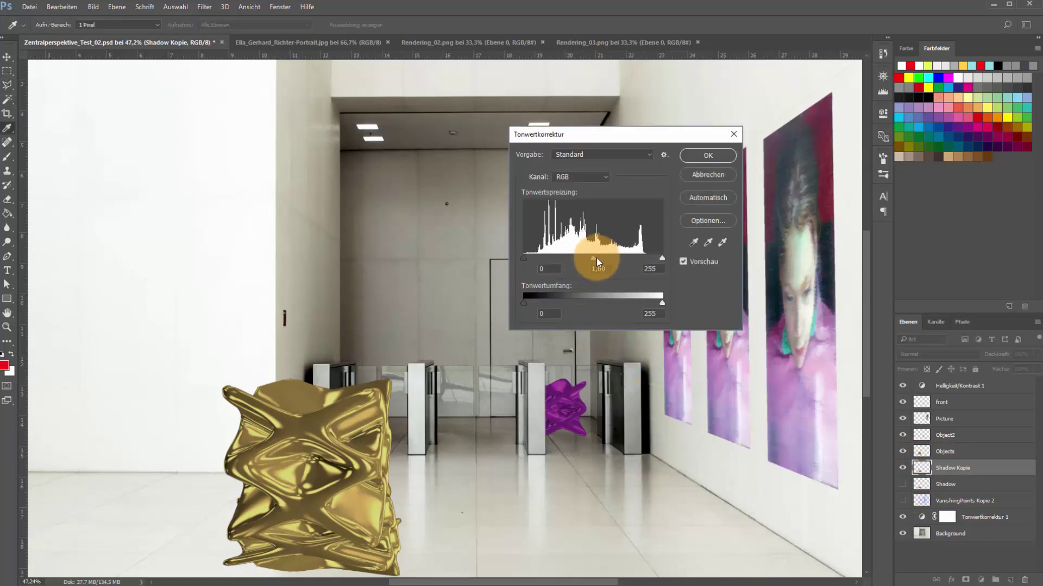
left_click_drag(596, 259, 657, 269)
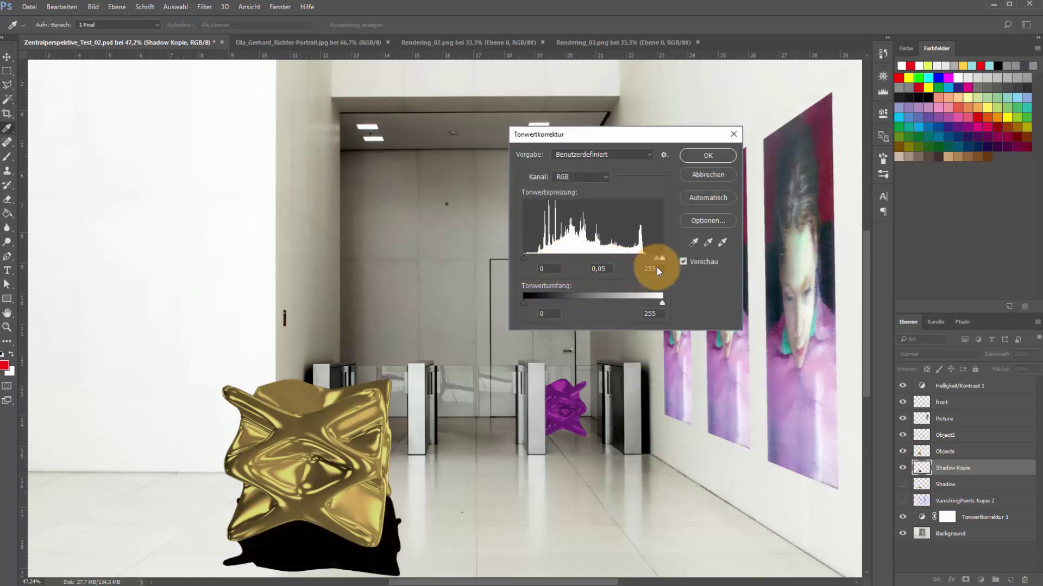
left_click(695, 156)
Convert the shadow copy using the Schwarzweiß 'Maximales Schwarz' preset
left_click(95, 8)
mouse_move(112, 34)
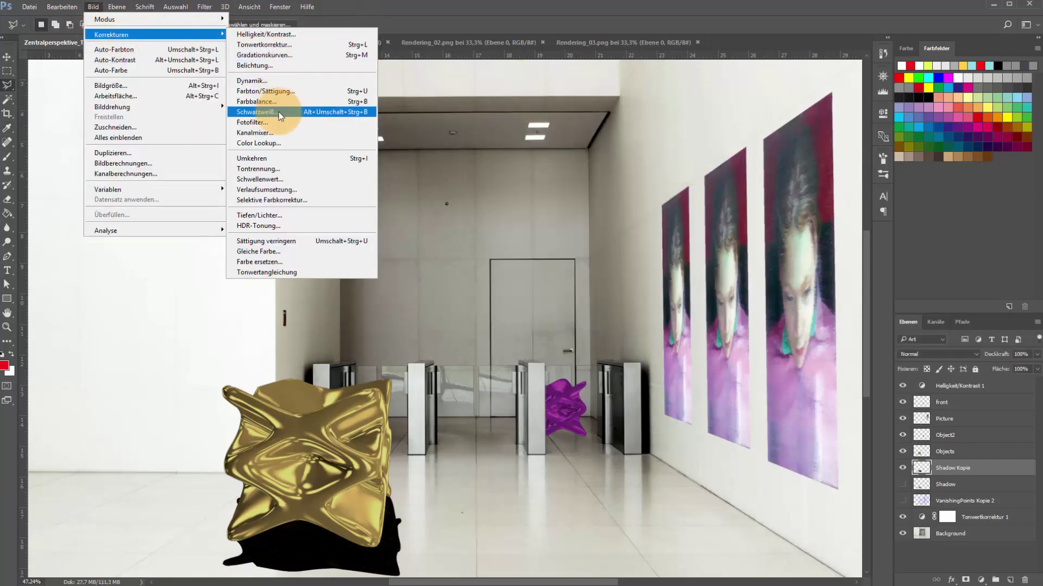
left_click(279, 112)
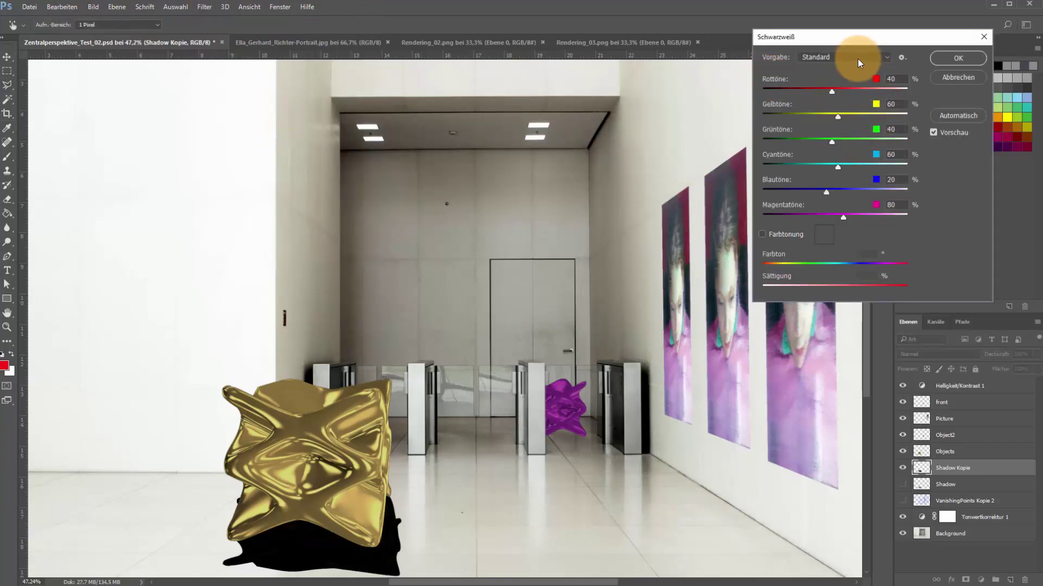
left_click(858, 58)
left_click(866, 161)
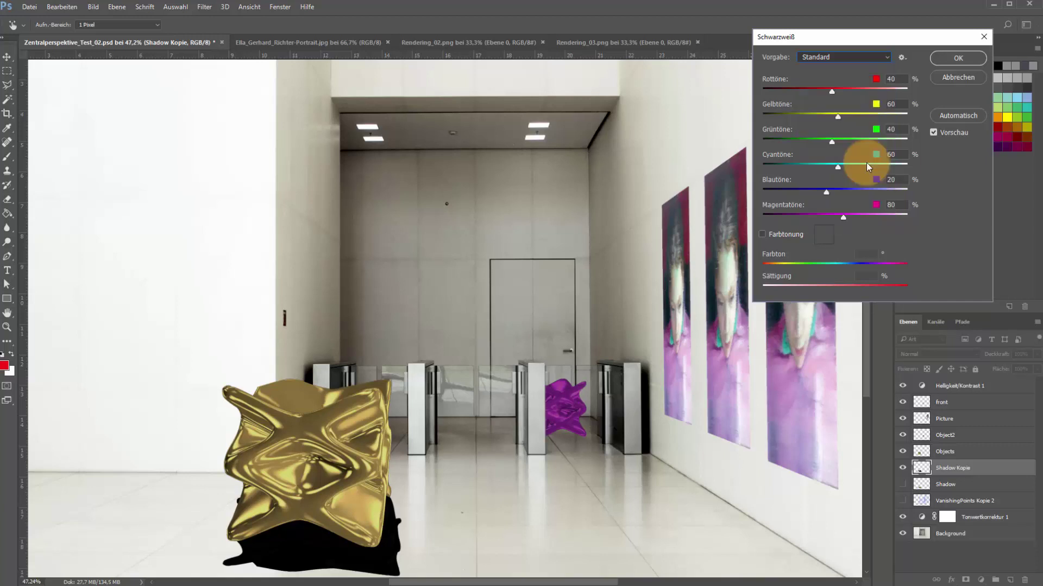
left_click(964, 80)
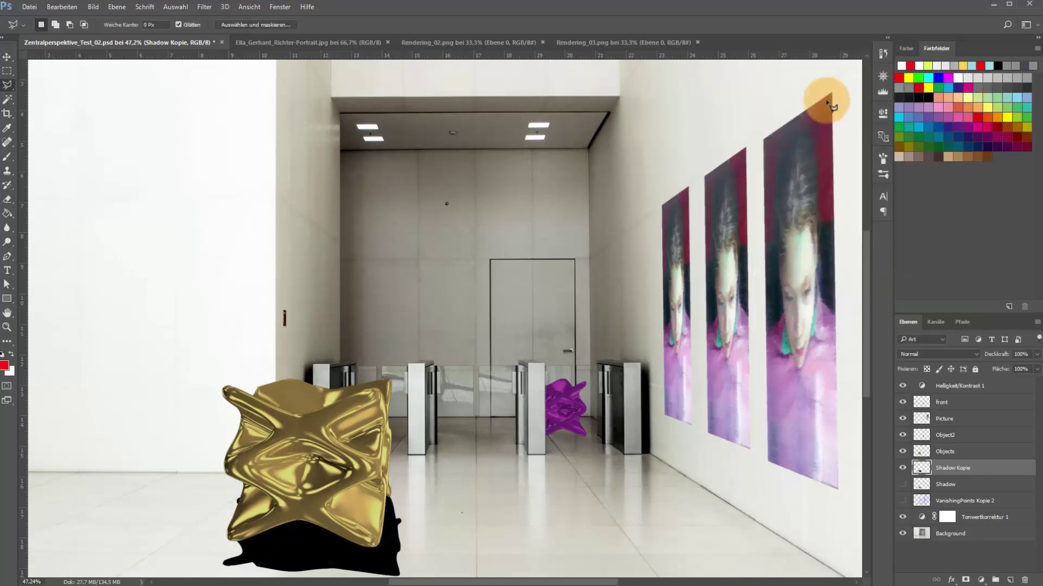
left_click(93, 6)
mouse_move(112, 34)
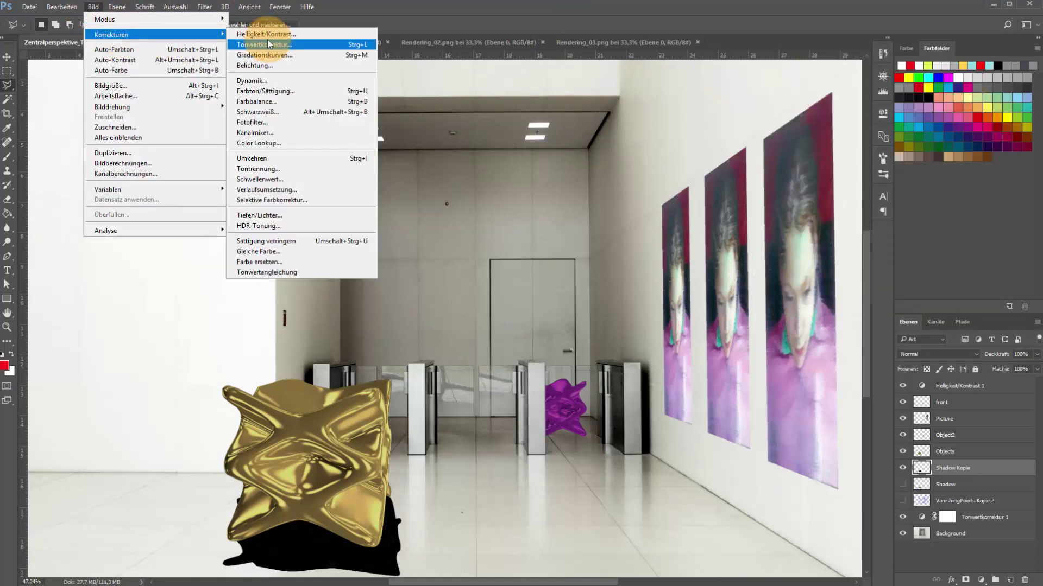
left_click(266, 35)
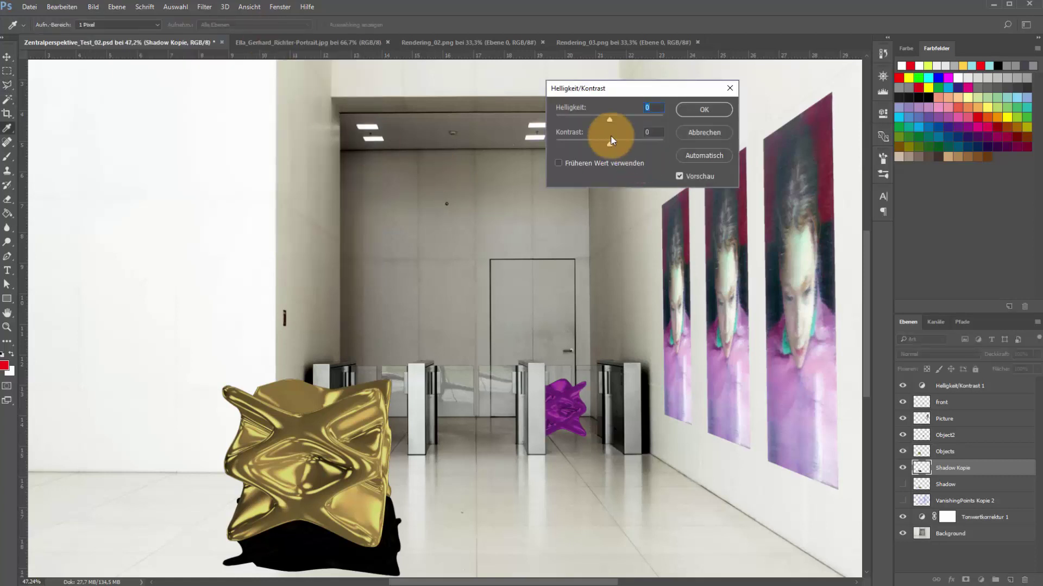
left_click_drag(610, 120, 621, 119)
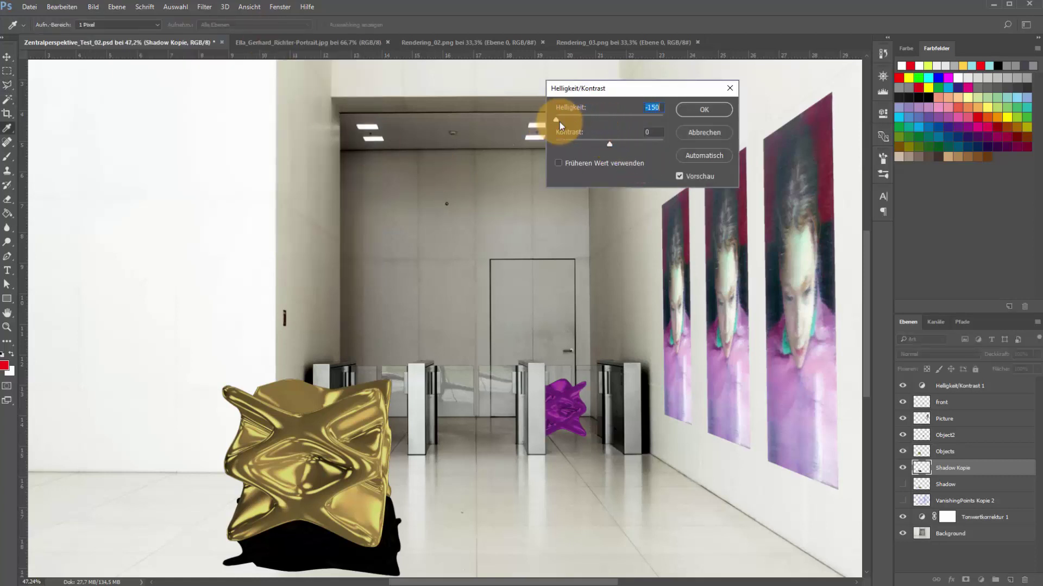
left_click(695, 135)
key("l")
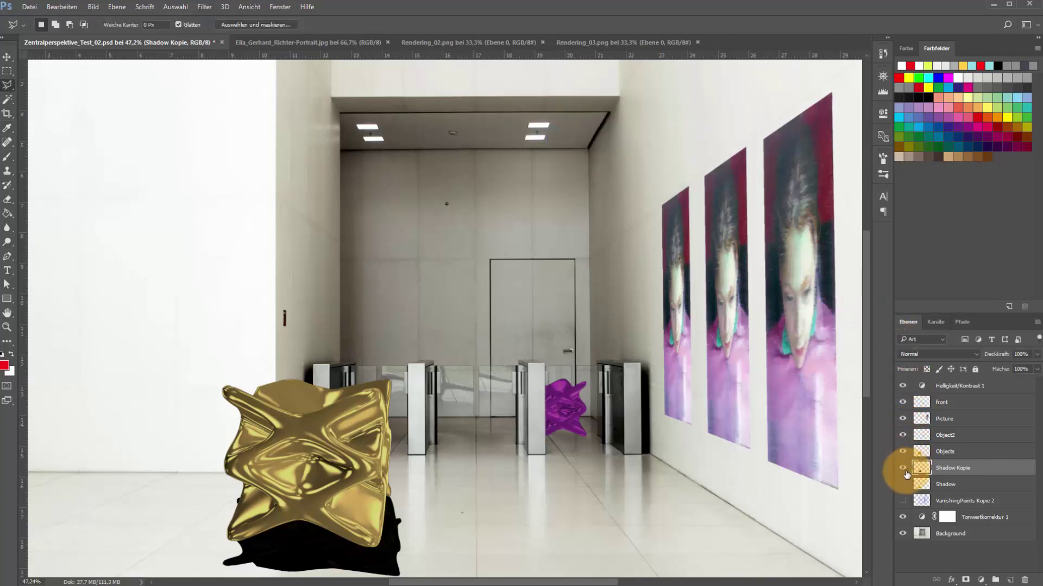
left_click(903, 469)
left_click(903, 468)
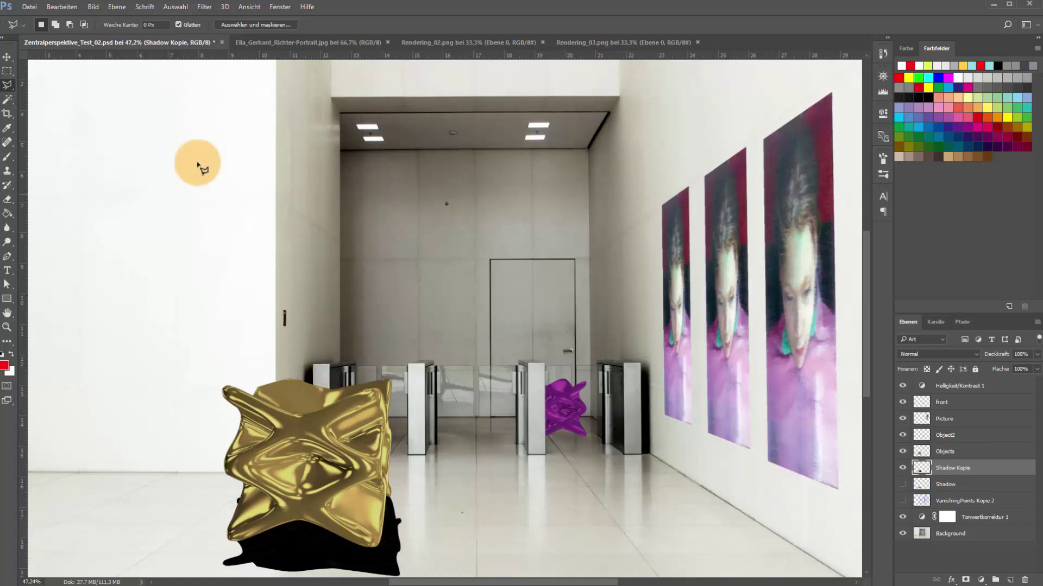
left_click(94, 7)
mouse_move(112, 34)
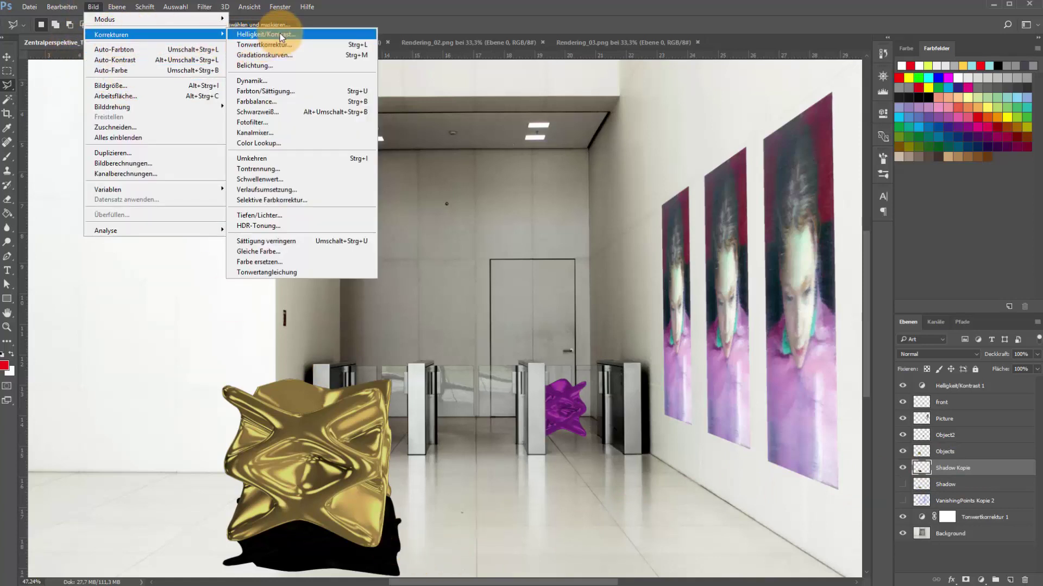
left_click(279, 34)
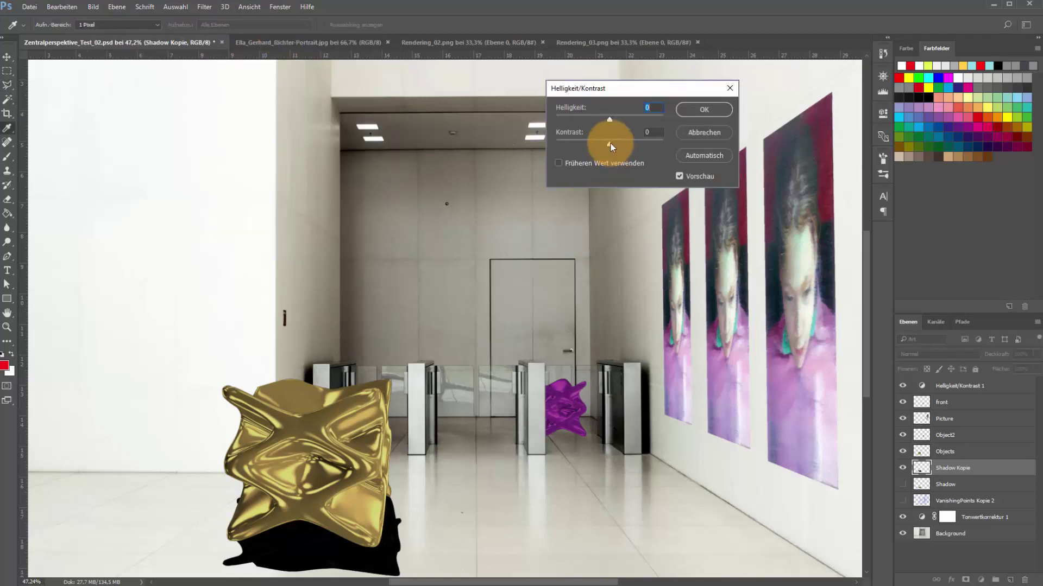
left_click_drag(560, 145, 635, 116)
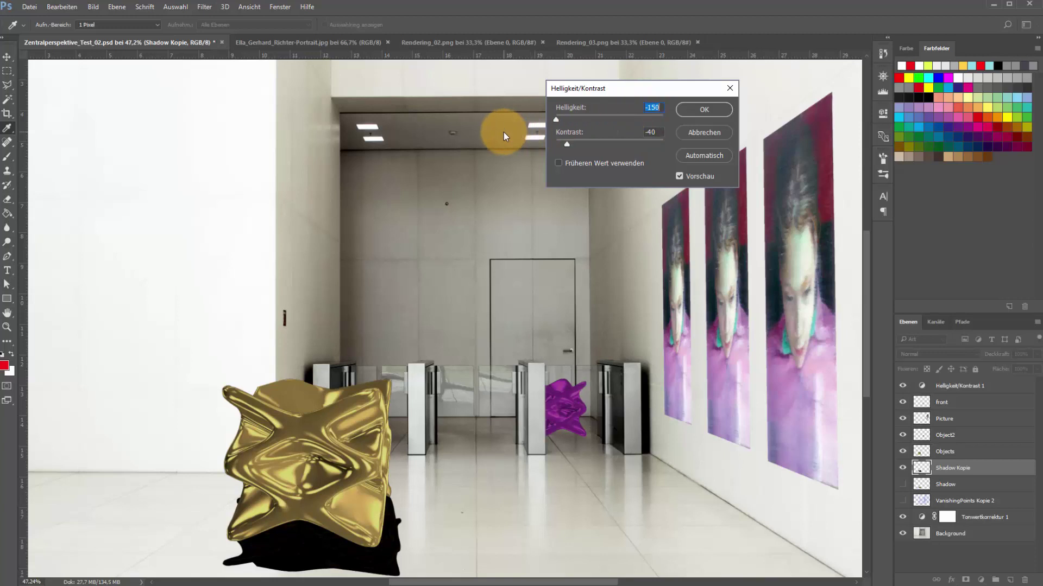
left_click(704, 111)
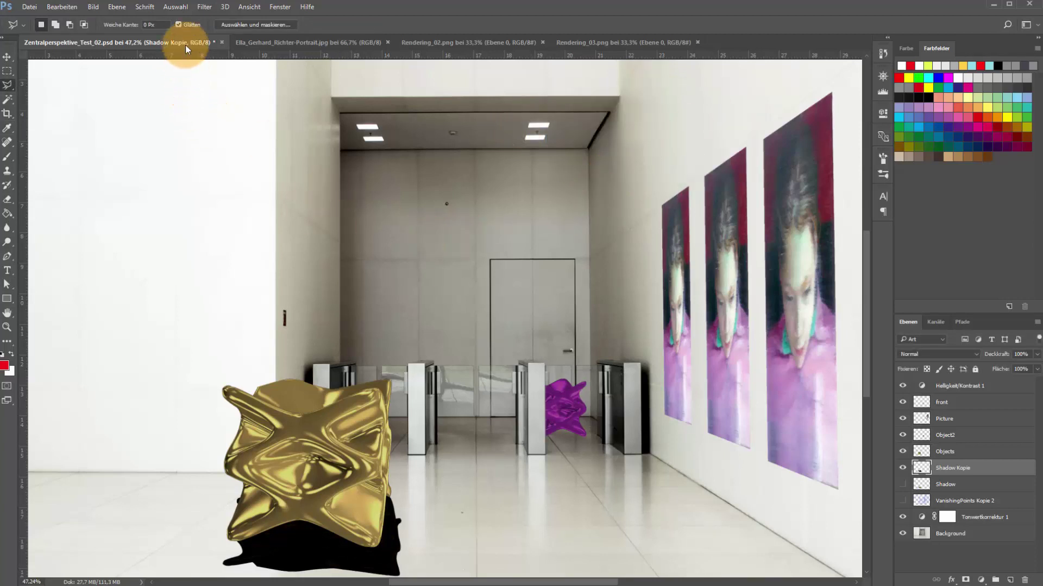
Apply a Gaussian blur of about 23.5 px to the Shadow Kopie layer
left_click(204, 7)
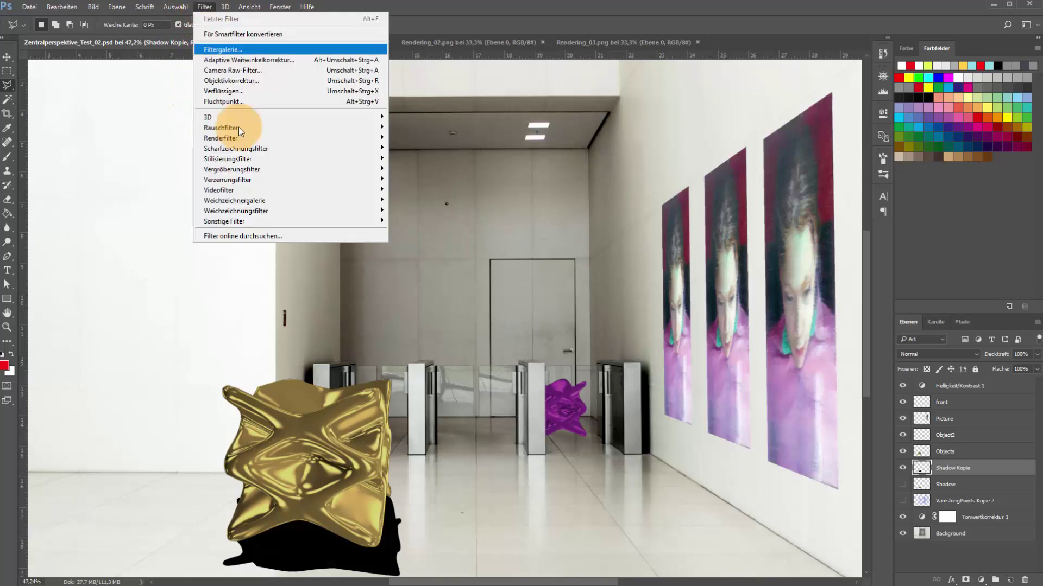
mouse_move(237, 210)
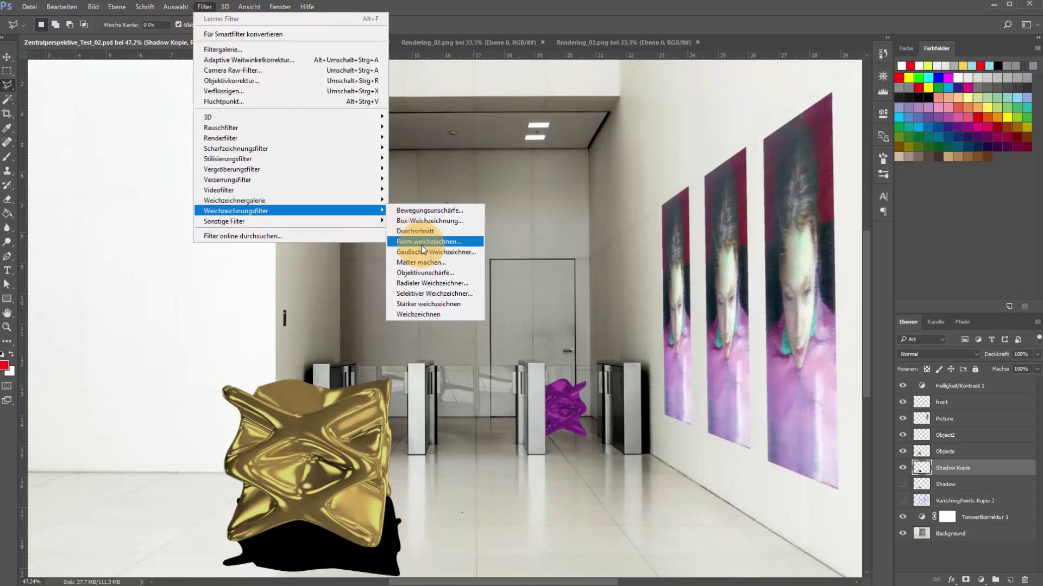
left_click(423, 251)
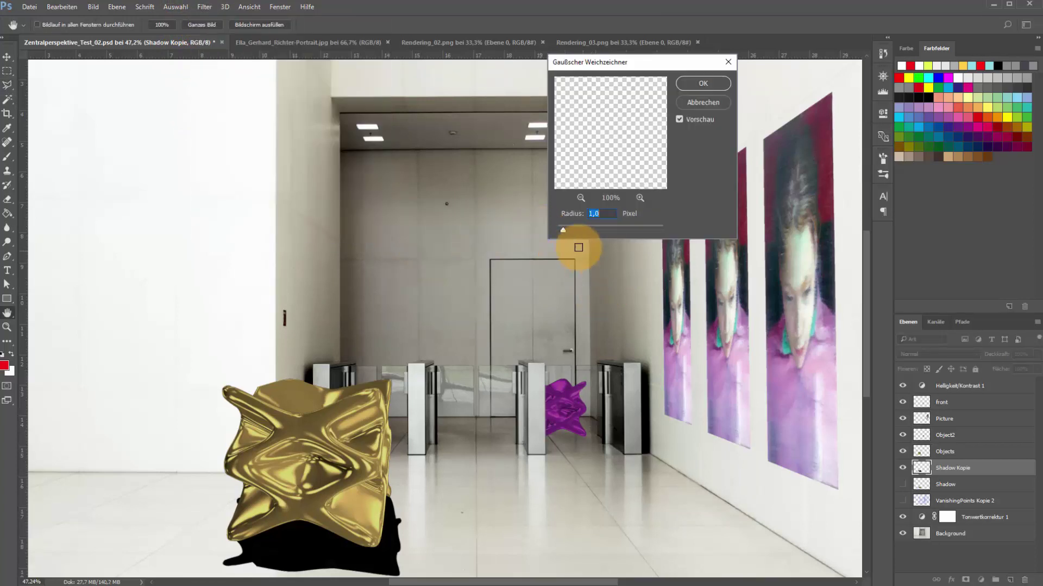
mouse_move(596, 230)
left_mouse_down()
mouse_move(625, 234)
mouse_move(606, 234)
left_mouse_up()
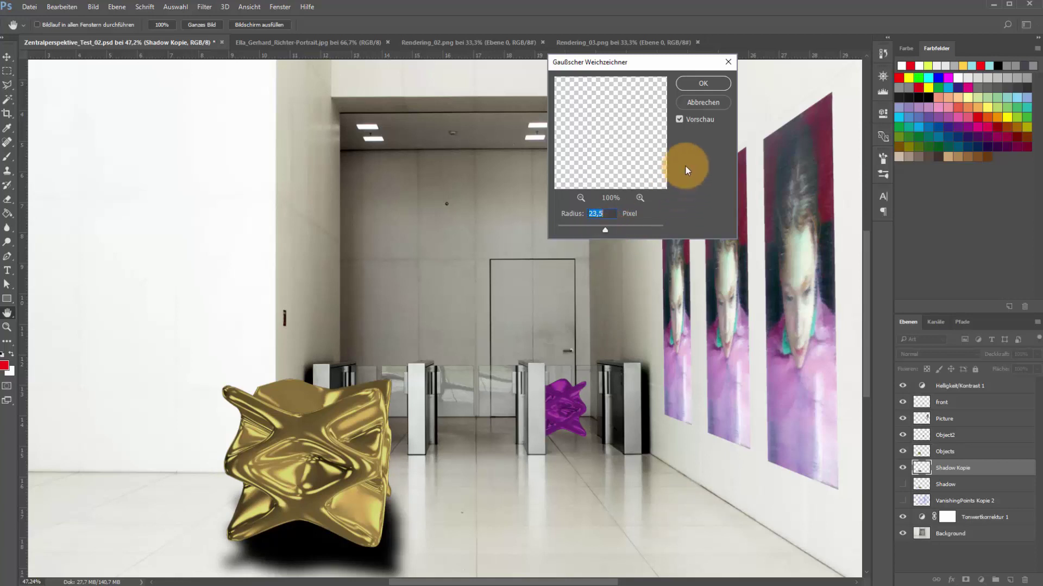
left_click(699, 84)
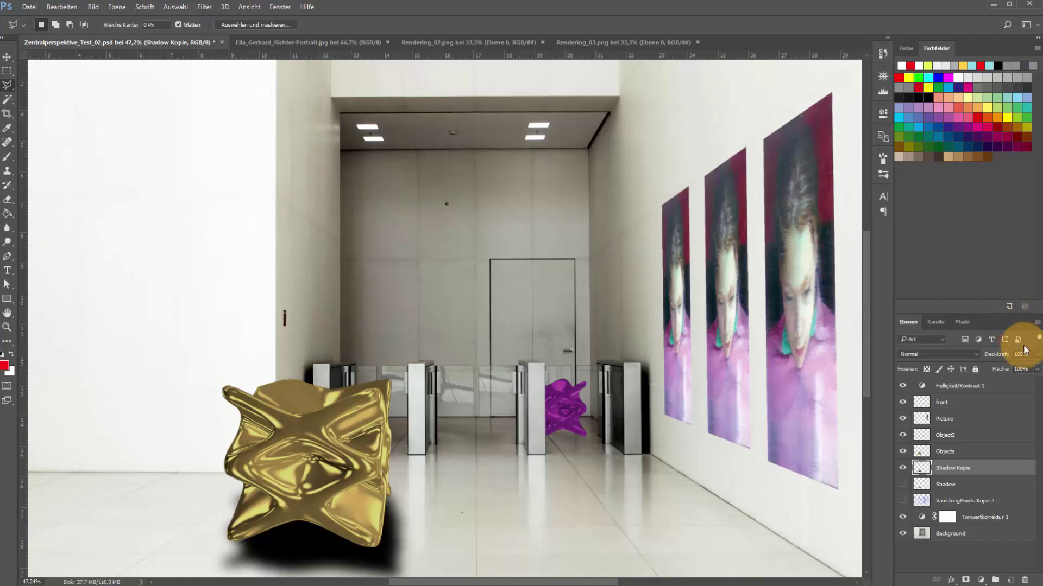
Test Shadow Kopie at 48% opacity, then restore it to 100%
left_click(1037, 354)
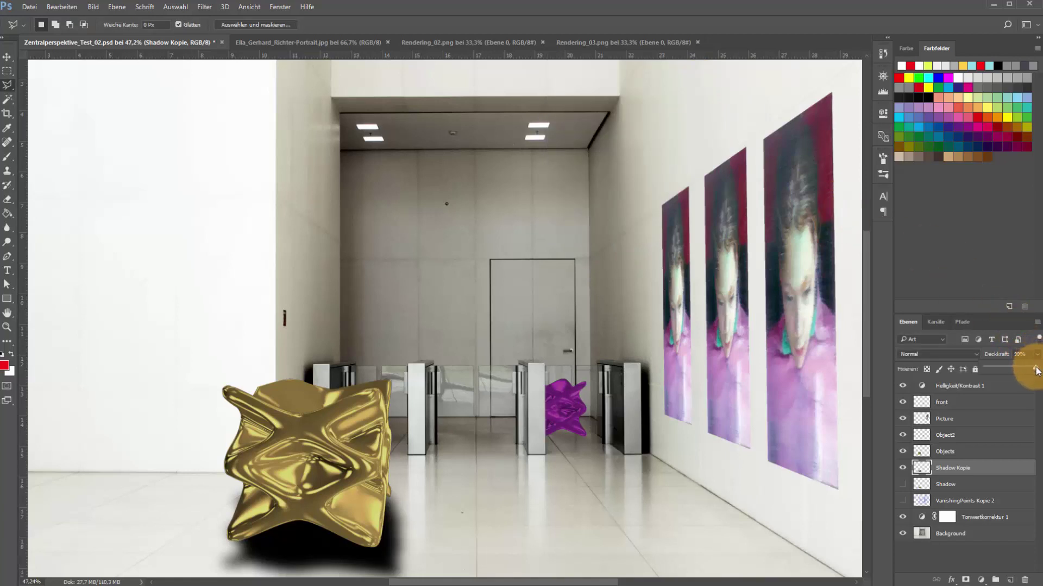
left_click_drag(1037, 370, 1010, 367)
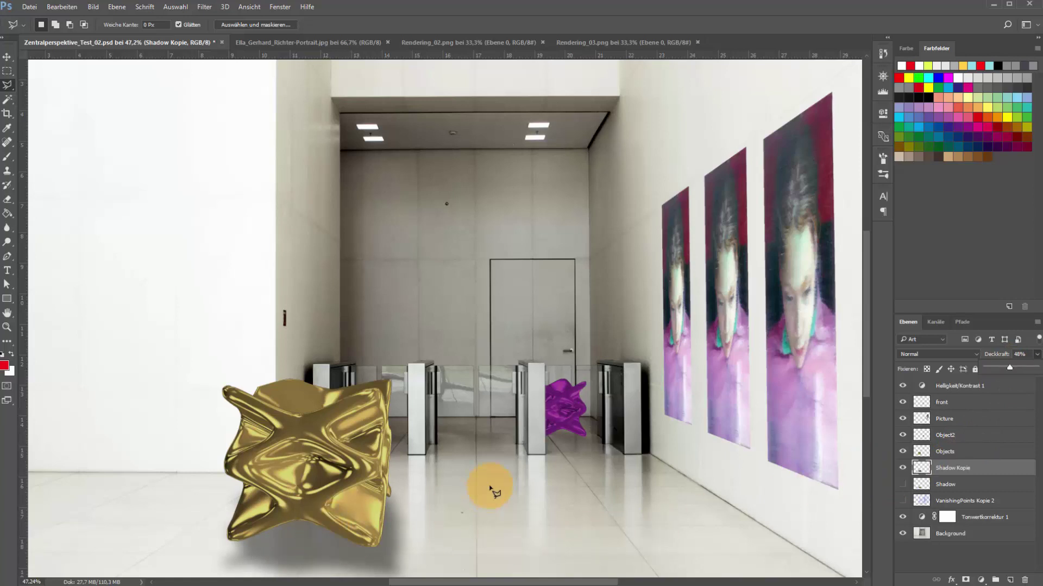
key("0")
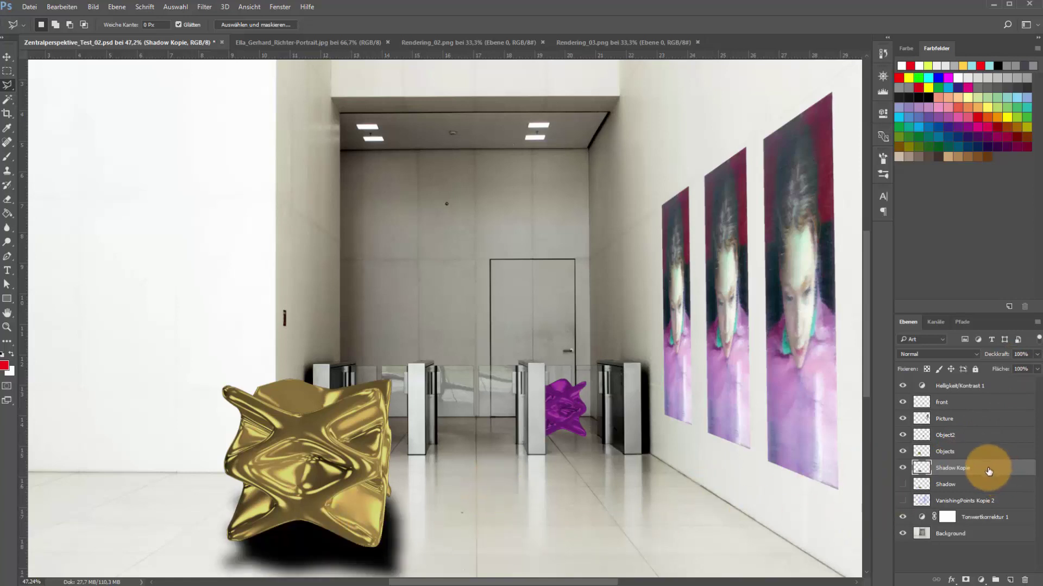
Duplicate Shadow Kopie, hide the original, and blur the copy at about 136 px
left_click_drag(988, 470, 1009, 578)
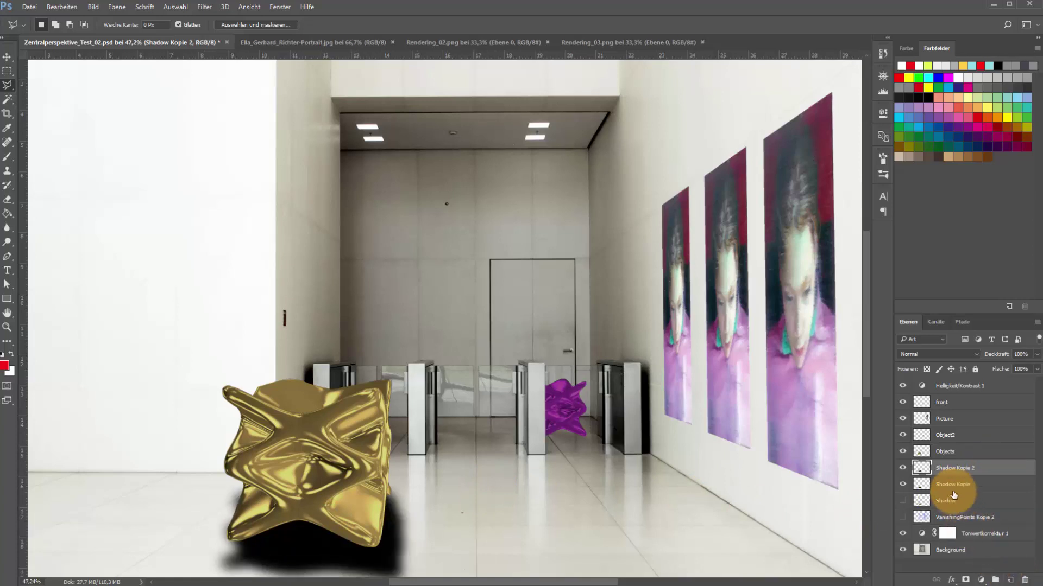
left_click(903, 485)
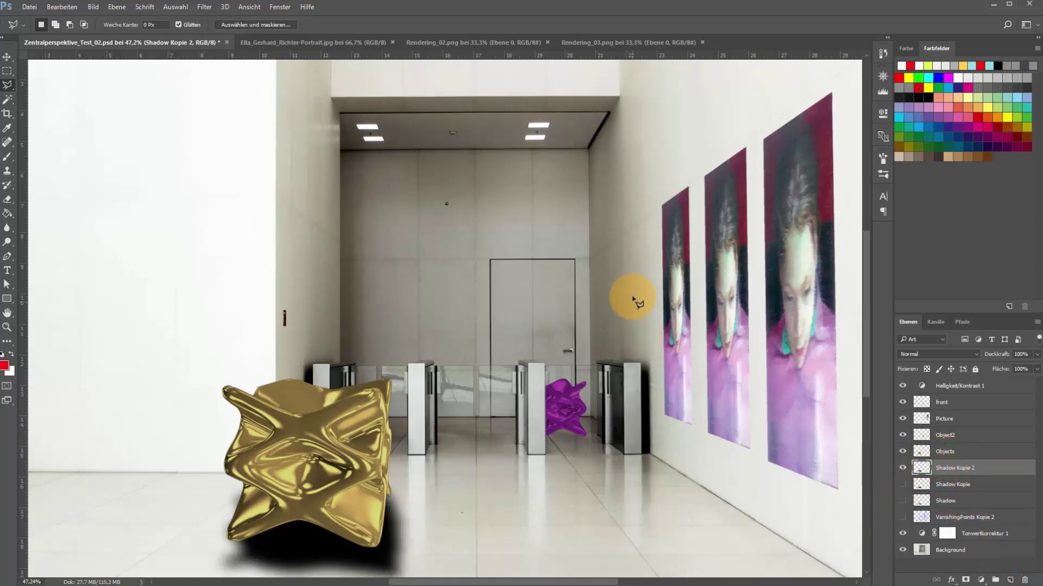
left_click(202, 8)
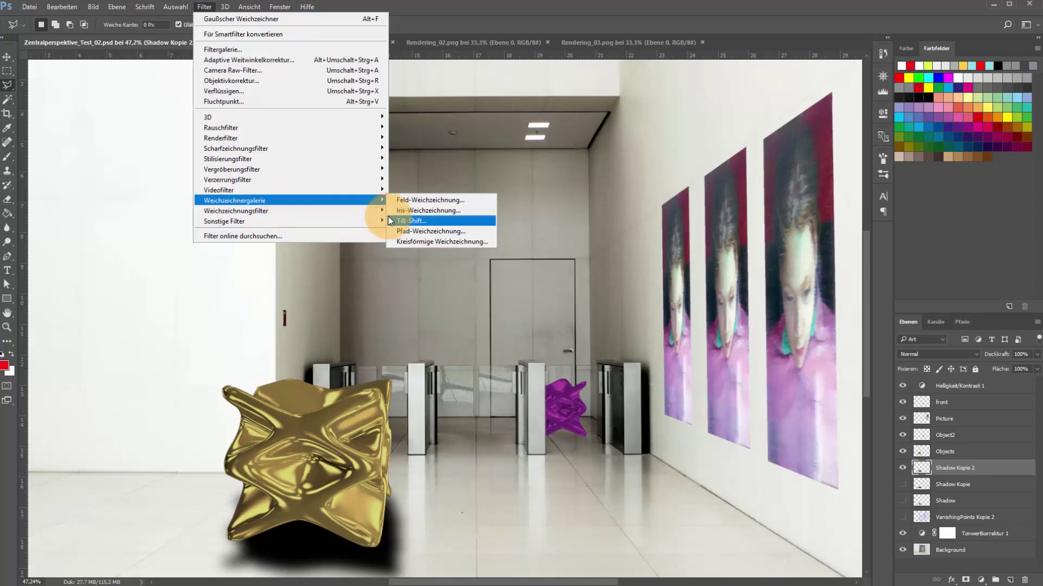
mouse_move(244, 210)
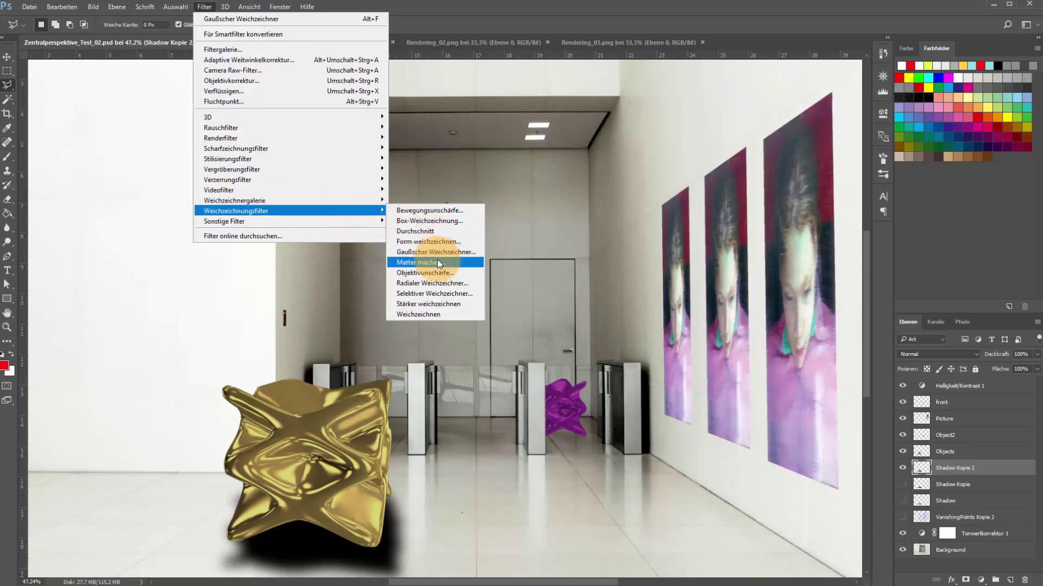
left_click(438, 253)
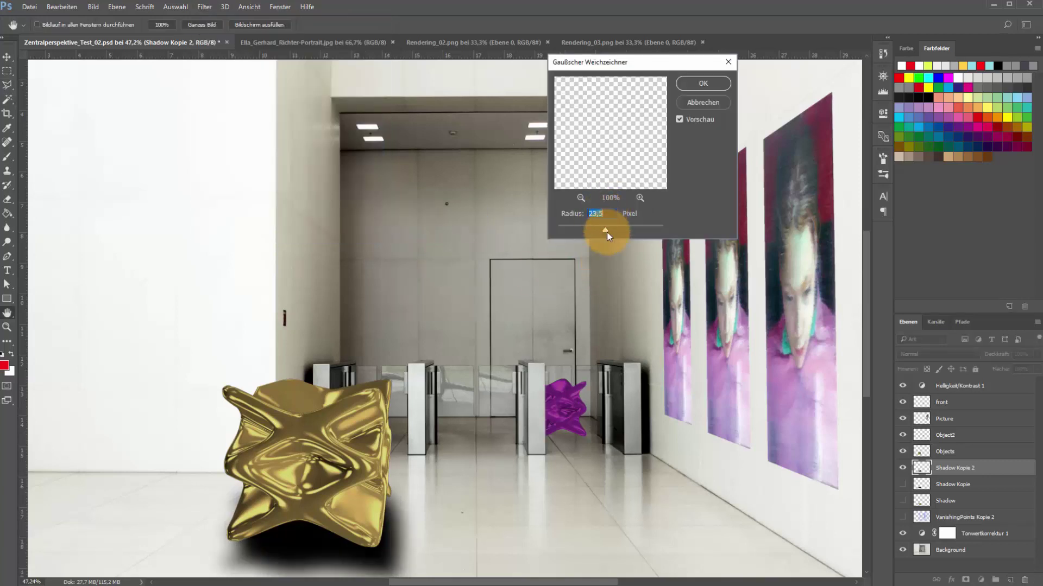
left_click_drag(624, 229, 632, 230)
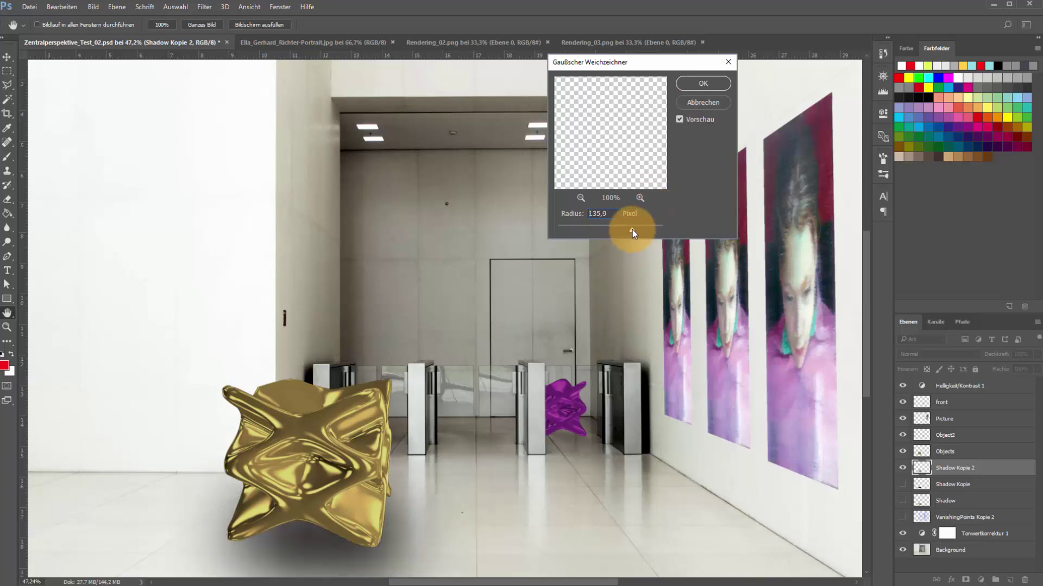
left_click(693, 85)
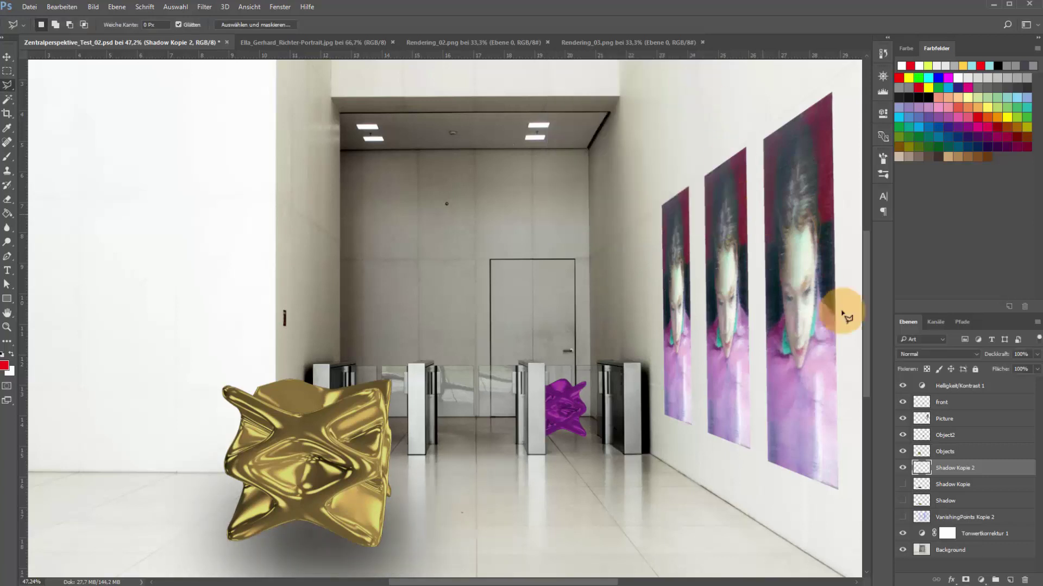
Show and select Shadow Kopie, and begin a polygonal outline under the gold object
left_click(902, 484)
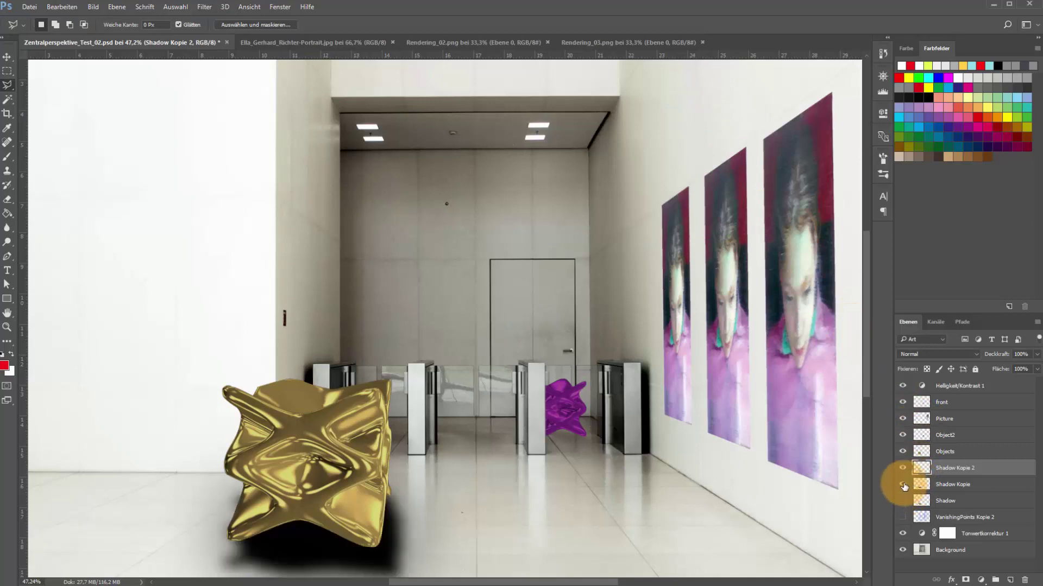
left_click(953, 483)
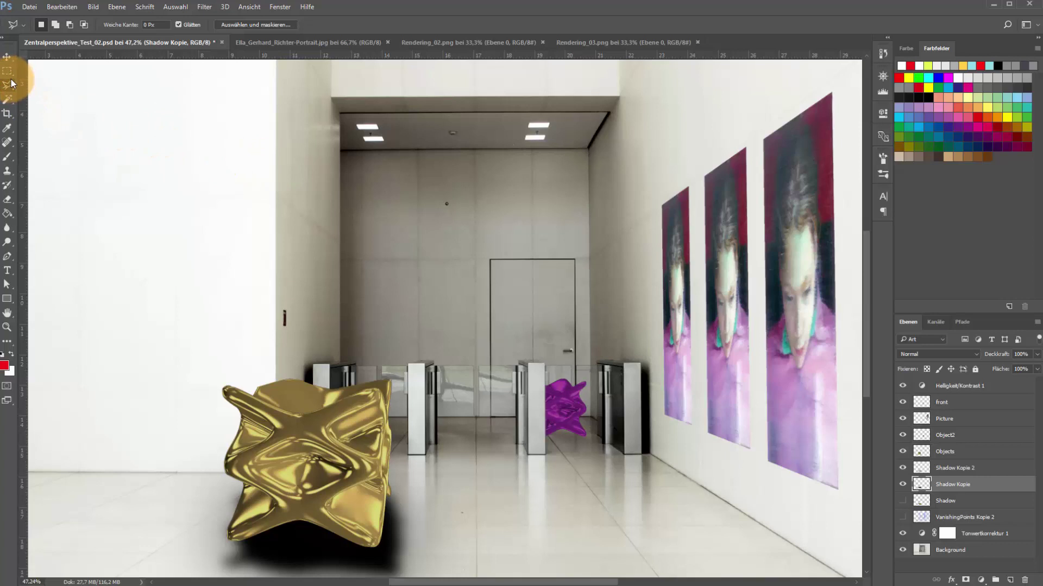
left_click(230, 488)
left_click(236, 534)
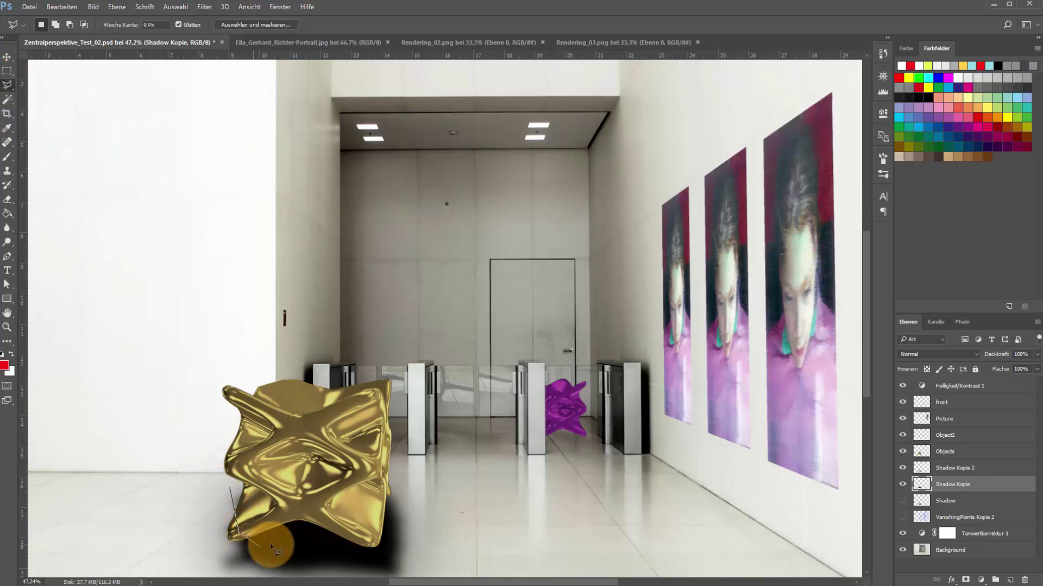
left_click(234, 549)
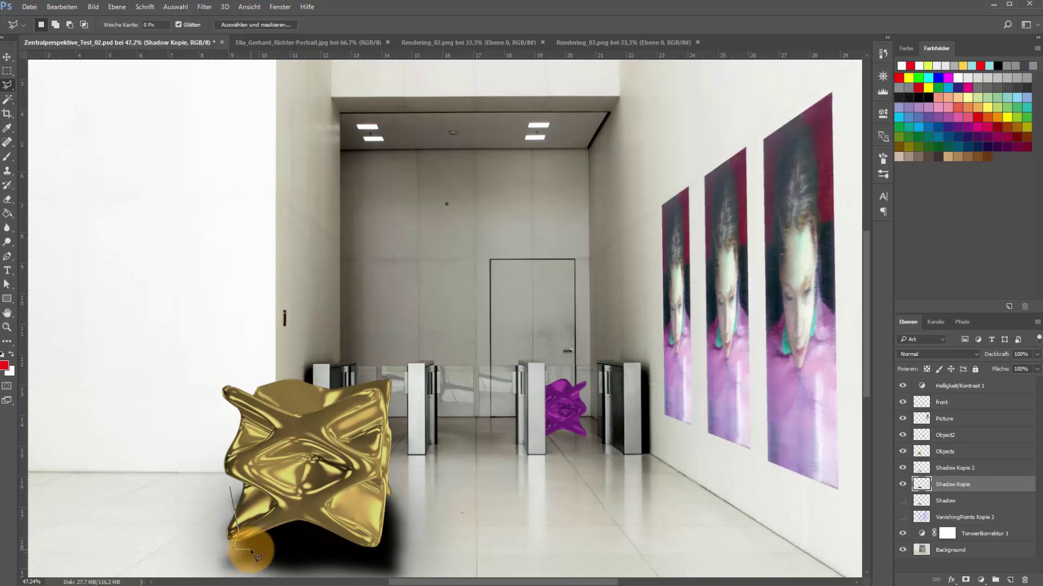
Outline the unwanted shadow, erase it, and deselect, leaving a thin contact strip
left_click(295, 532)
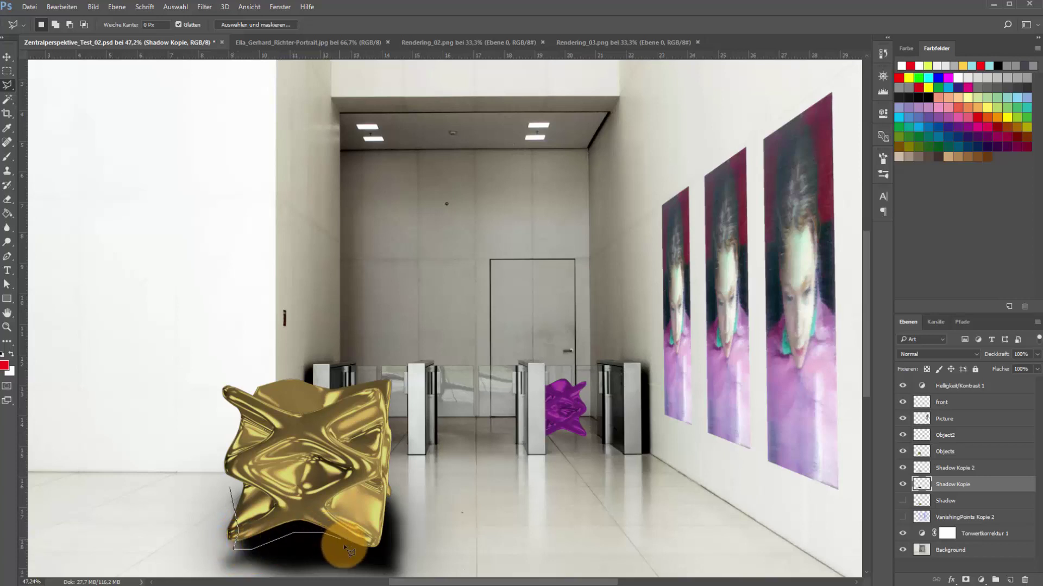
left_click(380, 545)
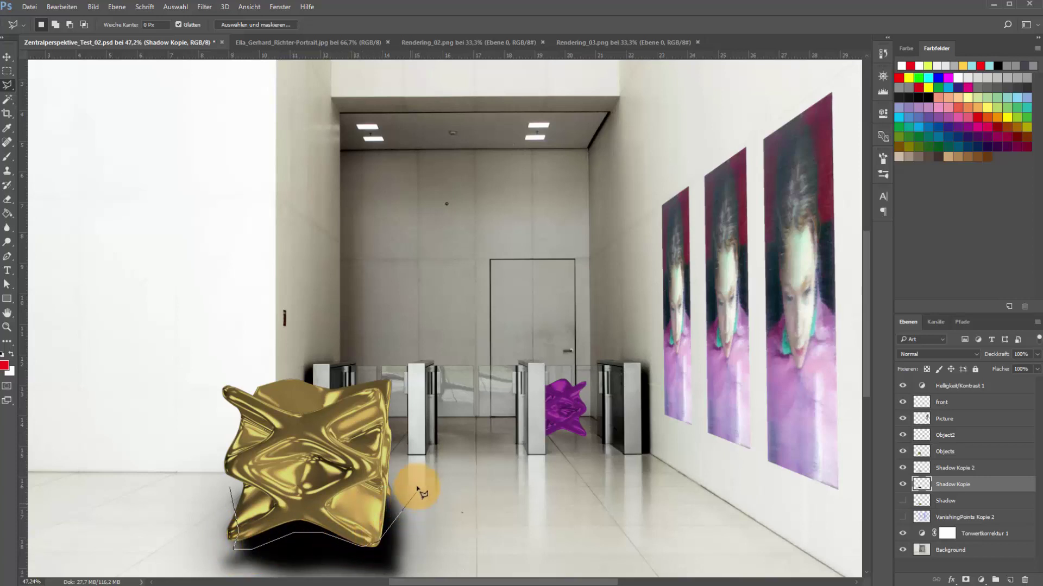
left_click(415, 468)
left_click(479, 513)
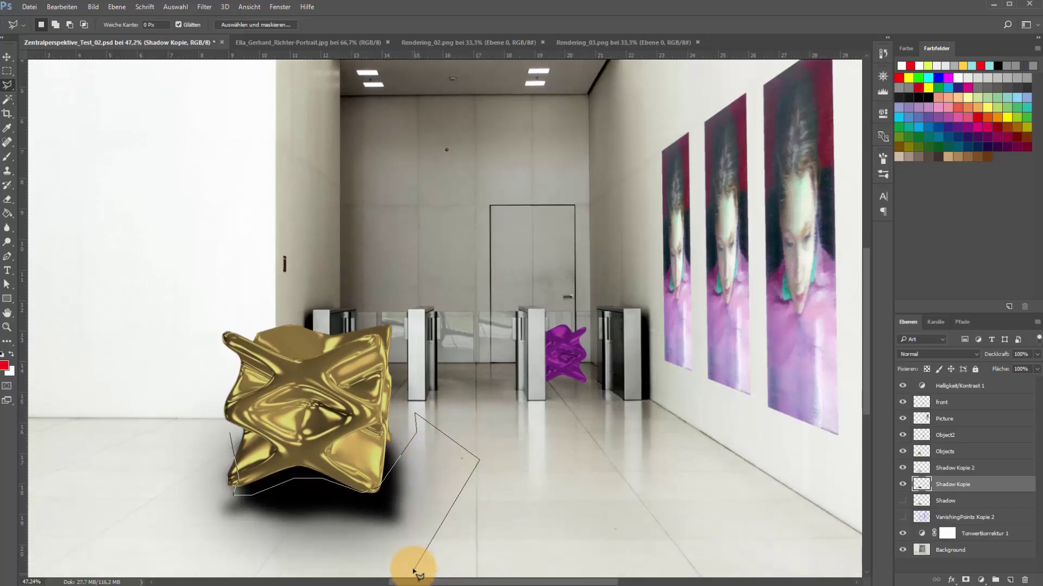
left_click(413, 567)
left_click(174, 518)
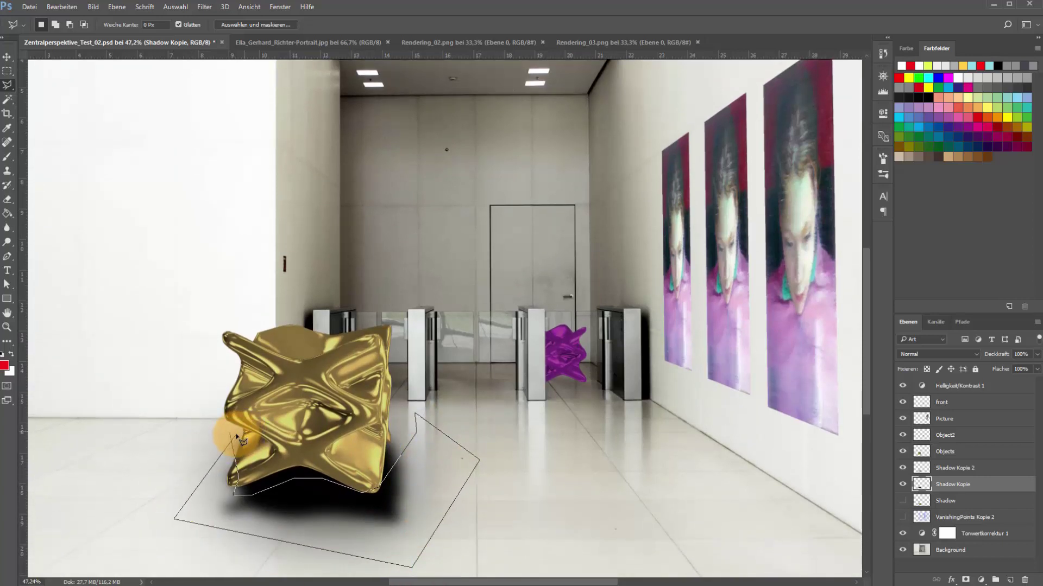
left_click(233, 435)
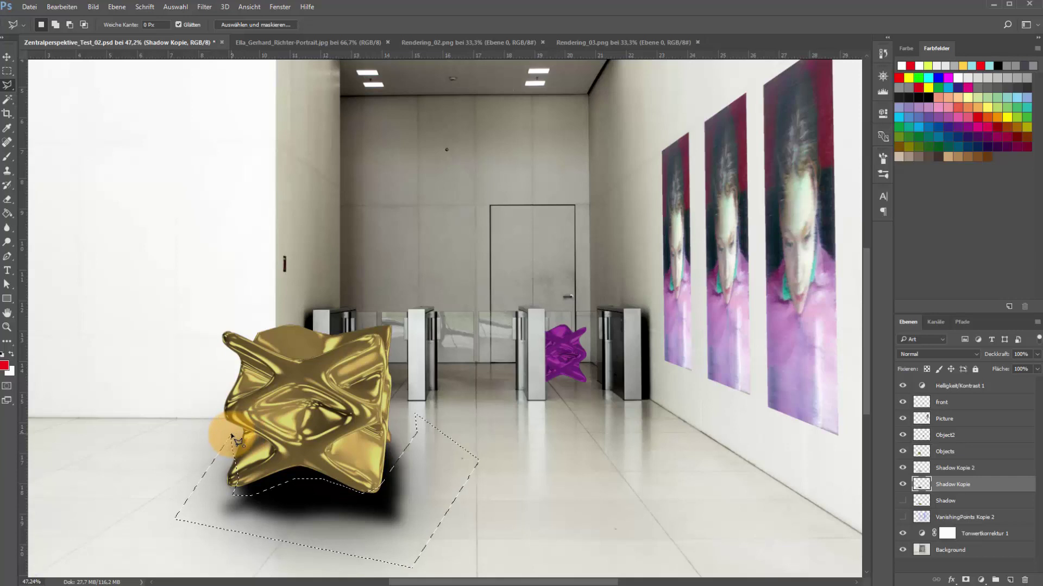
key("ctrl+f")
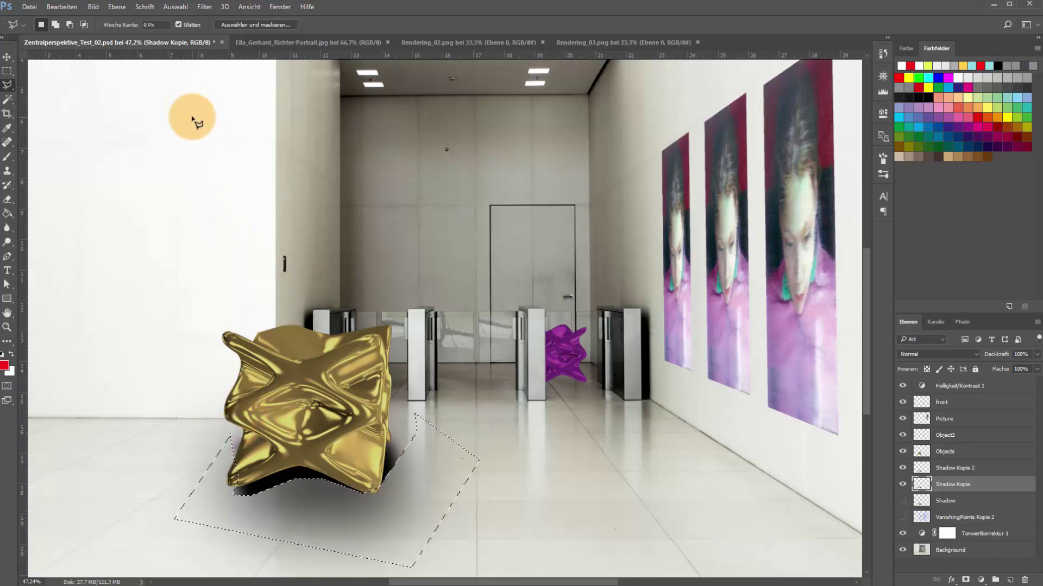
key("ctrl+d")
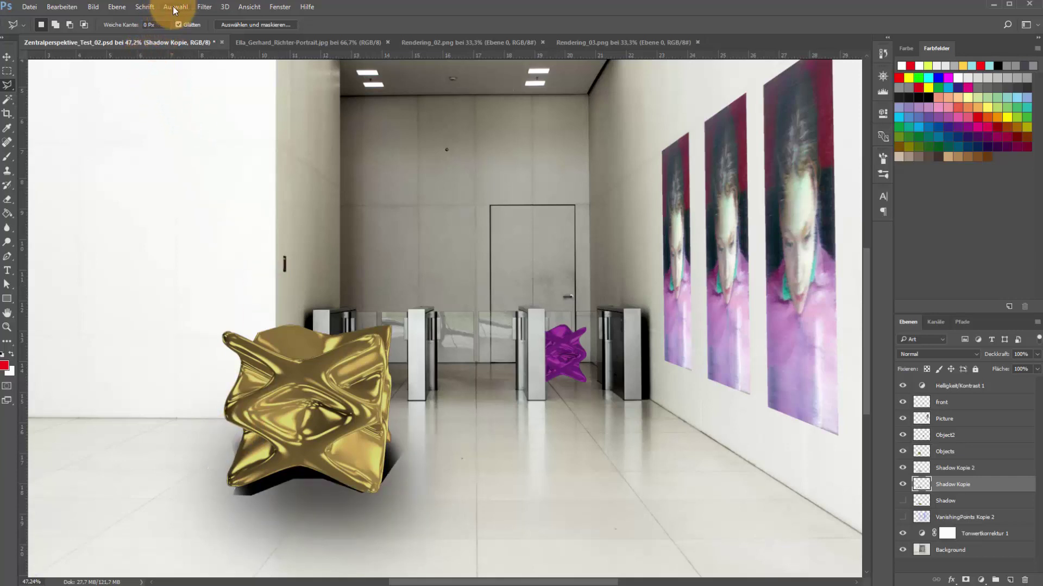
left_click(204, 7)
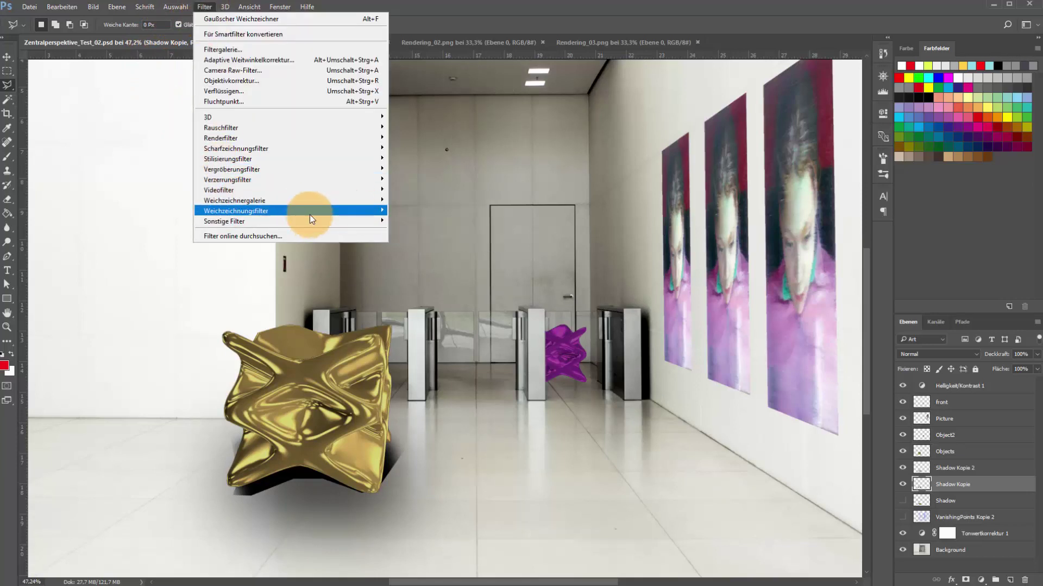
Soften the thin contact shadow with a Gaussian blur of about 16.6 px
left_click(437, 252)
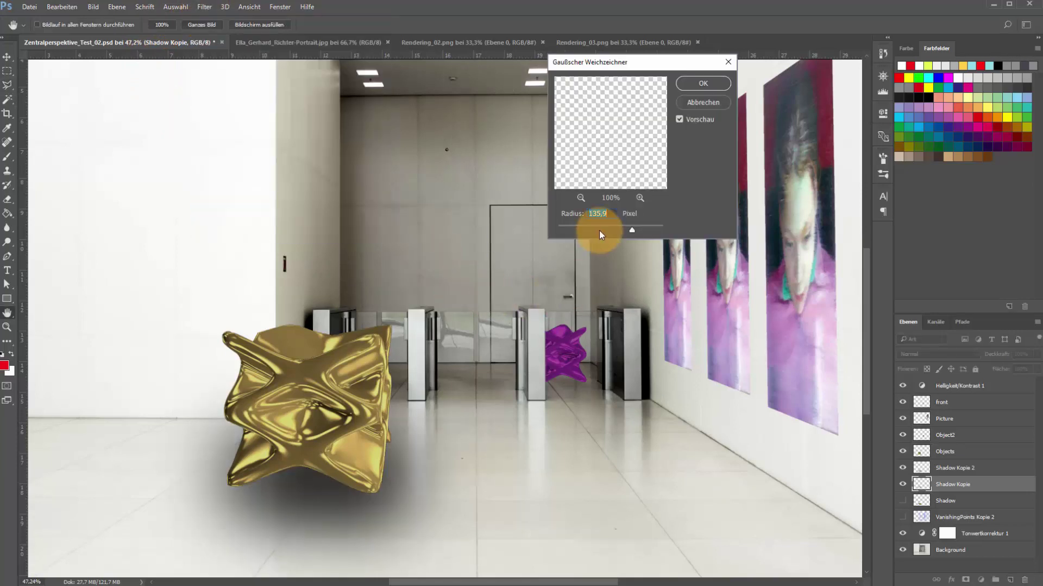
left_click_drag(631, 231, 608, 233)
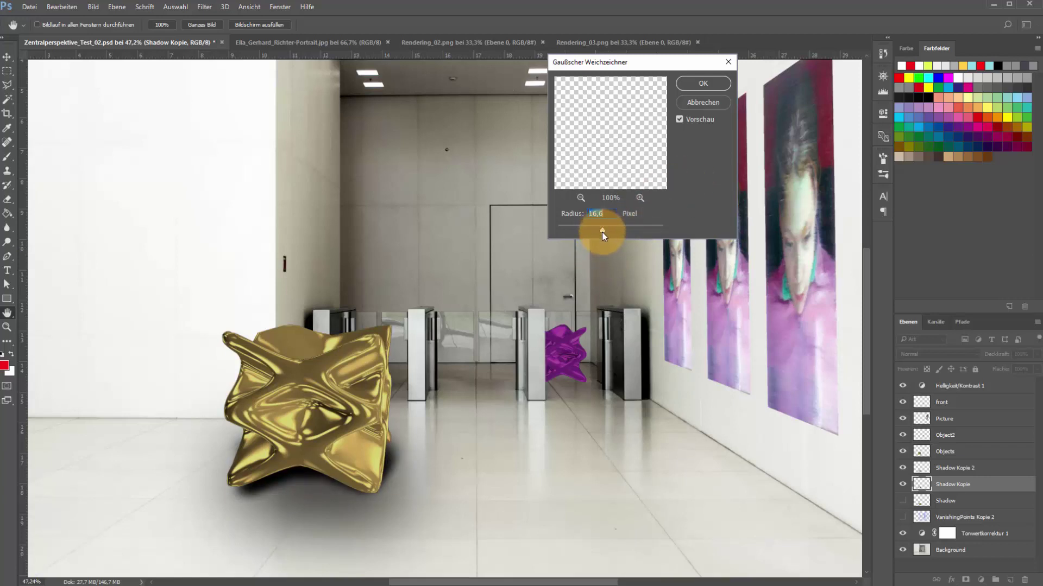
left_click(703, 86)
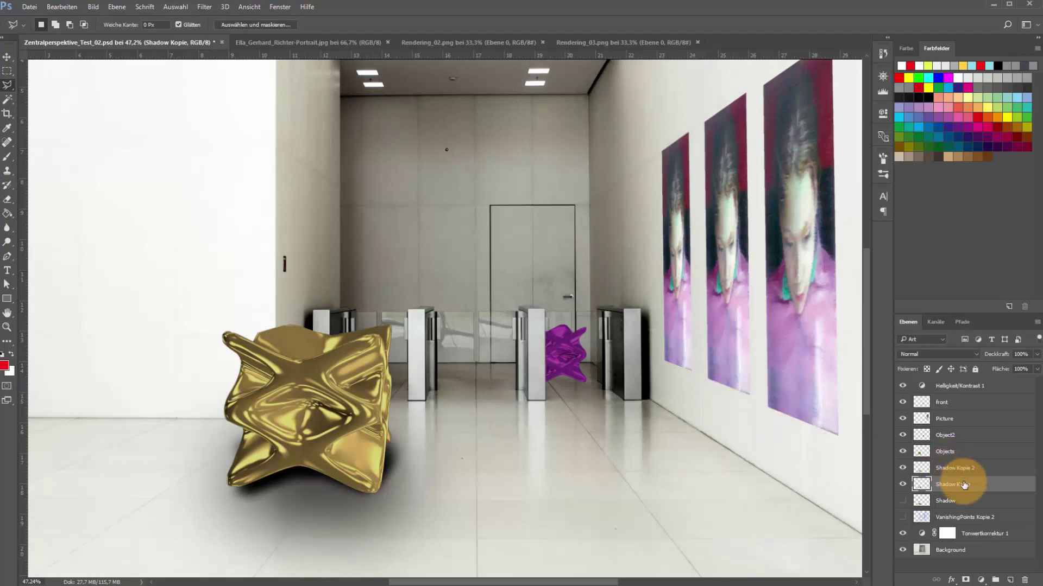
Lower Shadow Kopie opacity, then hide both copies and show only the original Shadow layer
left_click(1037, 354)
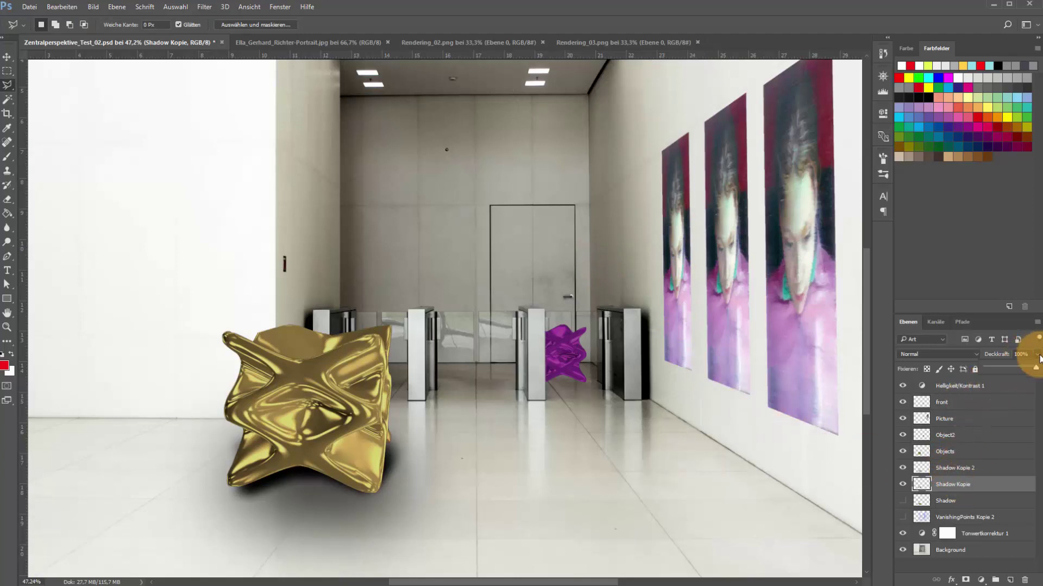
left_click_drag(1024, 370, 1009, 369)
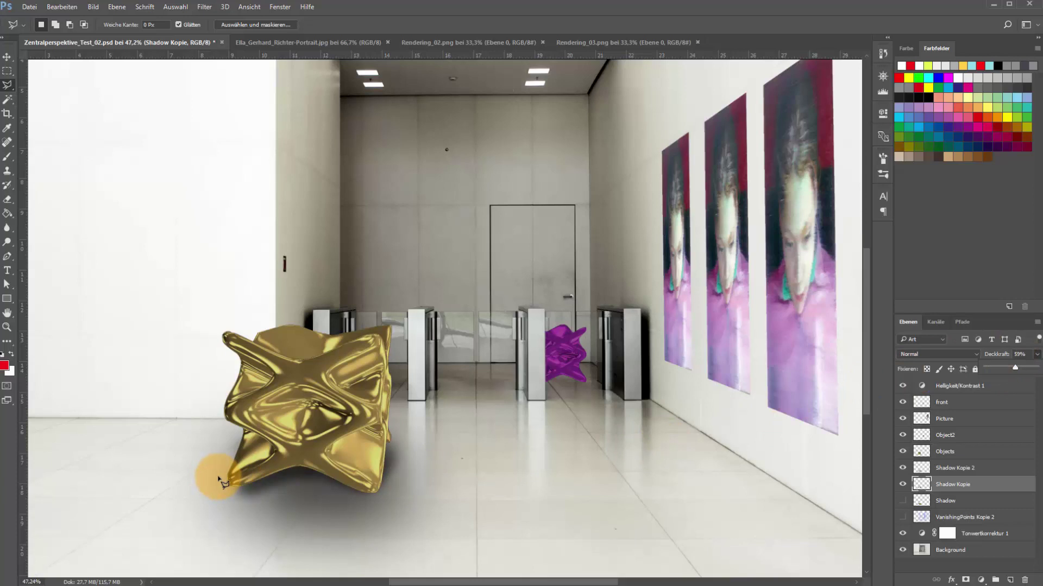
left_click(906, 486)
left_click(902, 467)
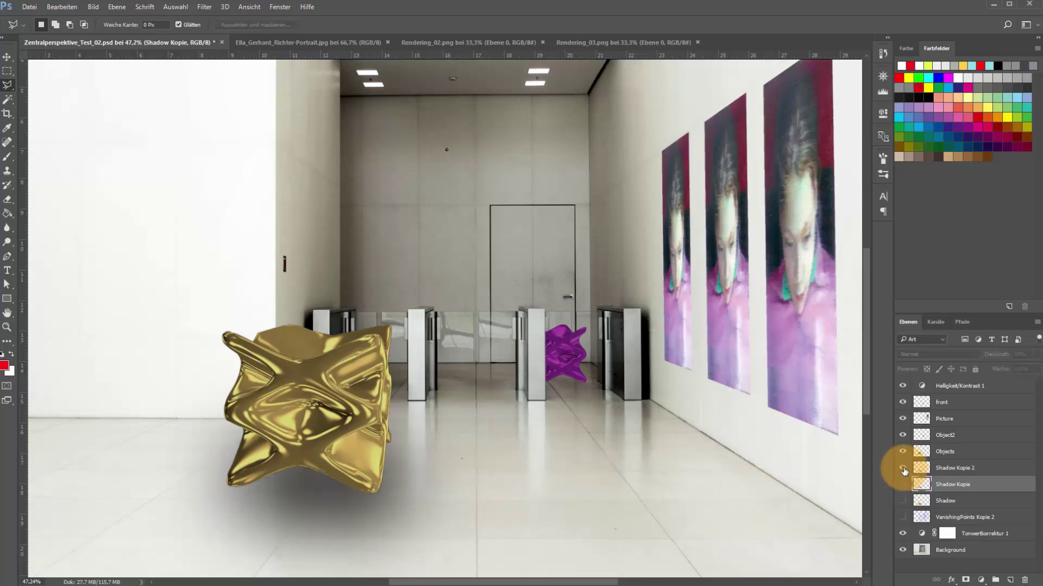
left_click(903, 501)
left_click(903, 501)
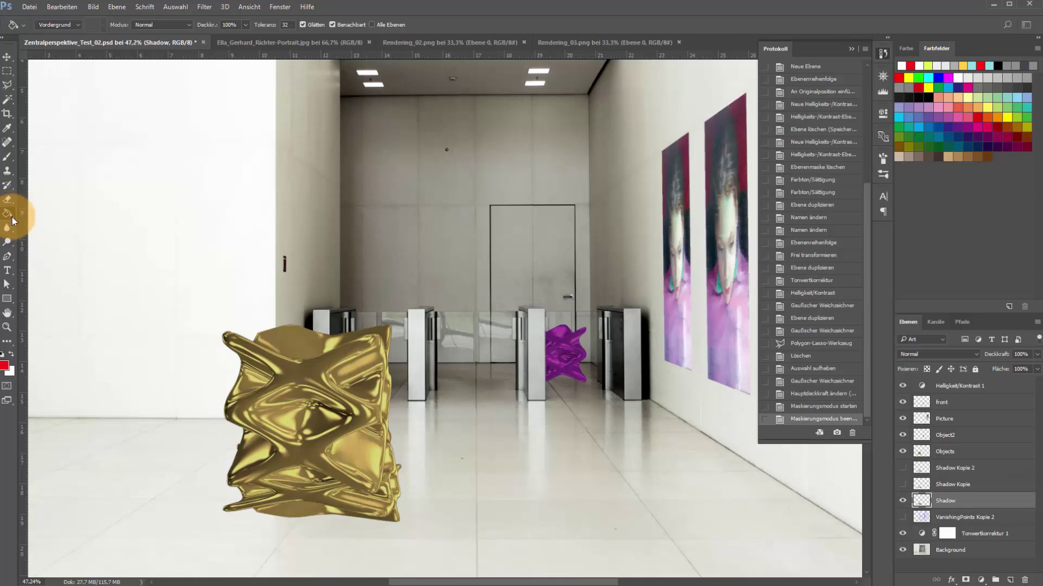
Switch to the Gradient tool and draw a red-to-white gradient on the Shadow layer
right_click(12, 216)
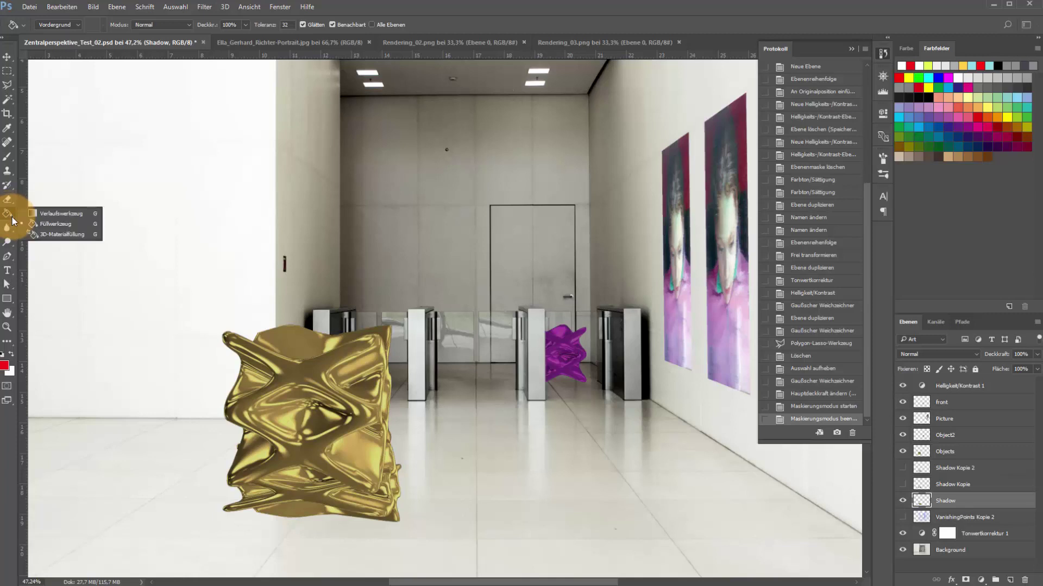
left_click(60, 218)
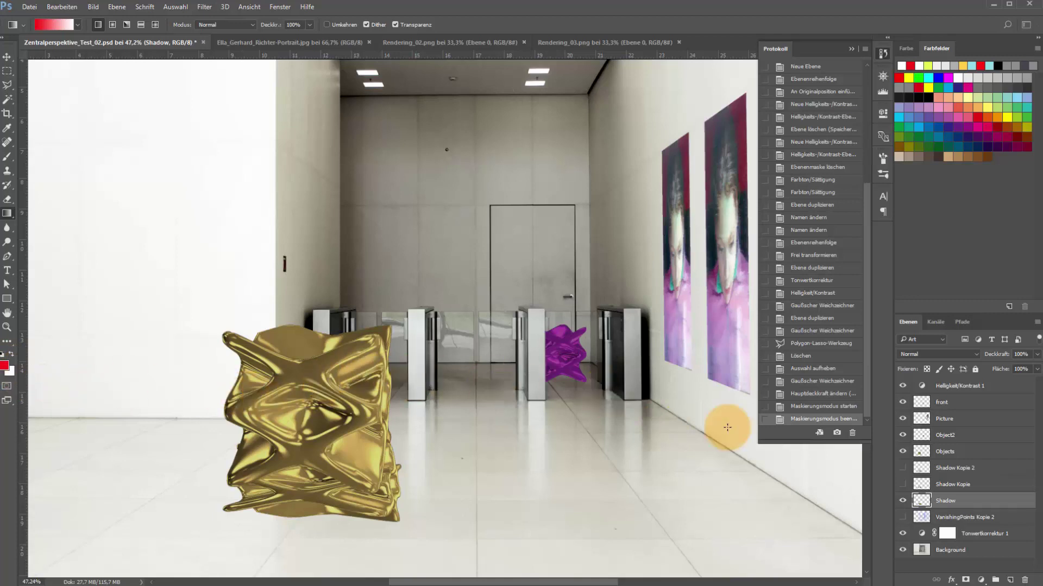
left_click(900, 501)
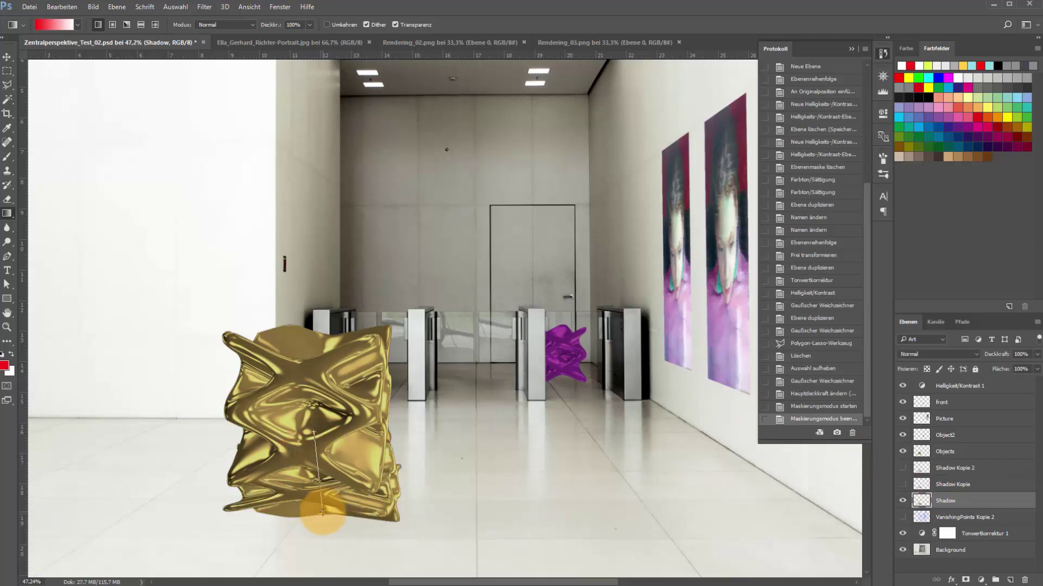
left_click_drag(315, 429, 319, 518)
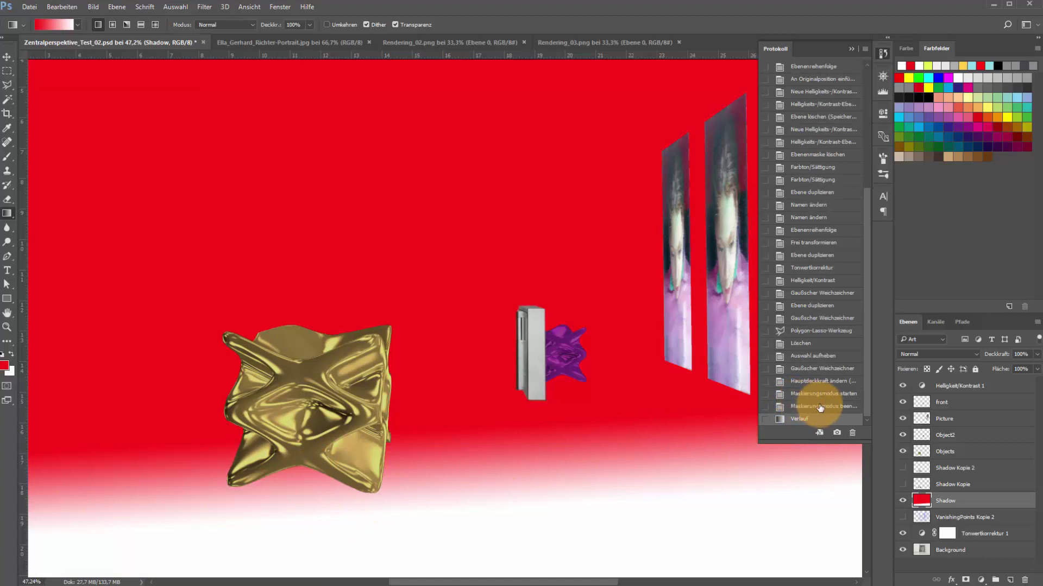
Revert the gradient in History and draw a top-to-bottom Quick Mask fade on Shadow
left_click(820, 382)
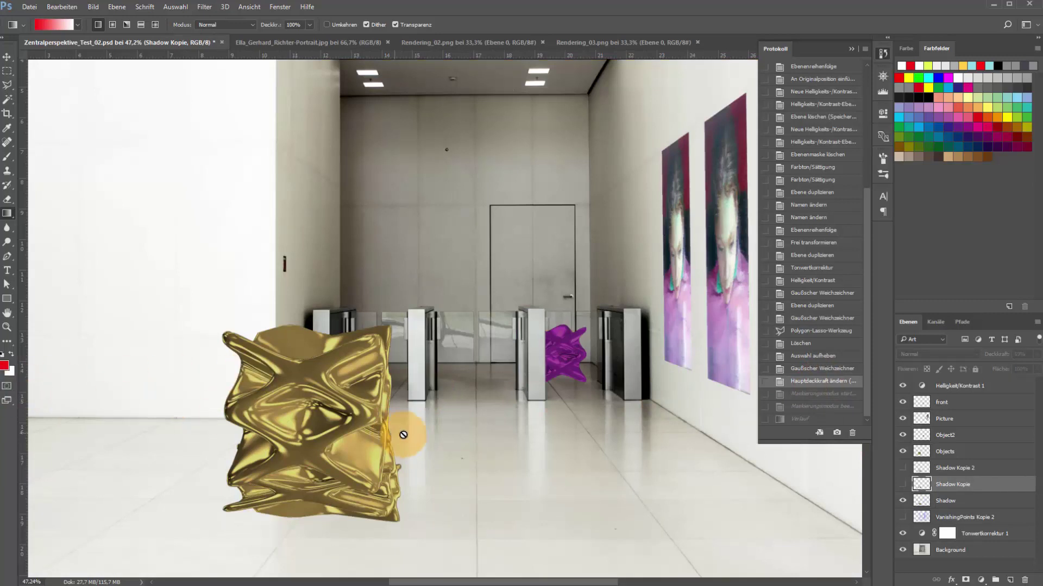
left_click(966, 503)
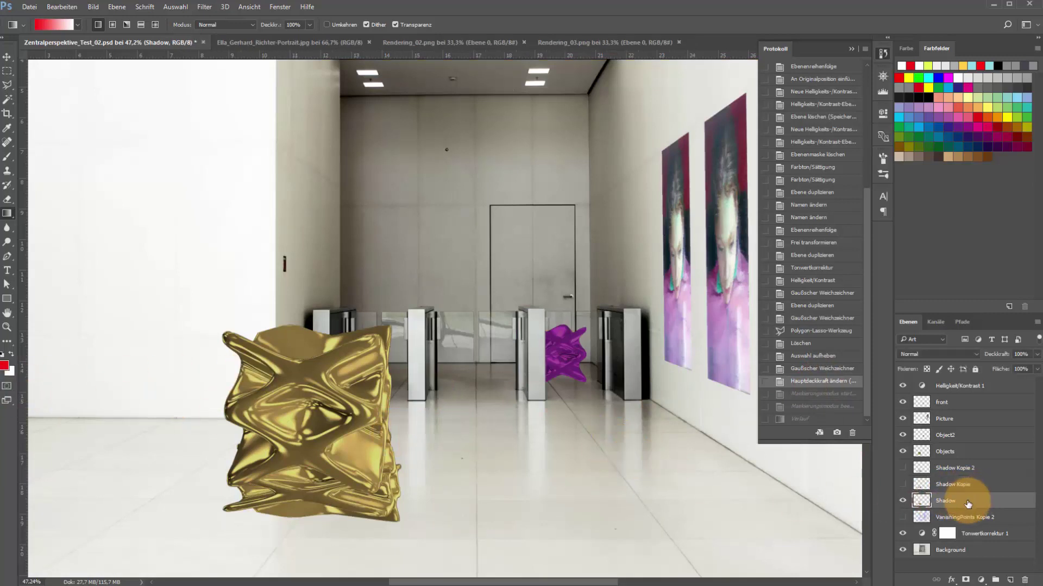
left_click(8, 387)
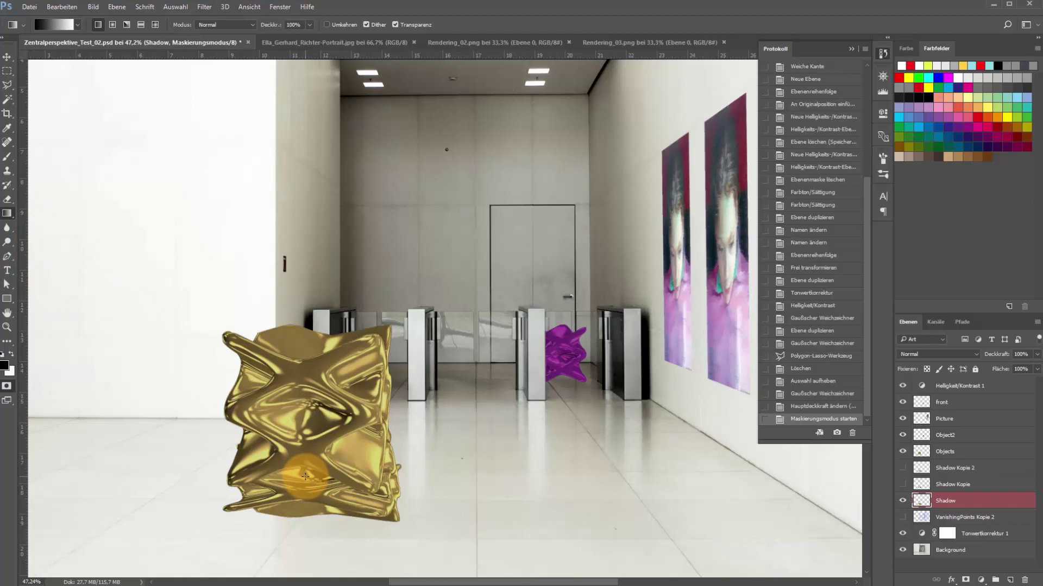
left_click_drag(305, 477, 306, 559)
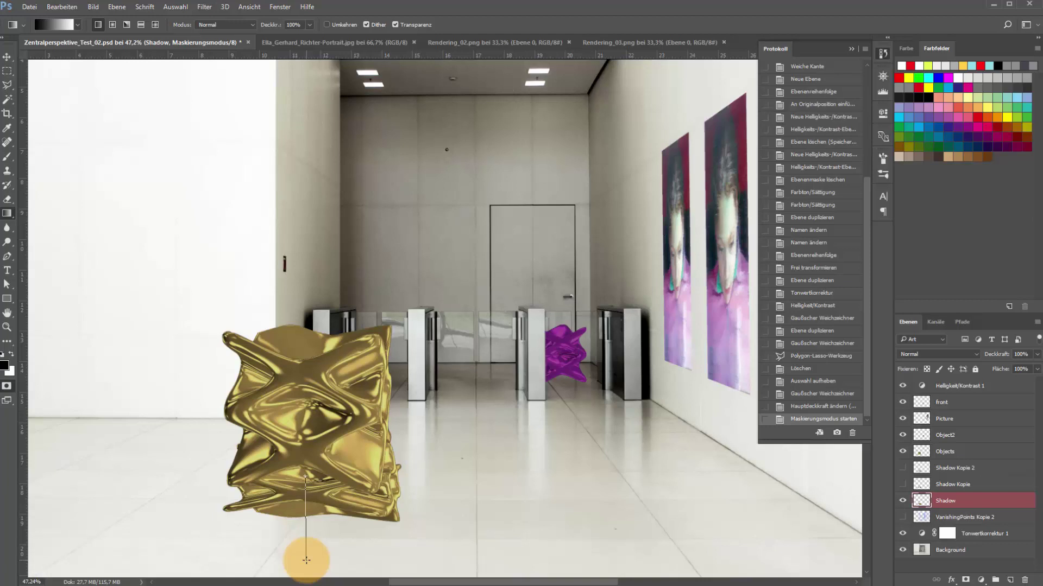
left_click_drag(306, 560, 306, 560)
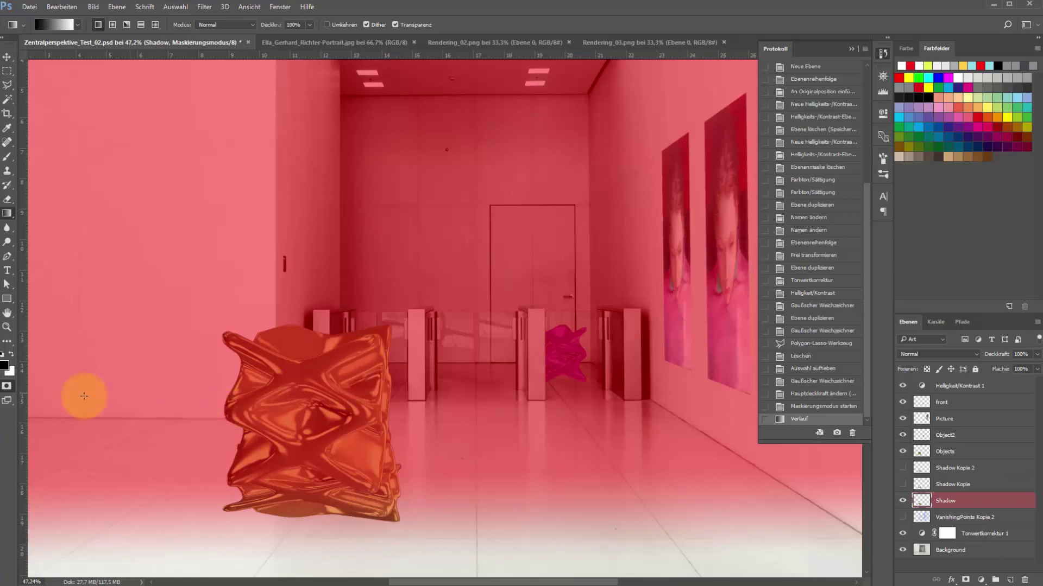
Delete the shadow inside the faded selection, then revert that trial in History
left_click(7, 389)
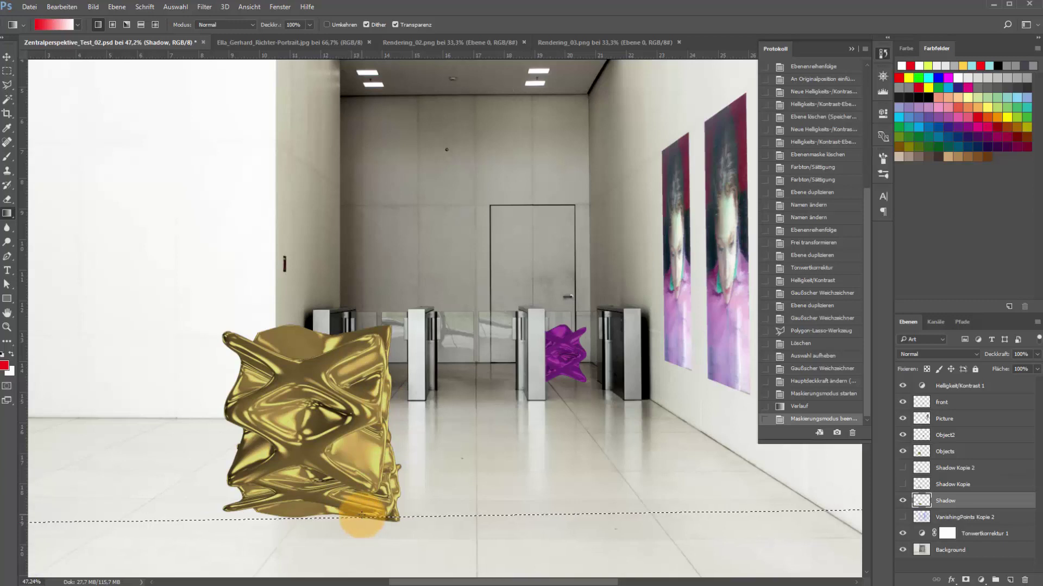
key("Delete")
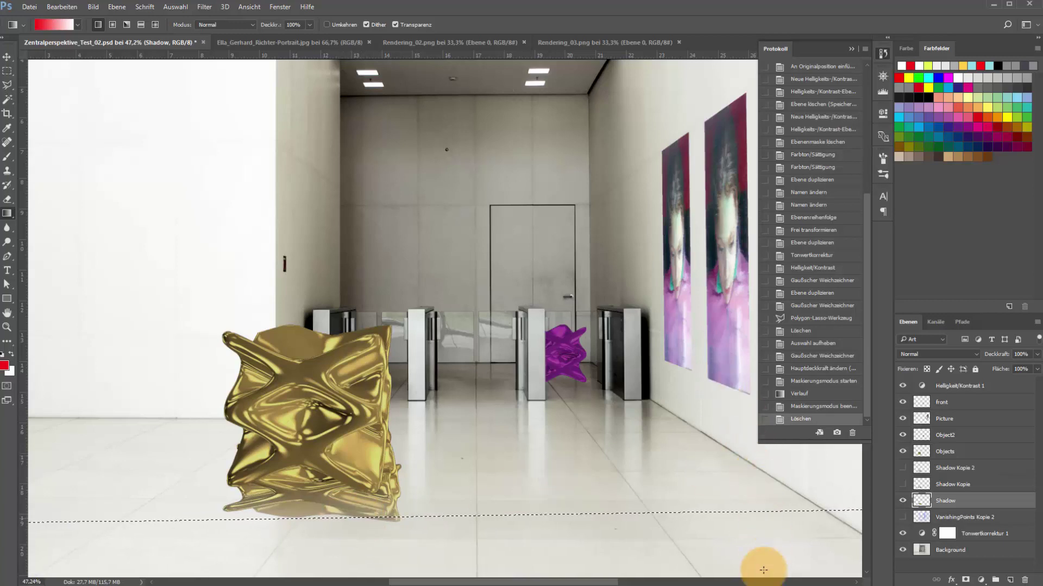
left_click(811, 374)
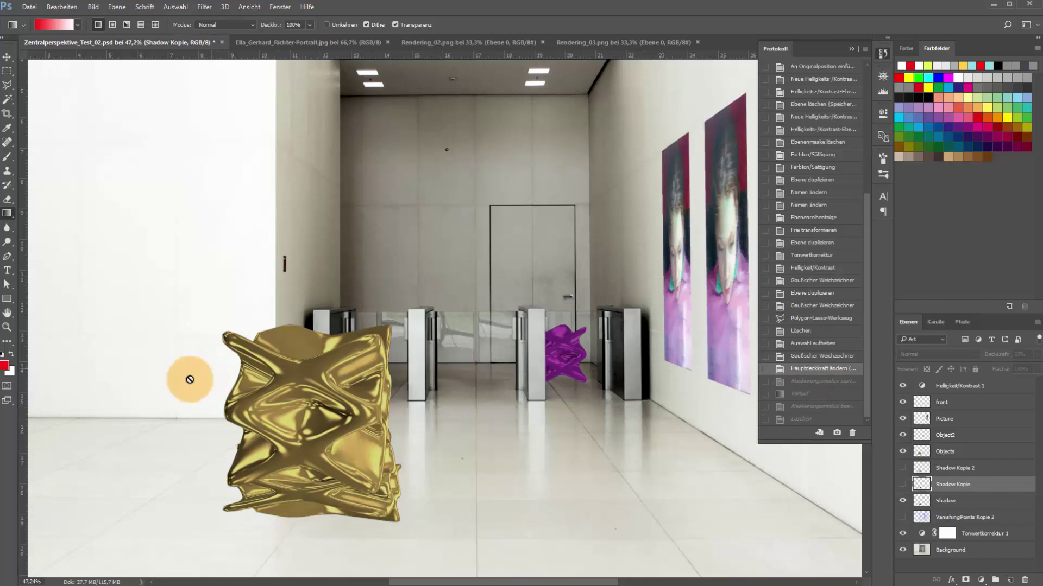
Try a Quick Mask gradient erase on Shadow, then undo back to the opacity state
left_click(7, 388)
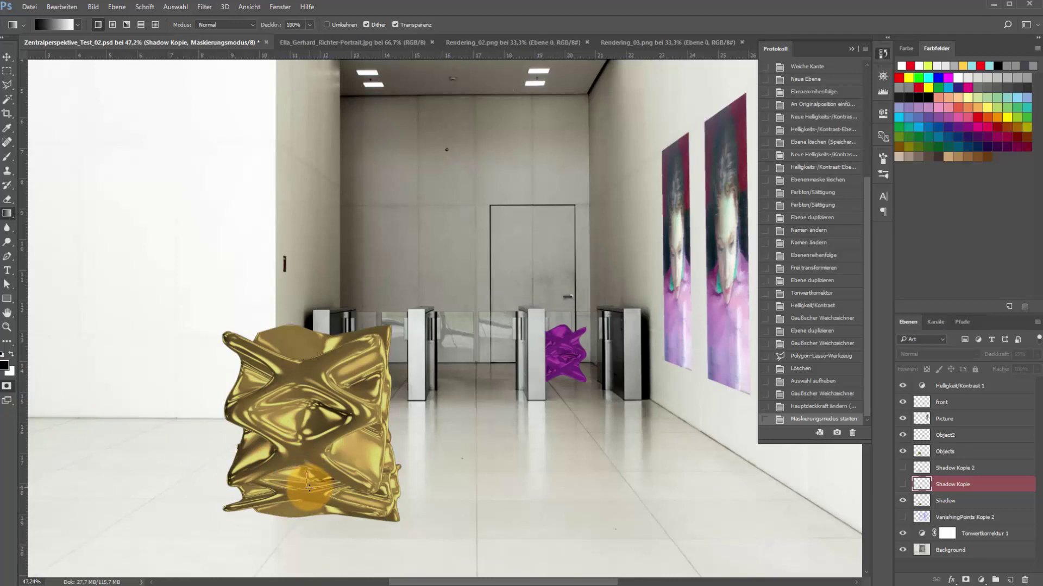
left_click_drag(309, 487, 309, 471)
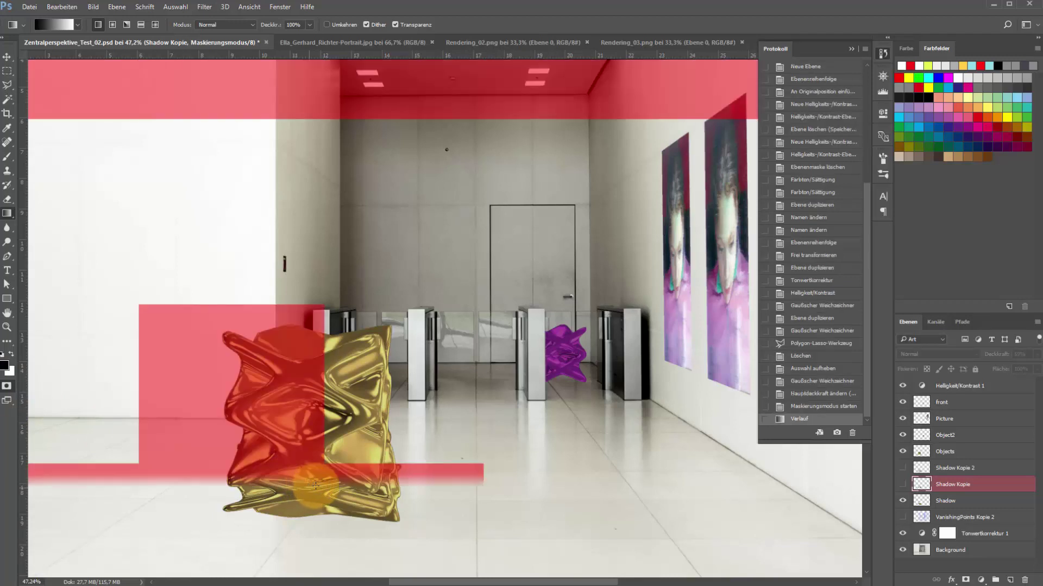
left_click(6, 387)
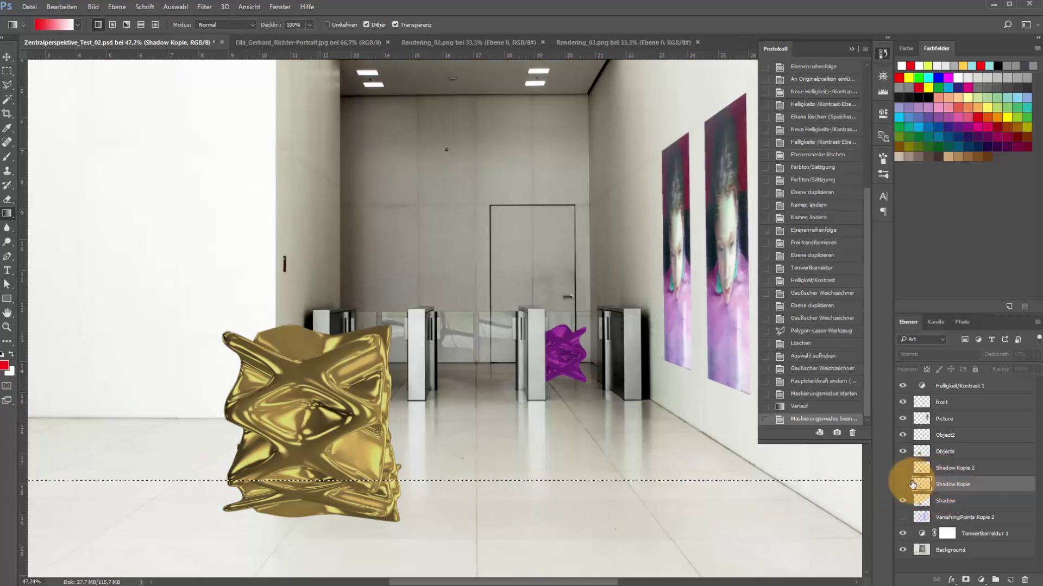
left_click(957, 503)
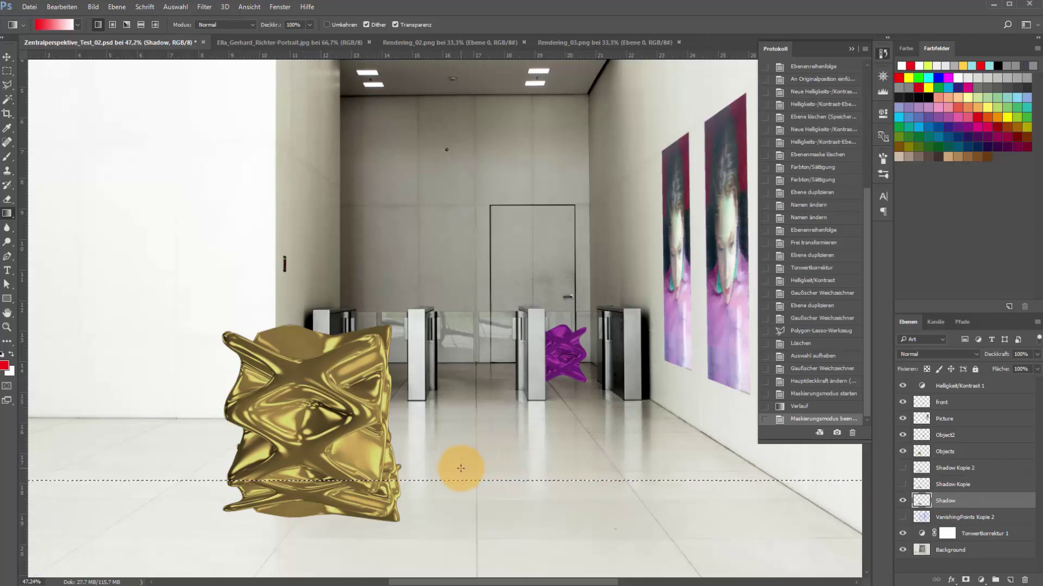
key("Delete")
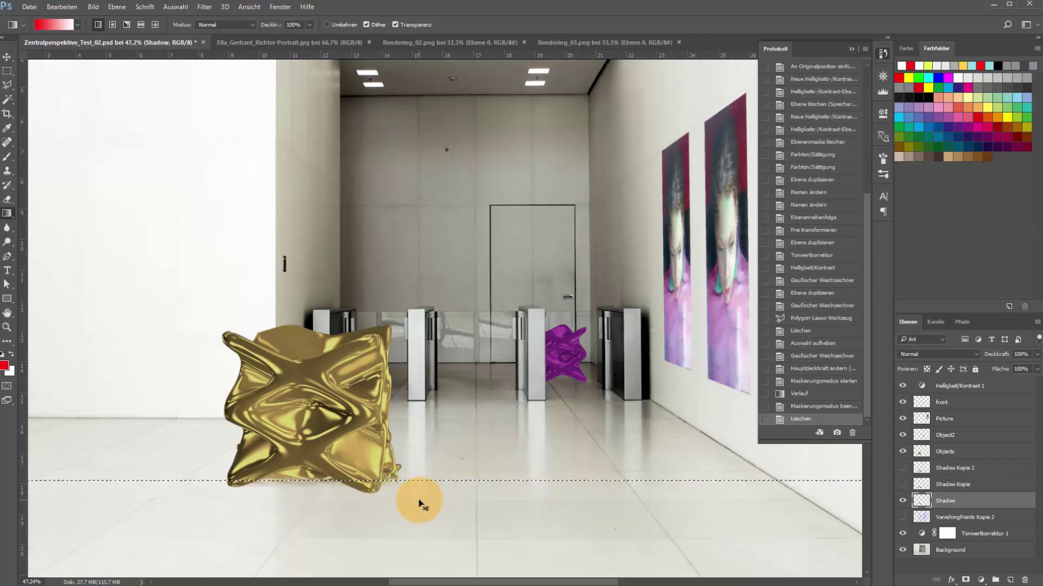
key("ctrl+z")
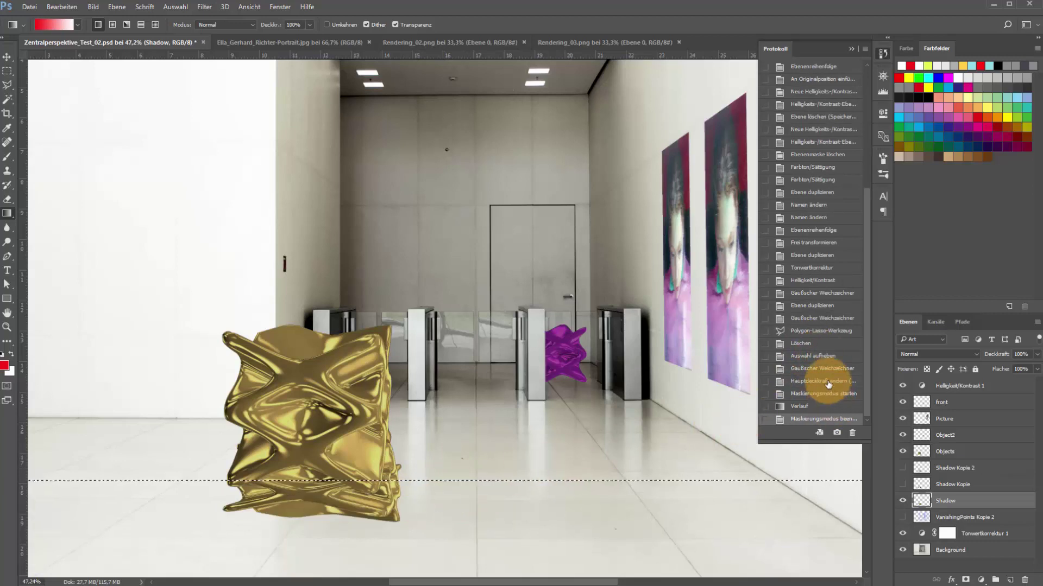
key("alt+bracketright")
key("ctrl+alt+z")
key("ctrl+alt+z")
key("ctrl+alt+z")
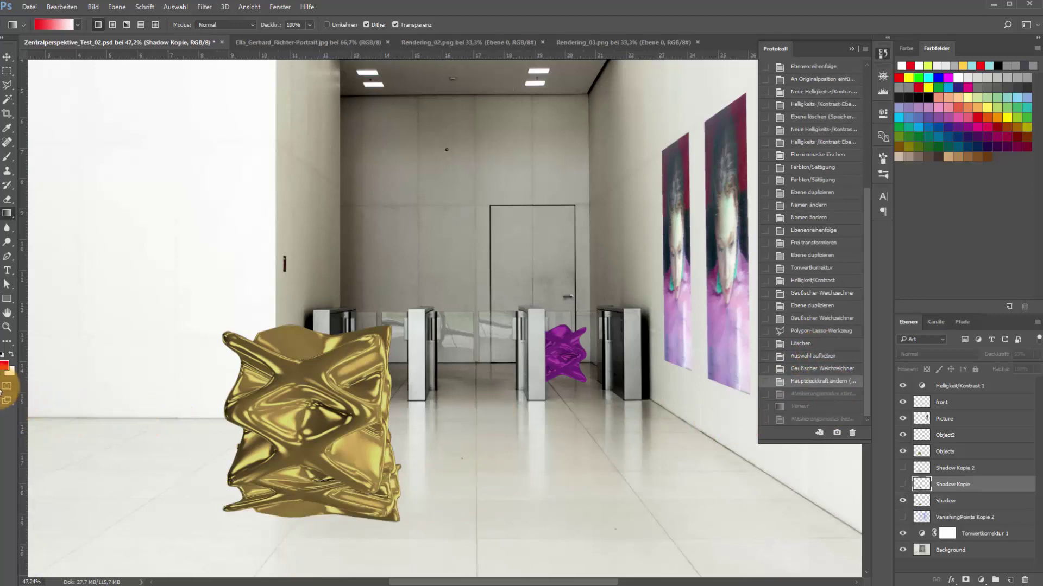
Fade the Shadow reflection toward its bottom with a Quick Mask gradient delete, then deselect
left_click(7, 386)
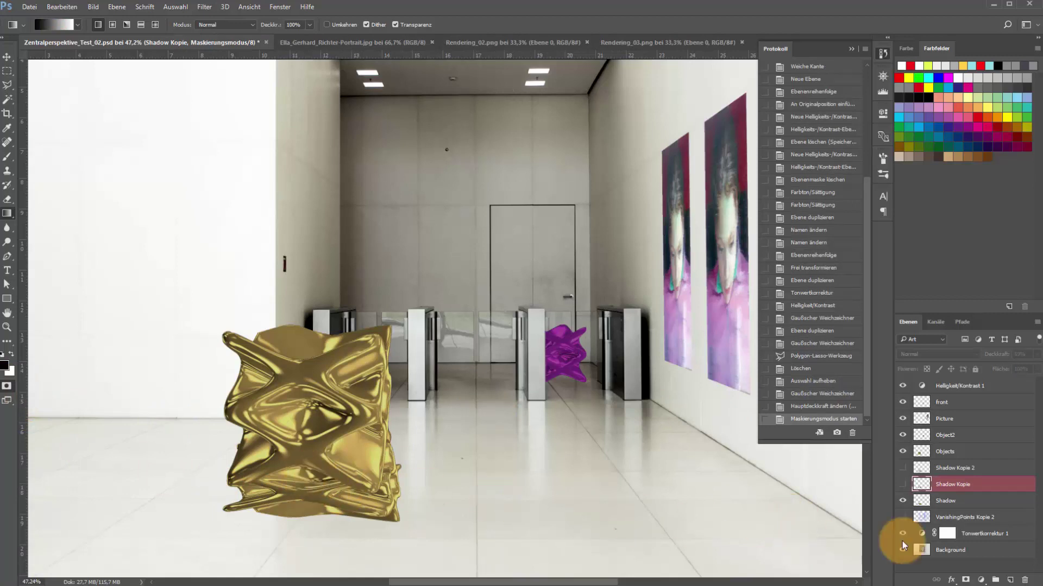
left_click(973, 501)
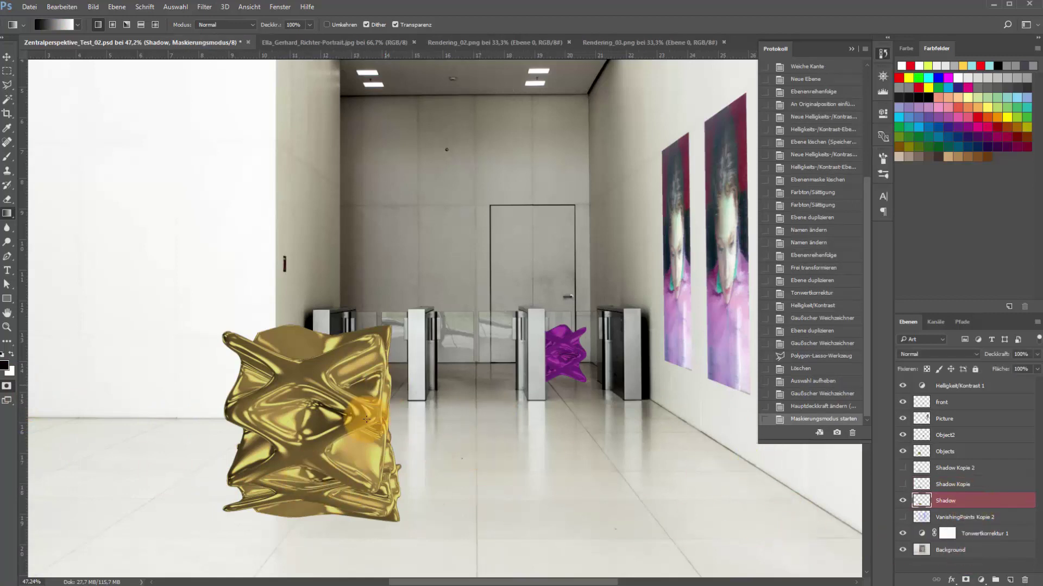
left_click_drag(307, 478, 307, 514)
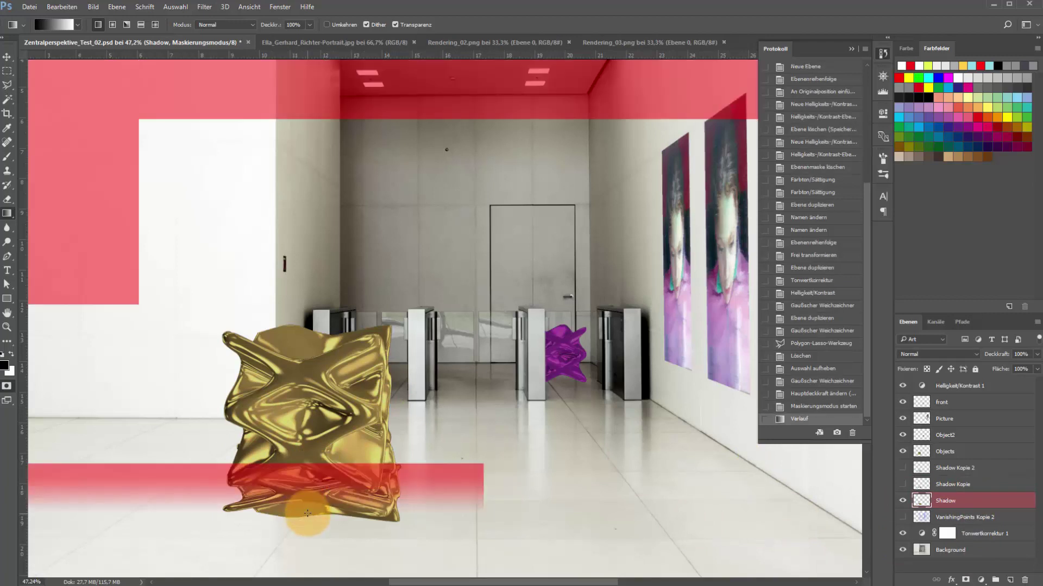
left_click(3, 390)
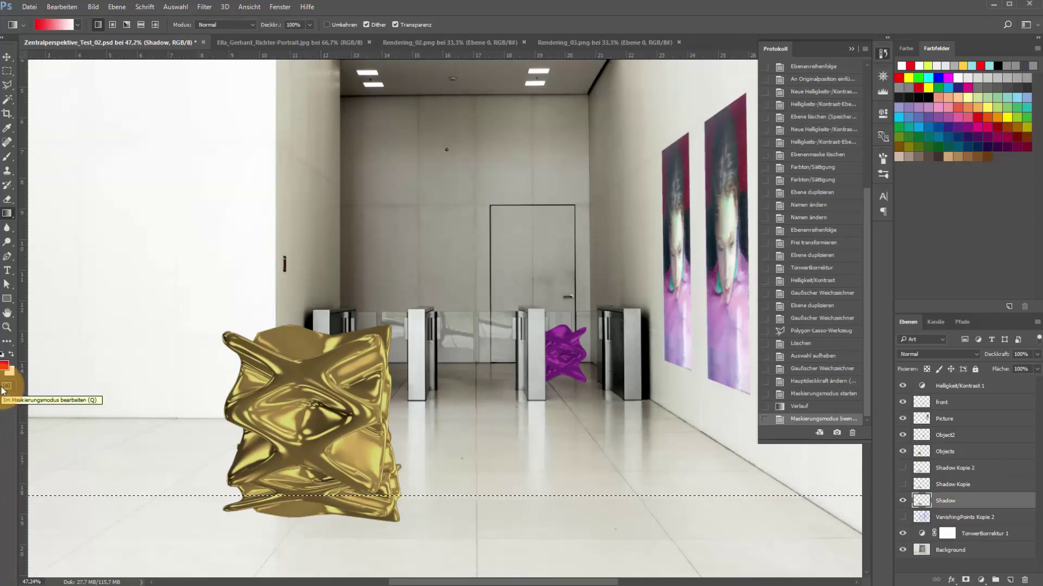
key("Delete")
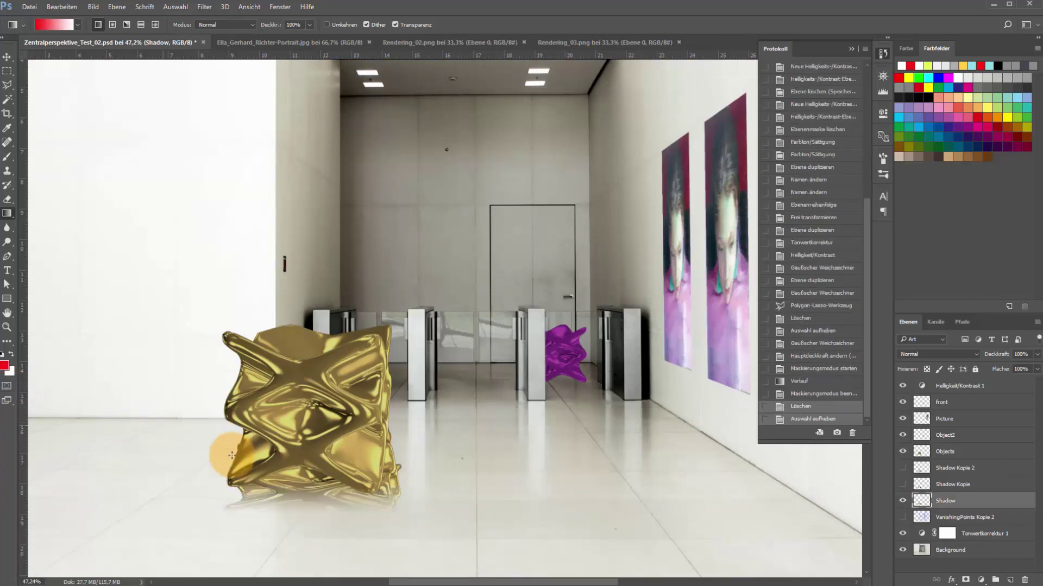
key("ctrl+d")
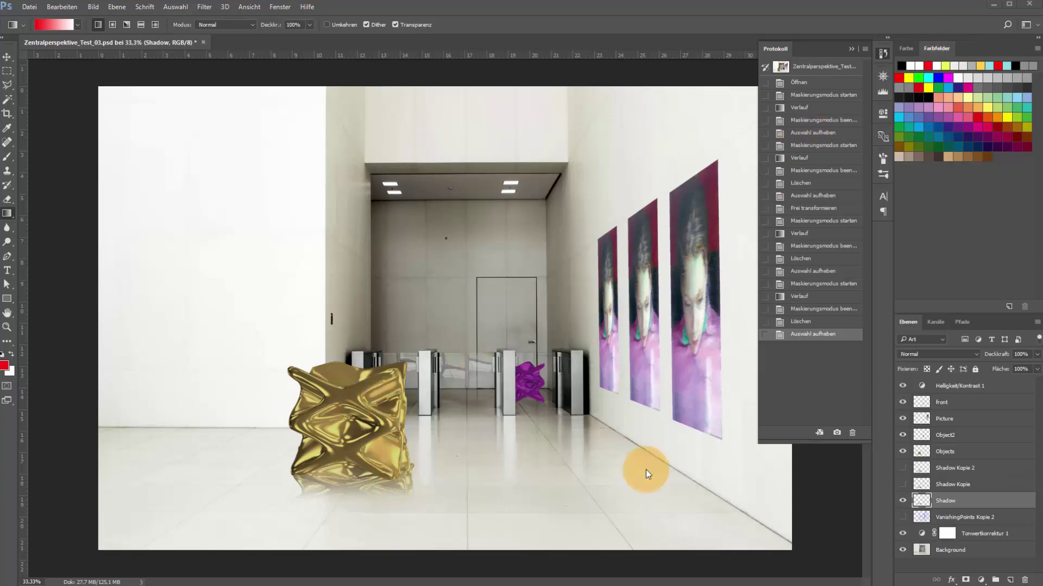
Lower the Shadow layer's opacity to about 51% and show Shadow Kopie
left_click(1039, 354)
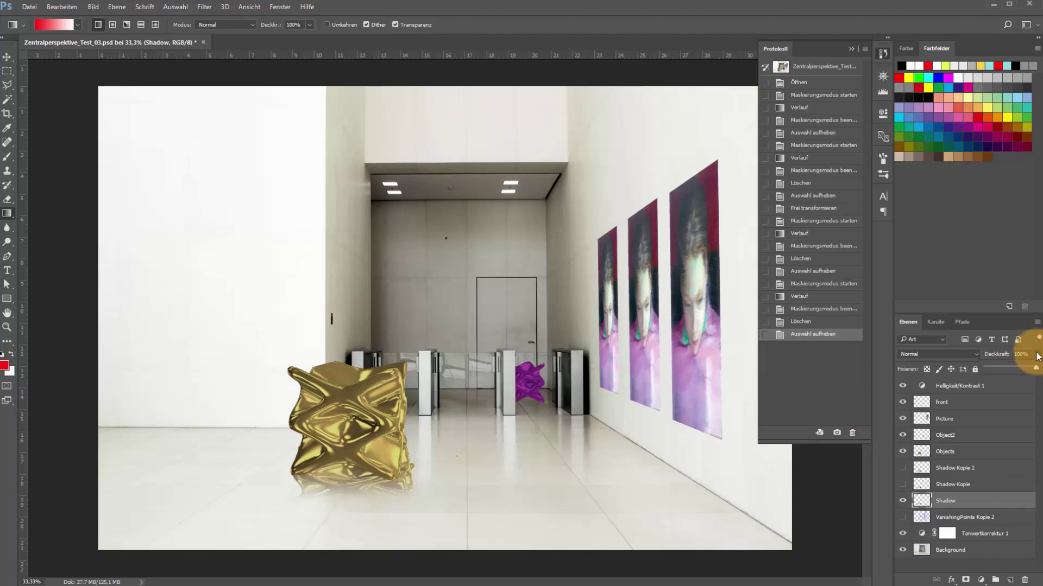
mouse_move(1035, 369)
left_mouse_down()
mouse_move(1006, 373)
mouse_move(1014, 372)
left_mouse_up()
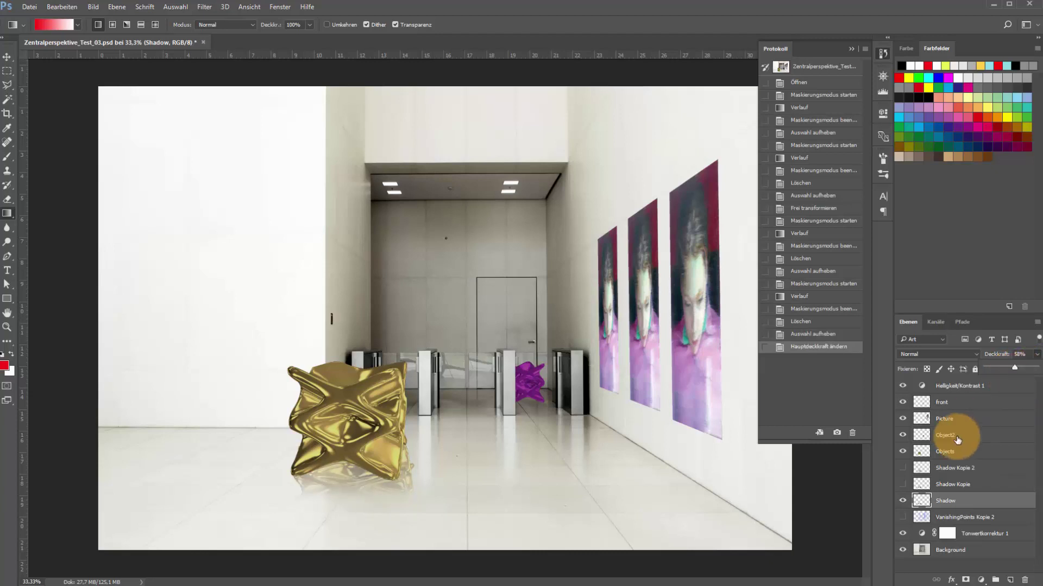
left_click(902, 485)
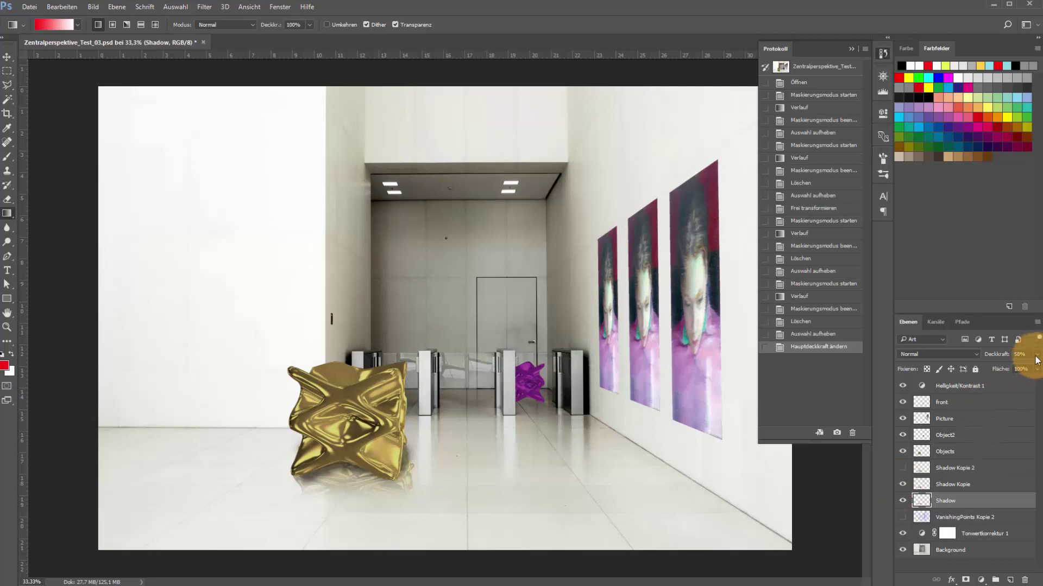
mouse_move(1015, 367)
left_mouse_down()
mouse_move(998, 370)
mouse_move(1007, 371)
left_mouse_up()
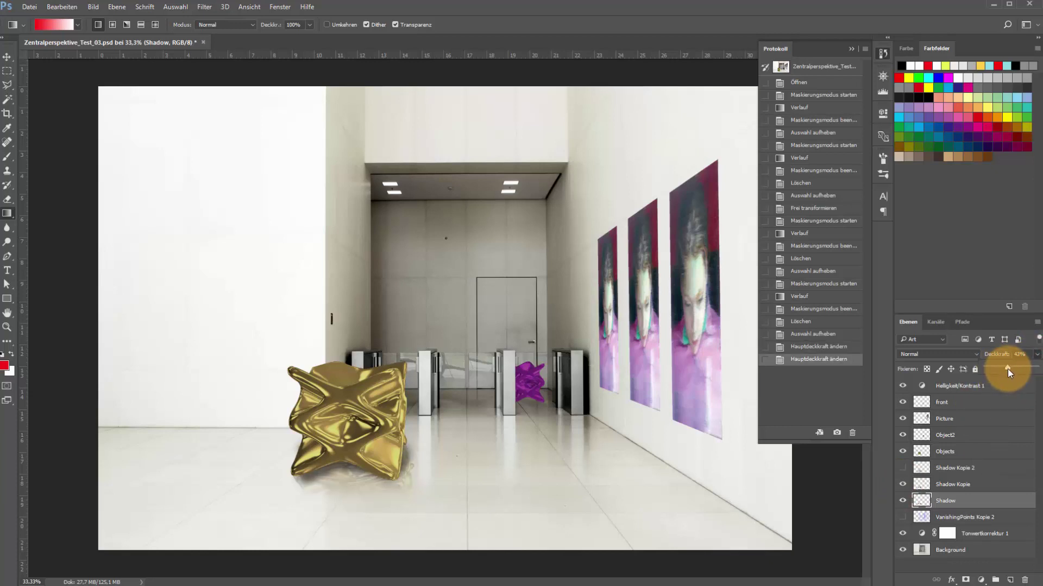
Set Shadow Kopie opacity to 43% and Shadow opacity to 63%
left_click(973, 486)
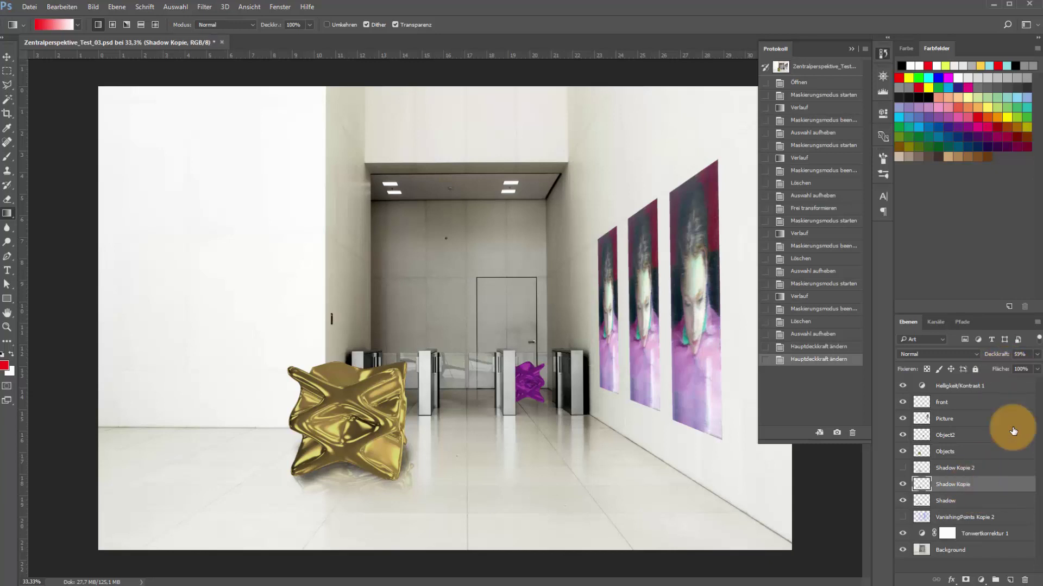
left_click(1037, 354)
left_click_drag(1015, 370, 1008, 368)
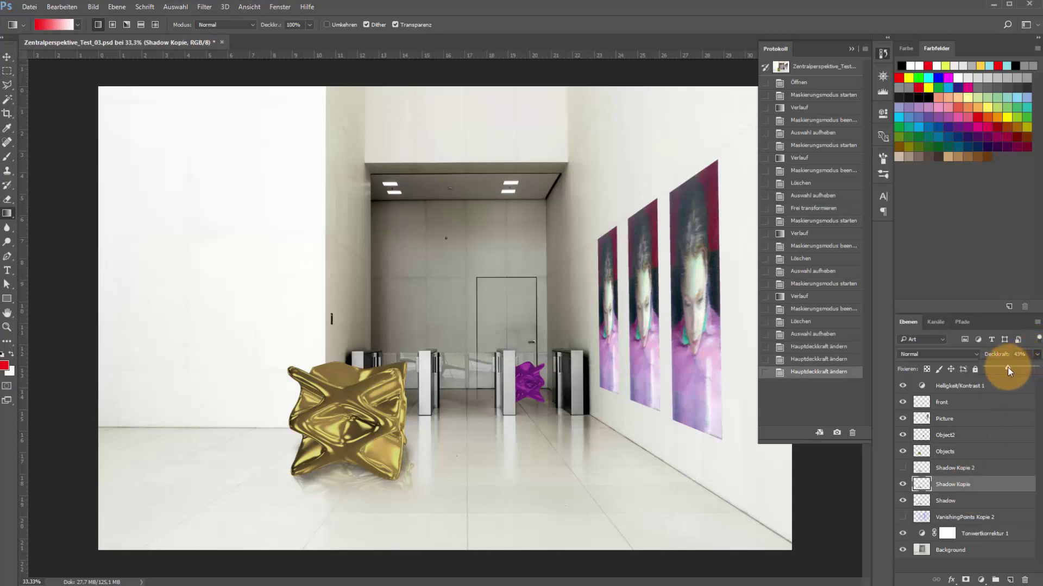
left_click(959, 500)
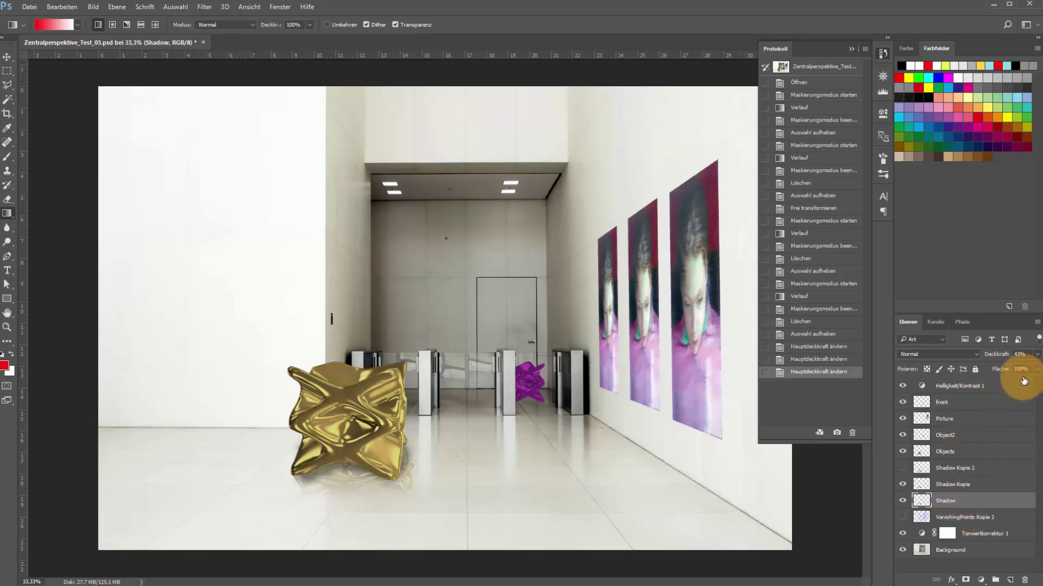
left_click(1038, 356)
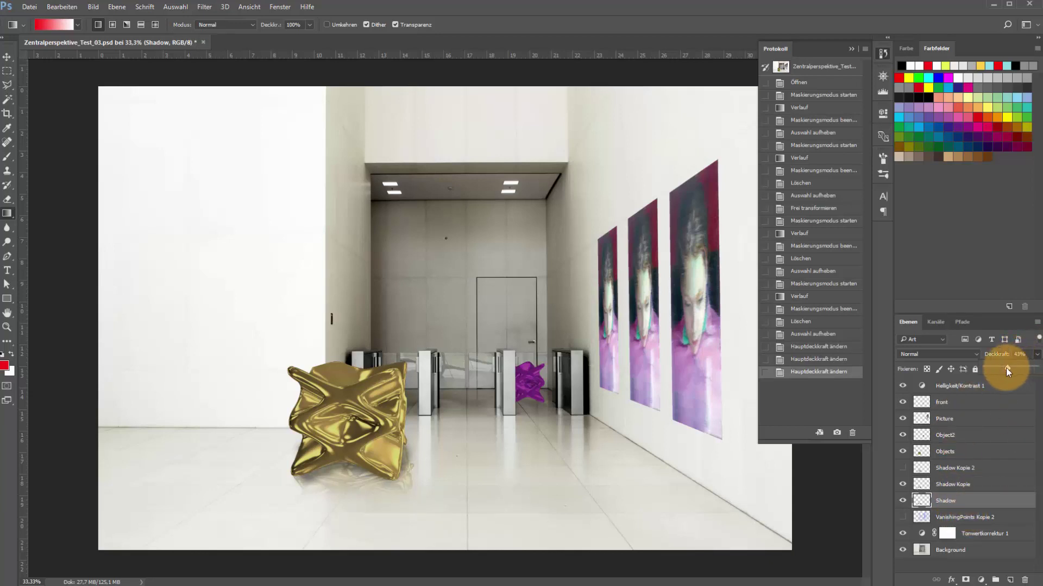
left_click_drag(1006, 369, 1018, 370)
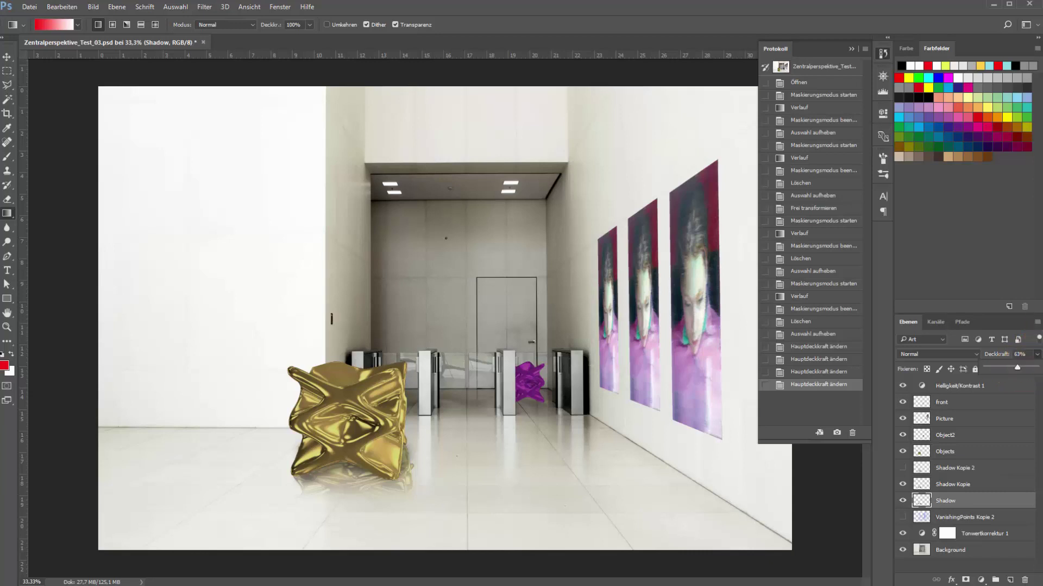
Brighten the gold object on the Objects layer with Levels: white input 217, midtones 0,83
left_click(902, 452)
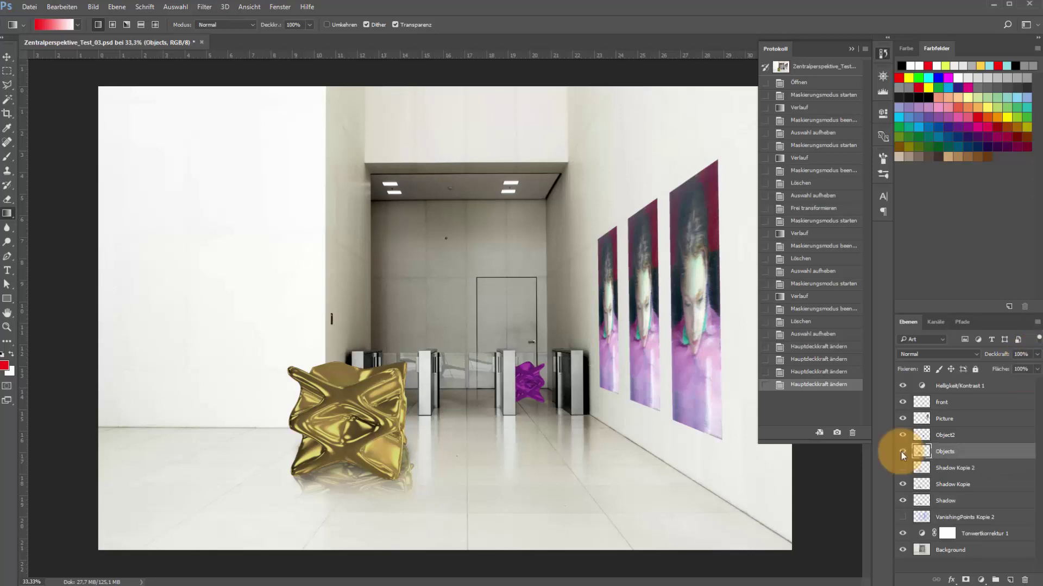
left_click(903, 453)
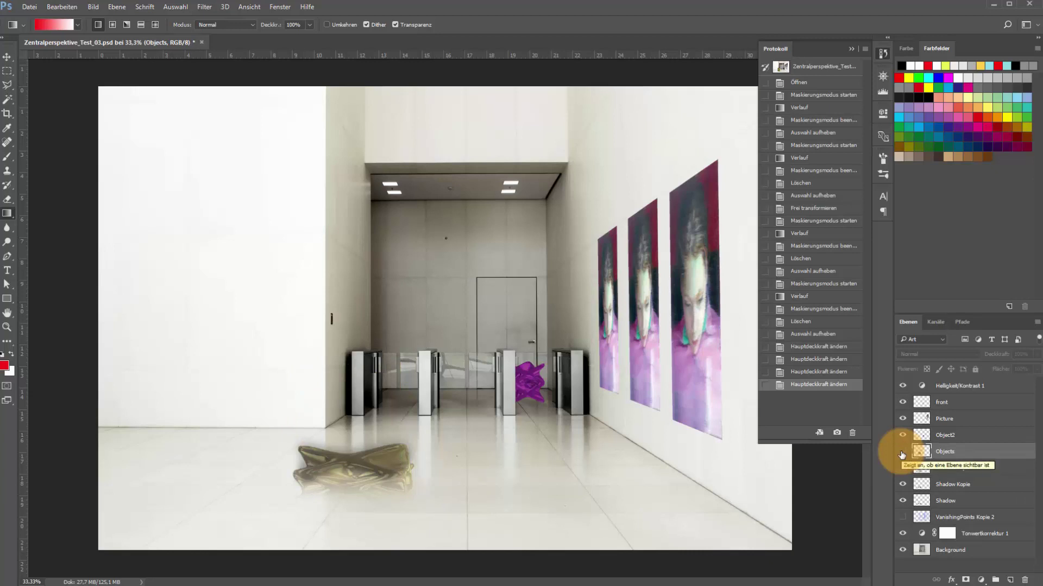
left_click(902, 452)
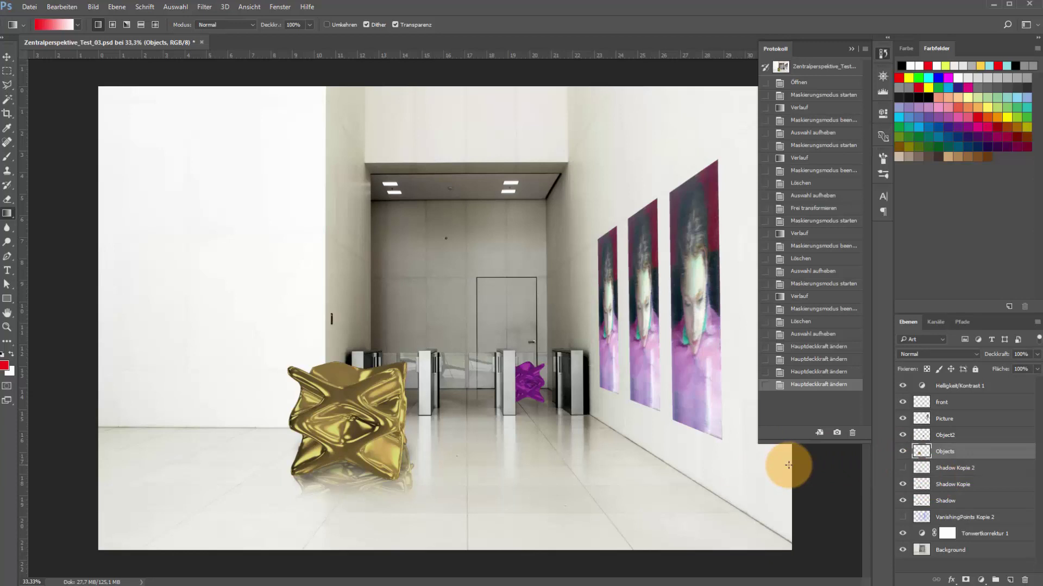
key("ctrl+l")
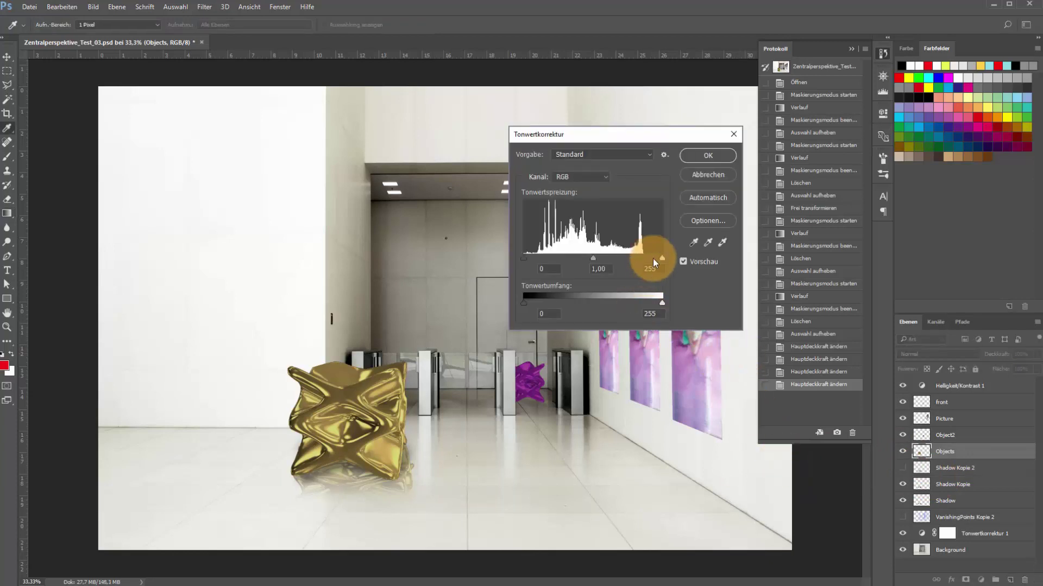
left_click_drag(661, 258, 641, 259)
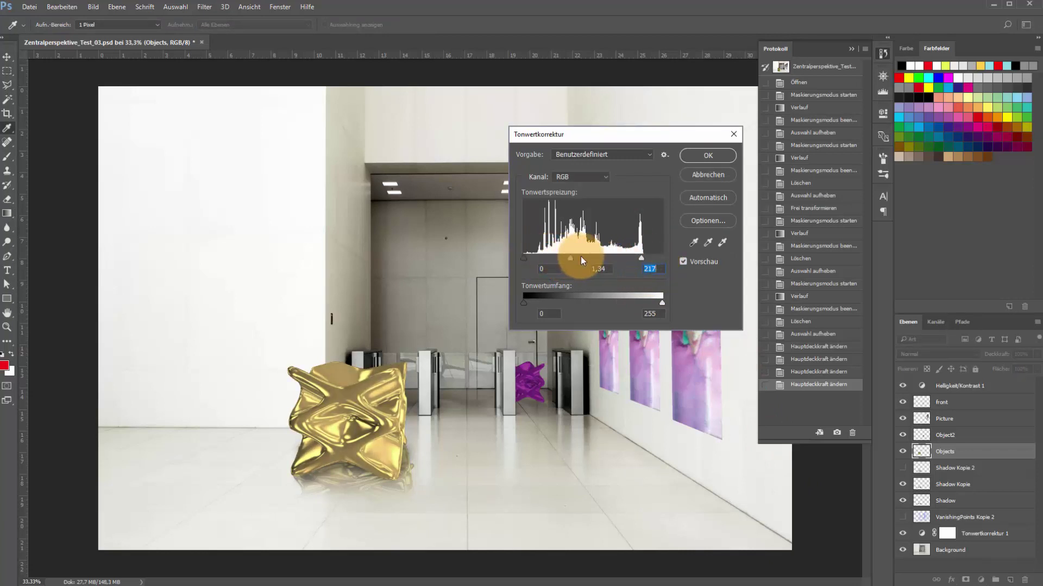
left_click_drag(581, 258, 590, 259)
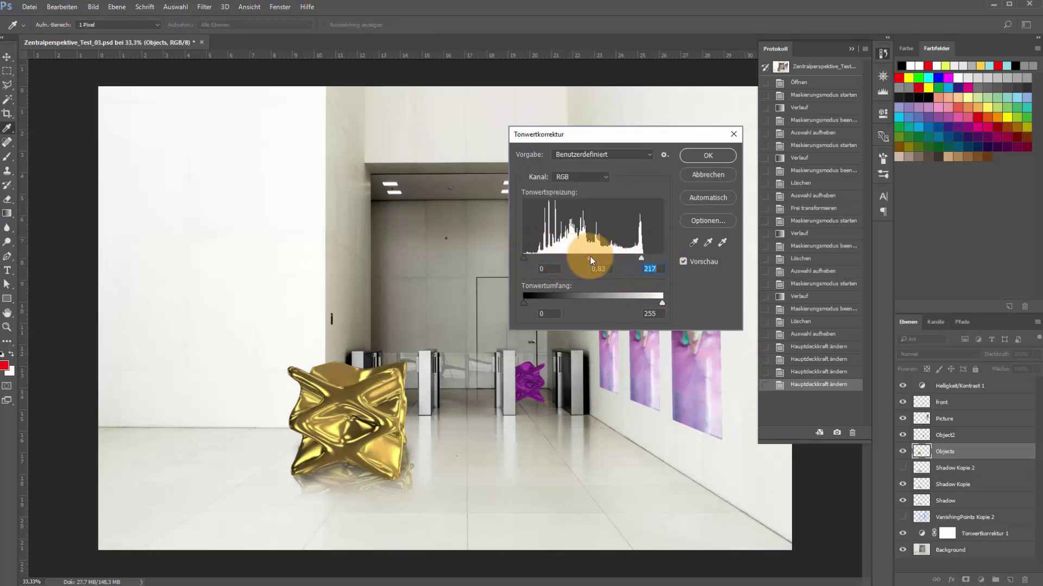
left_click(702, 157)
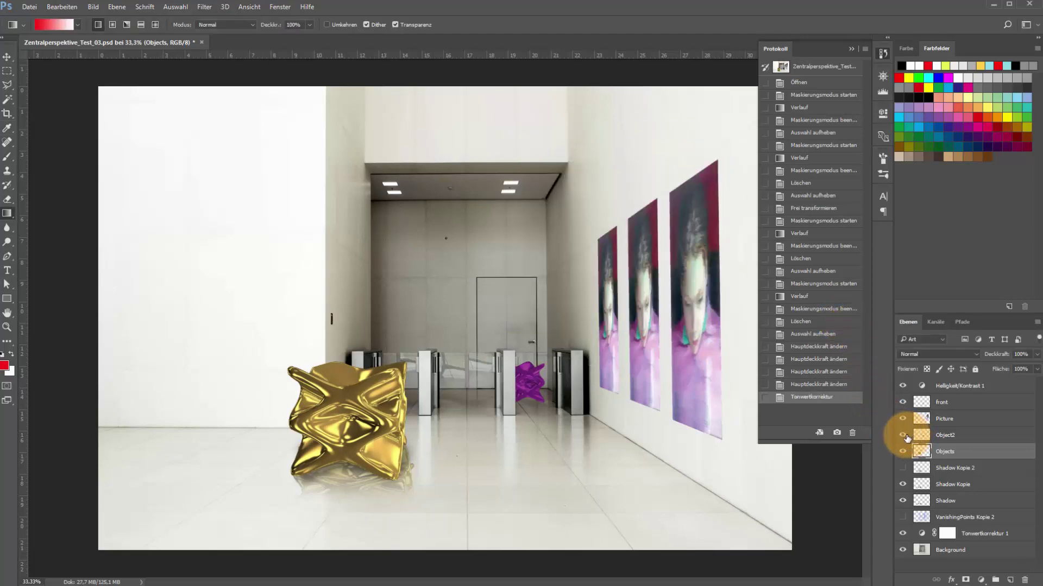
Hide and reshow the purple object to compare the brightened result
left_click(904, 436)
left_click(903, 436)
left_click(960, 437)
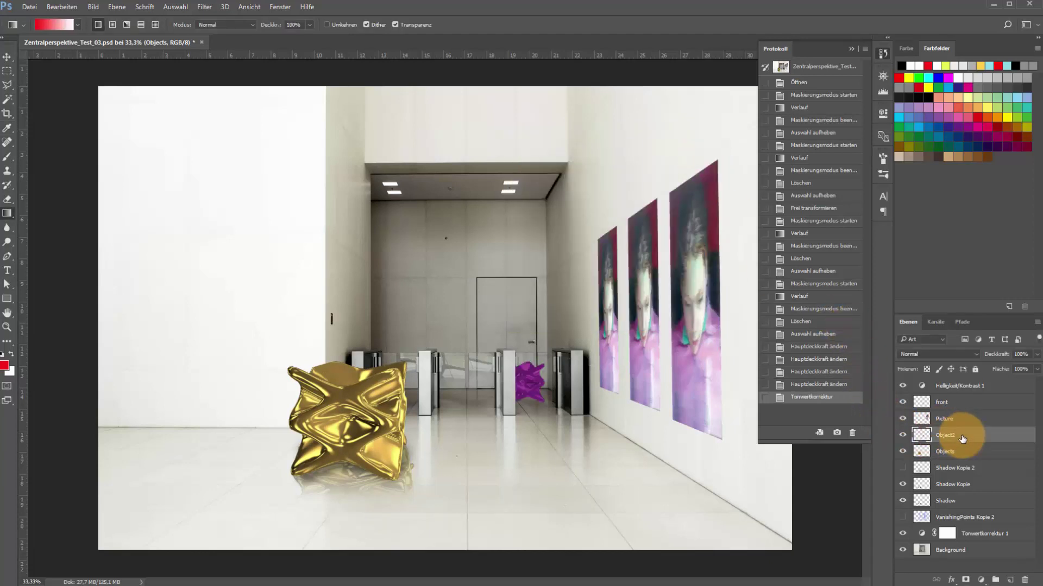